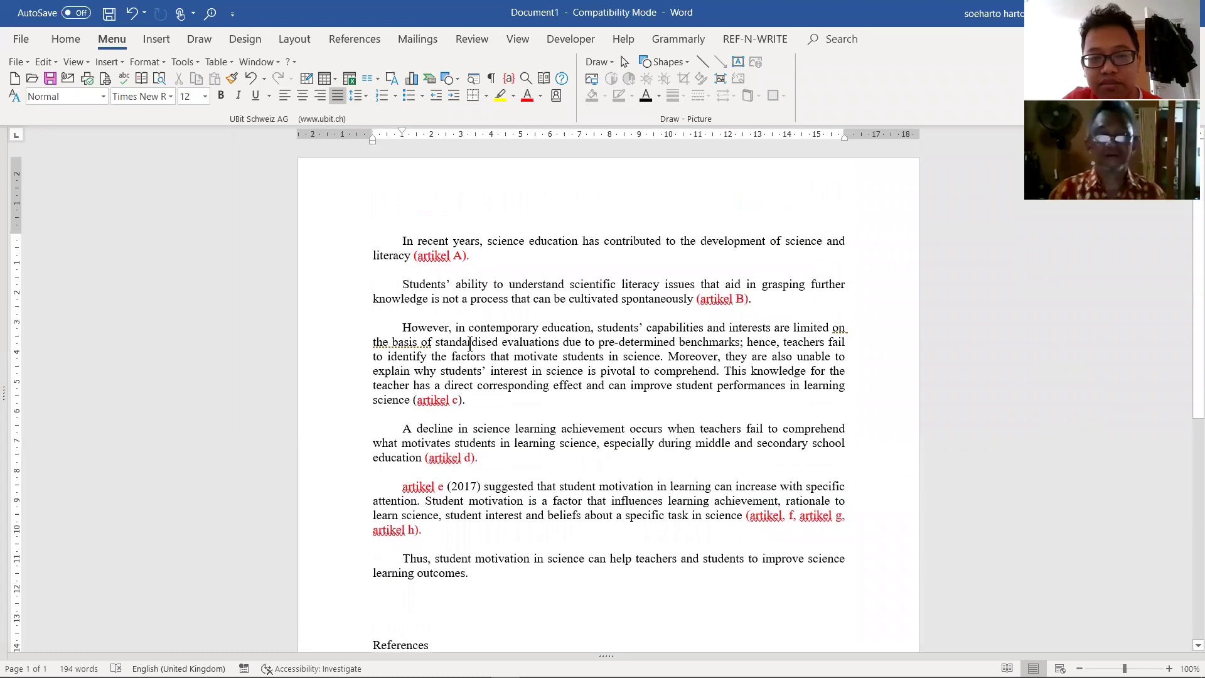
- Examine the red article citation placeholders in the paragraphs, from artikel A to artikel h
left_click(419, 259)
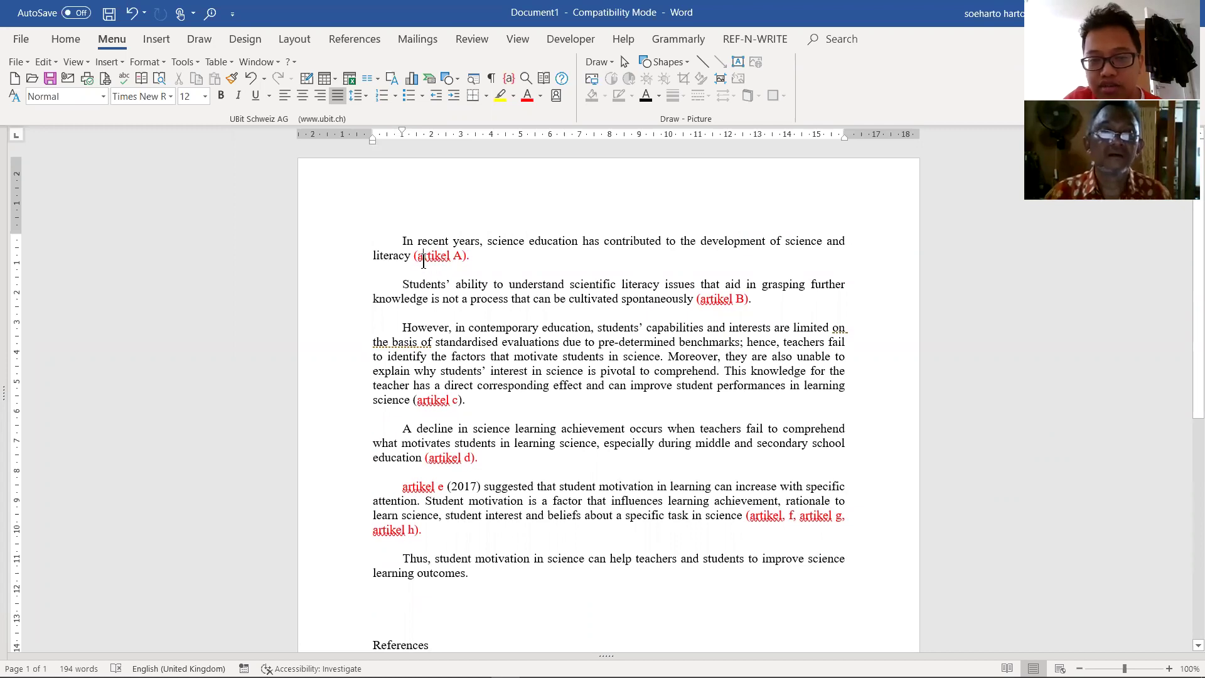
left_click_drag(414, 256, 467, 254)
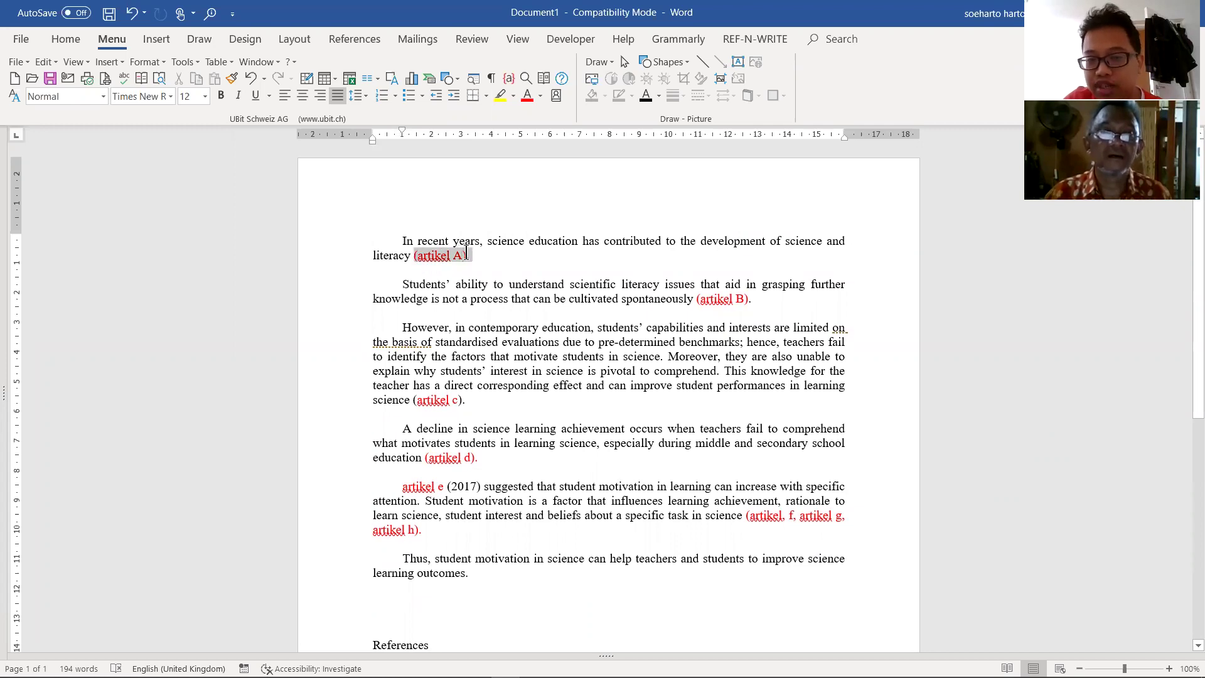
left_click_drag(760, 298, 744, 293)
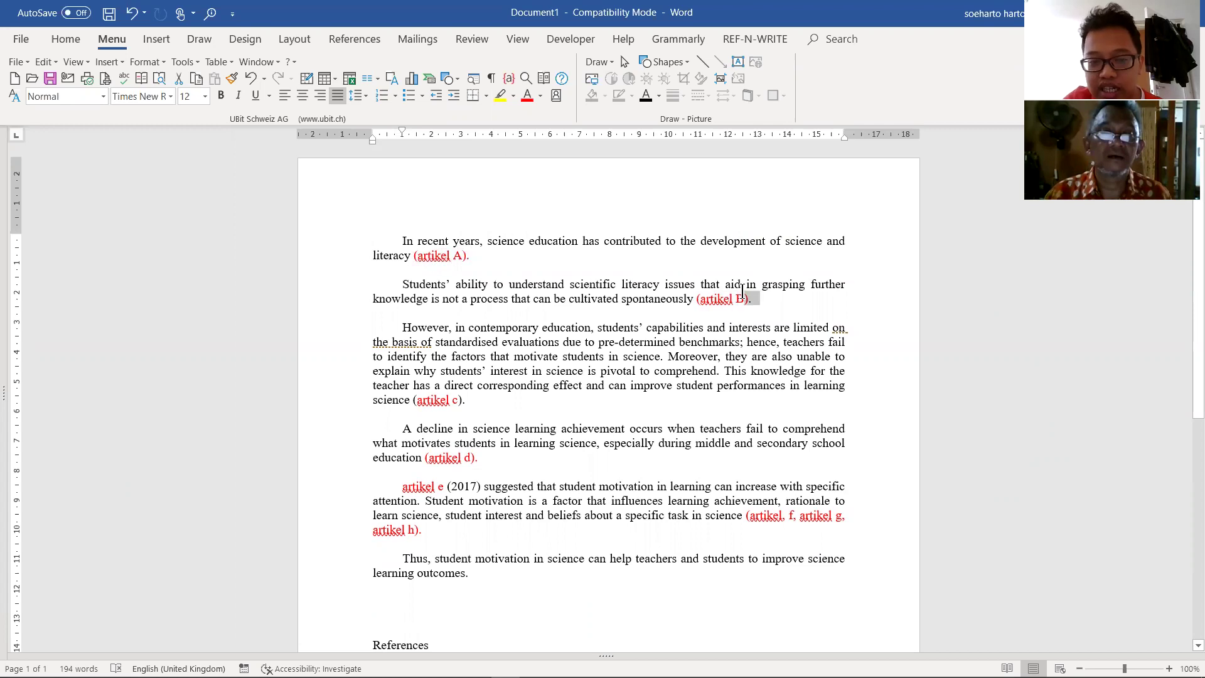
left_click_drag(469, 401, 435, 402)
left_click_drag(480, 459, 408, 490)
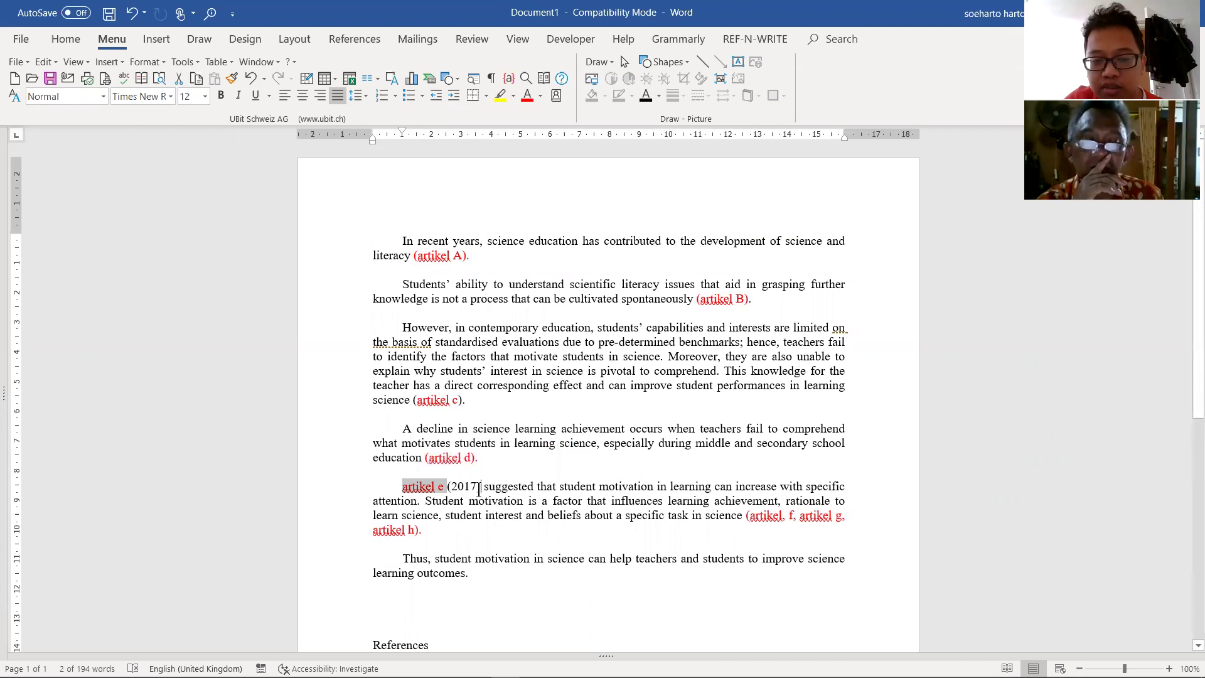
left_click(479, 489)
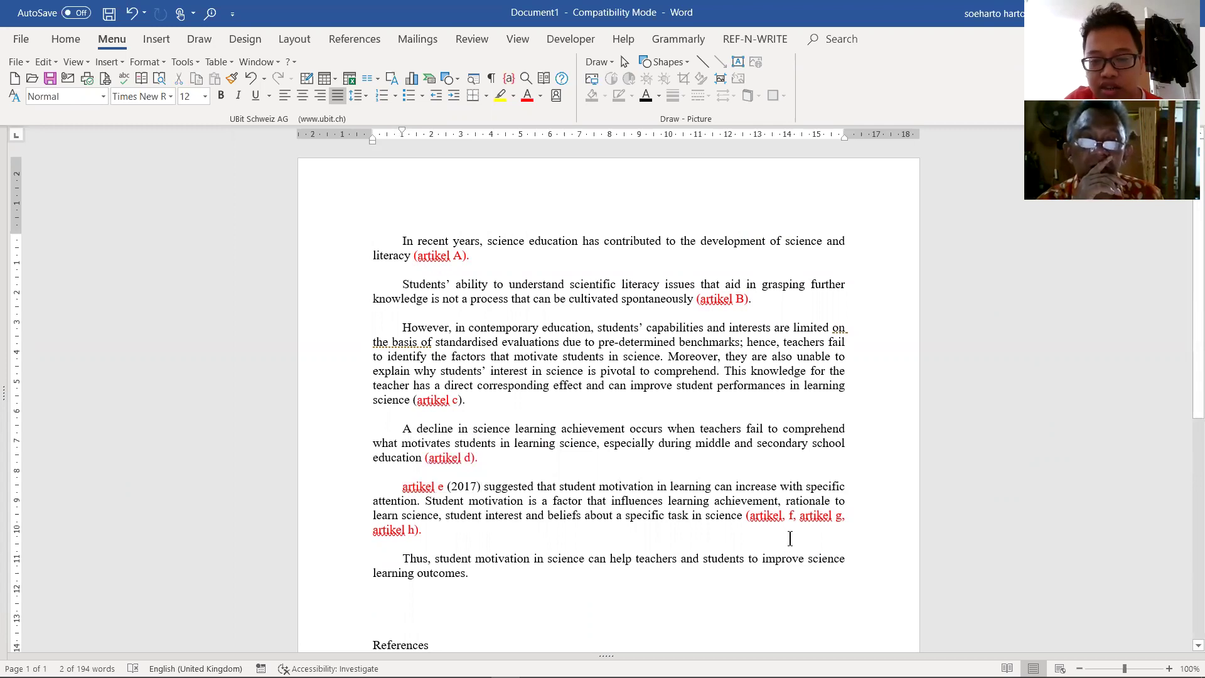
scroll(753, 525, "down", 2)
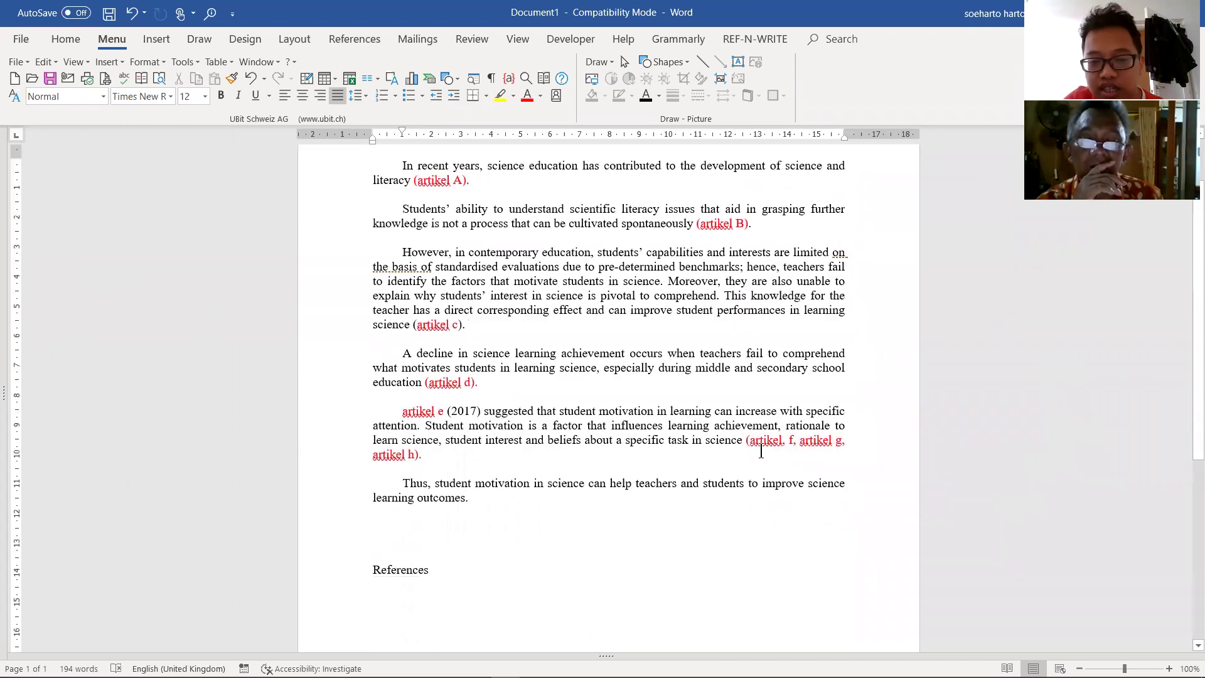
left_click_drag(751, 445, 840, 456)
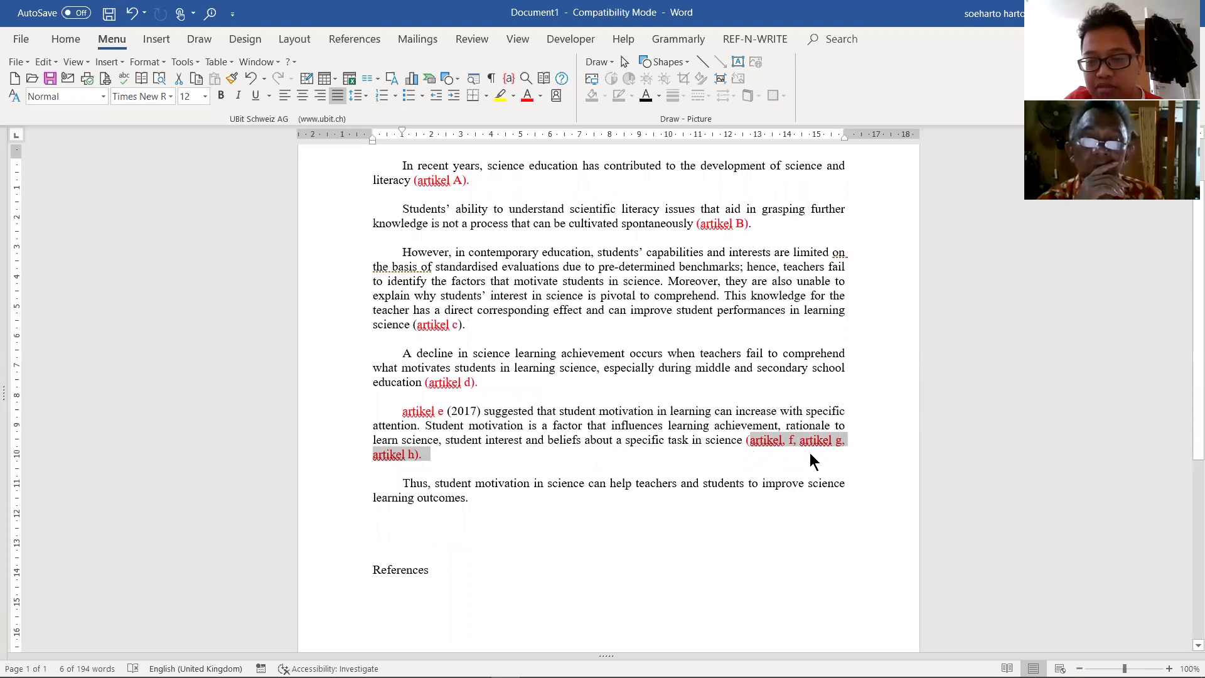
left_click(740, 465)
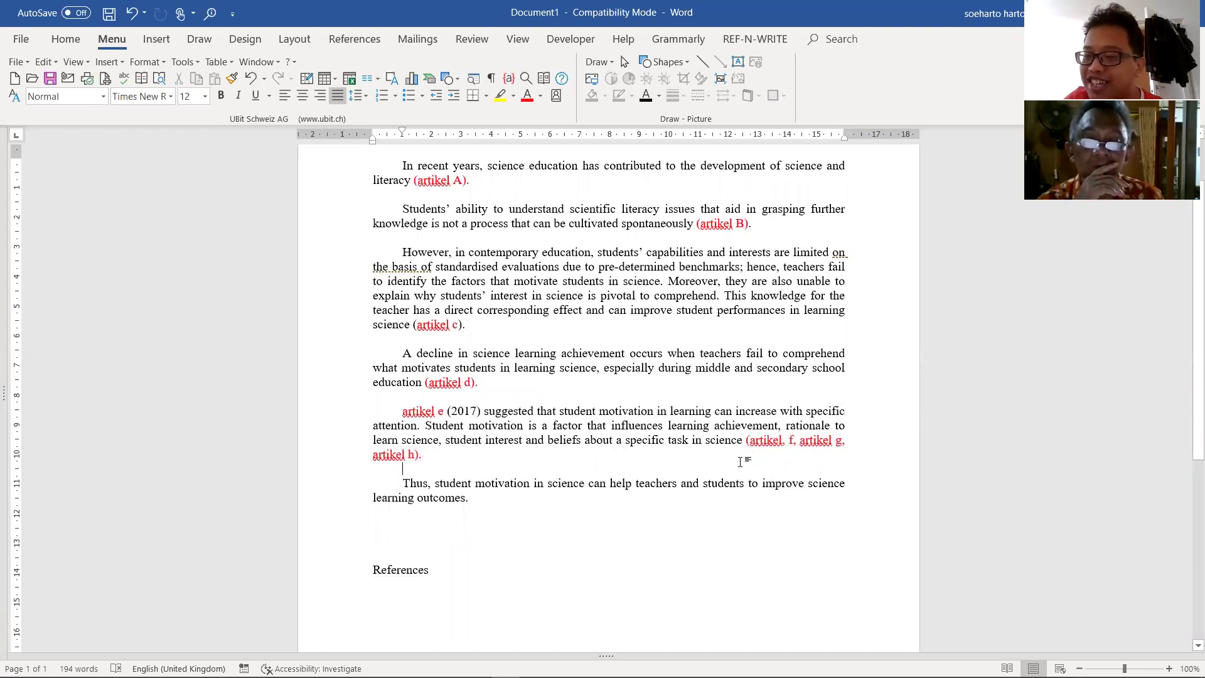
- Split the paragraph before "Student motivation is a factor" so that sentence starts its own paragraph after a blank line
scroll(741, 460, "down", 2)
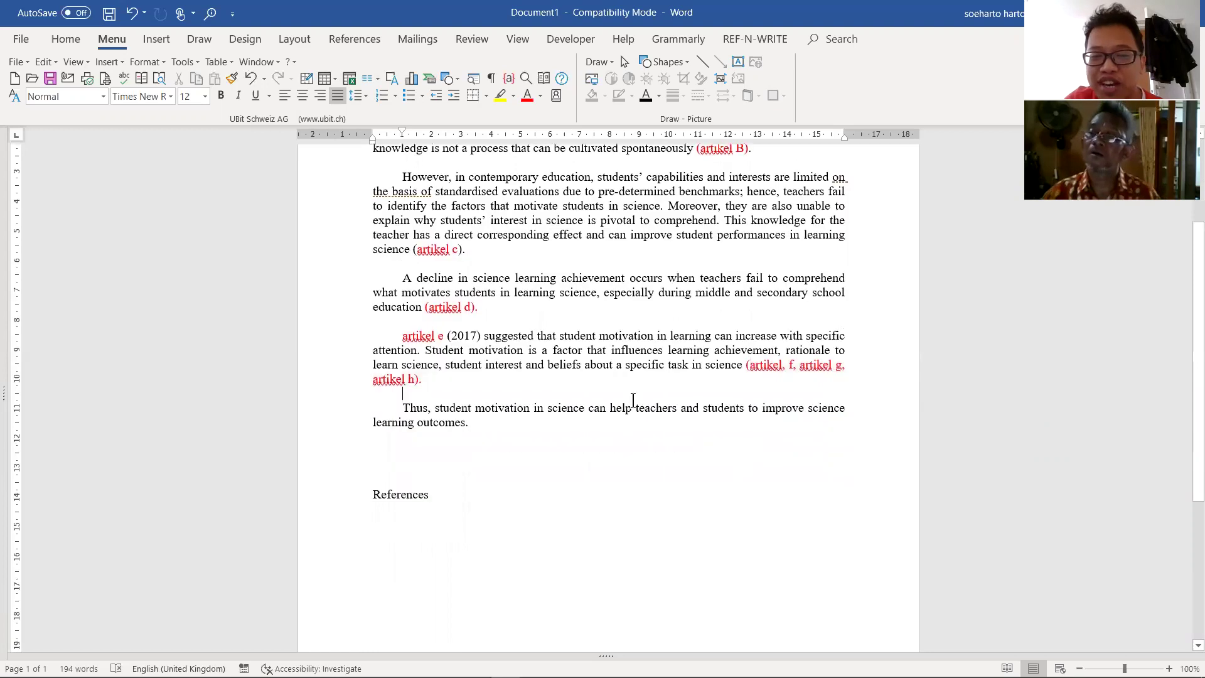
left_click(426, 350)
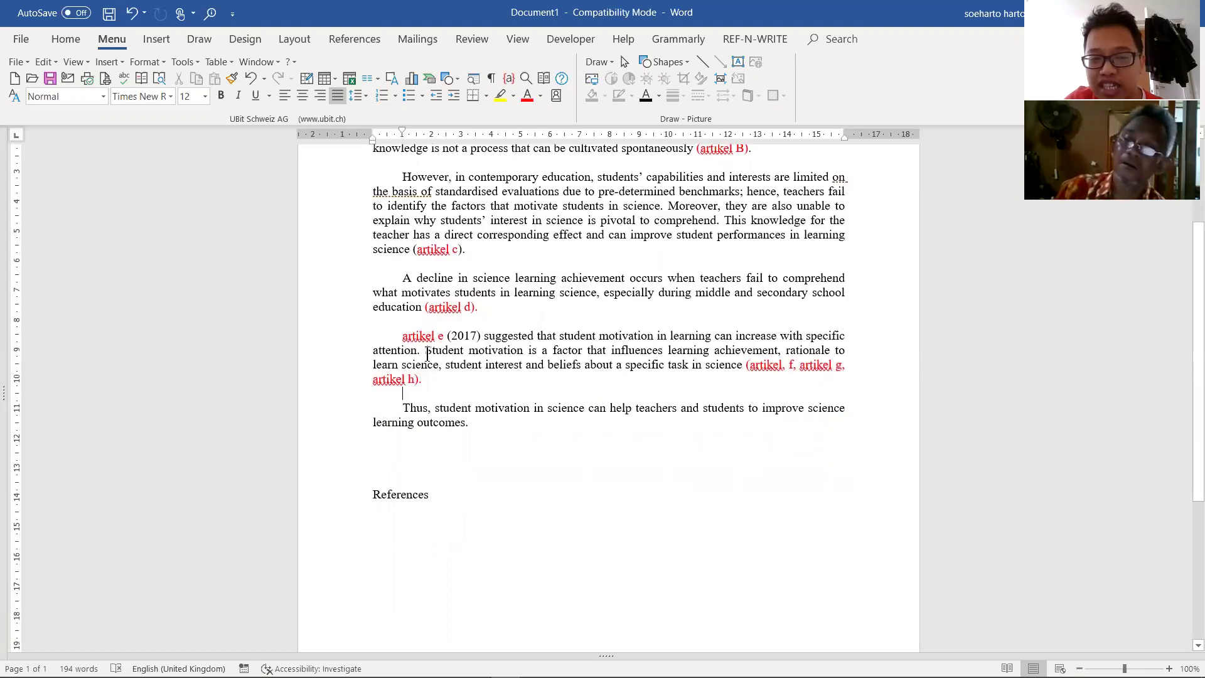
key("Return")
key("Return")
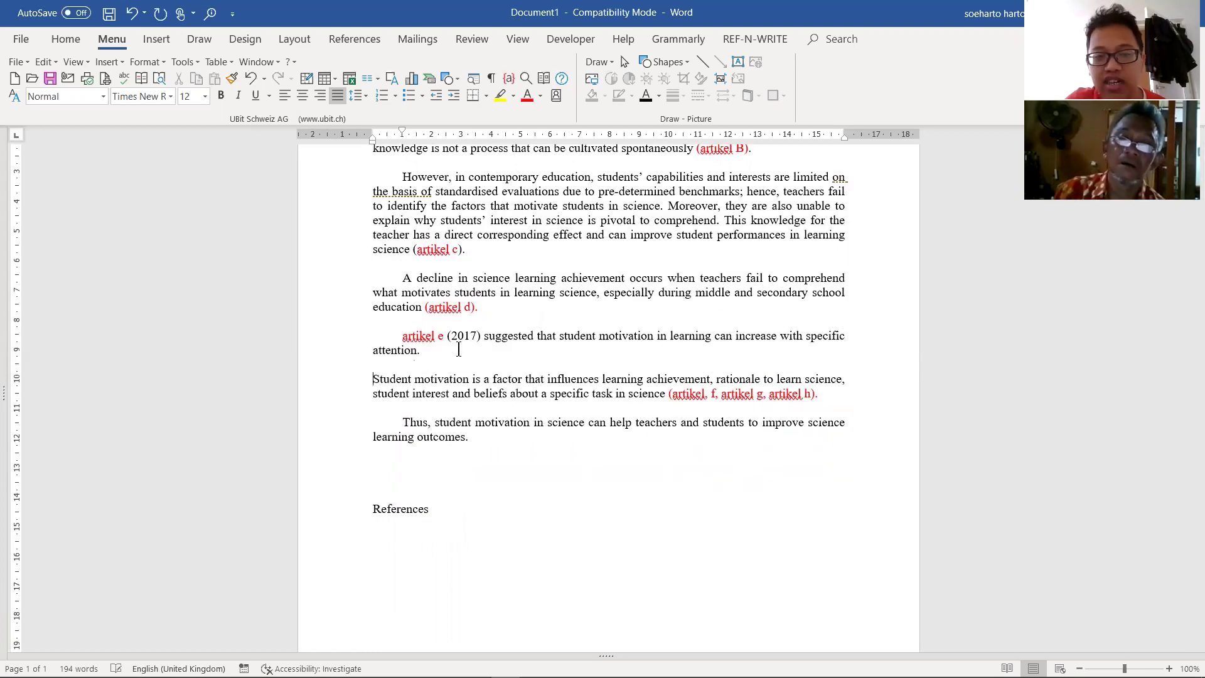
scroll(496, 364, "down", 2)
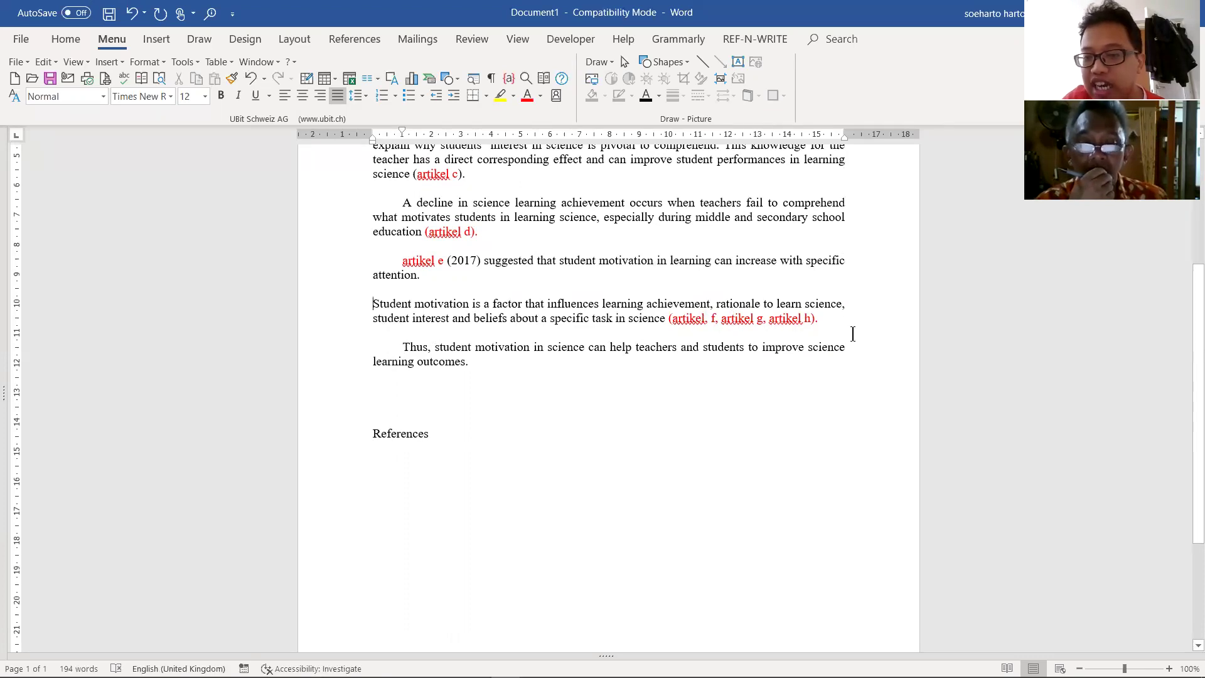
scroll(848, 351, "up", 3)
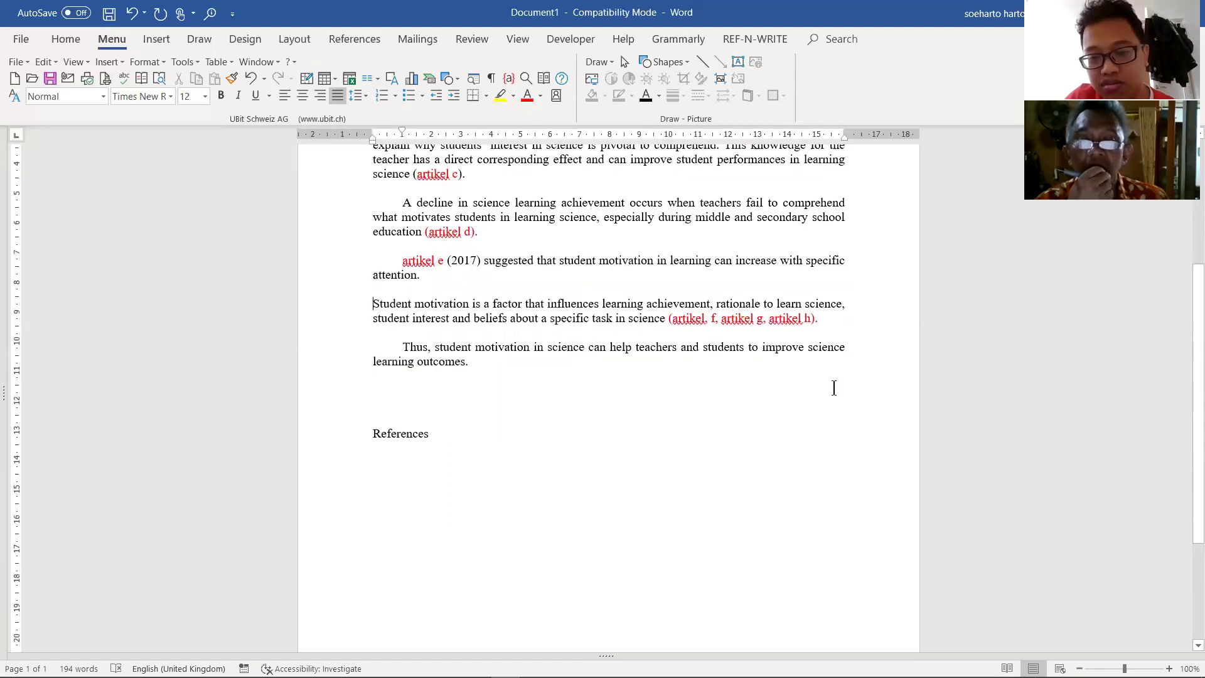
scroll(833, 388, "up", 3)
scroll(832, 408, "up", 1)
scroll(829, 449, "down", 1)
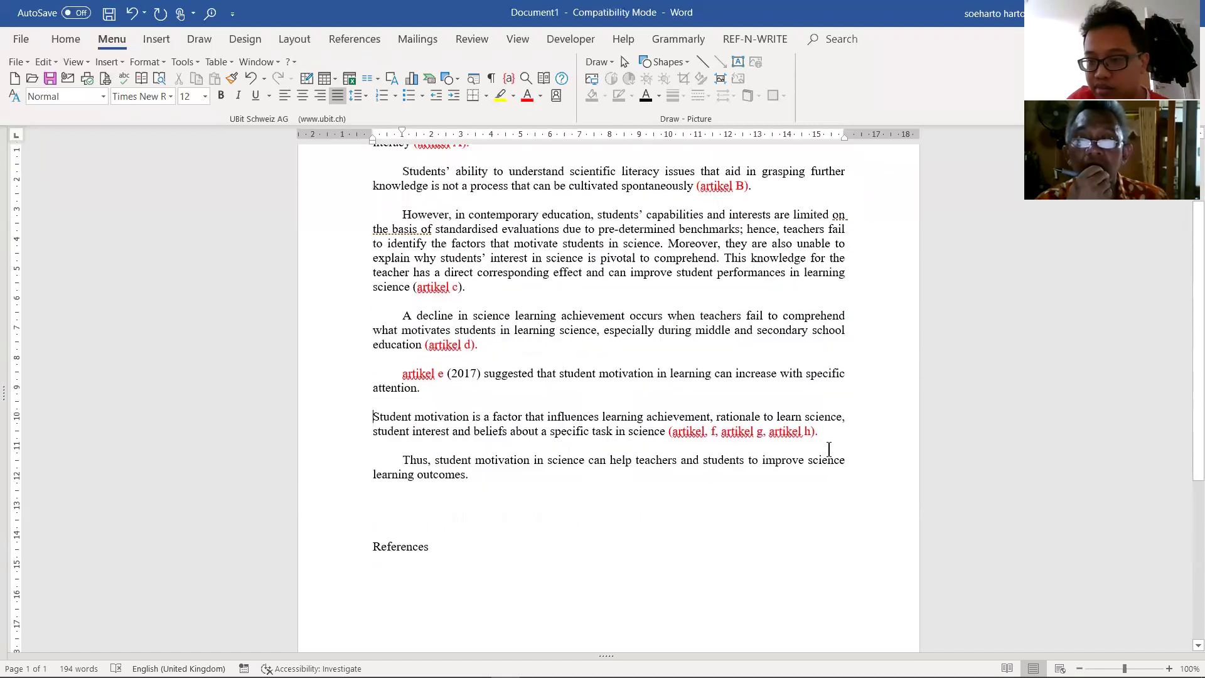
scroll(817, 450, "up", 2)
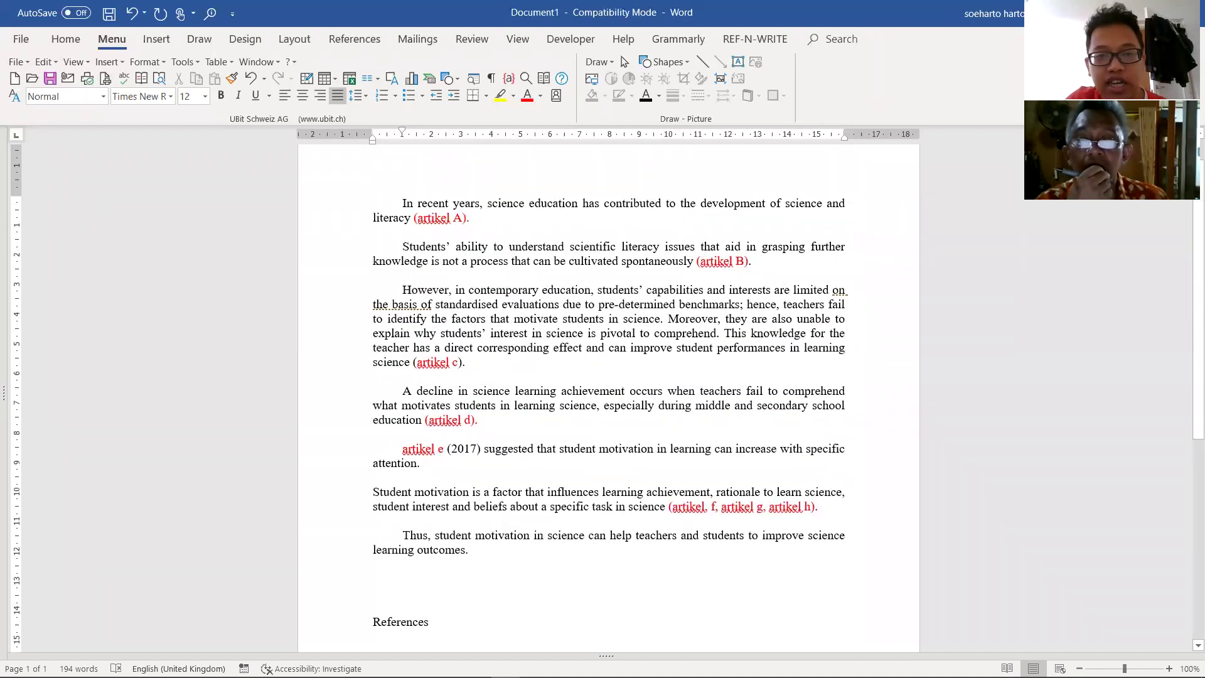
left_click(356, 40)
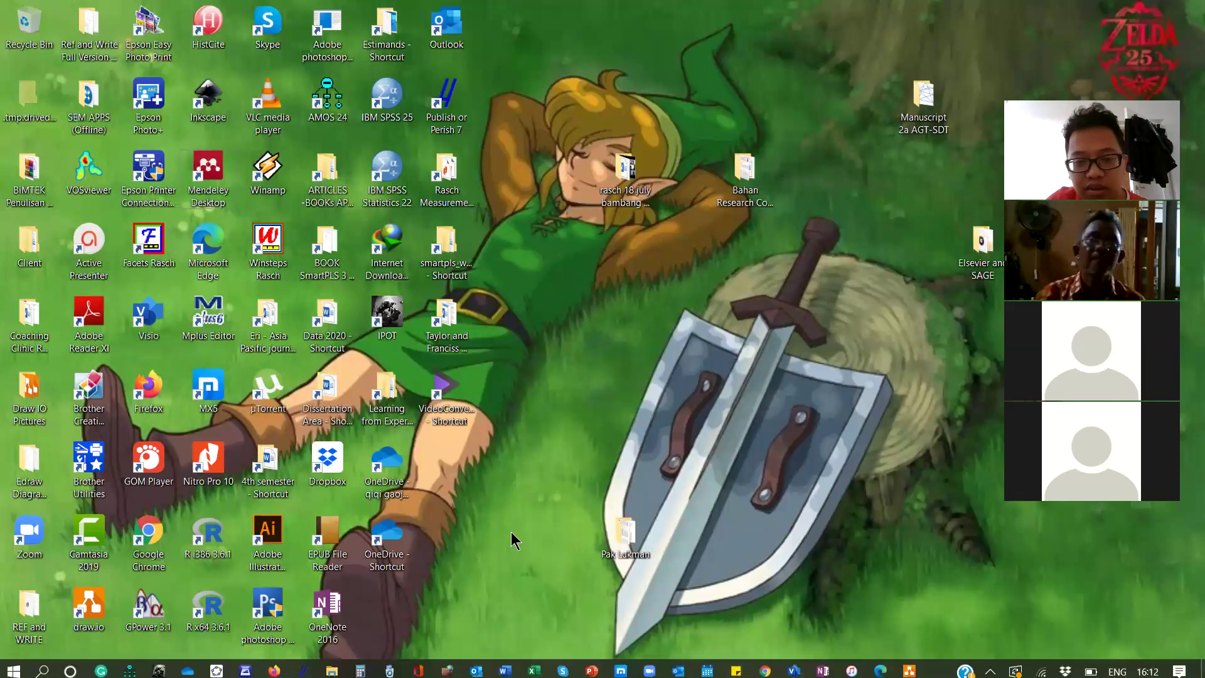
- Open Mendeley Desktop, dismiss the planned upgrade notice, and move its window fully into view
left_click(221, 192)
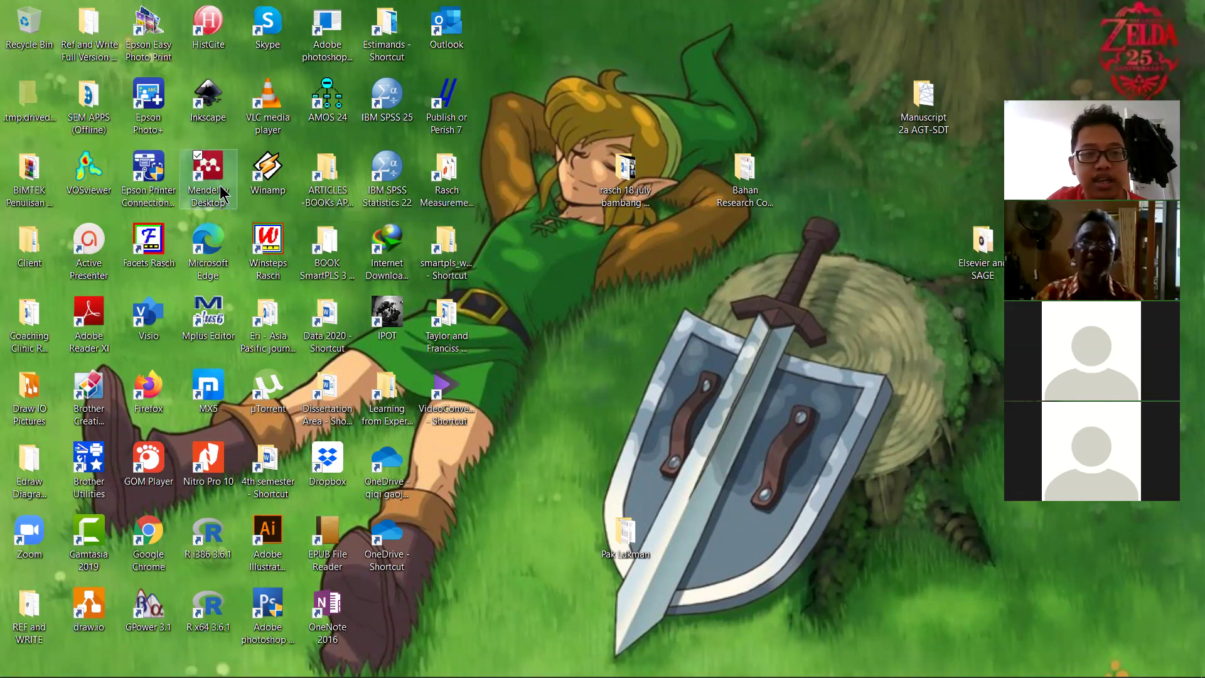
double_click(221, 191)
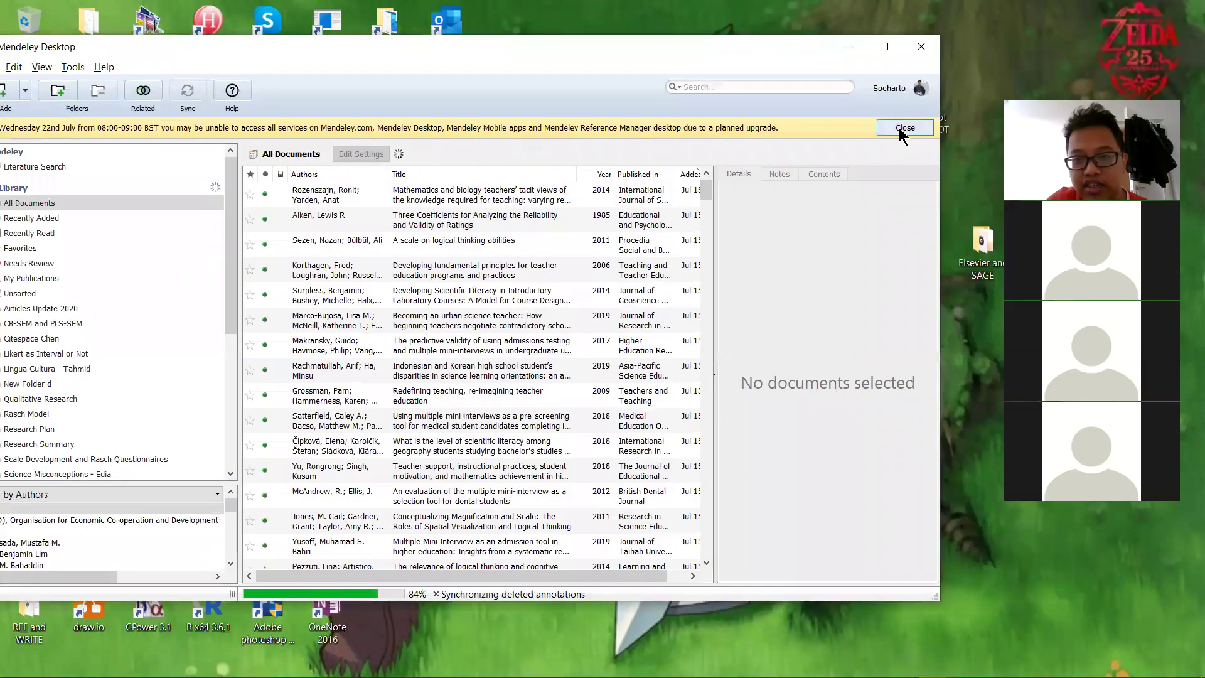
left_click(899, 127)
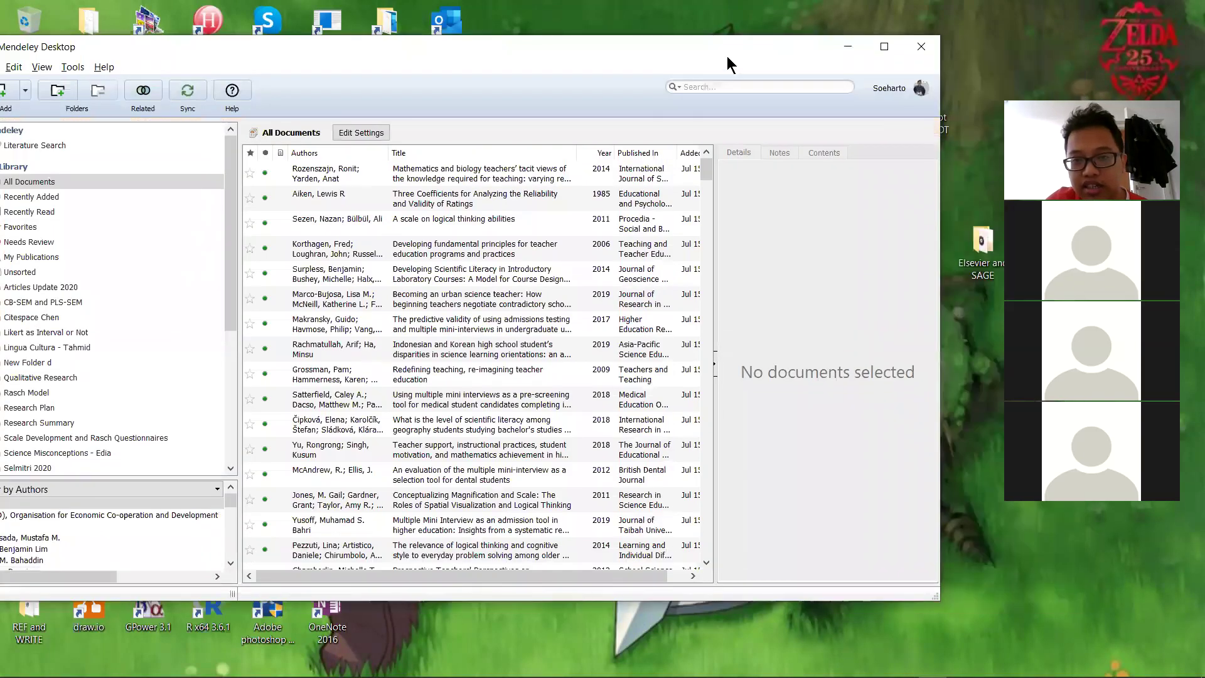
left_click_drag(727, 56, 902, 52)
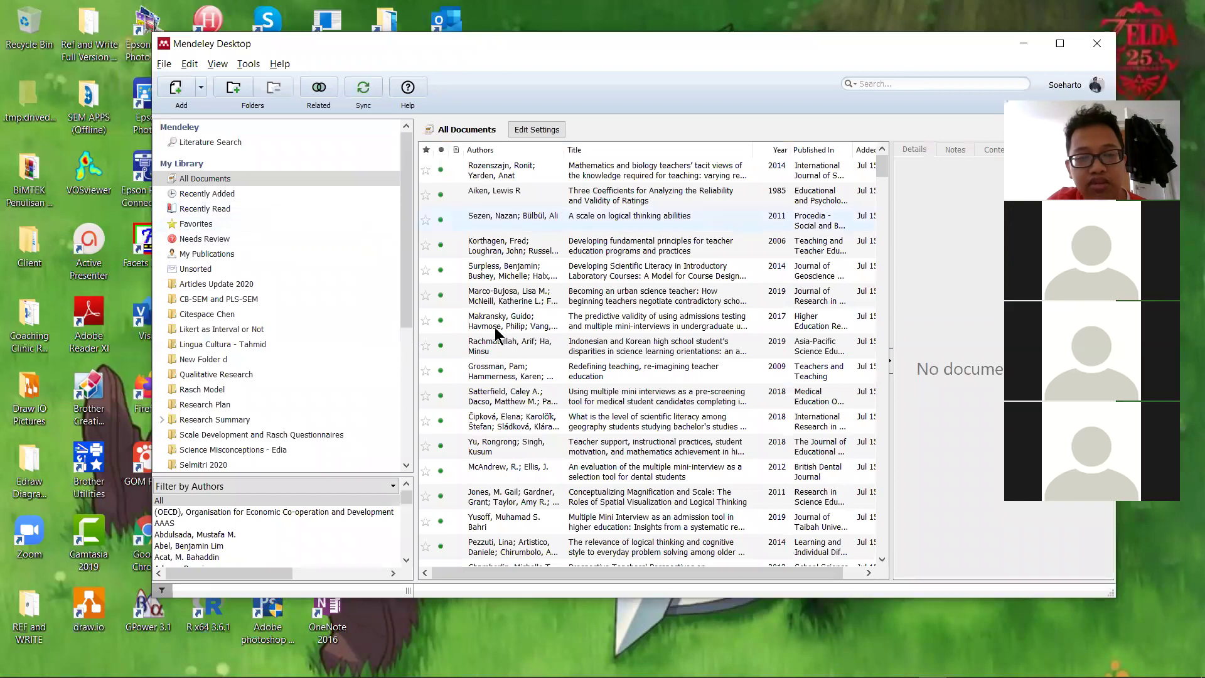
- Create a new library folder named "Manuscript 1"
scroll(300, 312, "down", 2)
scroll(300, 312, "up", 2)
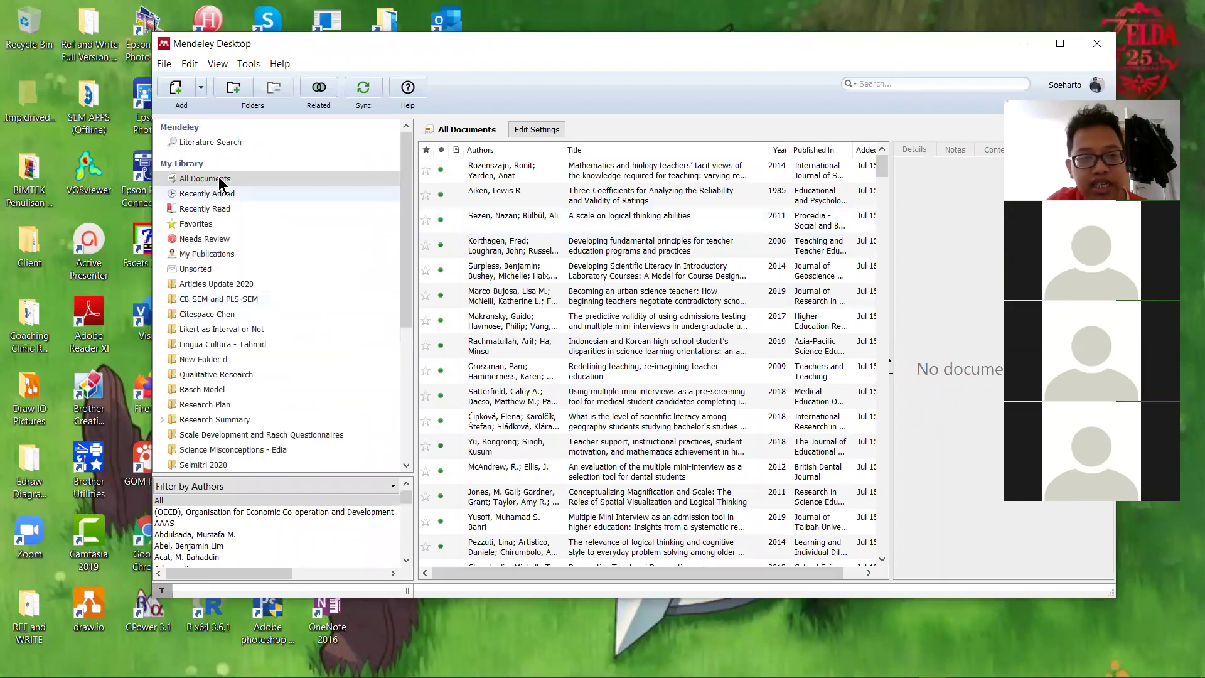
scroll(228, 248, "down", 2)
scroll(228, 250, "down", 4)
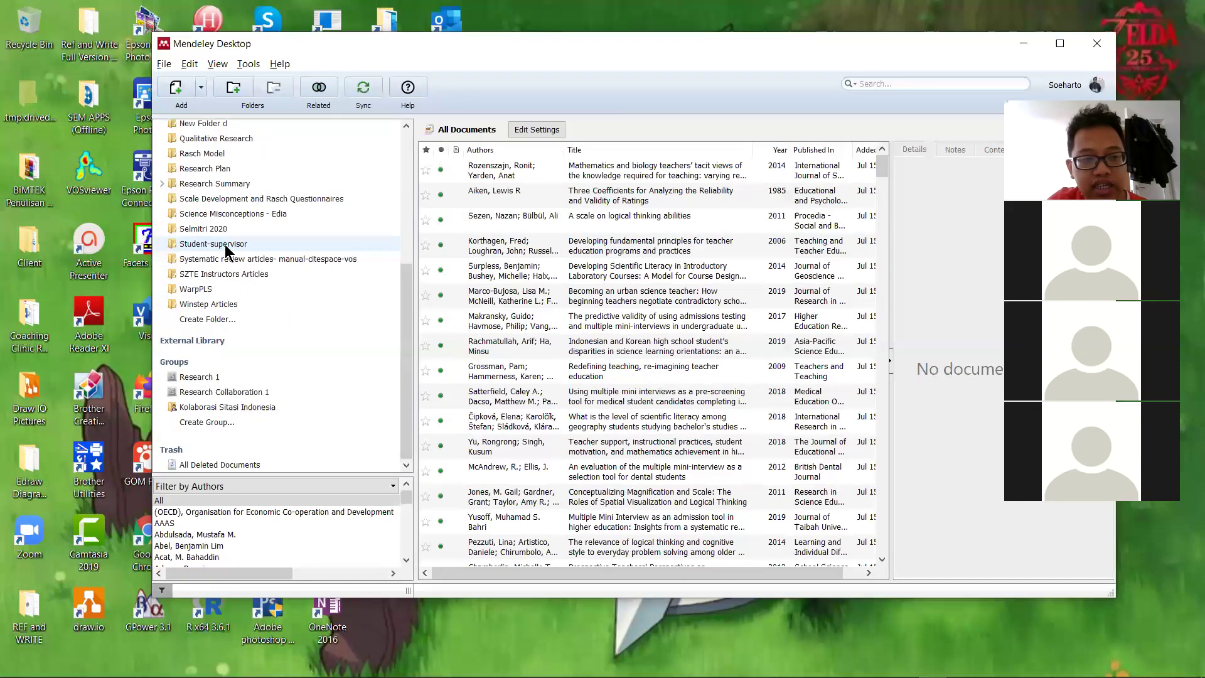
left_click(246, 322)
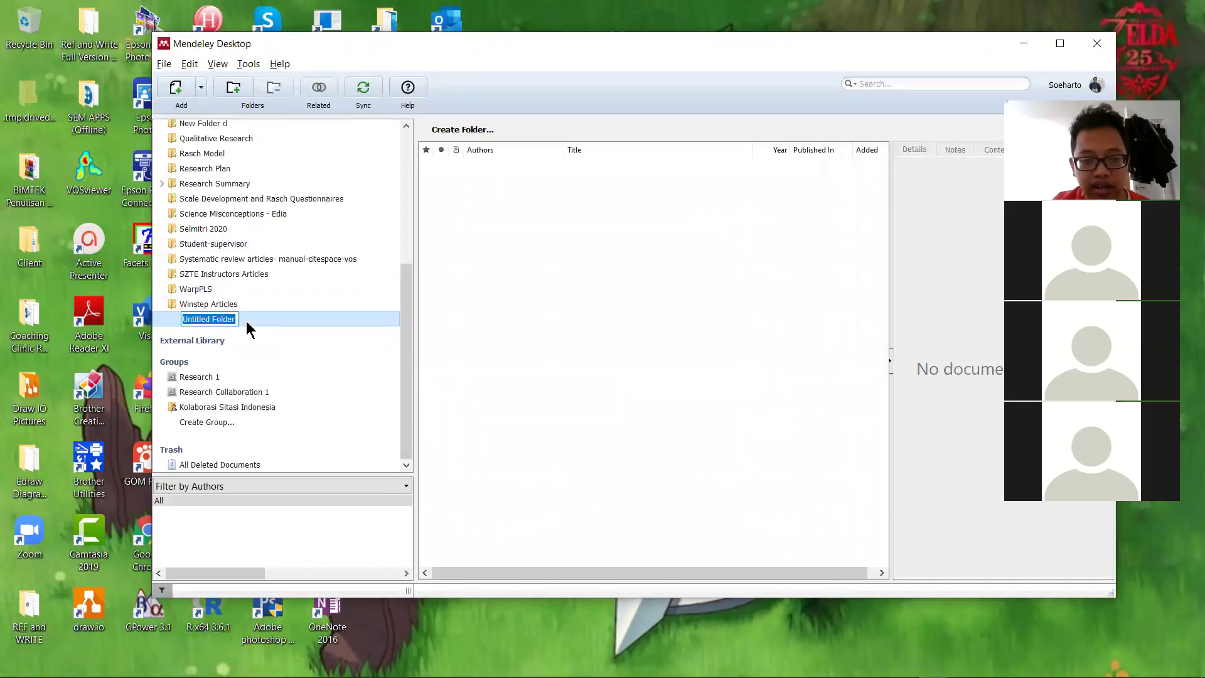
type("Manuscript 1")
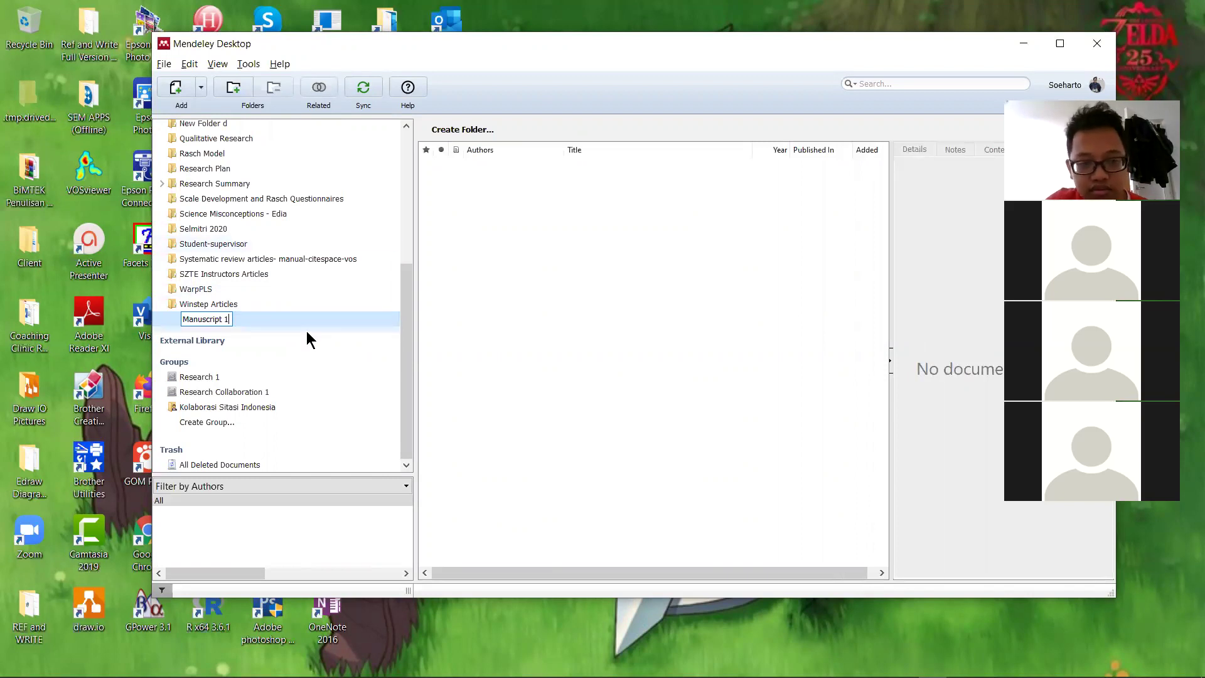
key("Return")
scroll(304, 290, "up", 4)
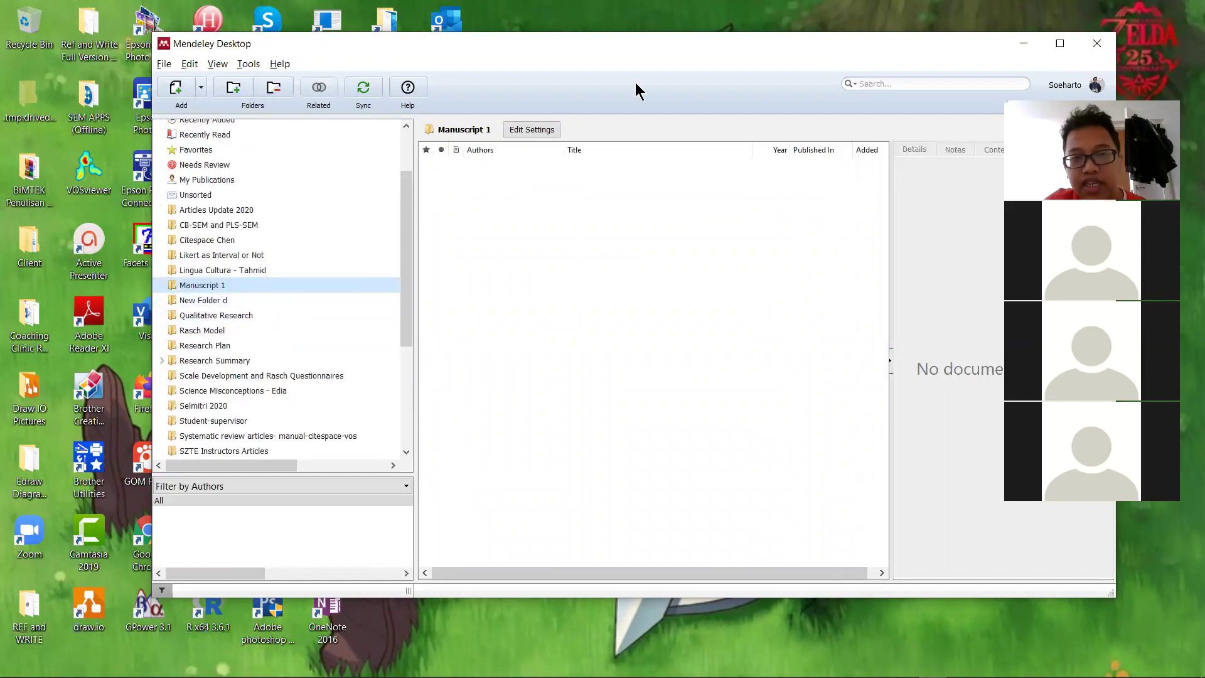
scroll(412, 256, "up", 2)
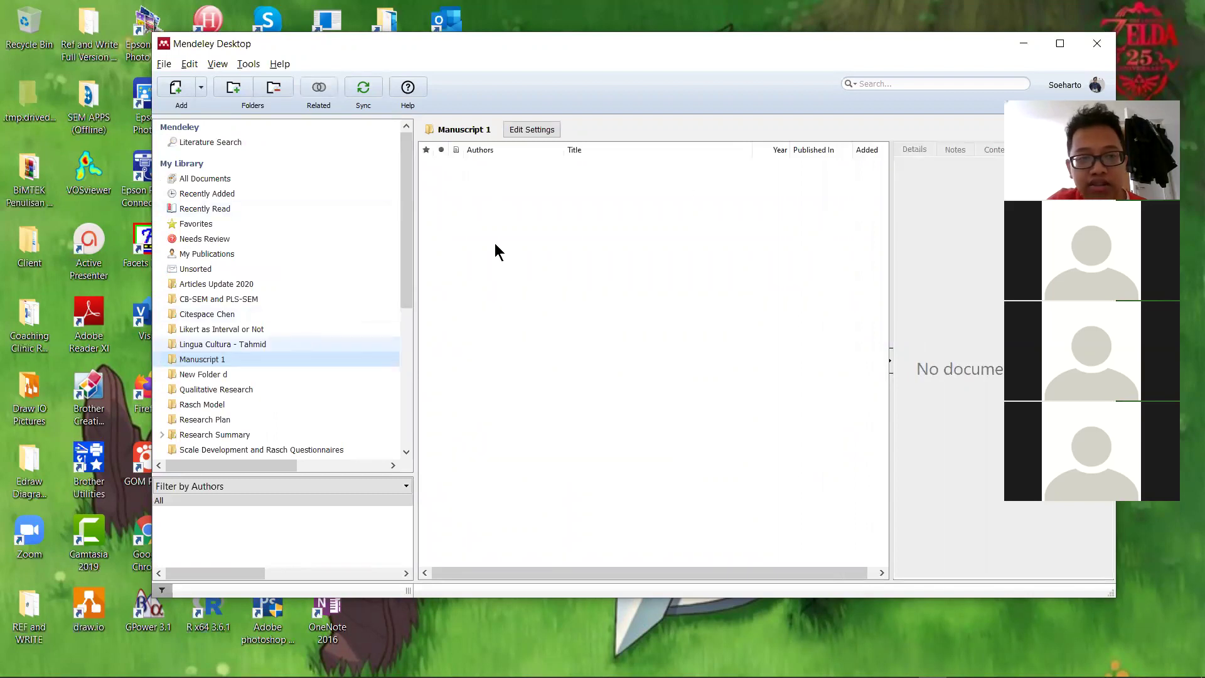
- Import the PDF whose name ends in "Publikasi_Oktober 2020" from its desktop subfolder into the Manuscript 1 folder
left_click(175, 89)
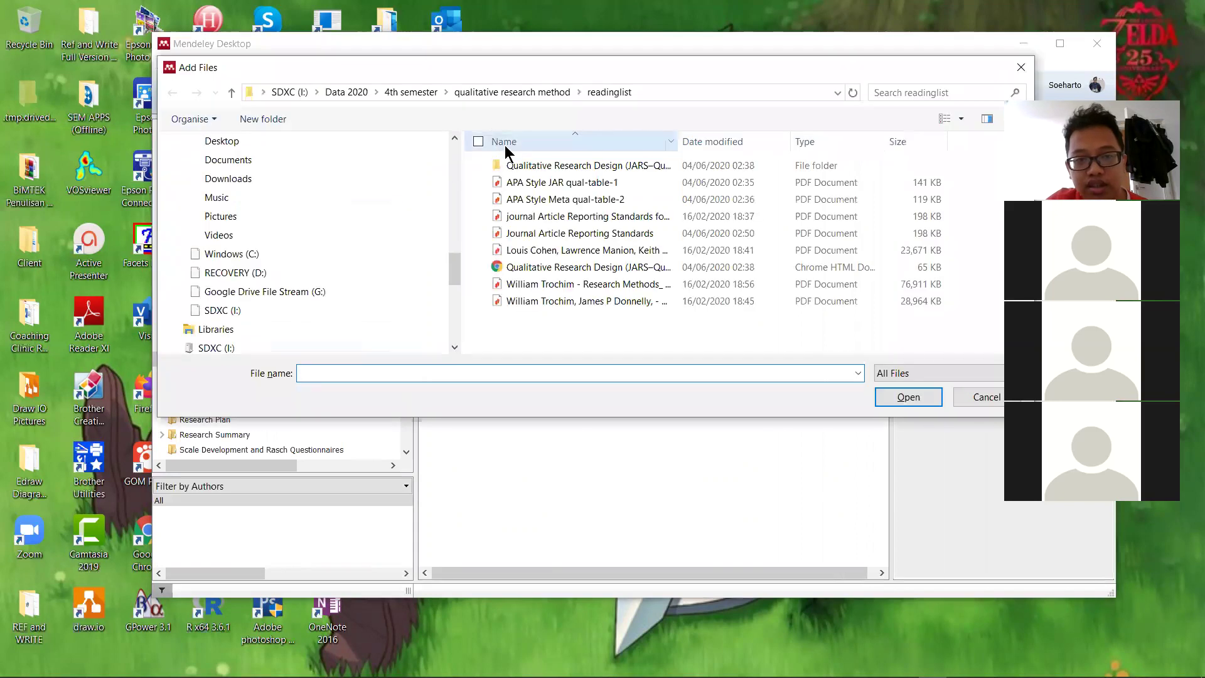
scroll(246, 186, "up", 1)
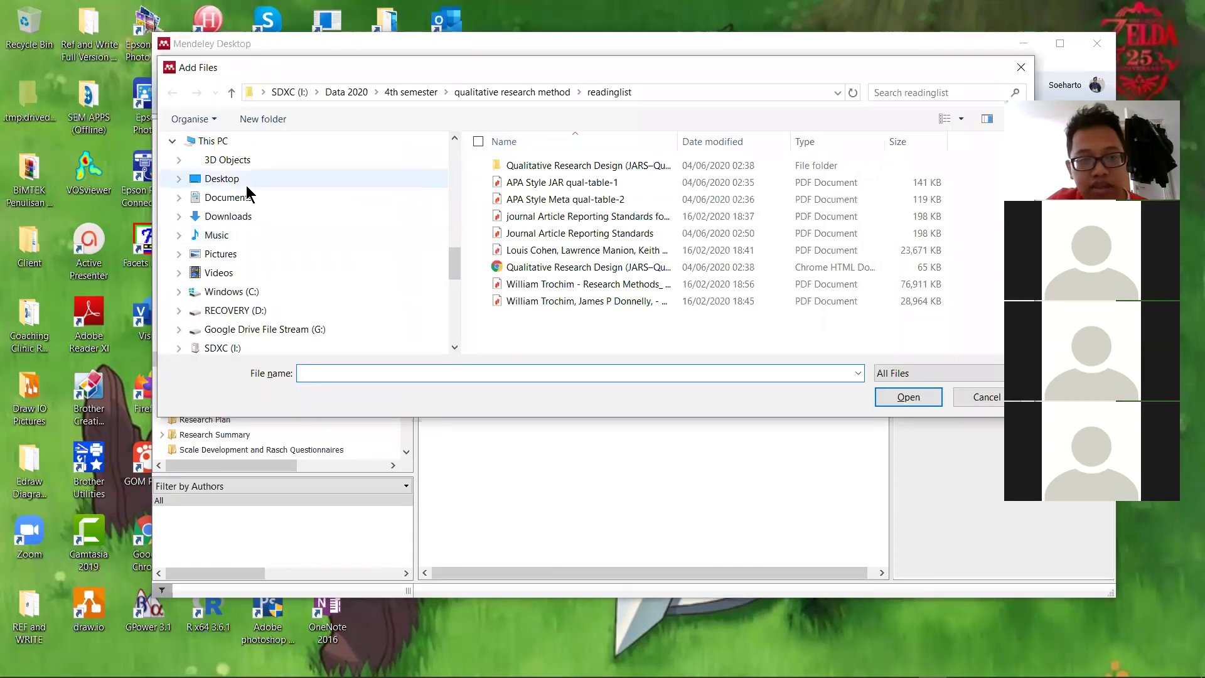
left_click(247, 185)
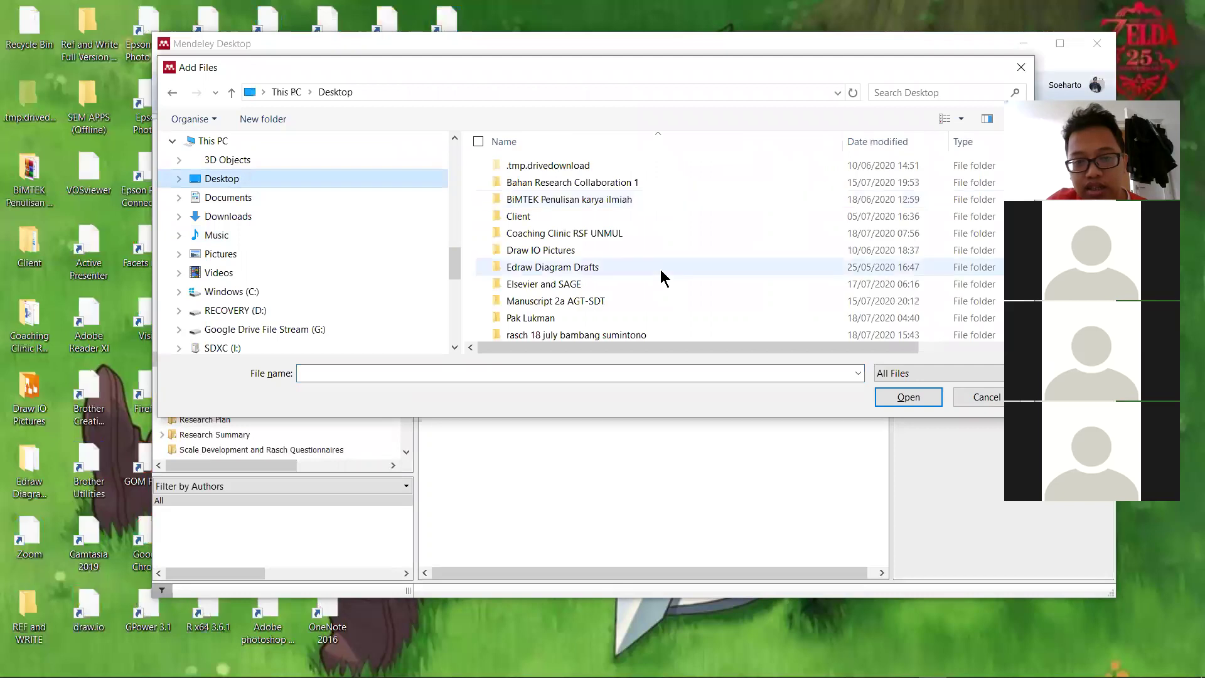
scroll(666, 257, "down", 2)
double_click(673, 231)
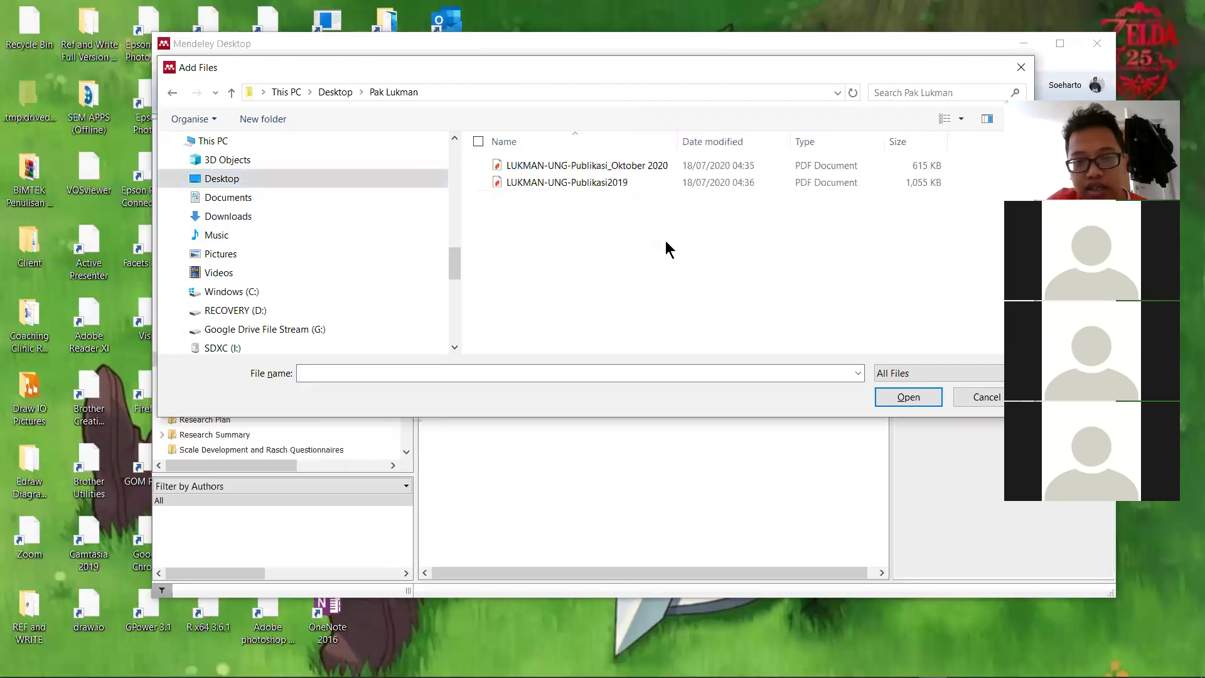
left_click(645, 183)
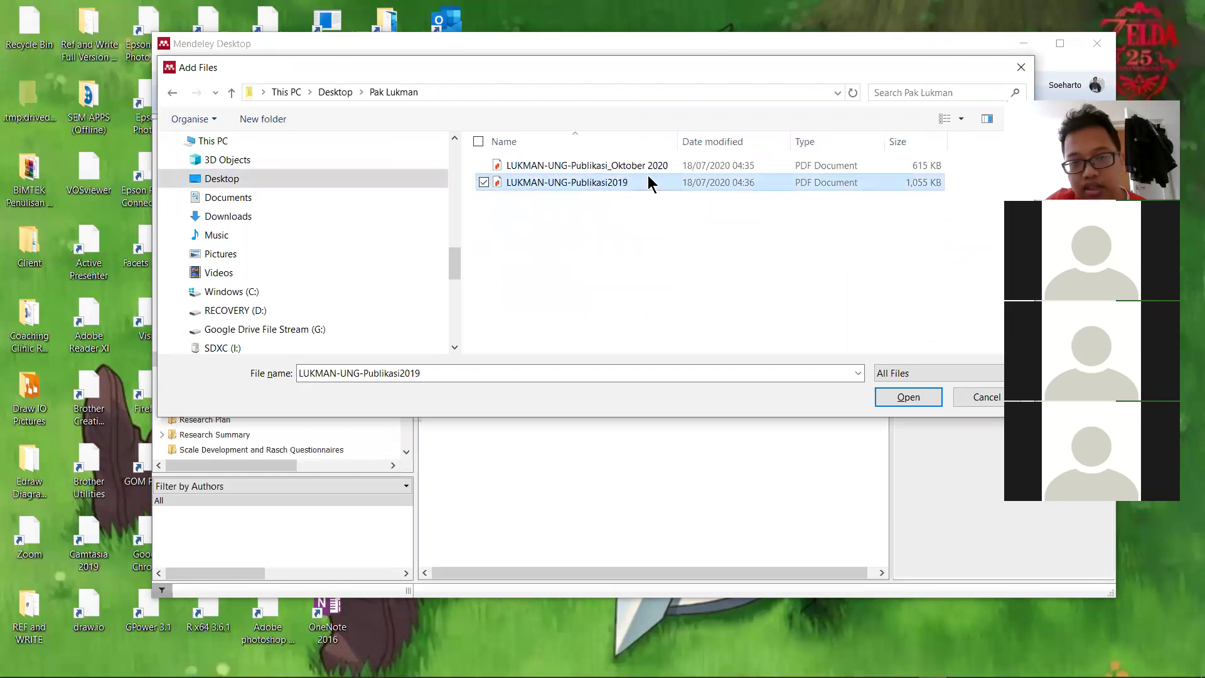
left_click(650, 170)
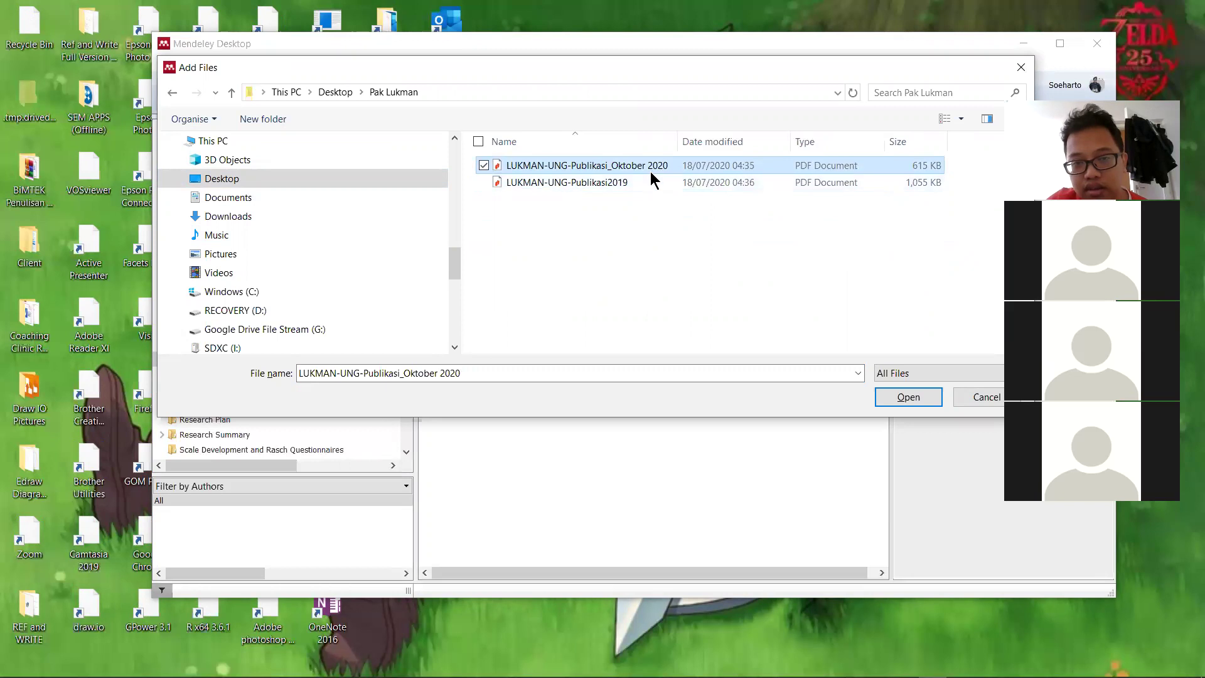
key("Return")
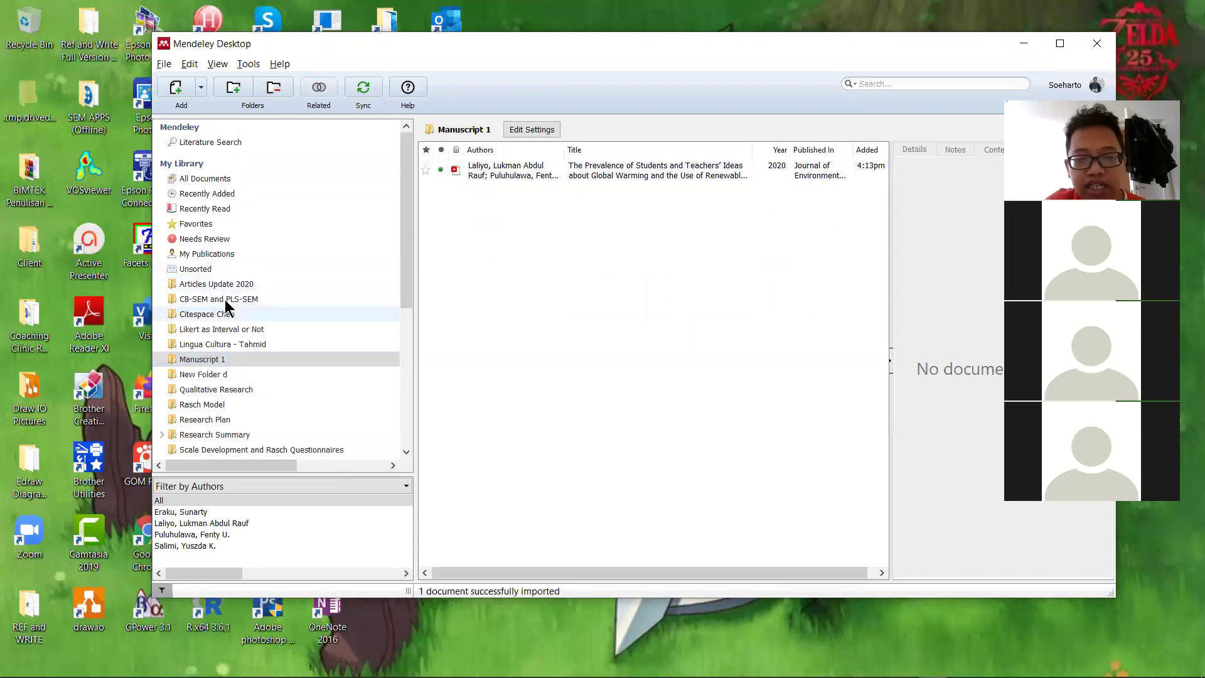
- Try to add the first seven articles of the Articles Update 2020 folder, except the 2012 biostatistics one, to the Manuscript 1 folder
scroll(247, 323, "down", 1)
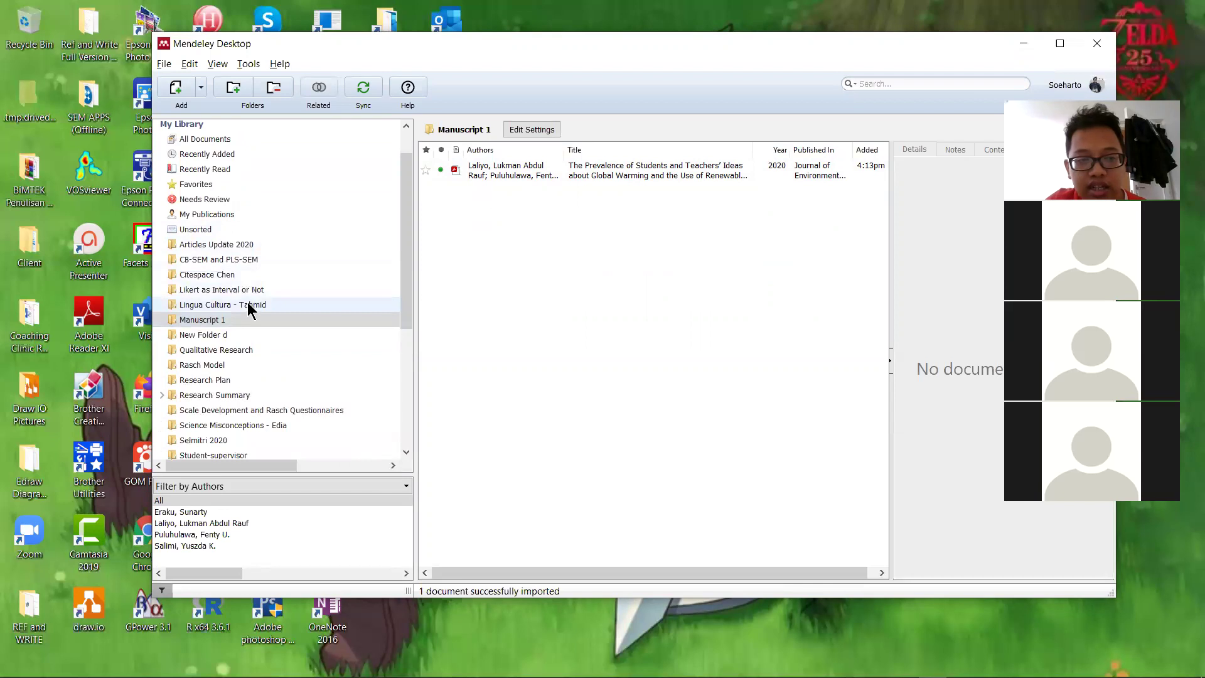
left_click(242, 246)
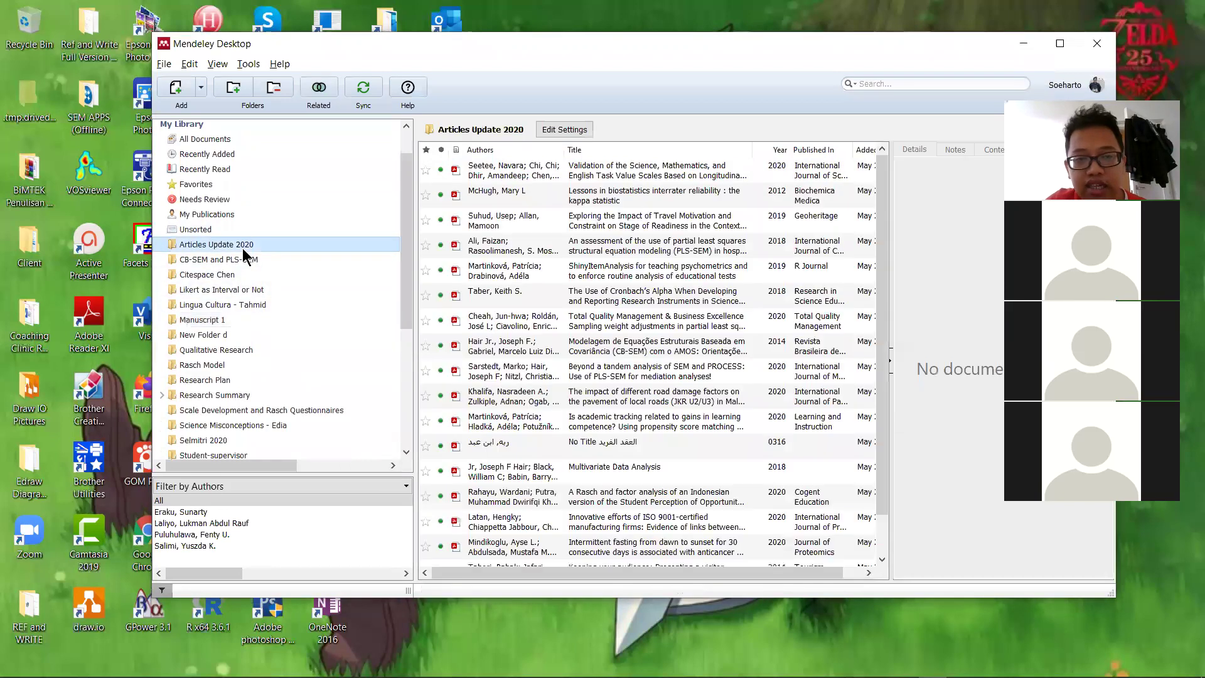
left_click(532, 179)
left_click(537, 221, "ctrl")
left_click(533, 270, "ctrl")
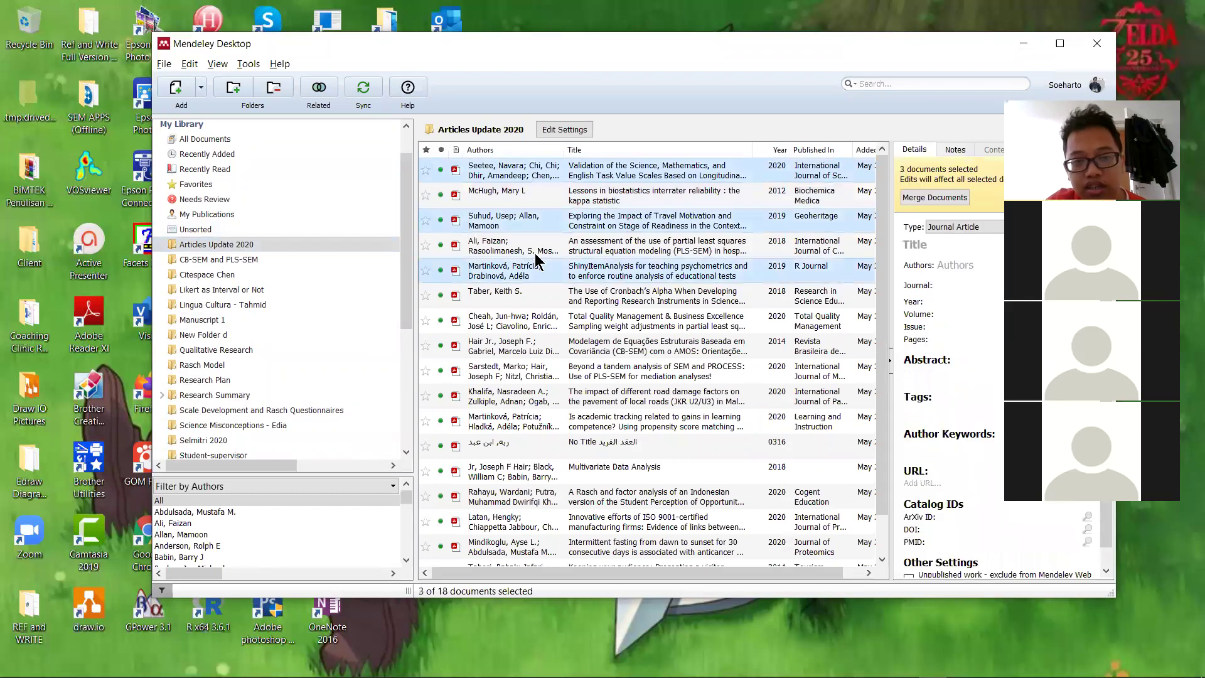
left_click(535, 247, "ctrl")
left_click(527, 301, "ctrl")
left_click(546, 327, "ctrl")
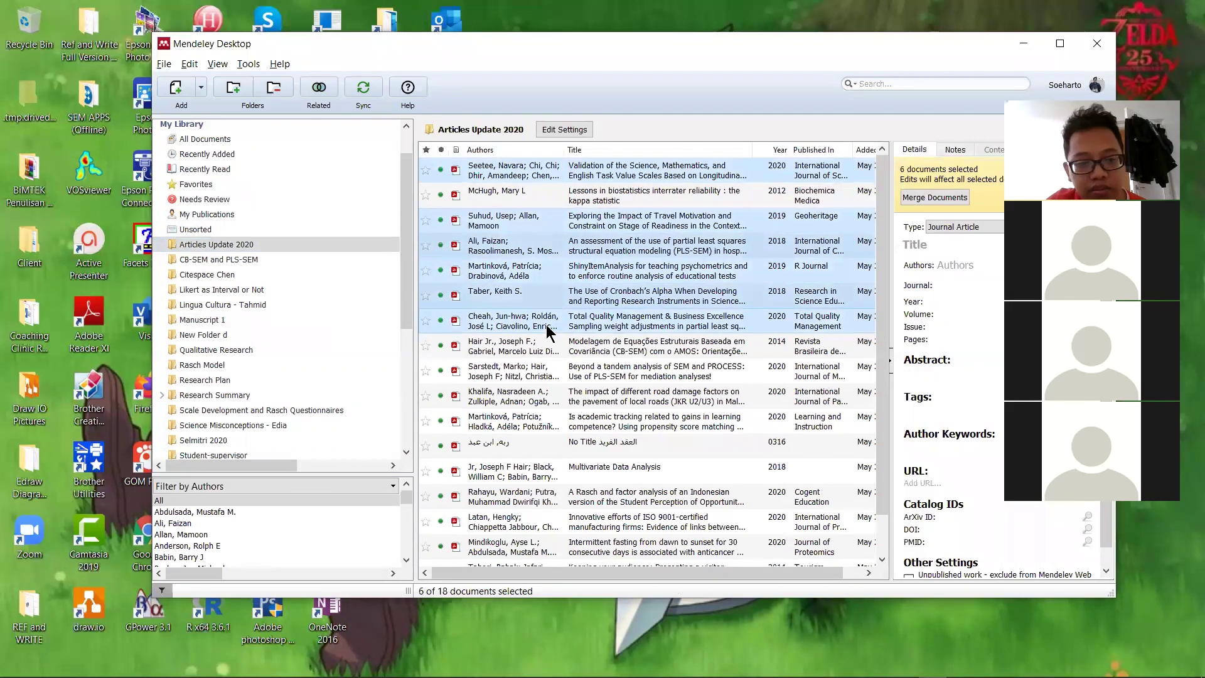
scroll(370, 336, "down", 3)
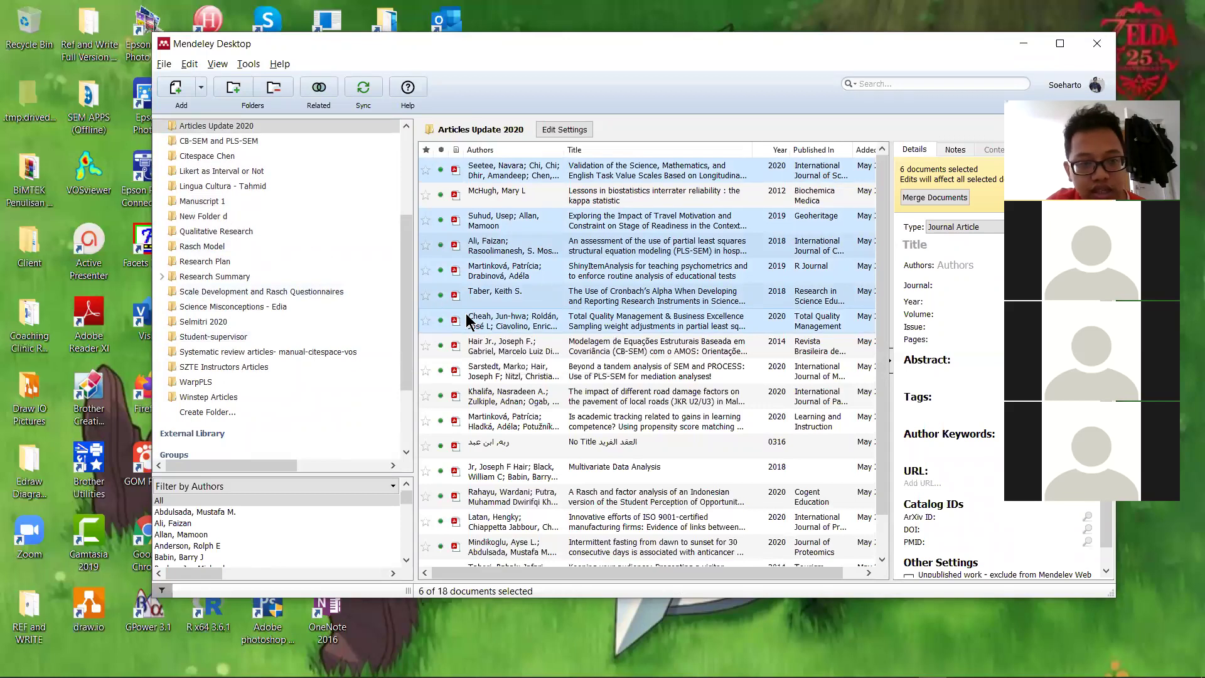
left_click_drag(475, 322, 363, 272)
left_click_drag(288, 228, 226, 203)
left_click(224, 202)
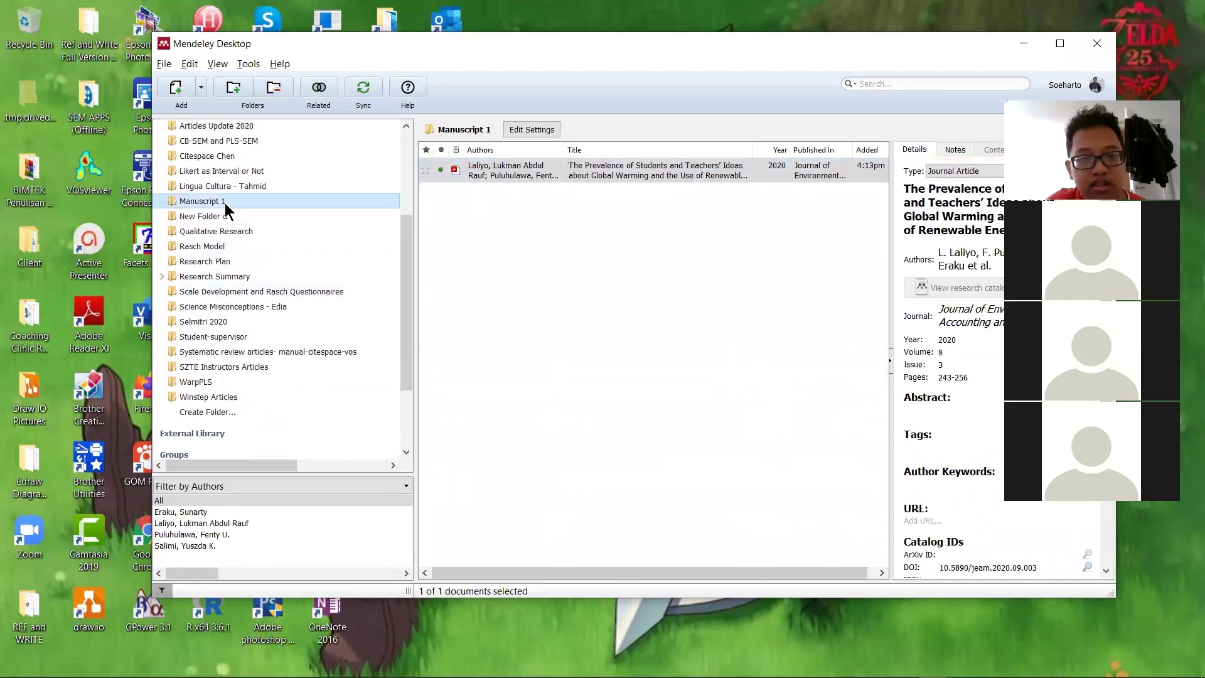
- Add the first four articles of the CB-SEM and PLS-SEM folder to Manuscript 1 and open that folder to check them
scroll(236, 206, "up", 4)
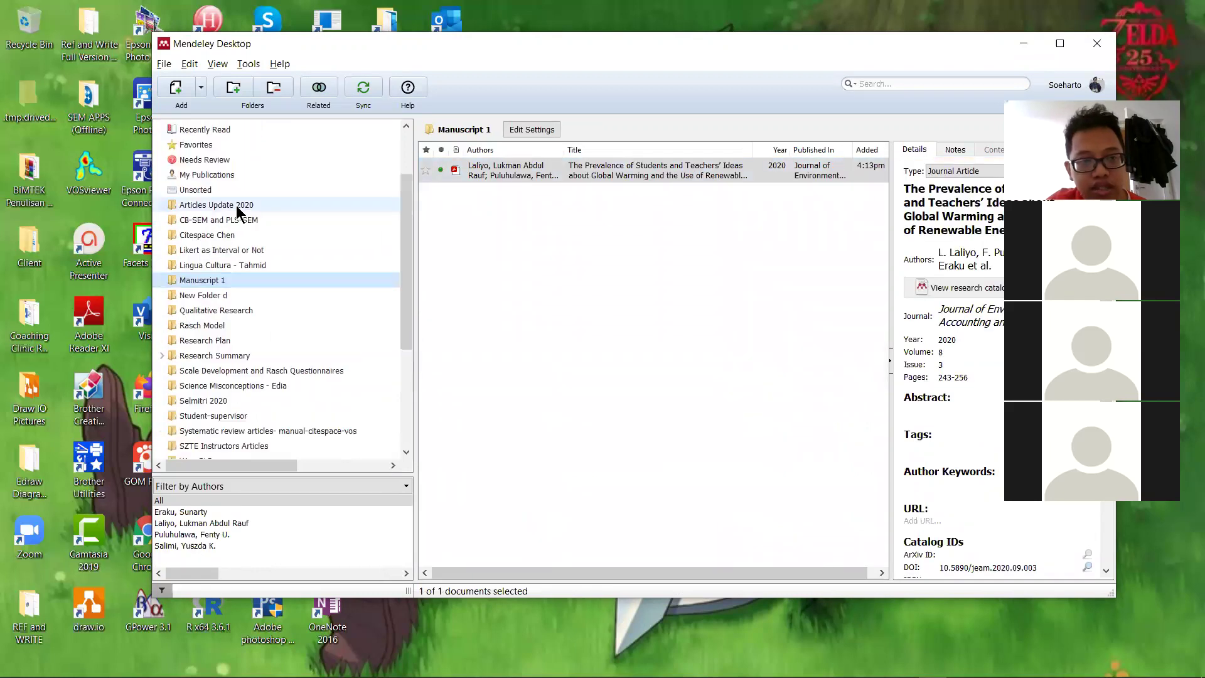
scroll(237, 209, "down", 1)
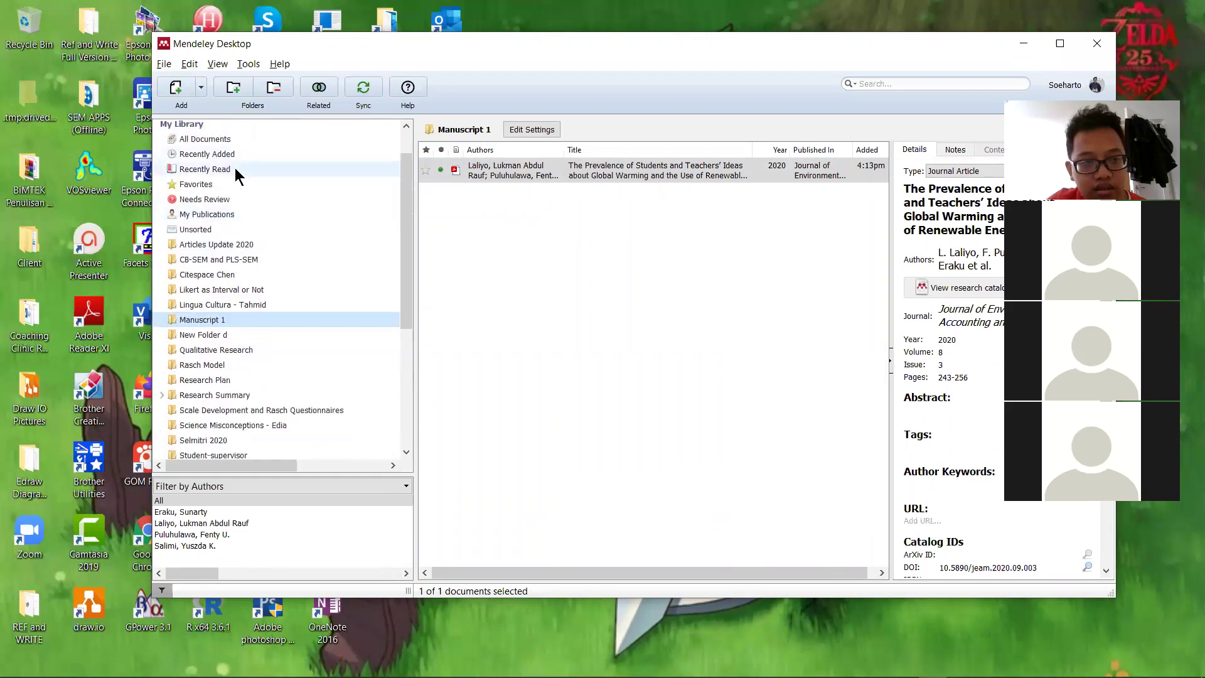
left_click(253, 259)
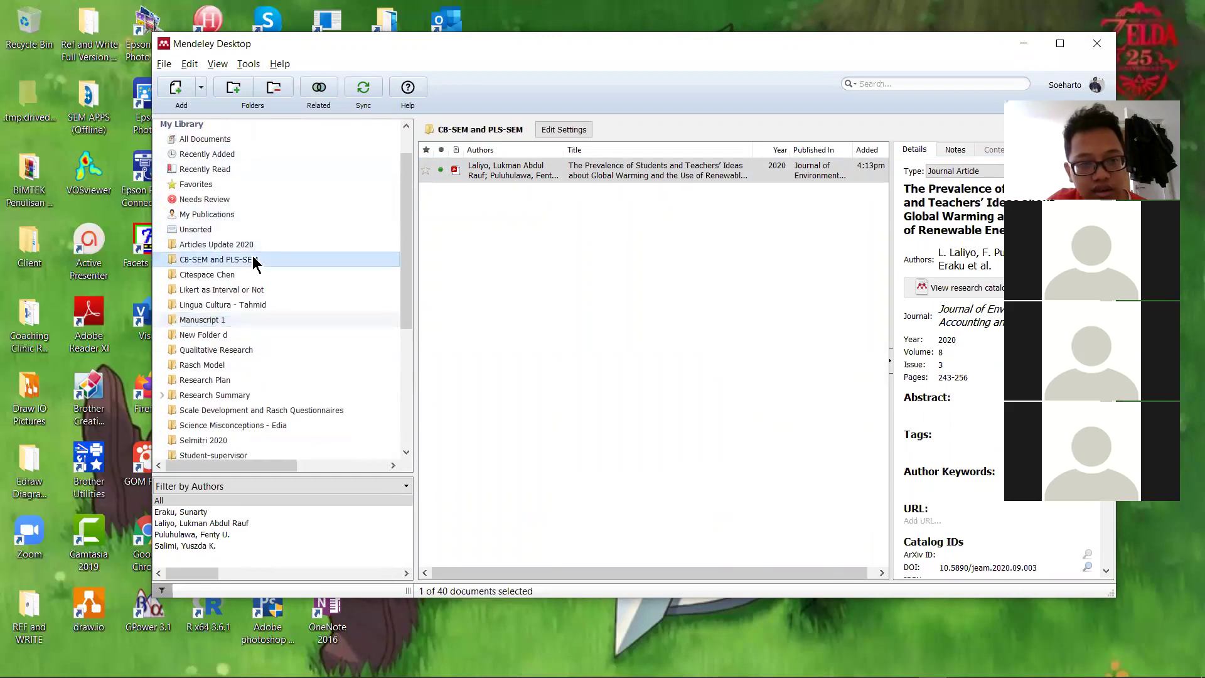
left_click(545, 220, "shift")
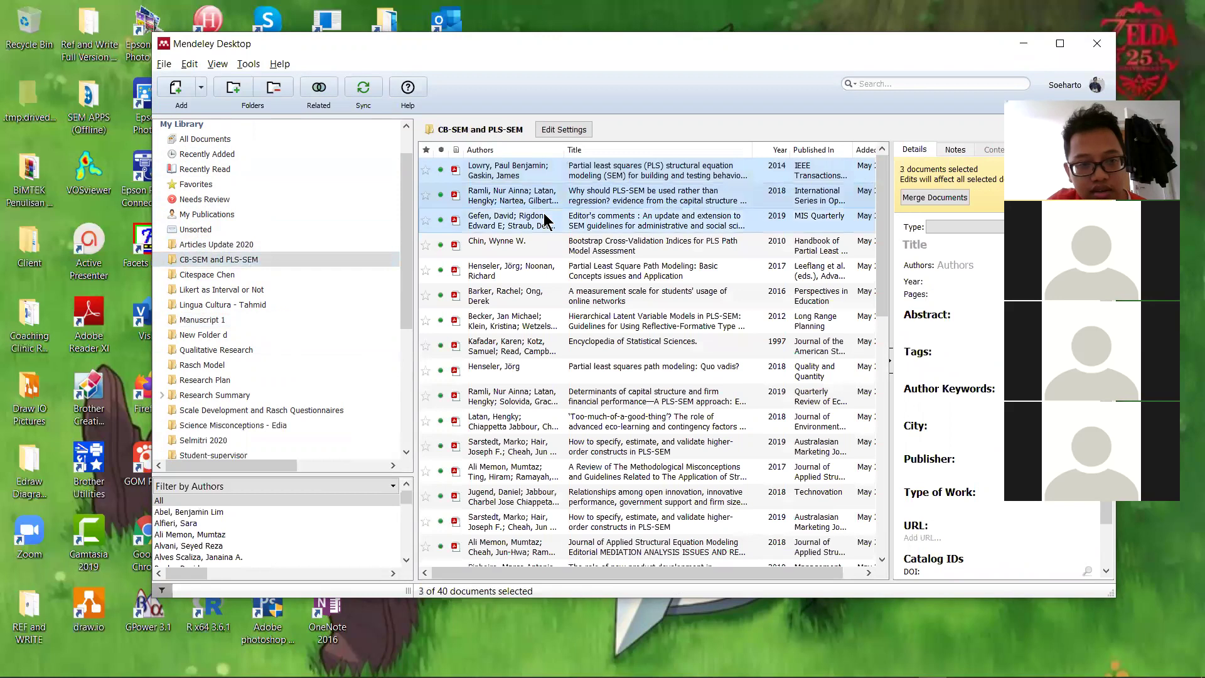
left_click(544, 246, "shift")
left_click_drag(544, 246, 213, 324)
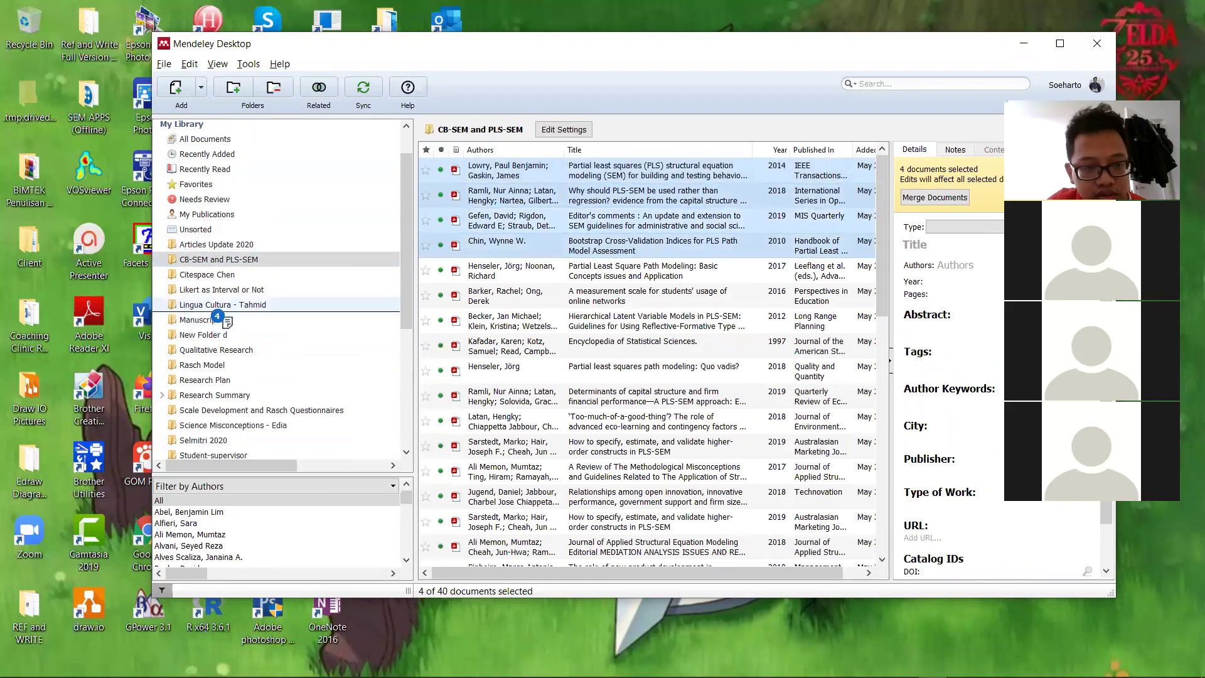
left_click(213, 321)
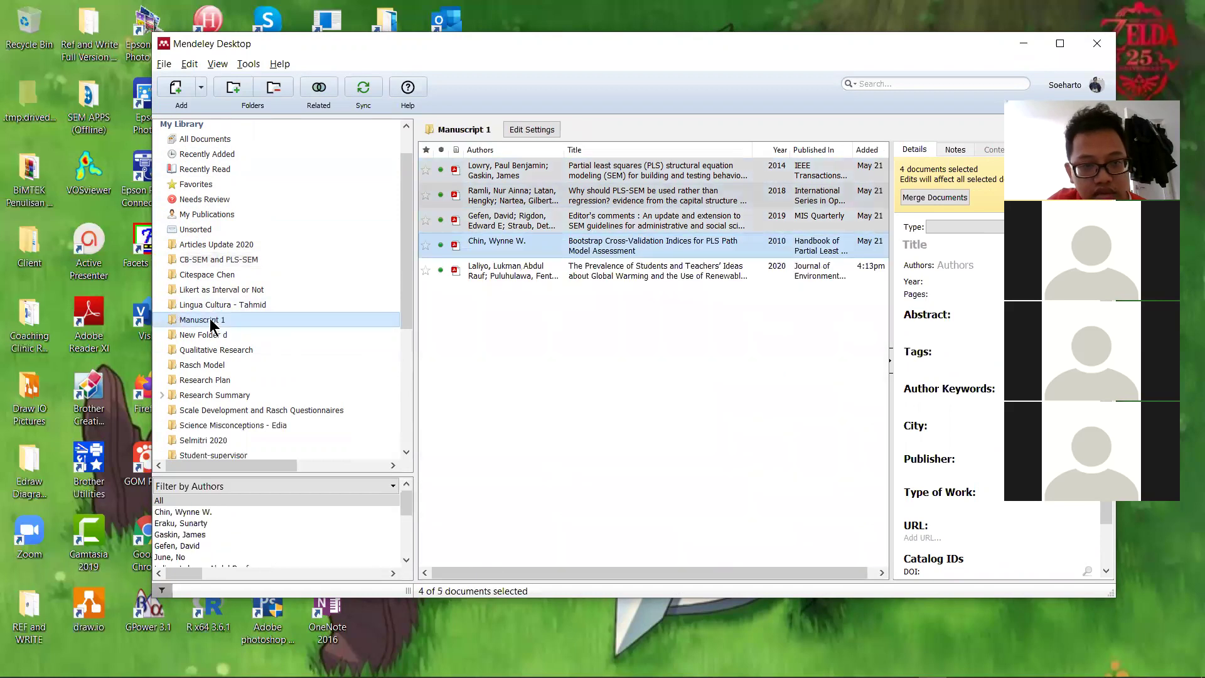
left_click(625, 342)
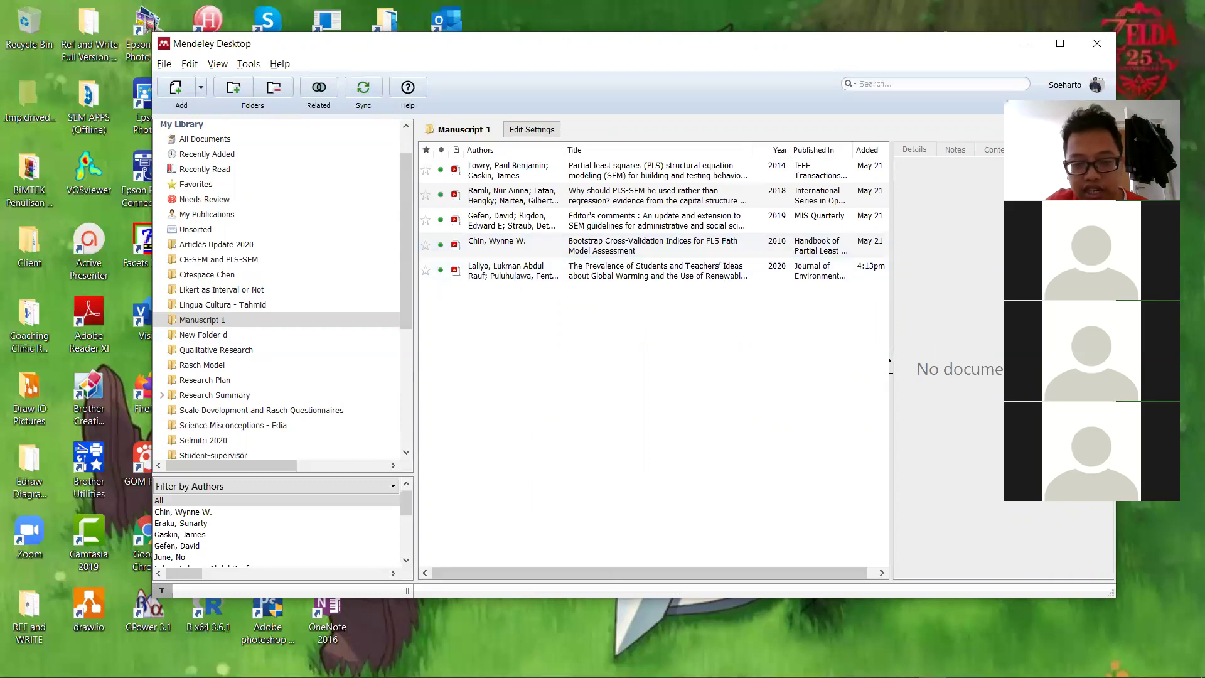
- Switch to Word, start a Mendeley citation in the first paragraph, and open the Manuscript 1 folder to choose its source
left_click(505, 666)
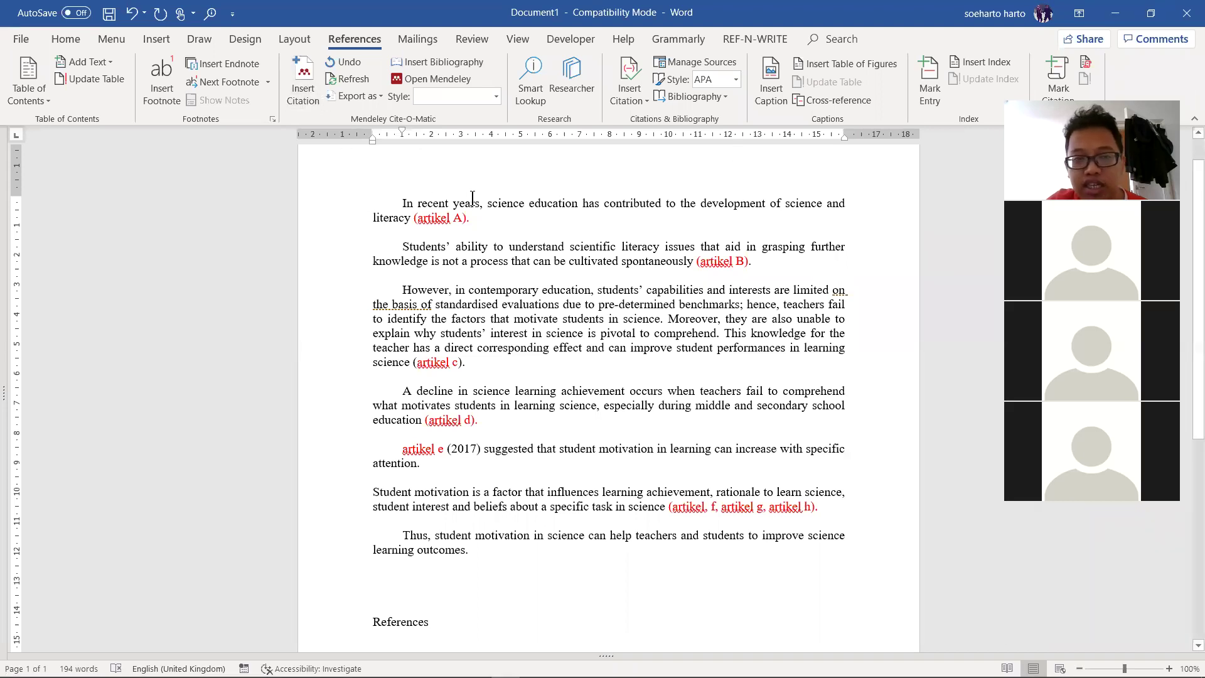
left_click(304, 89)
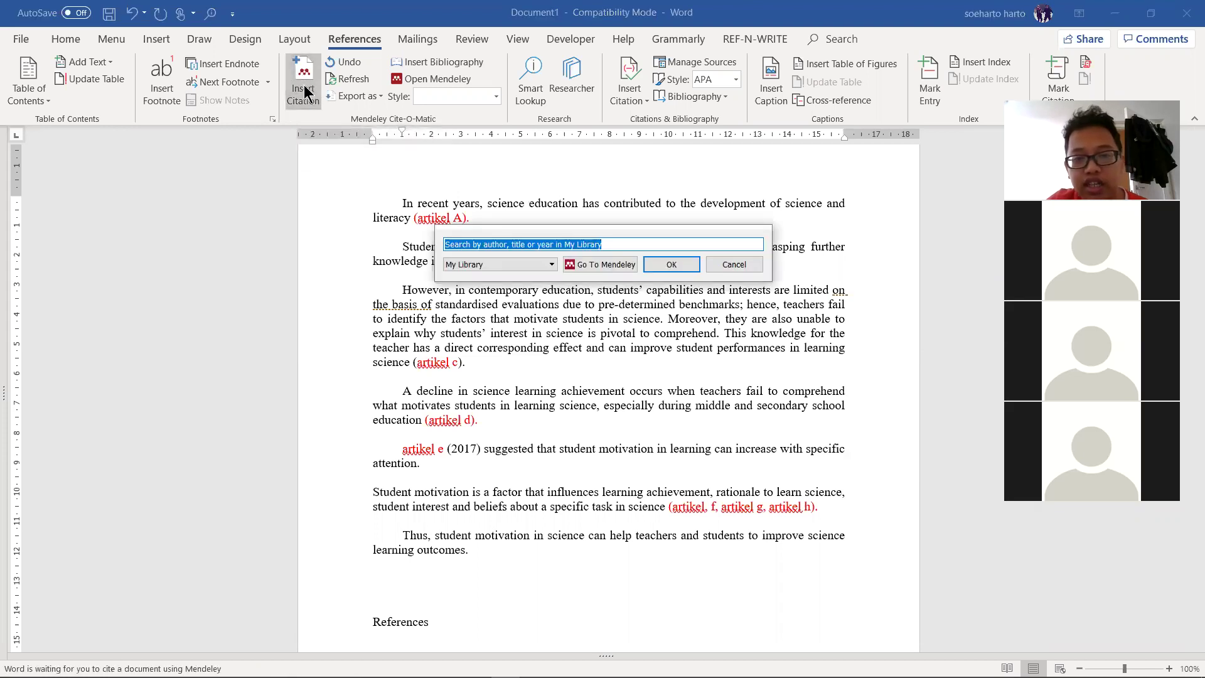
left_click(588, 260)
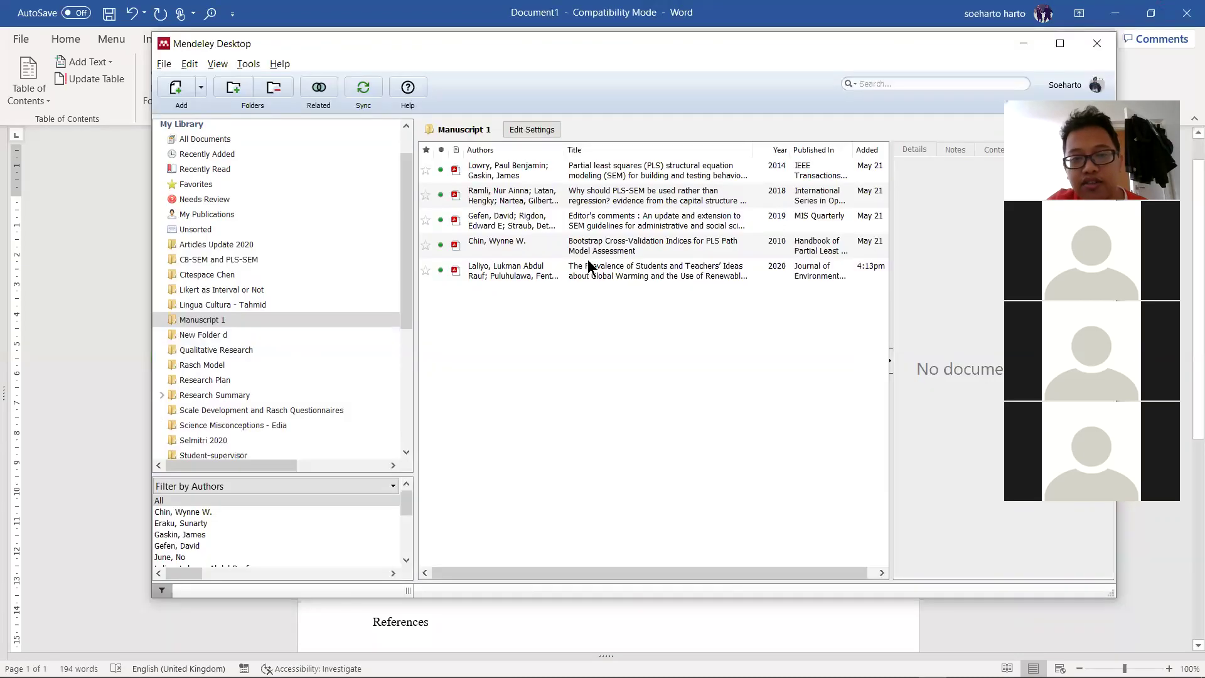
left_click(200, 318)
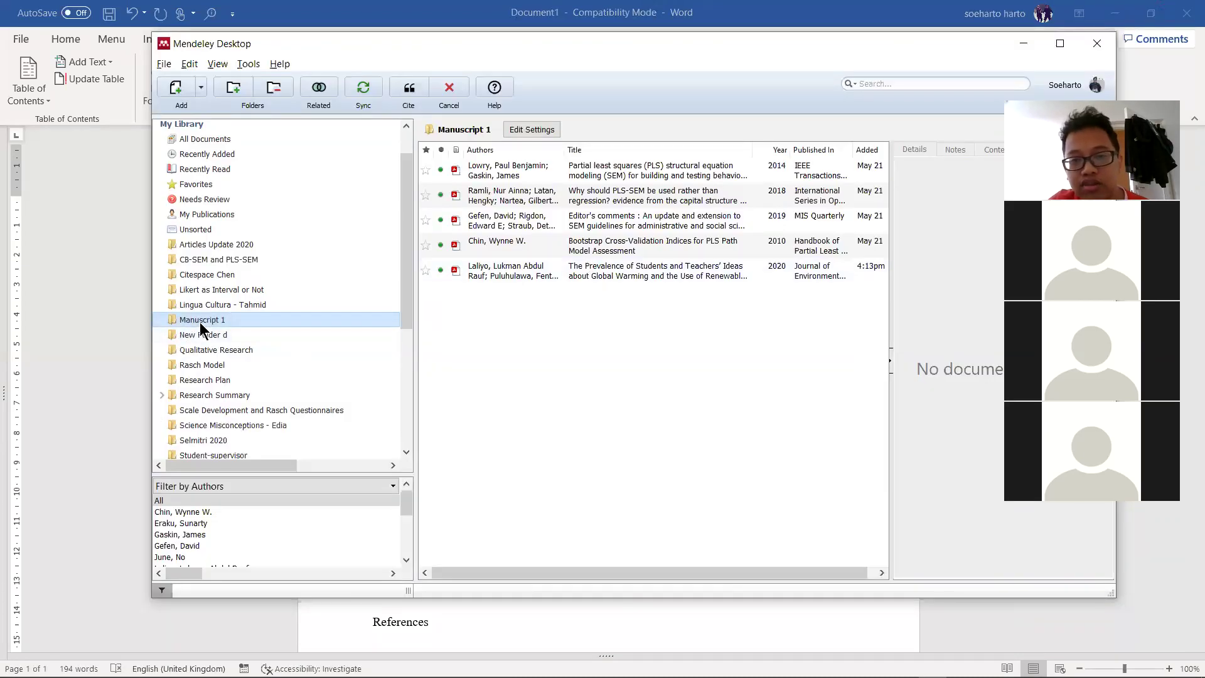
- Examine the bibliographic details of the 2018 article "Why should PLS-SEM be used rather than regression?" and close the Mendeley window
left_click(510, 203)
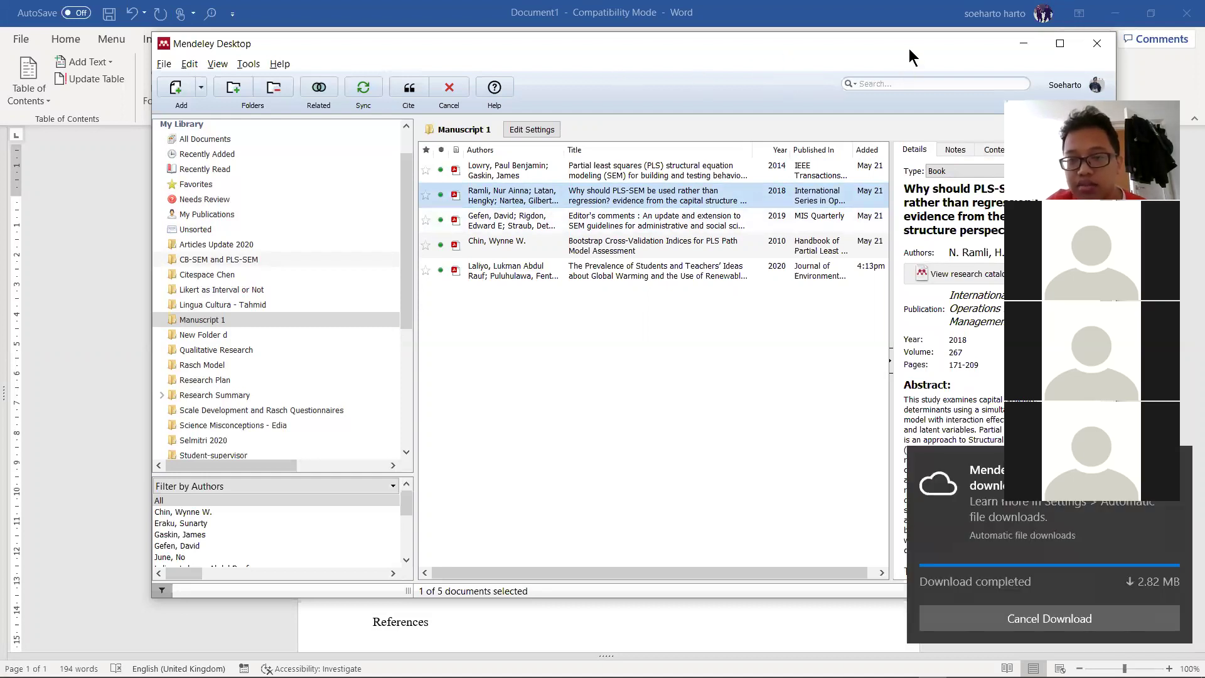
left_click_drag(909, 47, 731, 36)
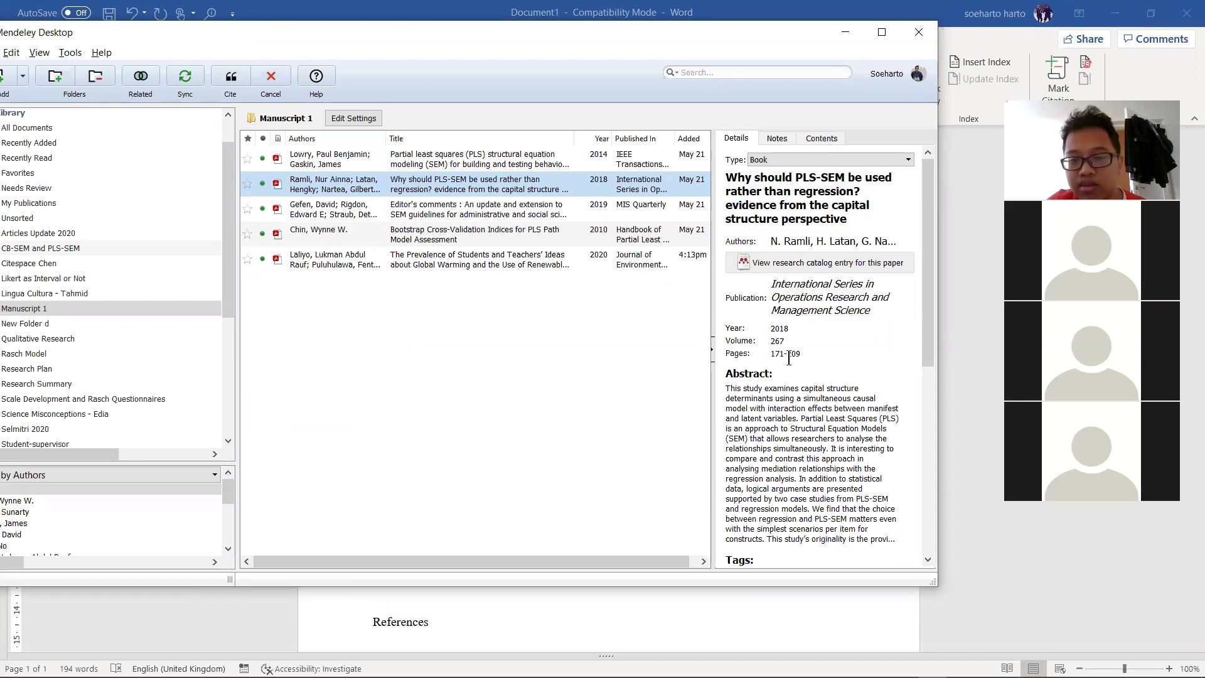
scroll(790, 357, "down", 1)
scroll(801, 317, "down", 9)
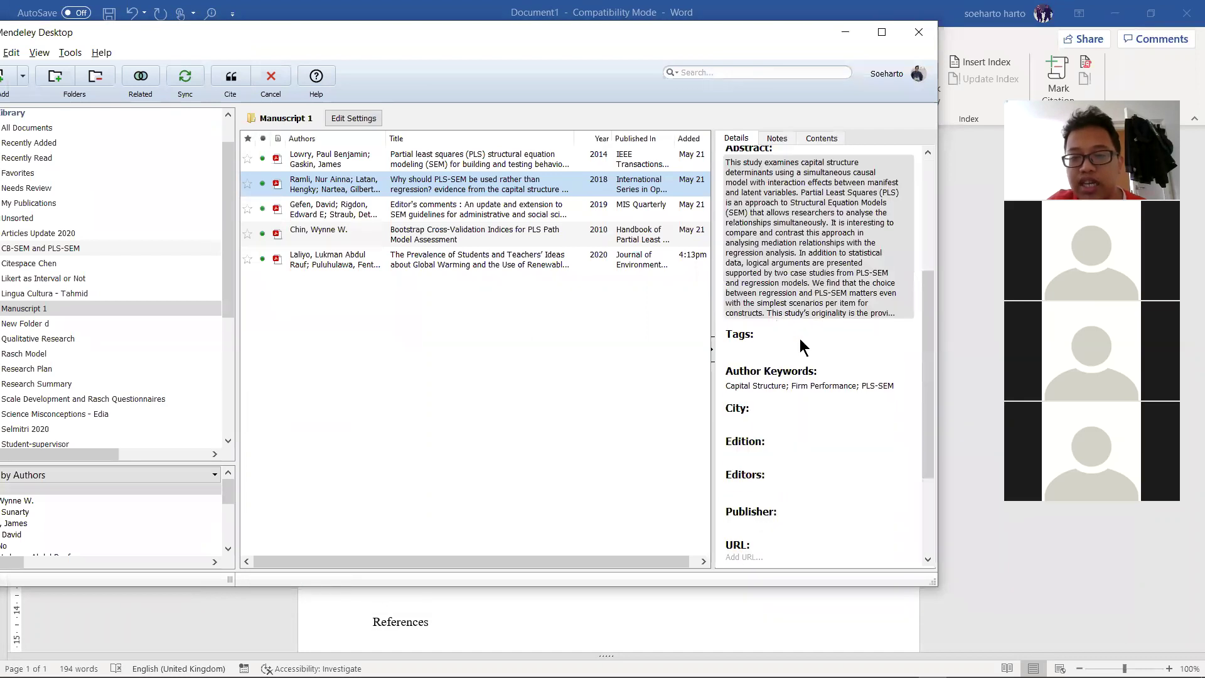
scroll(845, 405, "up", 10)
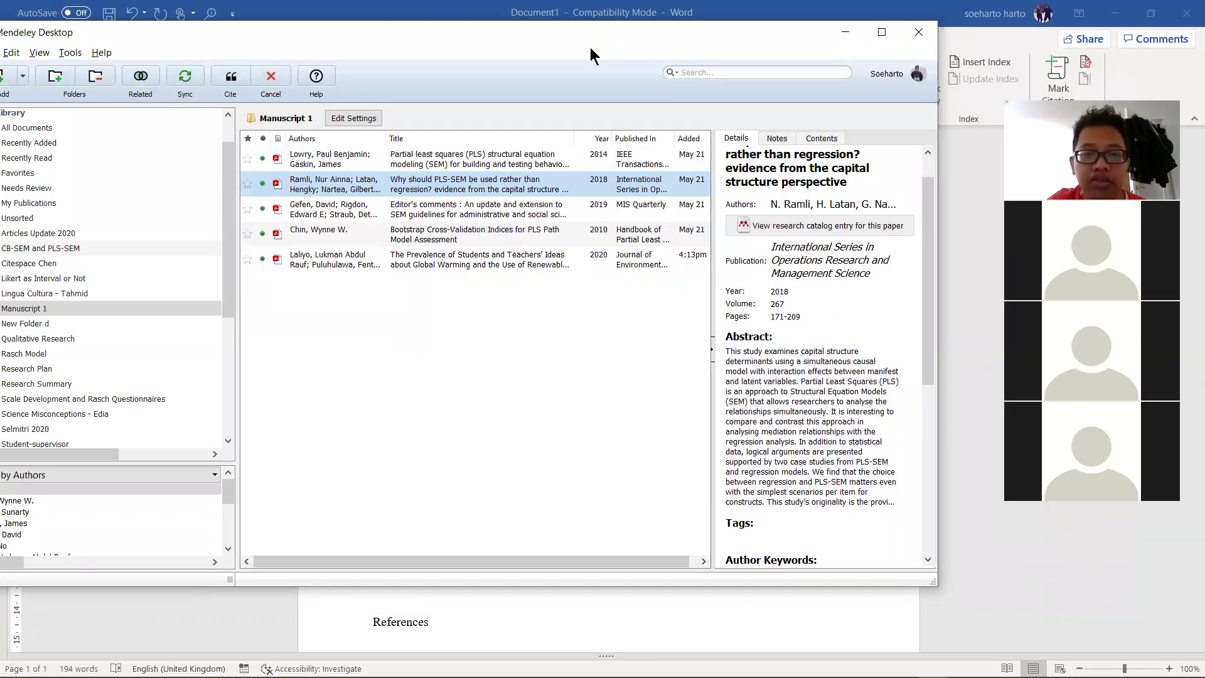
left_click_drag(590, 47, 794, 115)
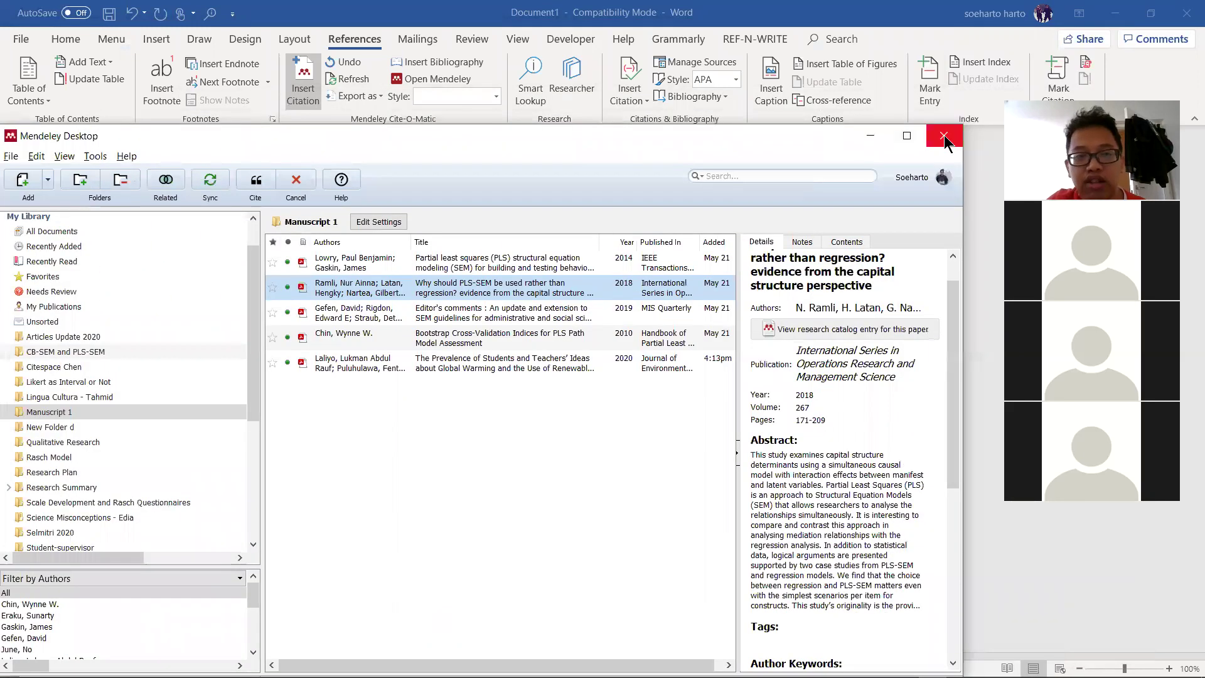
left_click(942, 130)
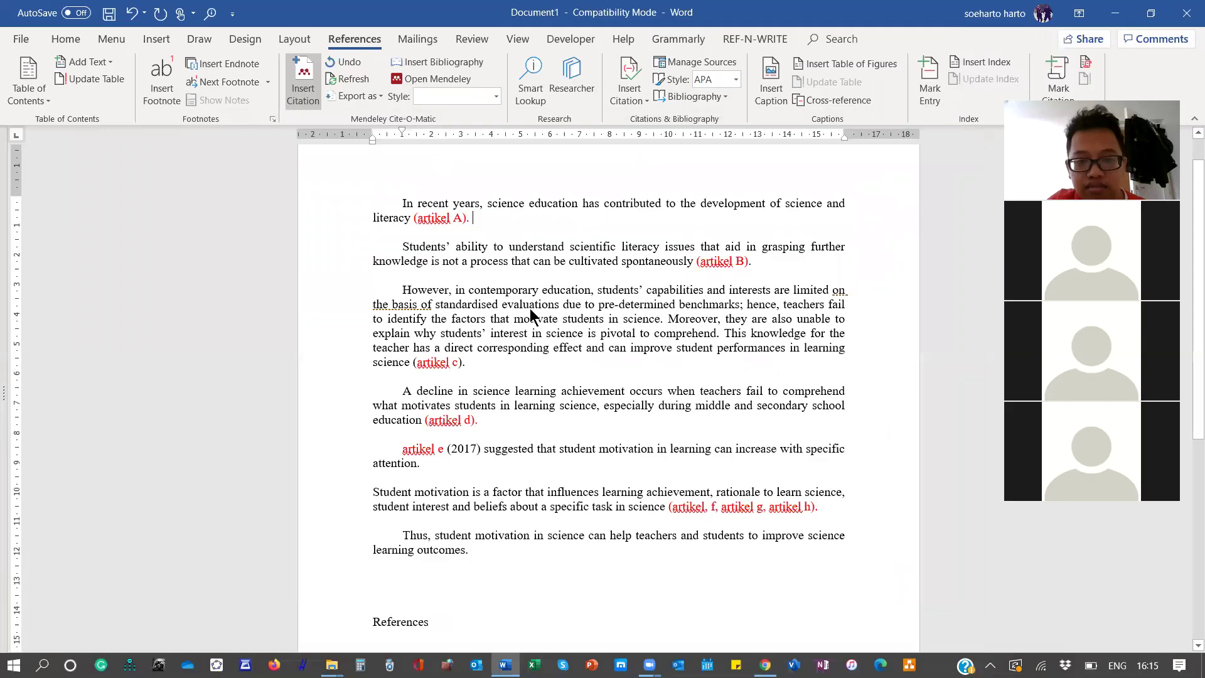
- Cite the 2014 "Partial least squares (PLS) structural equation modeling (SEM)" article from Manuscript 1 at the end of the "artikel A" paragraph in Word
left_click(475, 221)
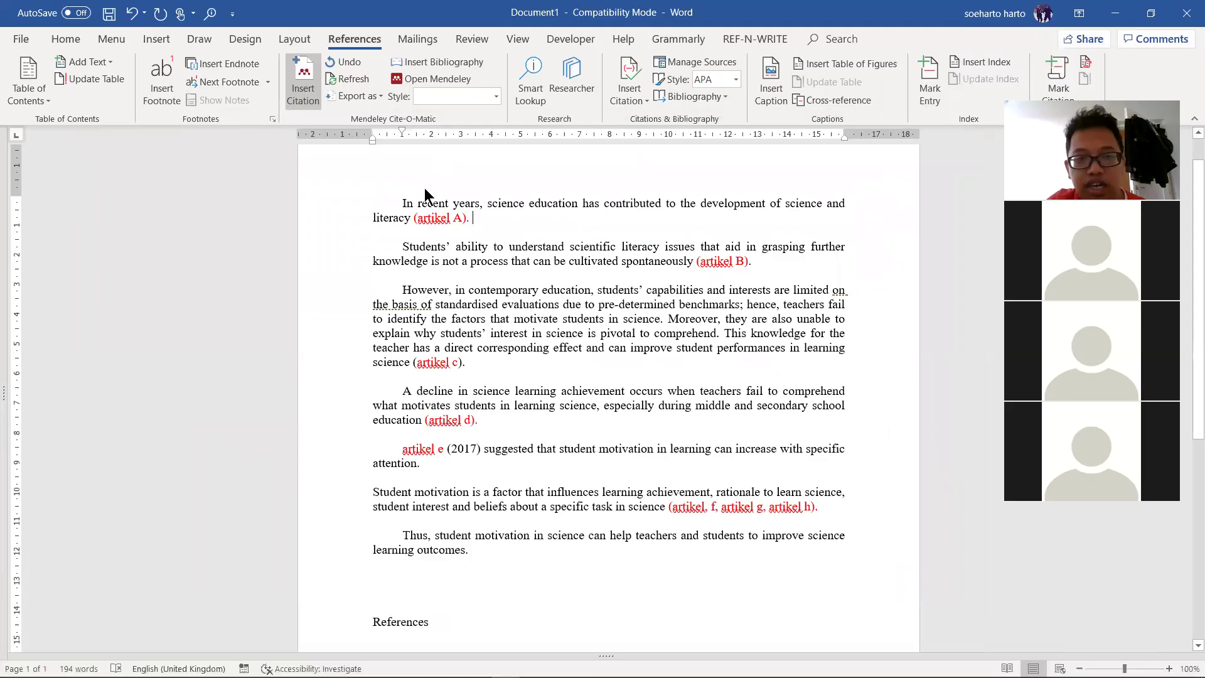
left_click(301, 88)
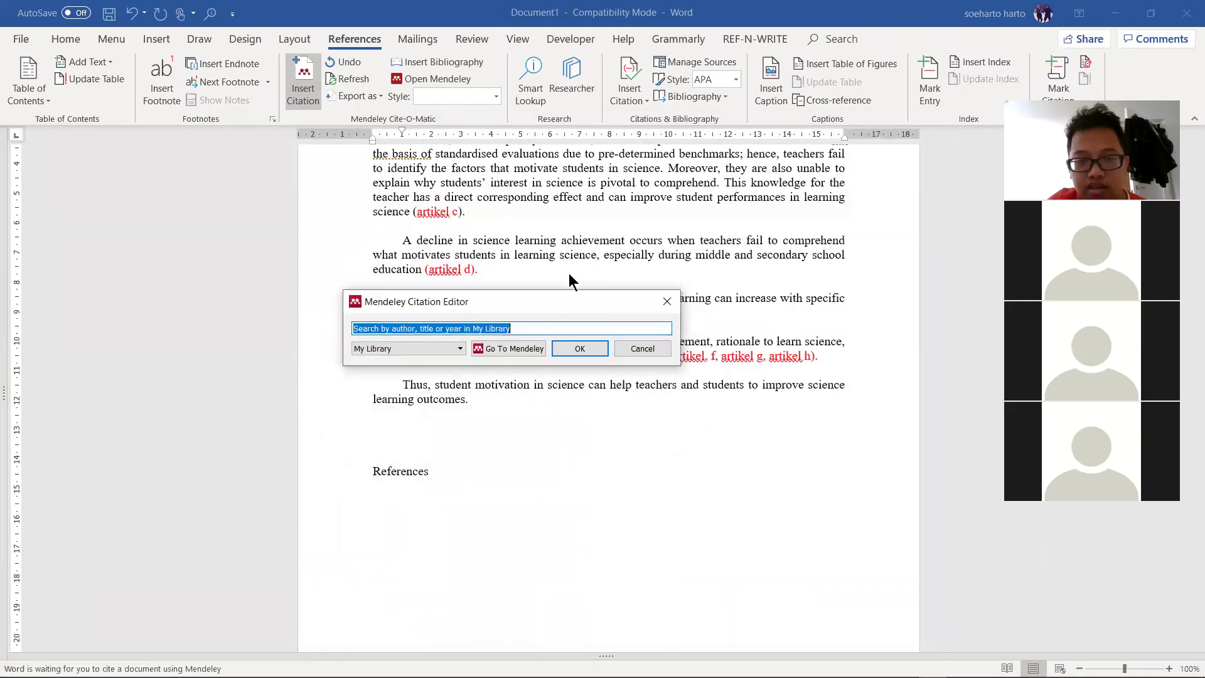
left_click(510, 349)
left_click(72, 423)
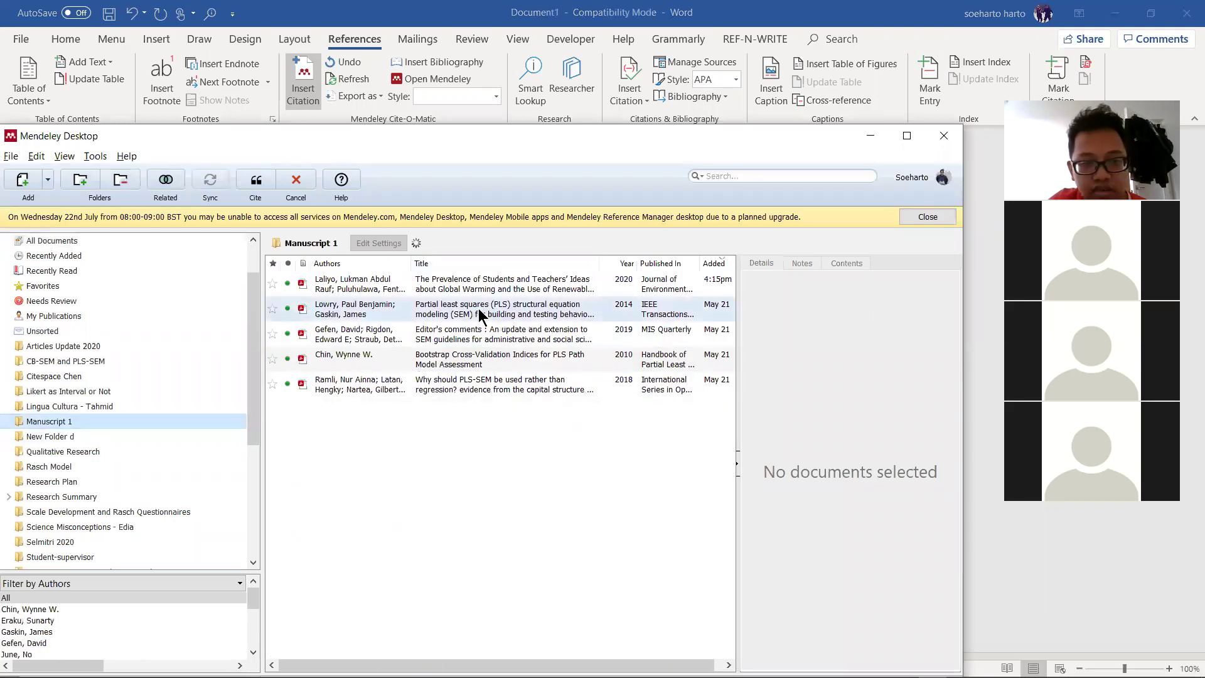
left_click(150, 424)
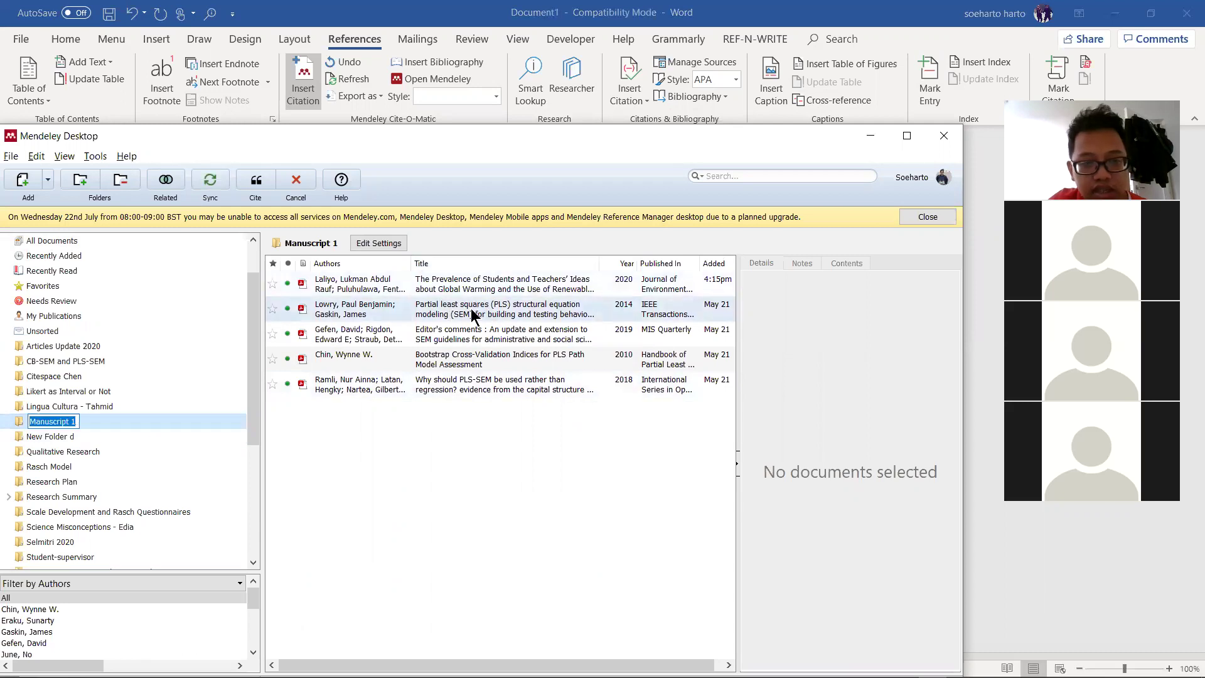
left_click(472, 314)
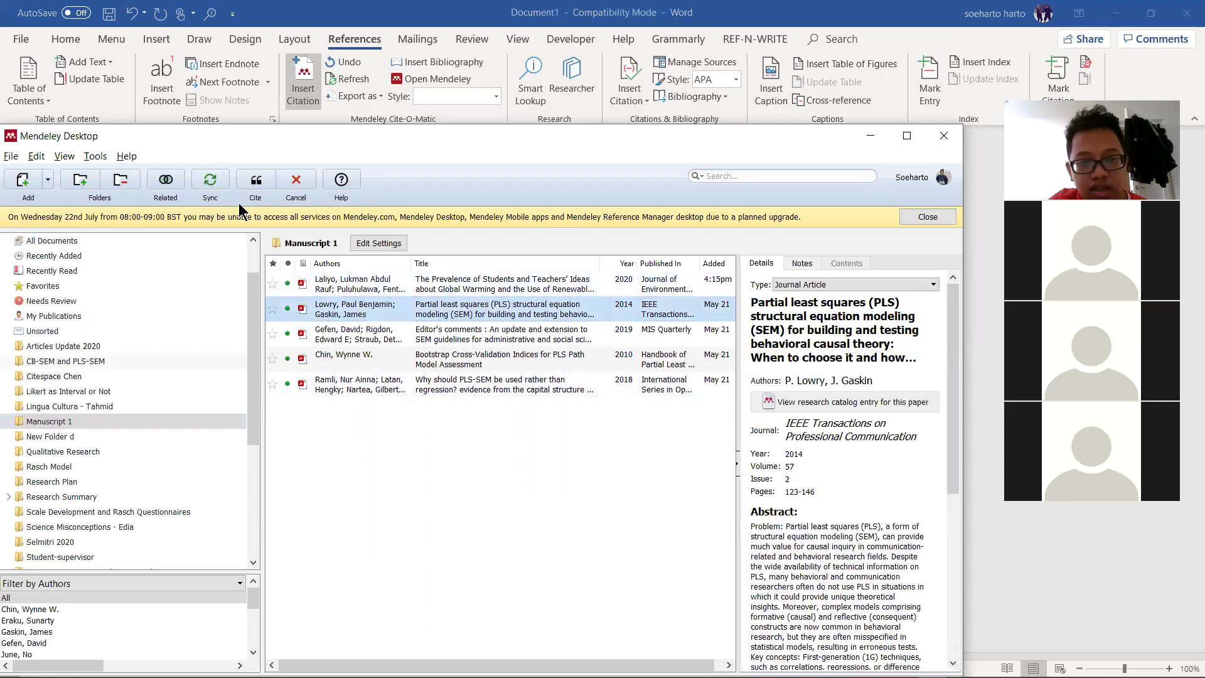
left_click(258, 182)
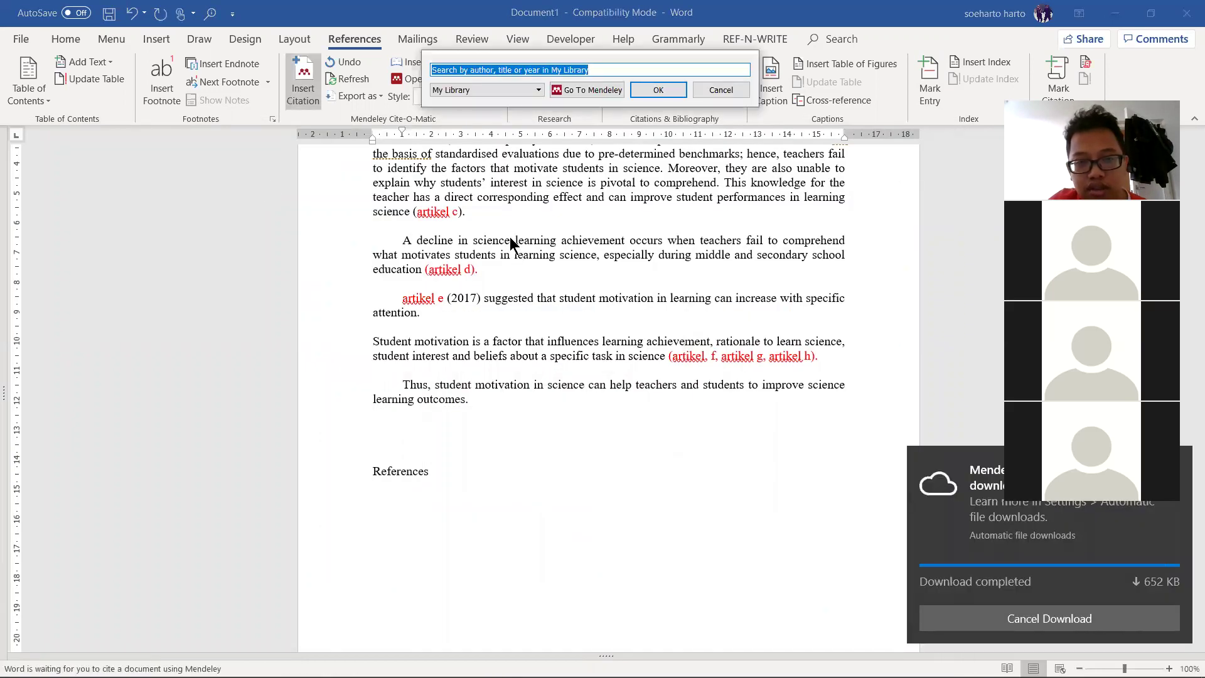
left_click(606, 92)
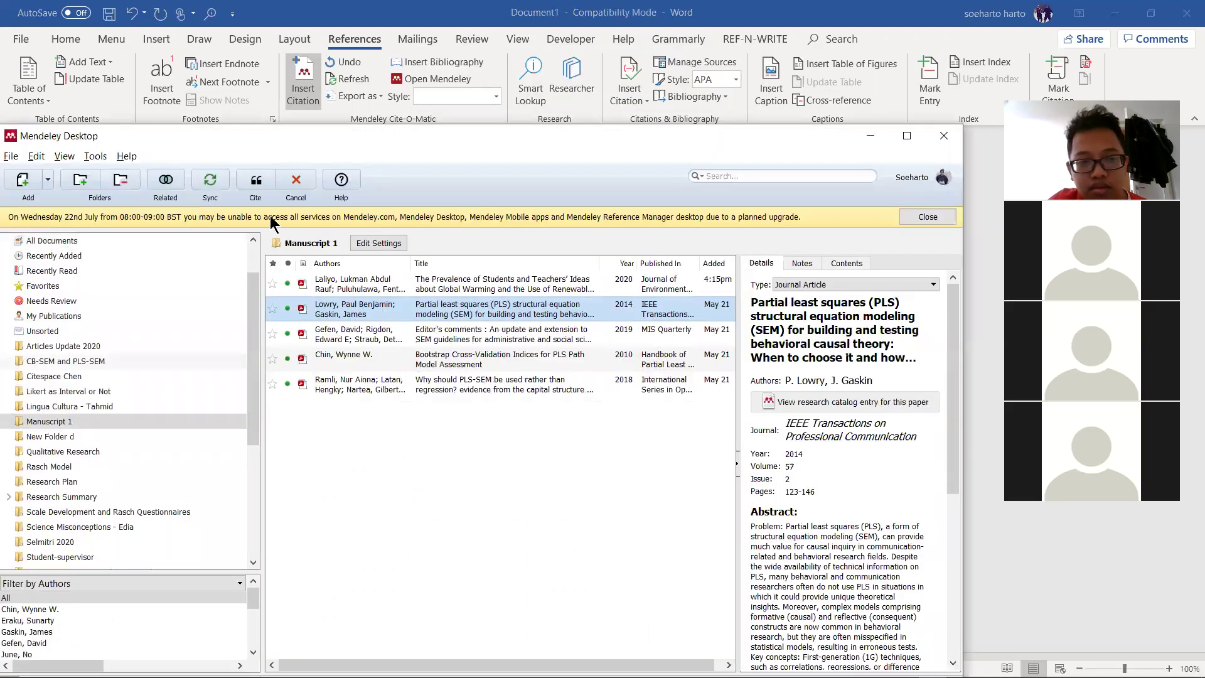
left_click(254, 180)
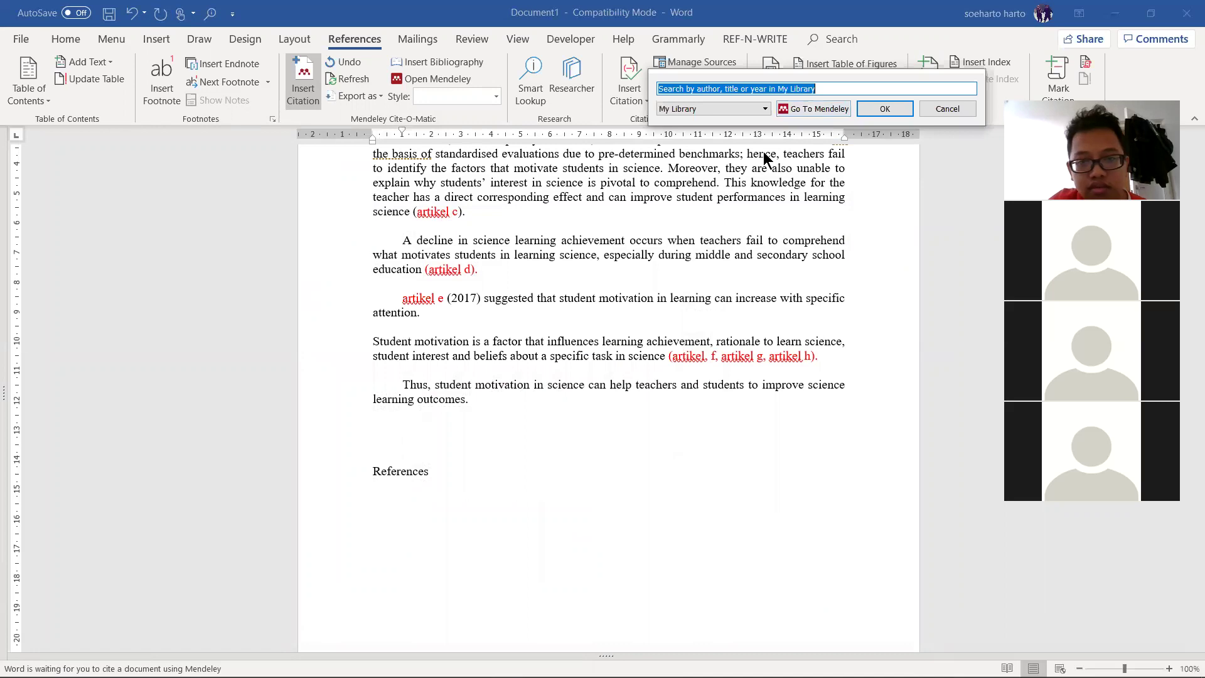
left_click(904, 112)
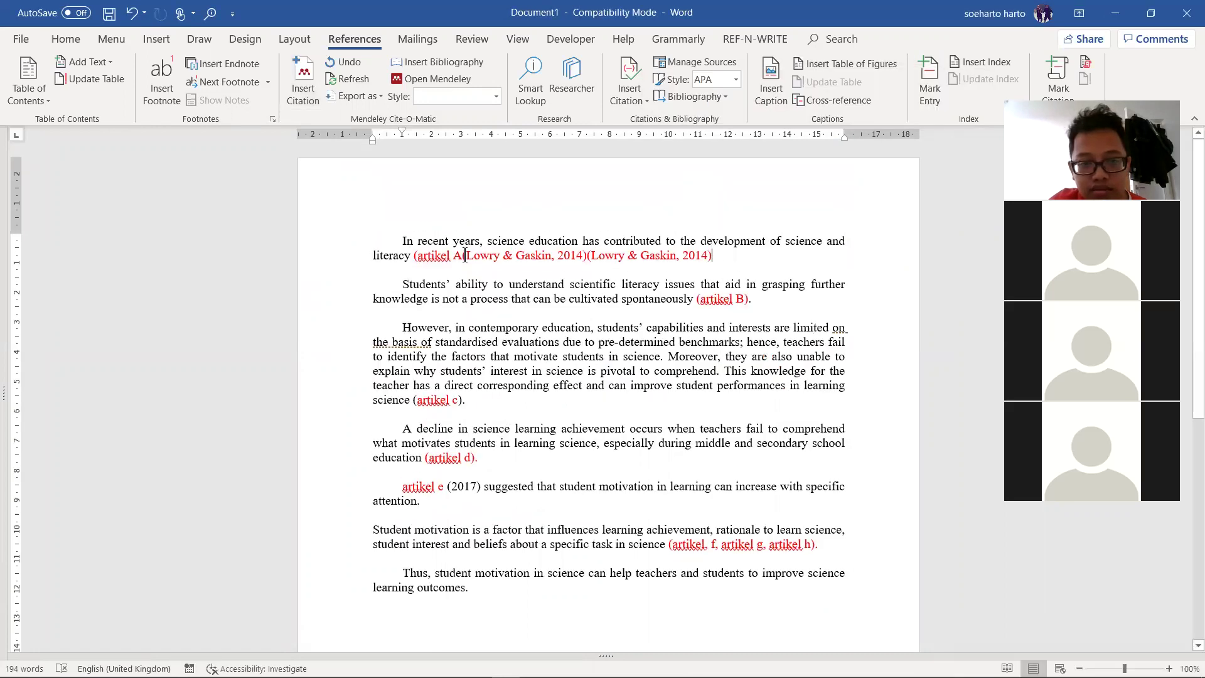
- Delete the "artikel A" placeholder and the duplicate 2014 citation at the end of the first paragraph
left_click(437, 256)
left_click_drag(413, 255, 457, 251)
key("Delete")
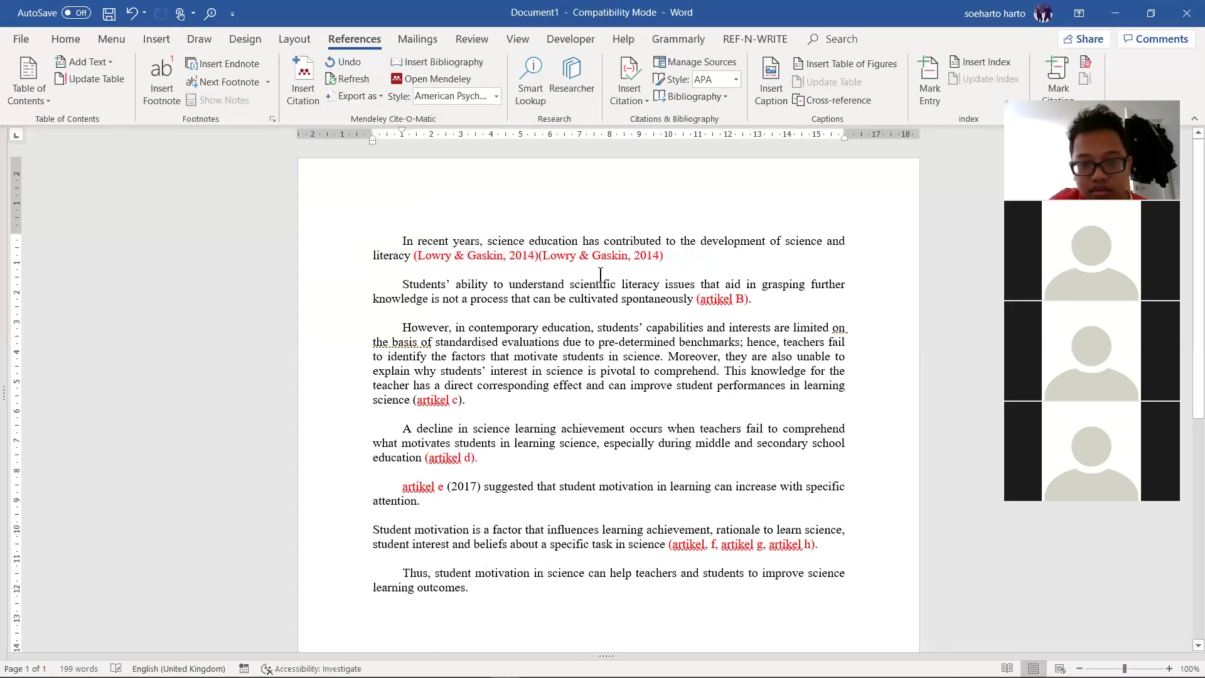
left_click(538, 256)
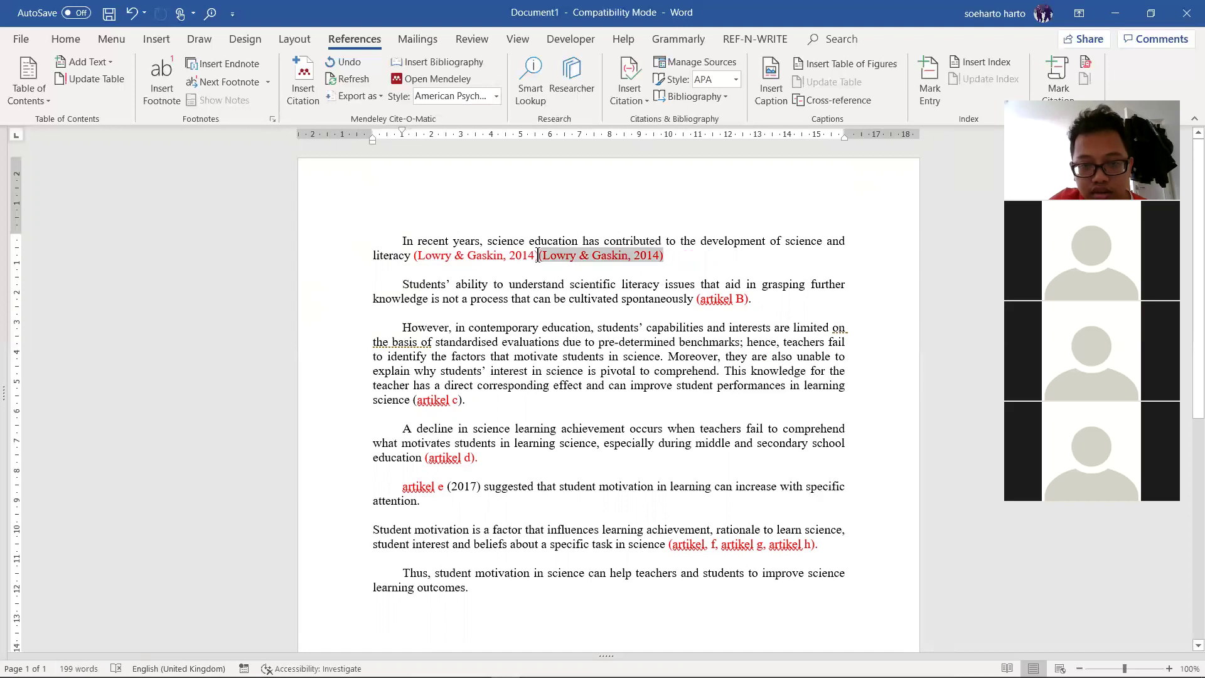
left_click(538, 255)
key("Delete")
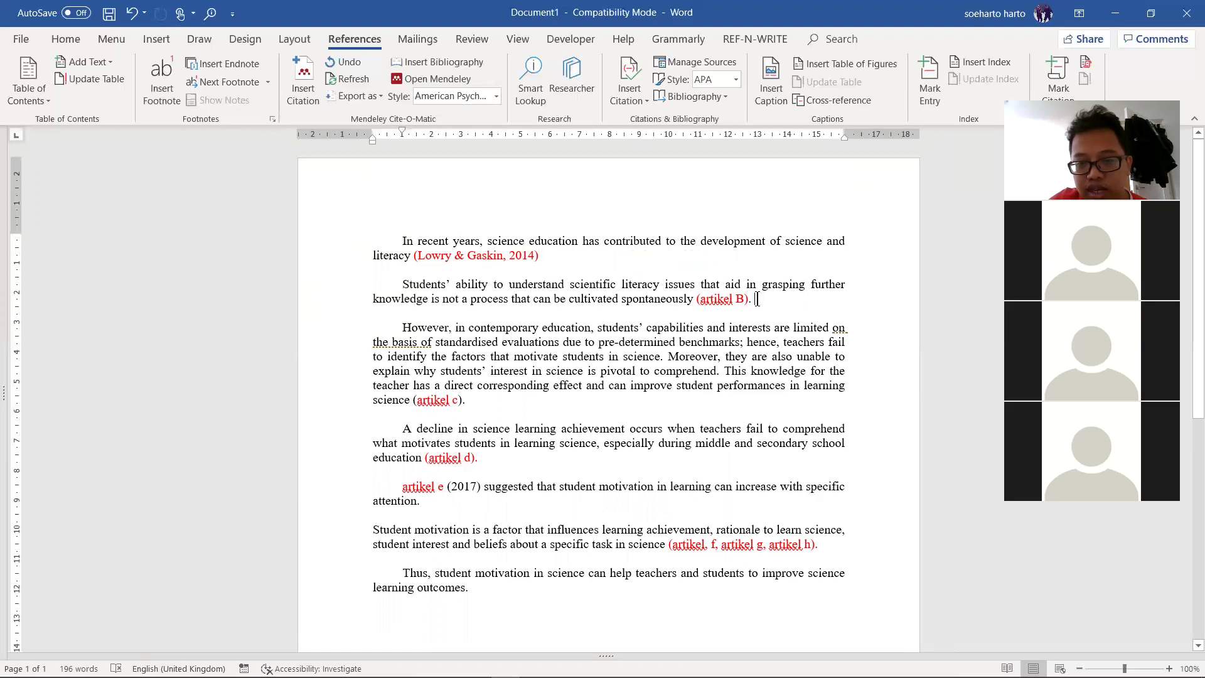
- Cite the 2020 "The Prevalence of Students and Teachers' Ideas about Global Warming" article from Manuscript 1 at the end of the "artikel B" paragraph
left_click(304, 81)
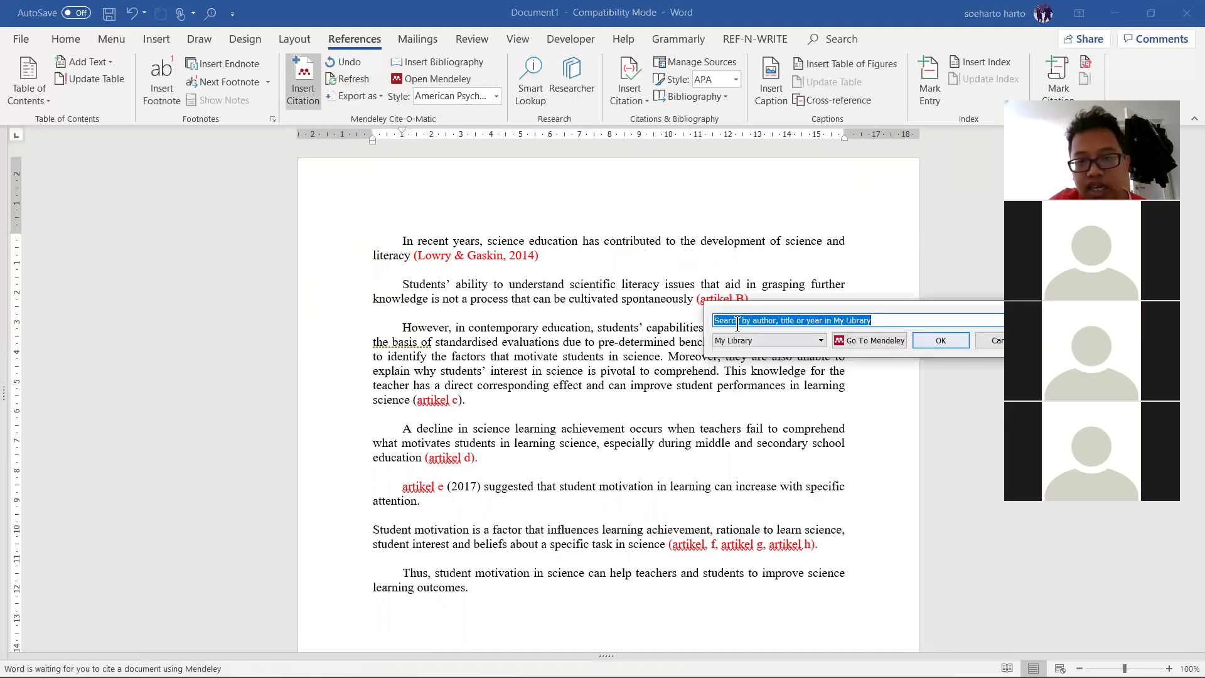
left_click(861, 342)
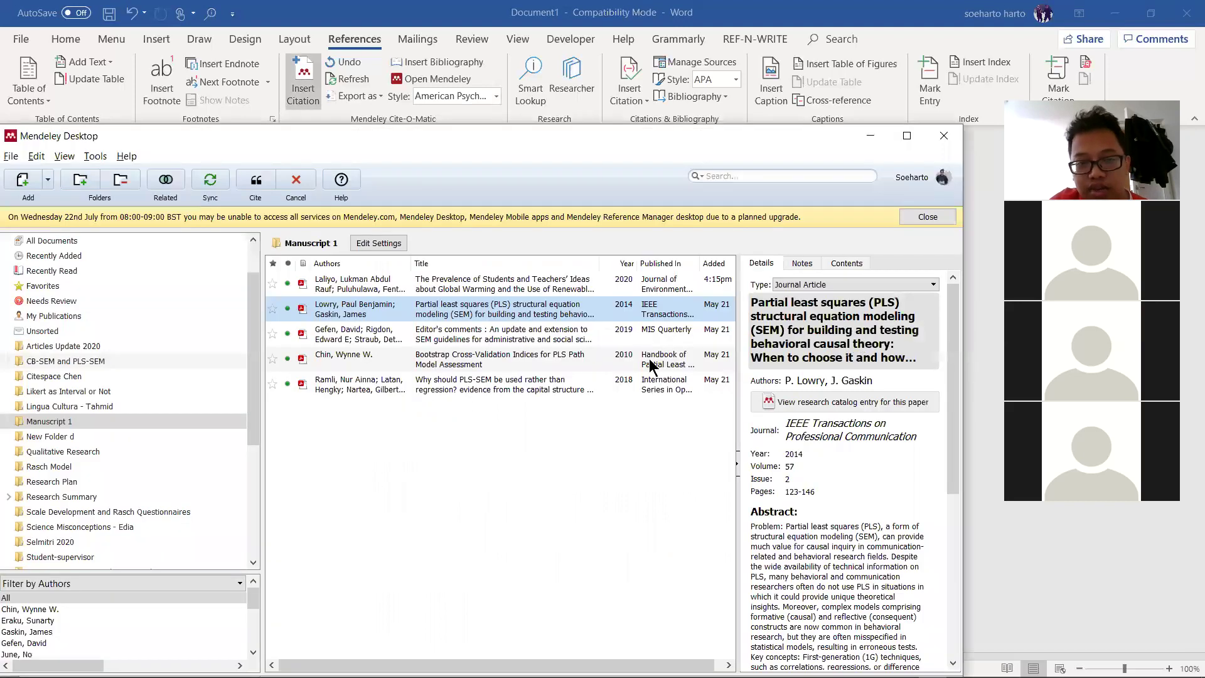
left_click(402, 290)
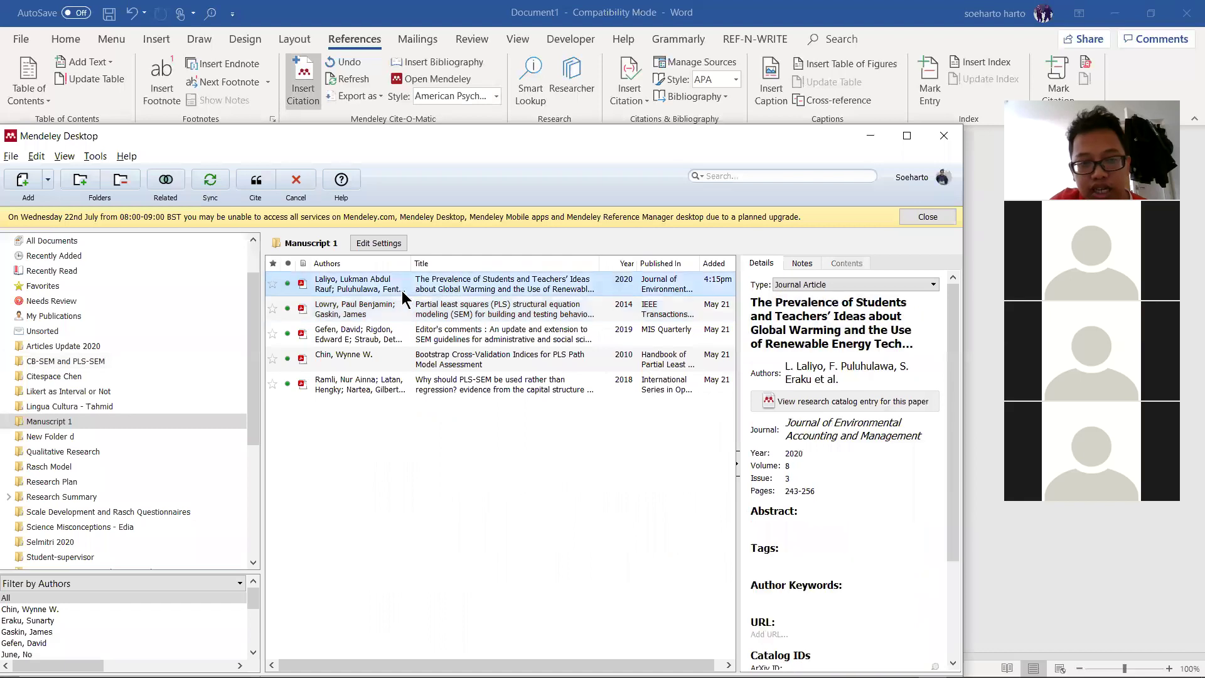
left_click(258, 184)
- Delete the "artikel B" placeholder before the 2020 citation and end the sentence with a period
left_click_drag(772, 303, 712, 306)
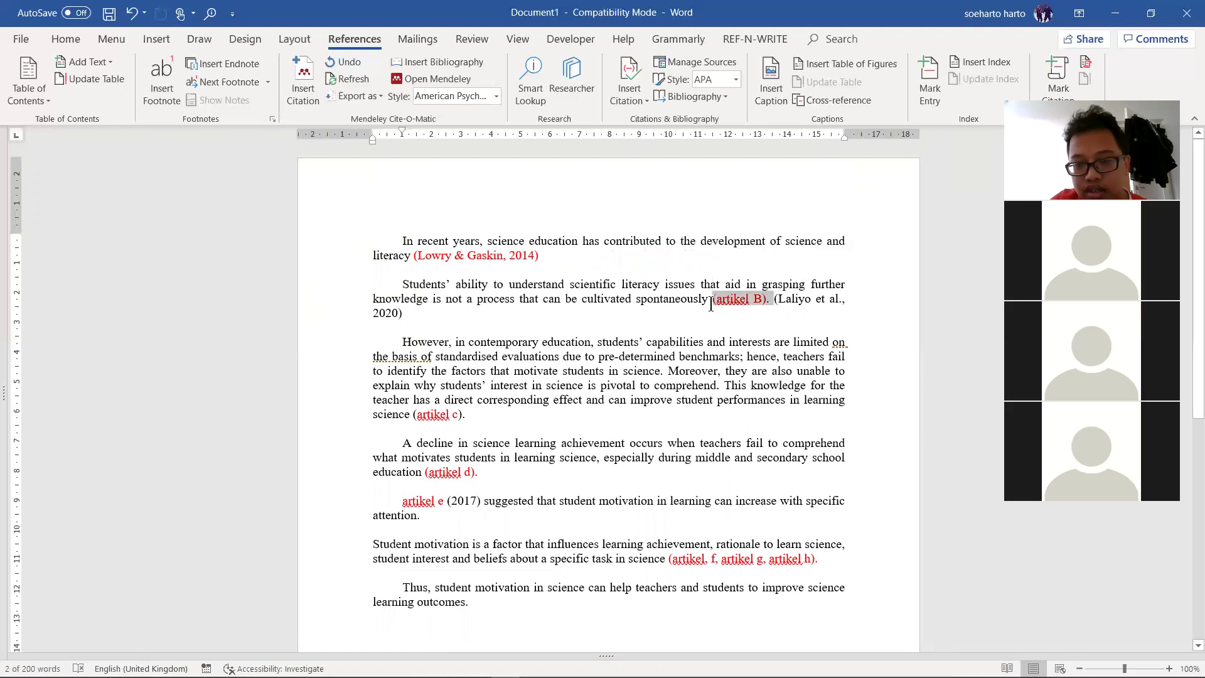
key("Delete")
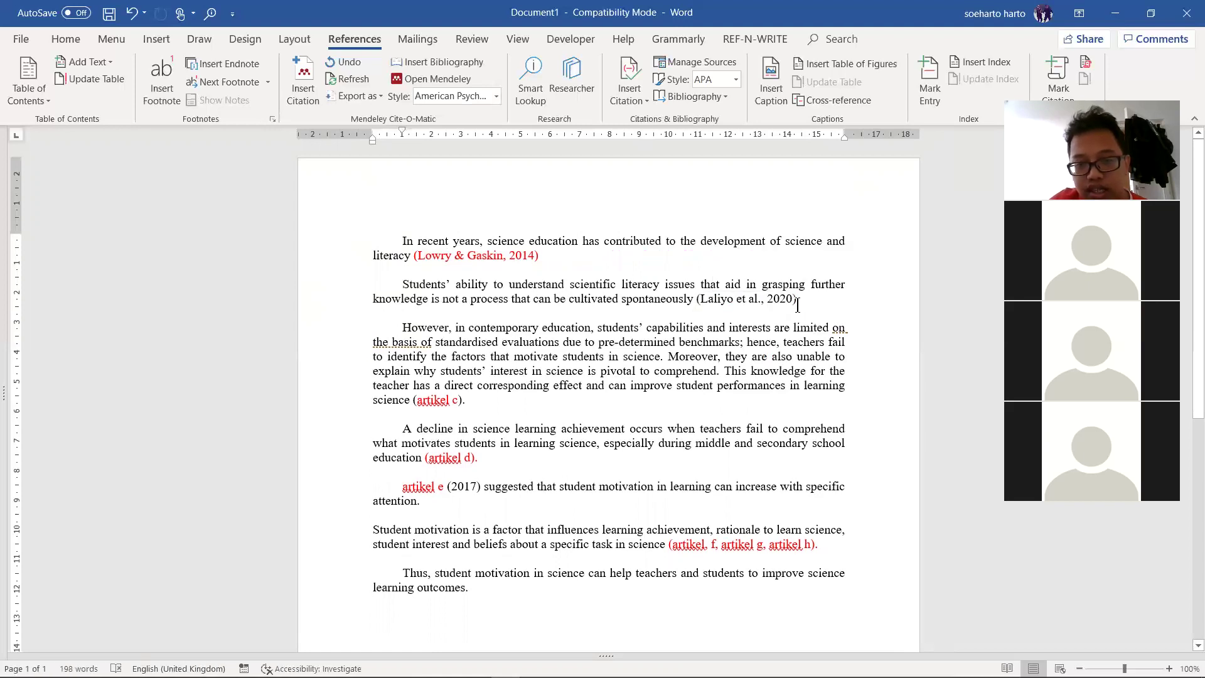
type(".")
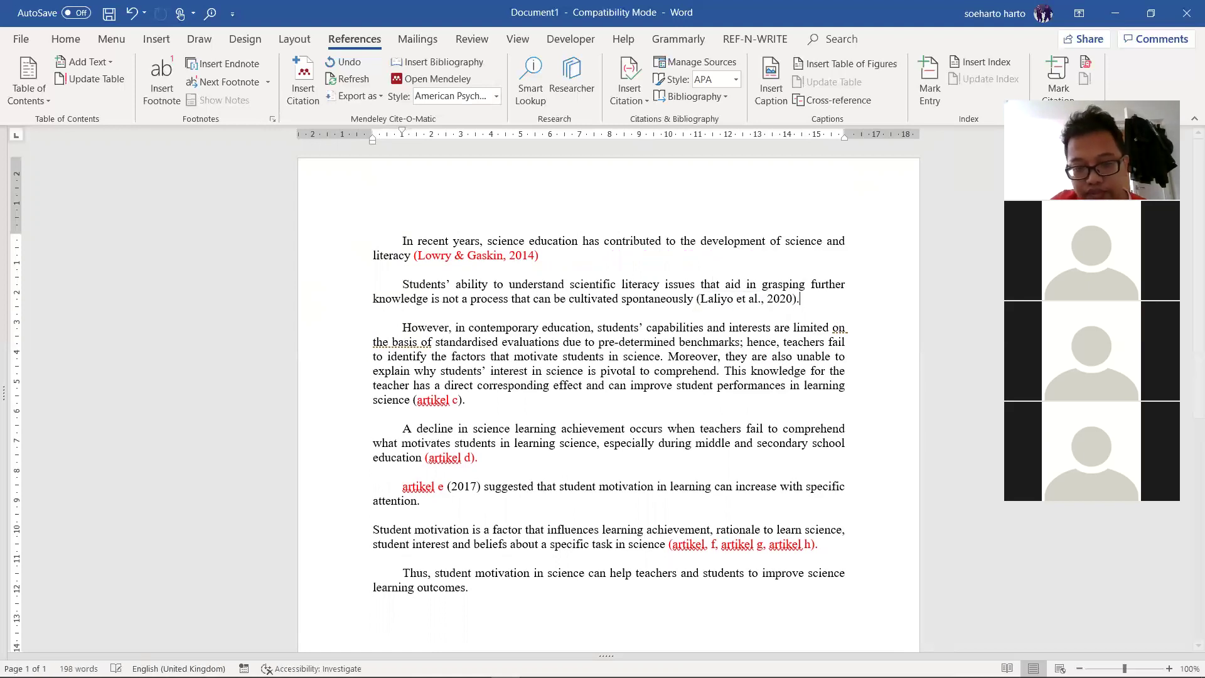
- Cite the 2019 "Editor's comments: An update and extension to SEM guidelines" article from Manuscript 1 after the "artikel c" placeholder
scroll(466, 287, "down", 3)
scroll(474, 393, "up", 1)
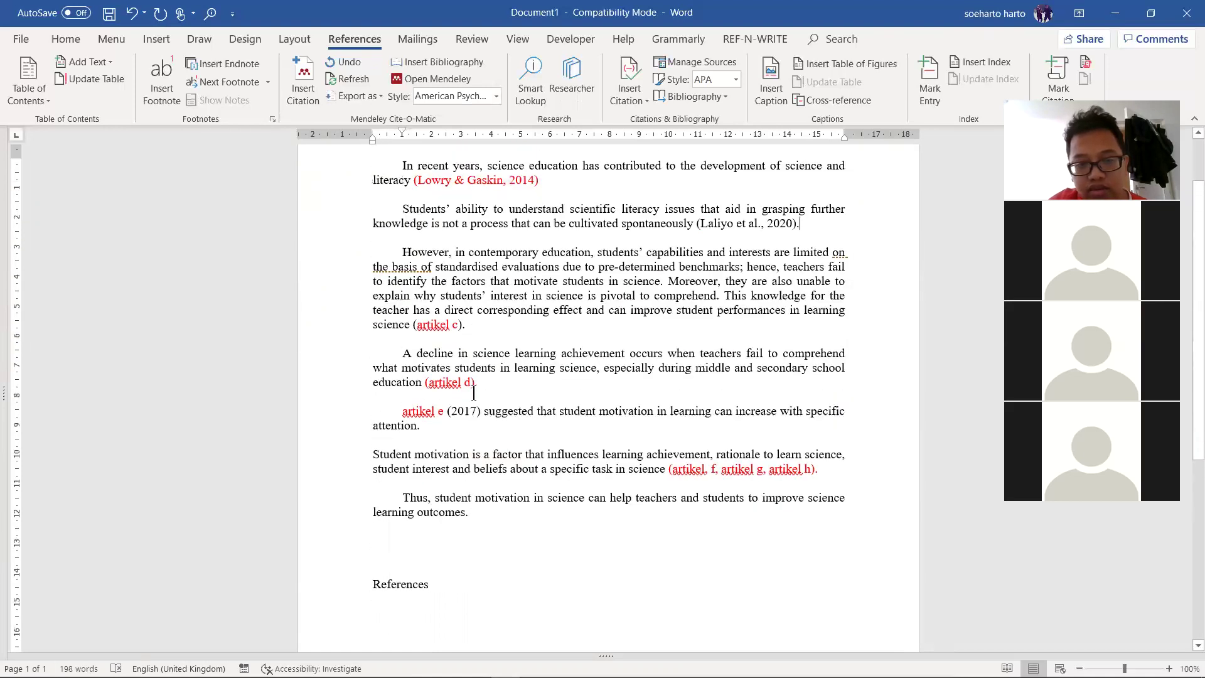
left_click(304, 78)
left_click(583, 367)
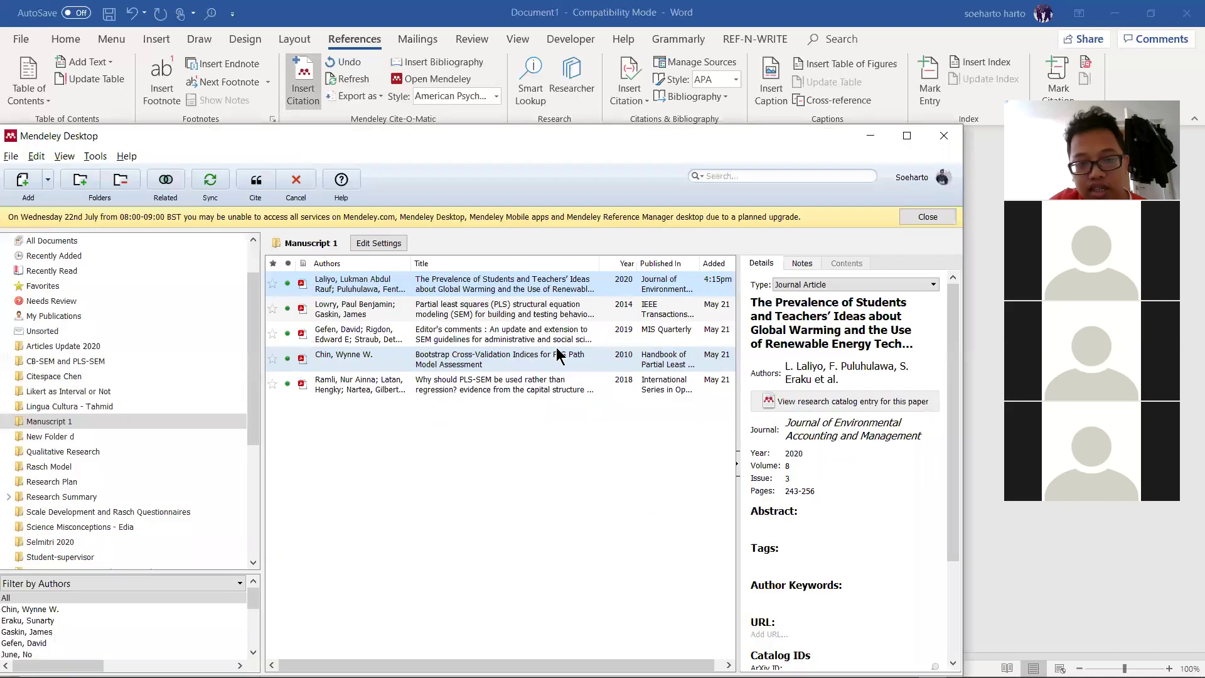
left_click(543, 341)
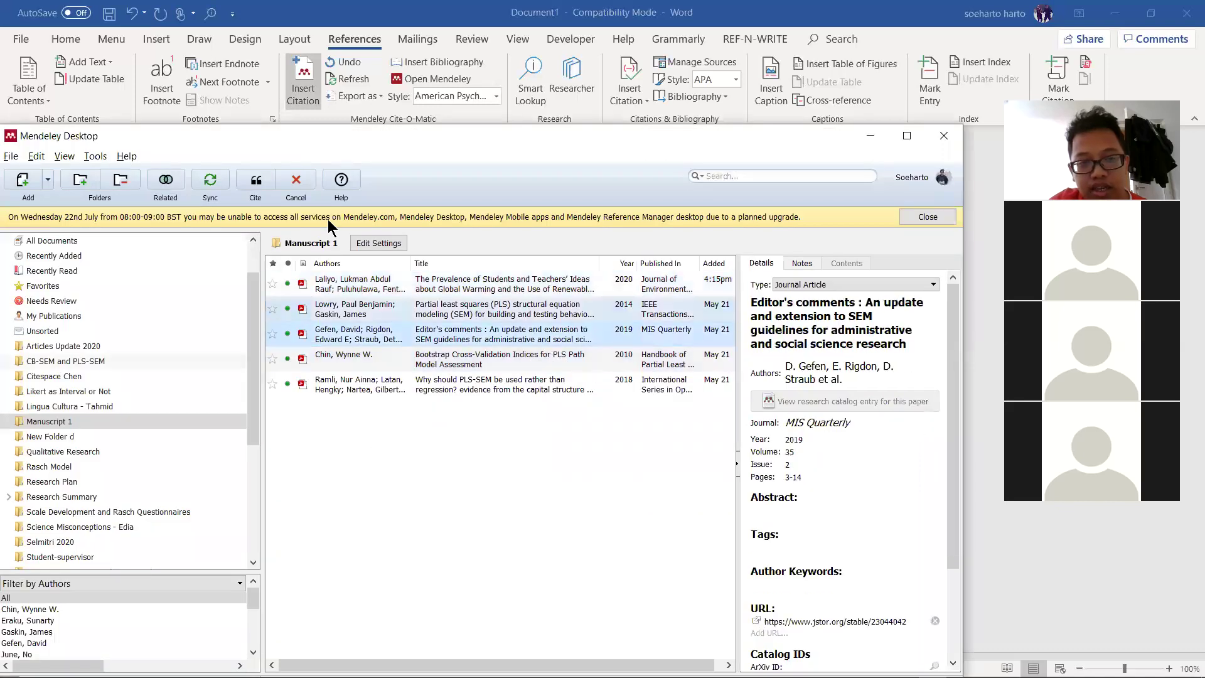
left_click(256, 183)
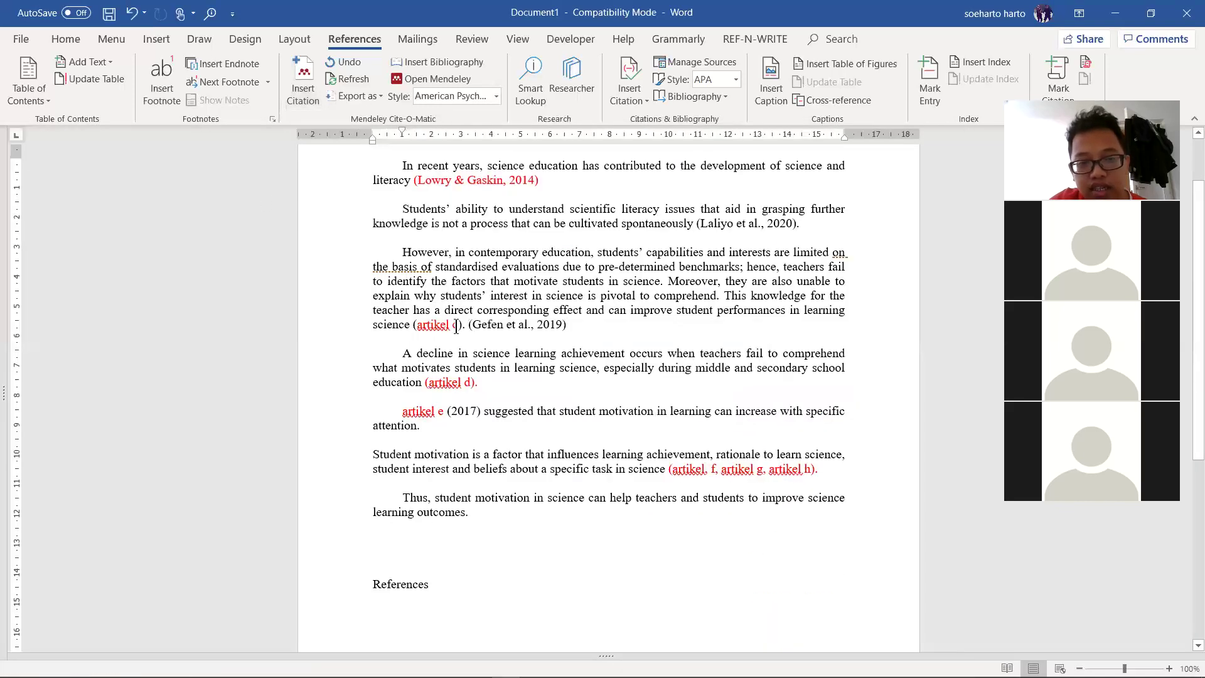
- Delete the "artikel c" placeholder in front of the 2019 citation in the third paragraph
left_click_drag(467, 325, 414, 325)
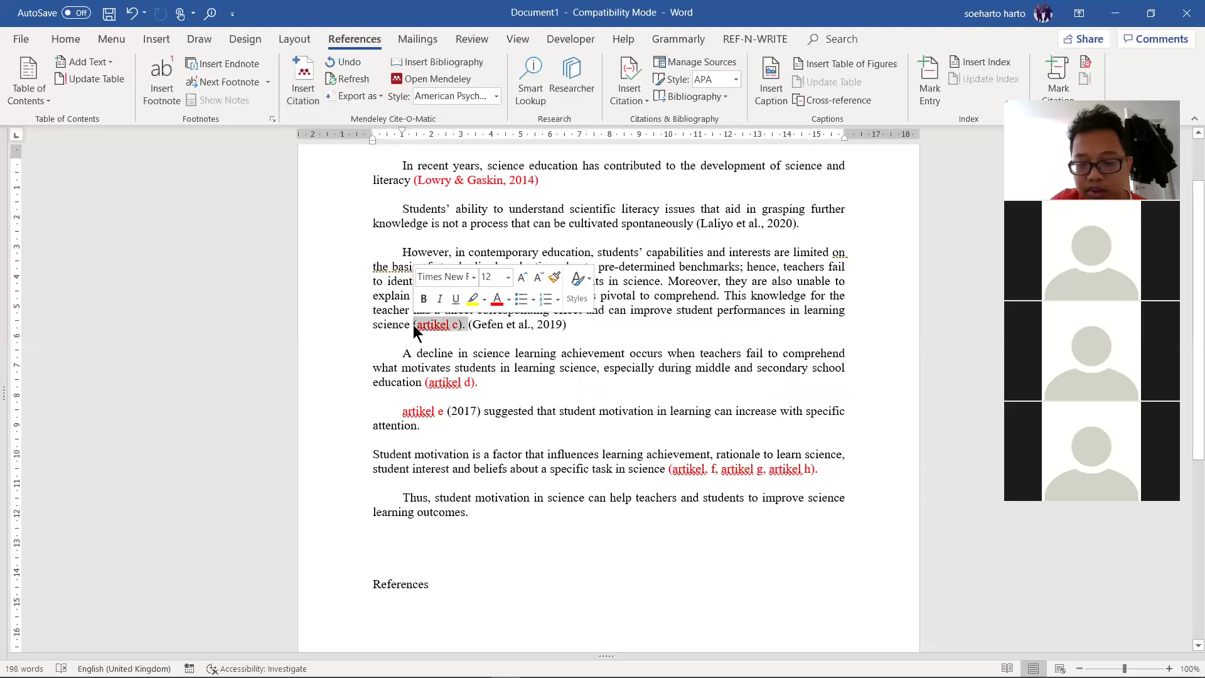
key("Delete")
key("BackSpace")
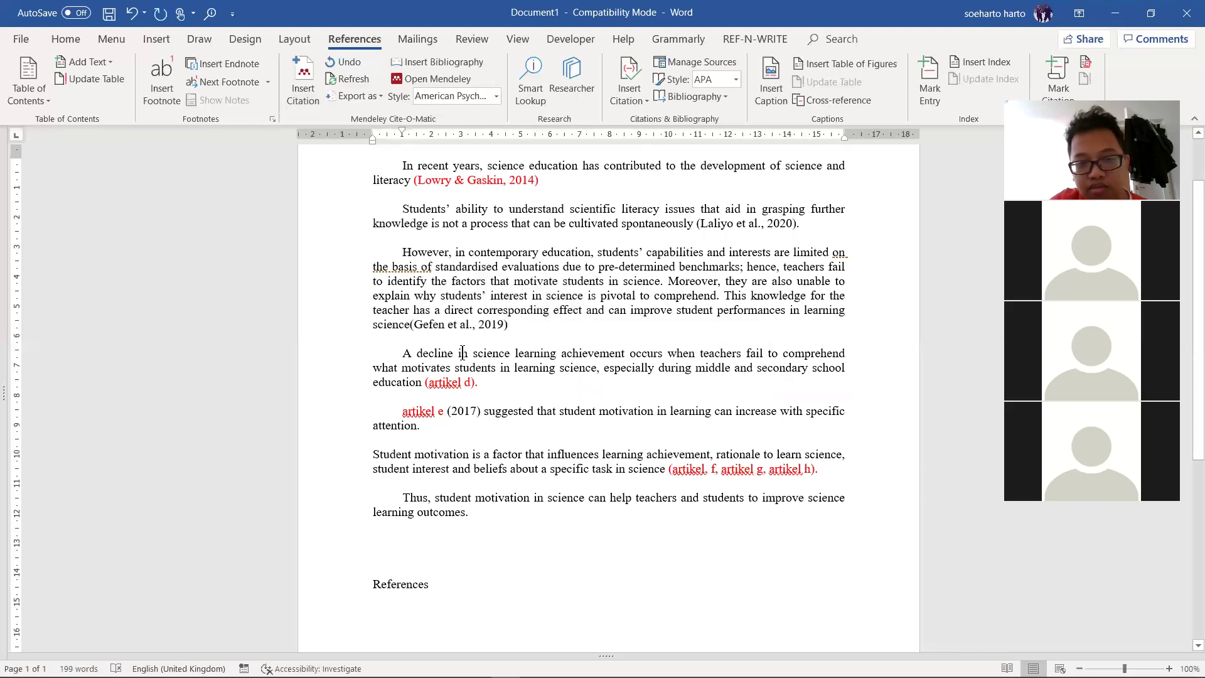
- Replace the "artikel d" placeholder with a citation of the 2010 "Bootstrap Cross-Validation Indices for PLS Path Model Assessment" and restore the paragraph break after it
left_click_drag(488, 384, 426, 384)
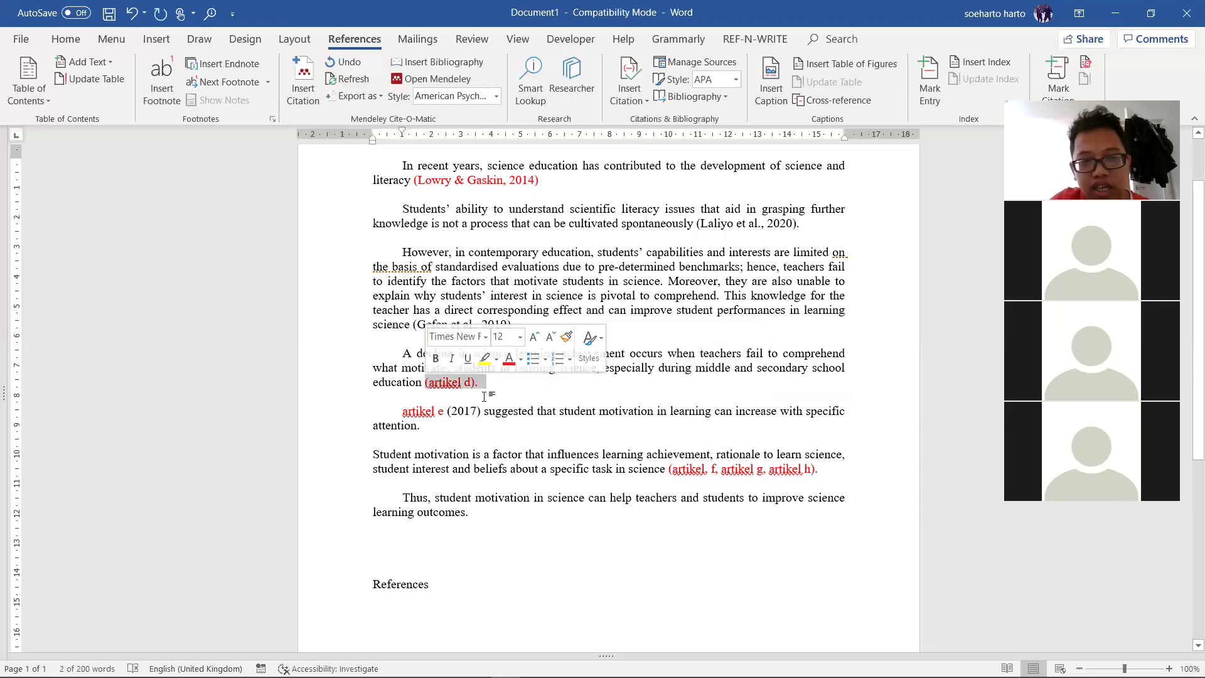
scroll(306, 104, "down", 1)
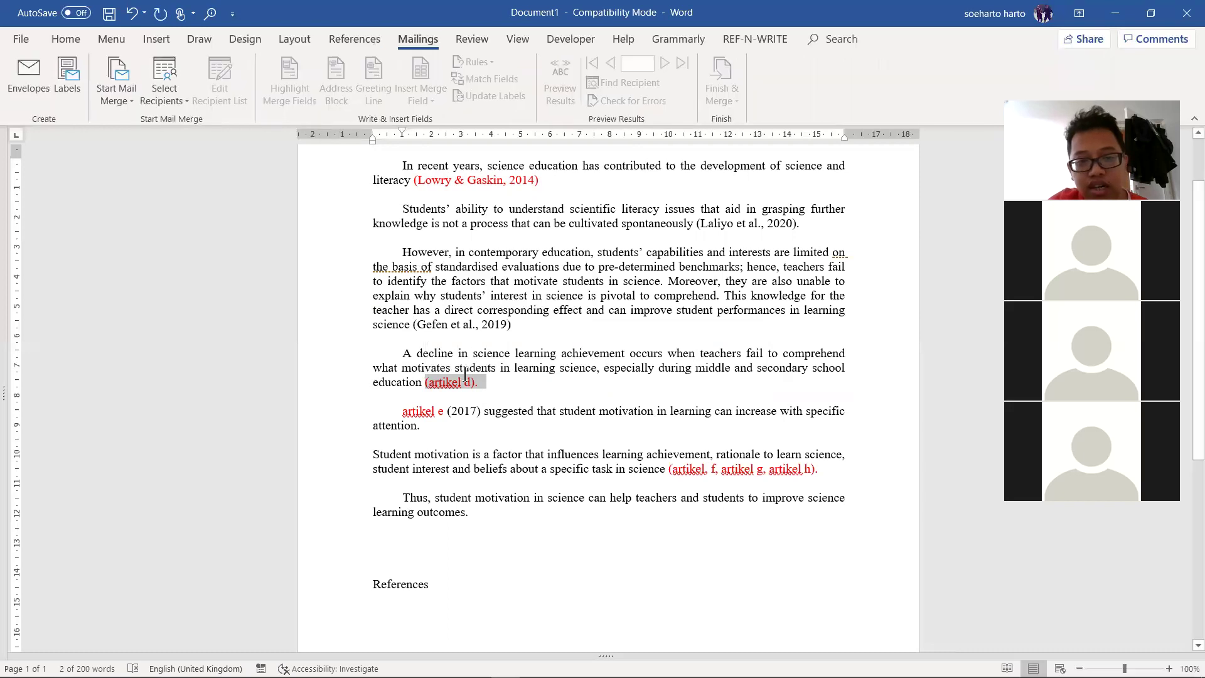
left_click(120, 43)
left_click(344, 39)
left_click(304, 84)
left_click(606, 424)
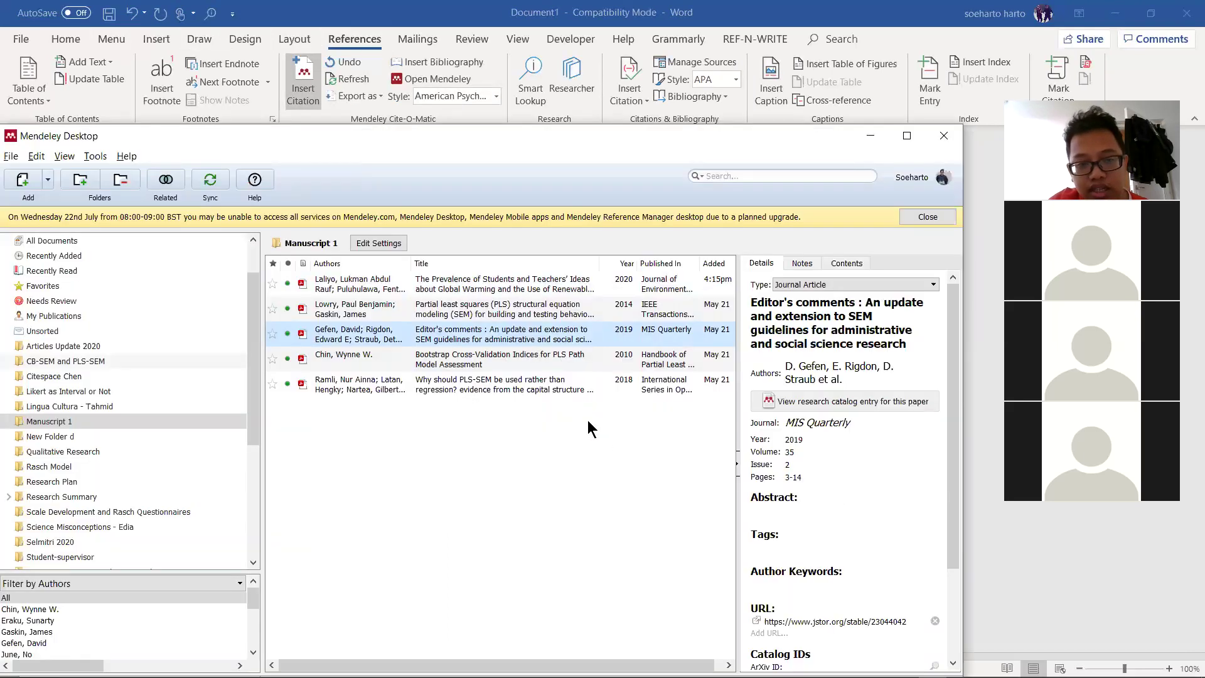
left_click(390, 364)
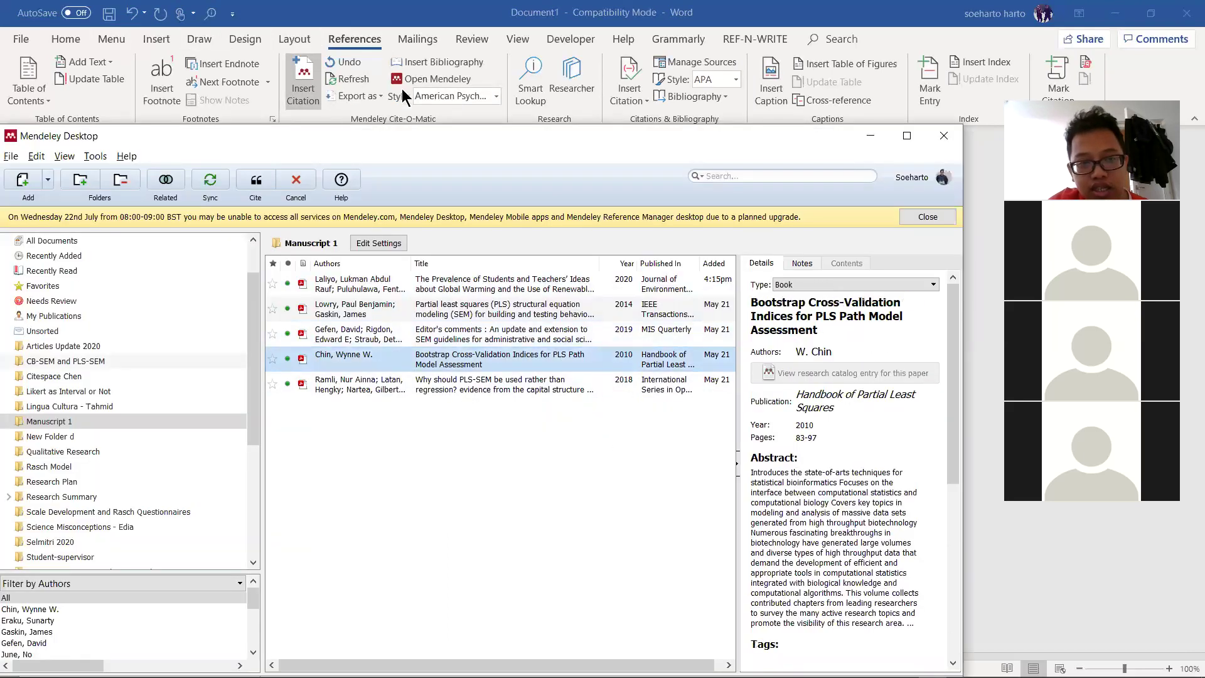
left_click(257, 182)
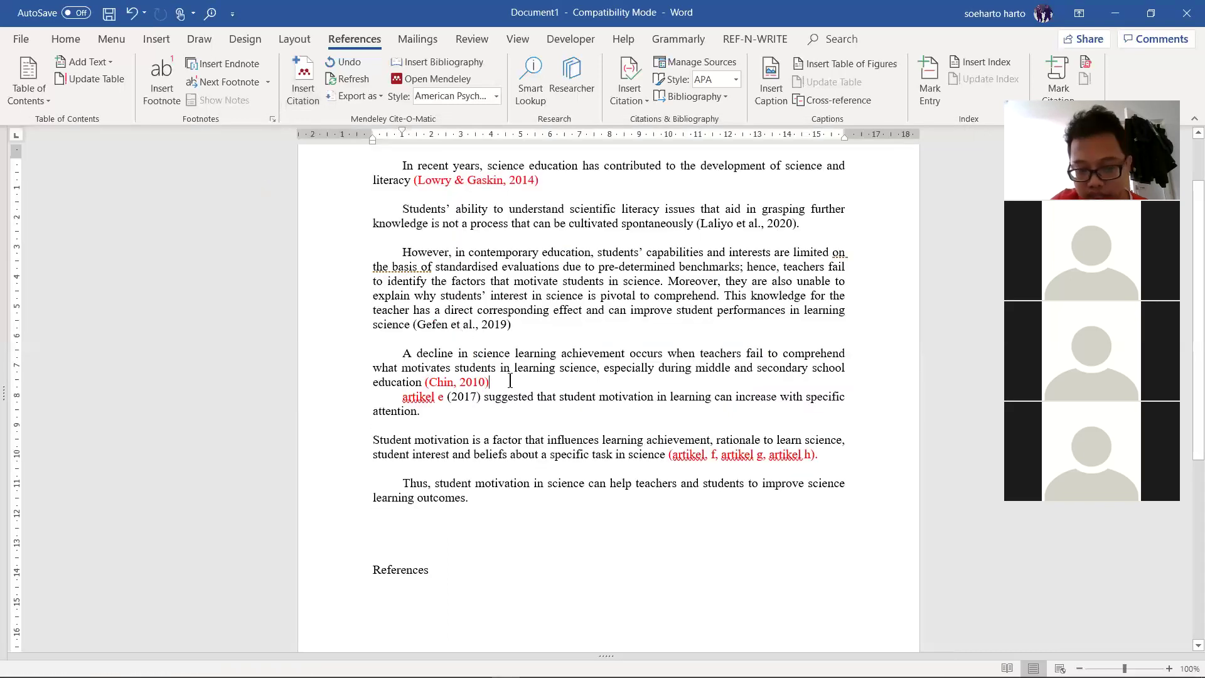
key("Return")
- Replace the "artikel e" placeholder before "(2017)" with a typed author surname
scroll(502, 414, "down", 2)
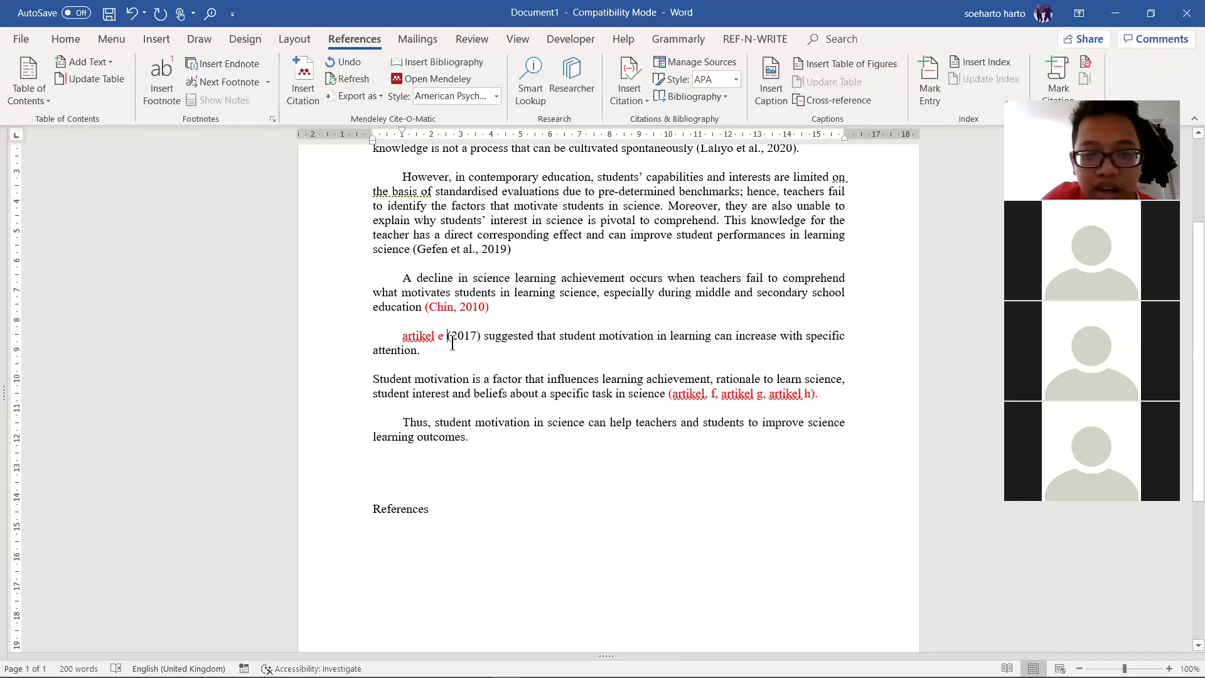
triple_click(443, 341)
double_click(444, 341)
left_click_drag(443, 341, 404, 338)
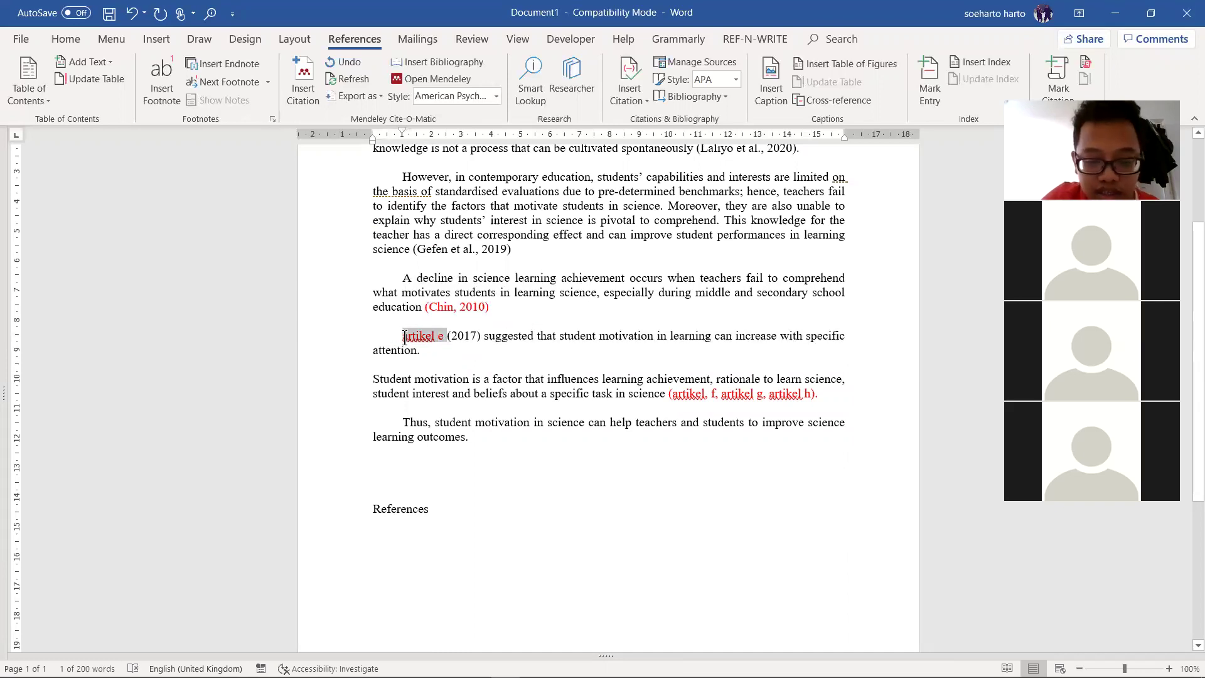
type("Pintaka")
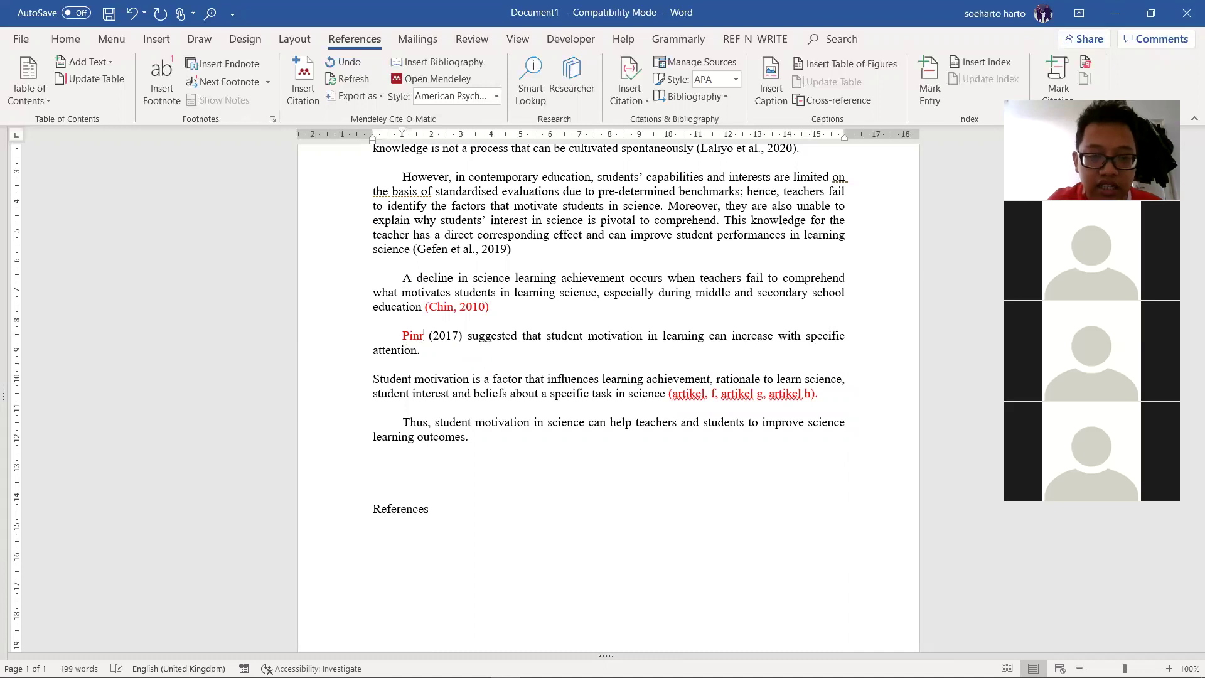
key("BackSpace")
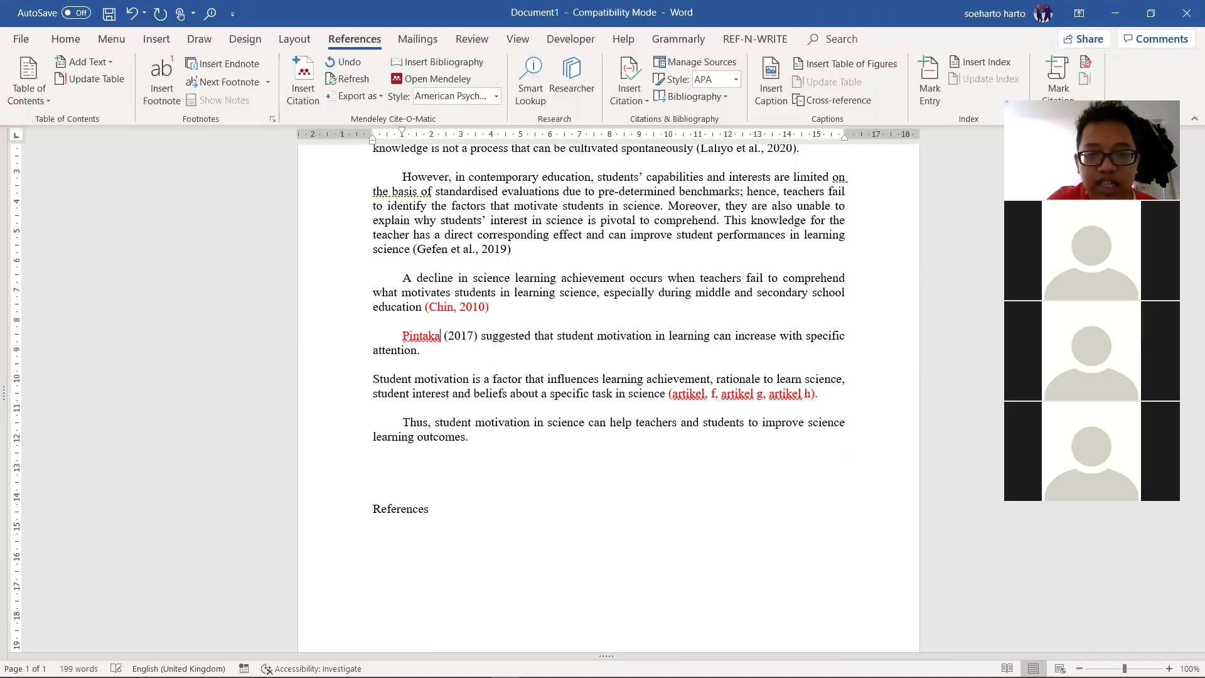
- Delete the typed author surname so that the paragraph starts with "(2017)"
left_click(455, 307)
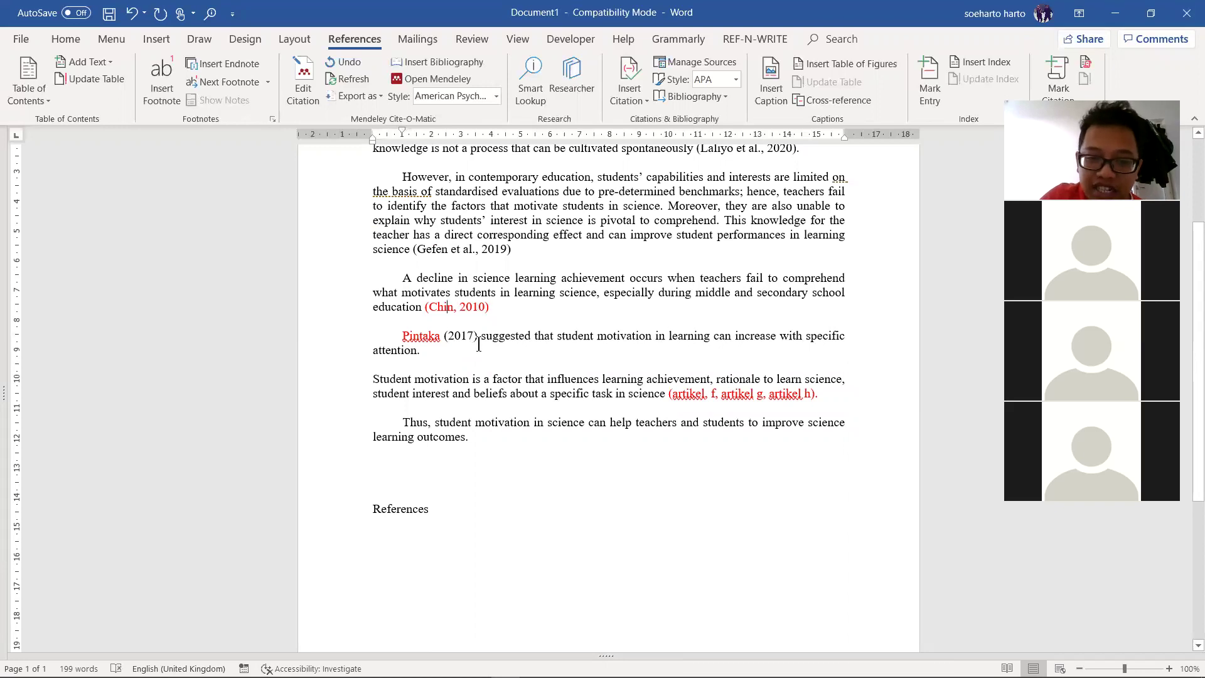
left_click(470, 338)
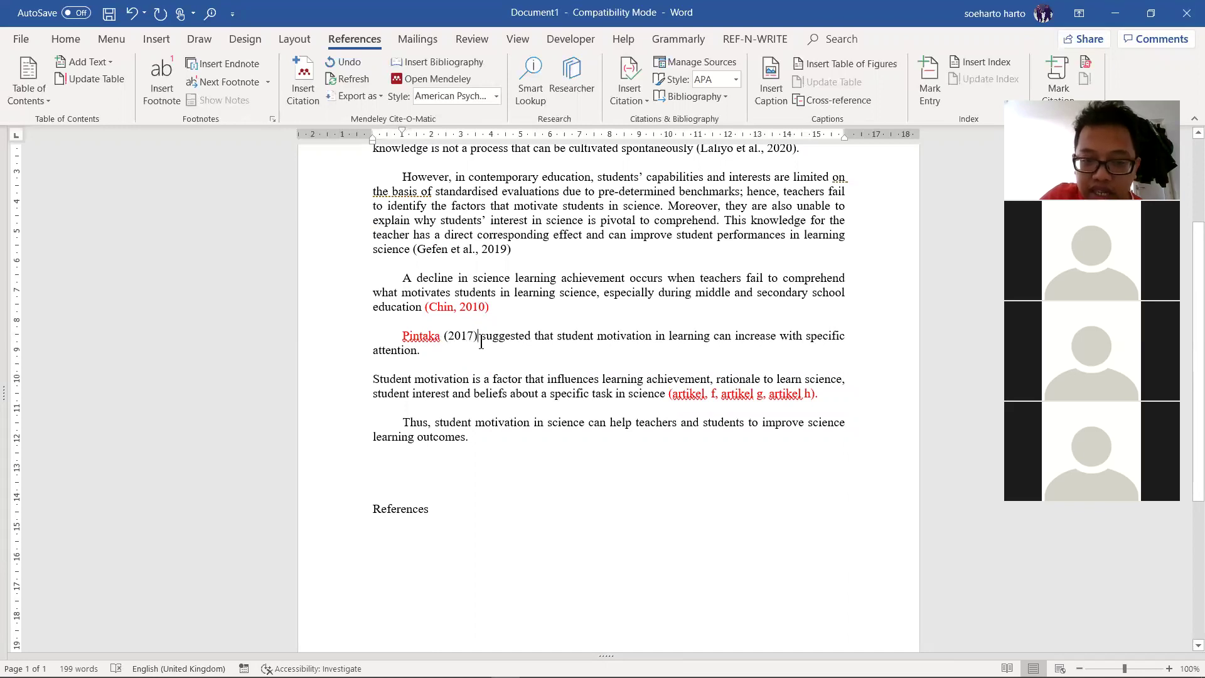
left_click(444, 339)
key("BackSpace")
key("BackSpace")
key("BackSpace")
key("BackSpace")
key("BackSpace")
key("BackSpace")
key("BackSpace")
key("BackSpace")
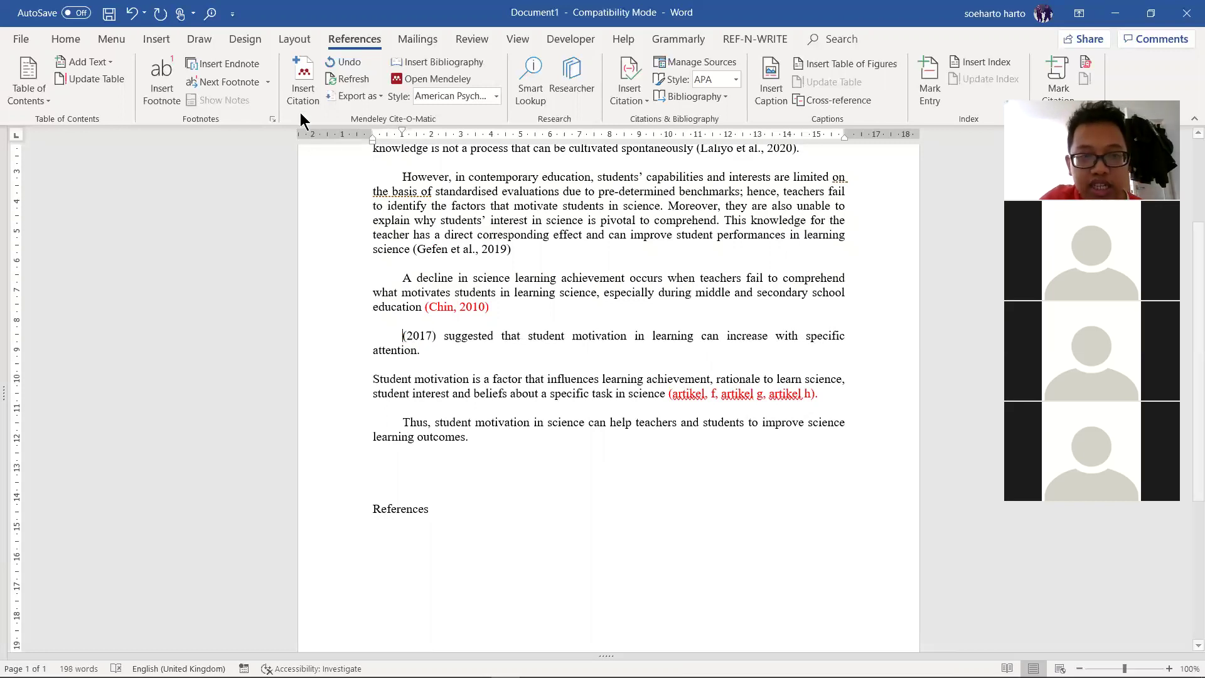
- Cite the 2018 "Why should PLS-SEM be used rather than regression?" article from Manuscript 1 in front of "(2017)"
left_click(304, 82)
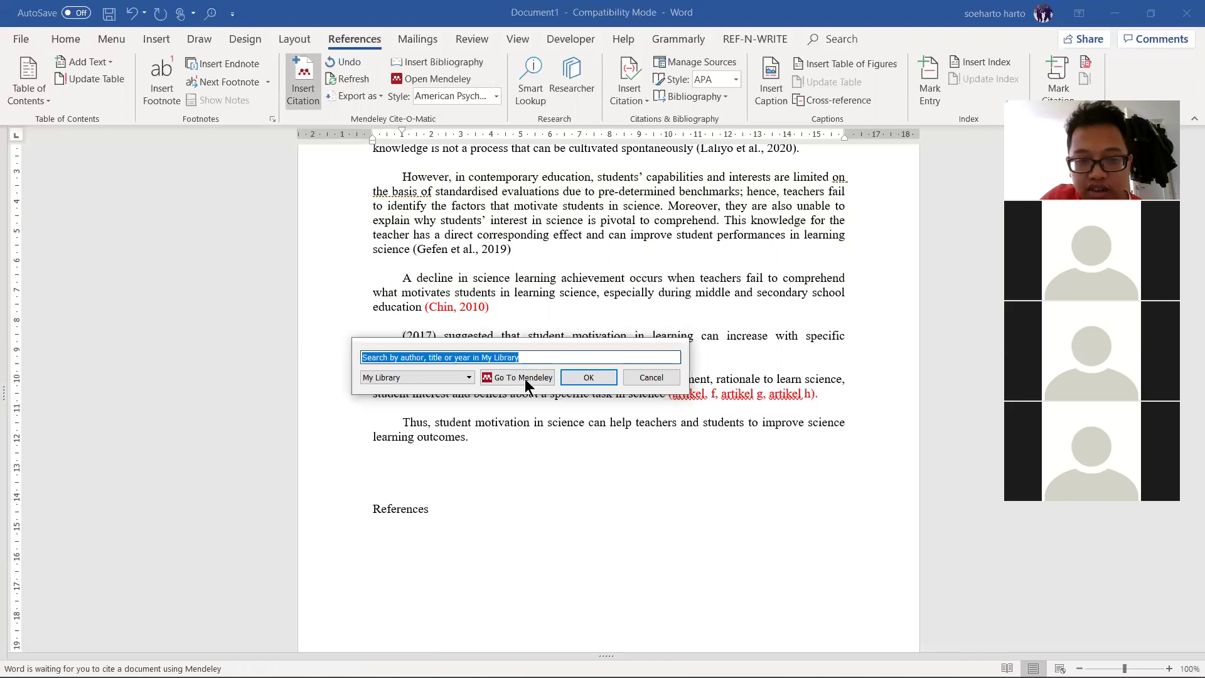
left_click(527, 379)
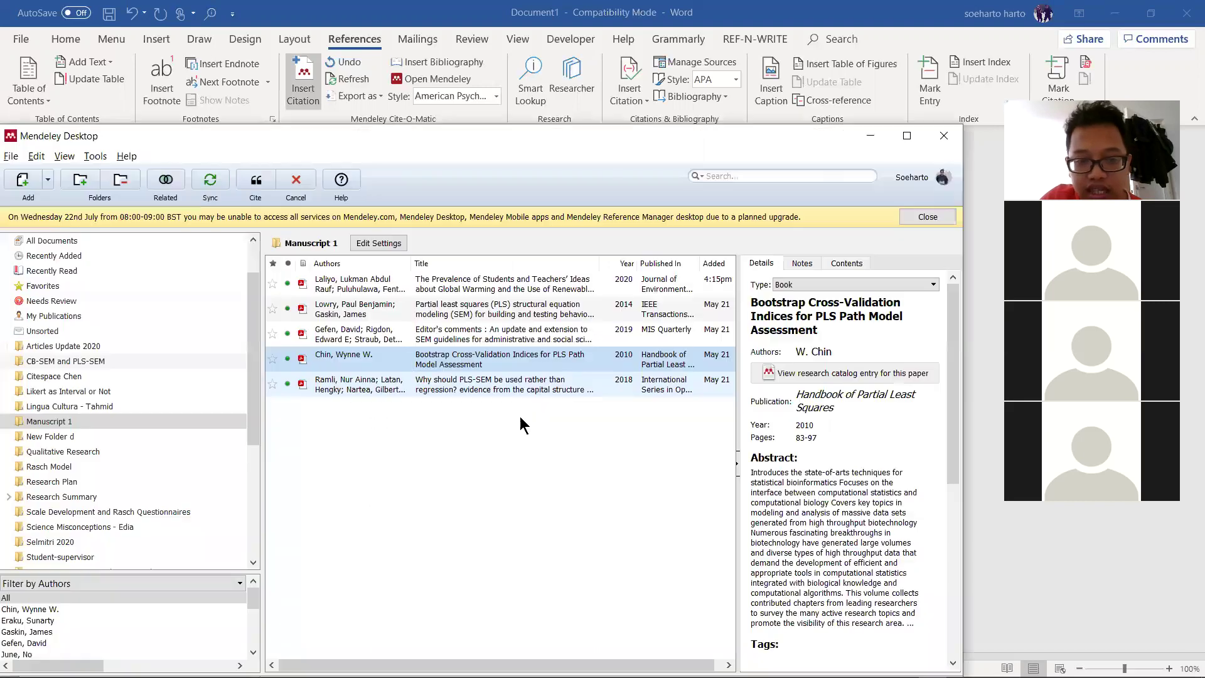
left_click(457, 393)
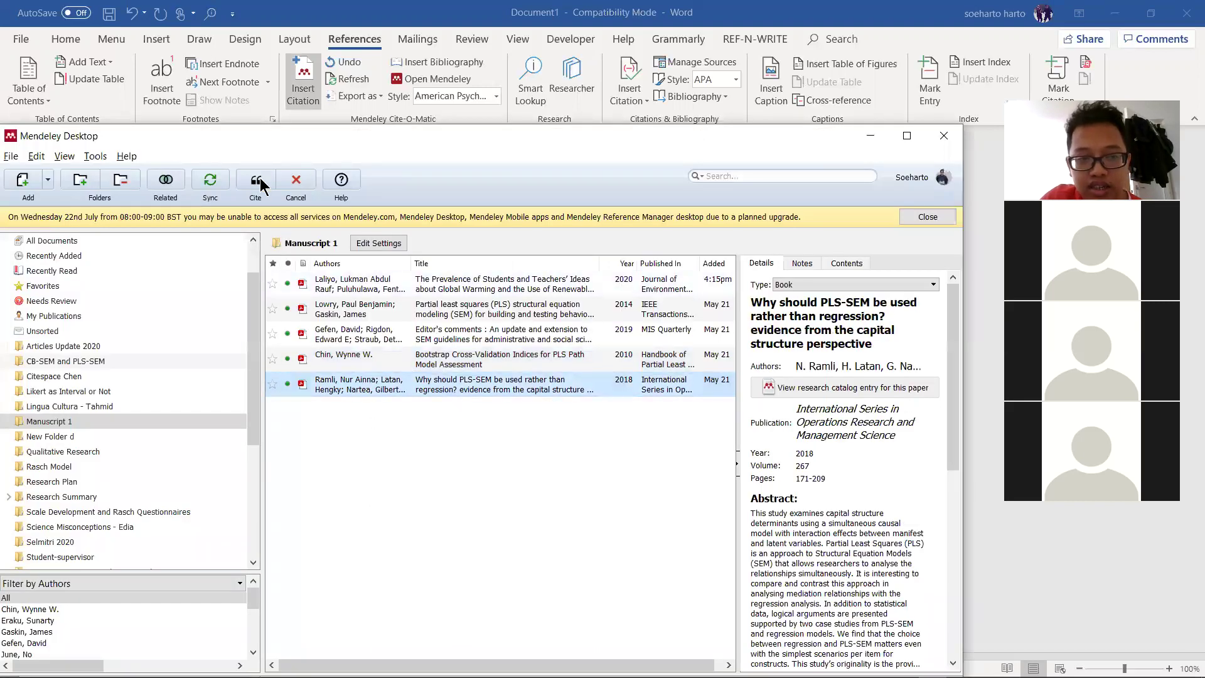
left_click(257, 181)
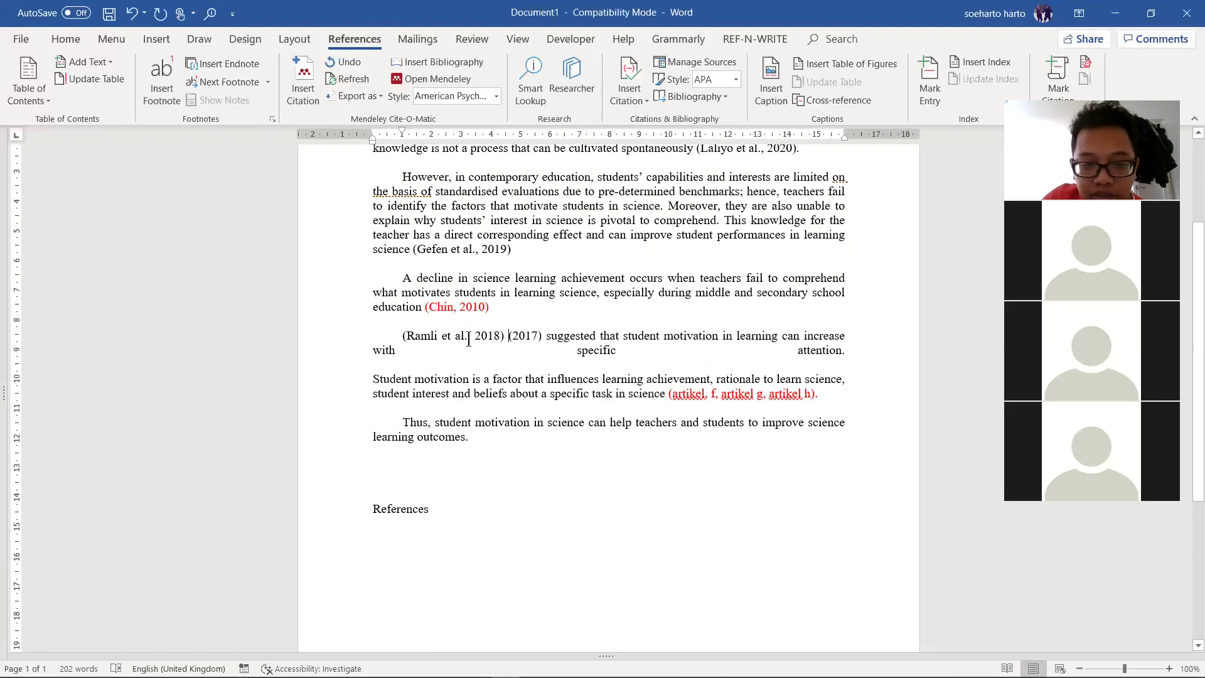
- Copy the author part of the 2018 citation at the start of the paragraph
left_click_drag(466, 337, 407, 339)
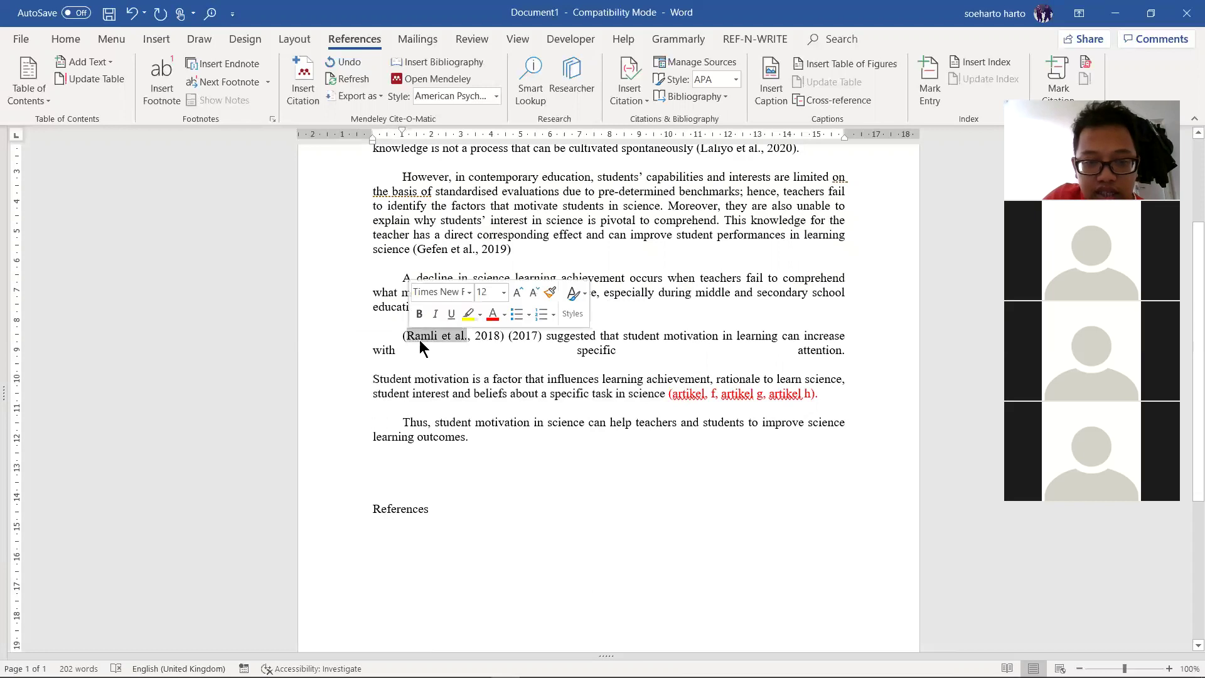
right_click(427, 341)
left_click(465, 366)
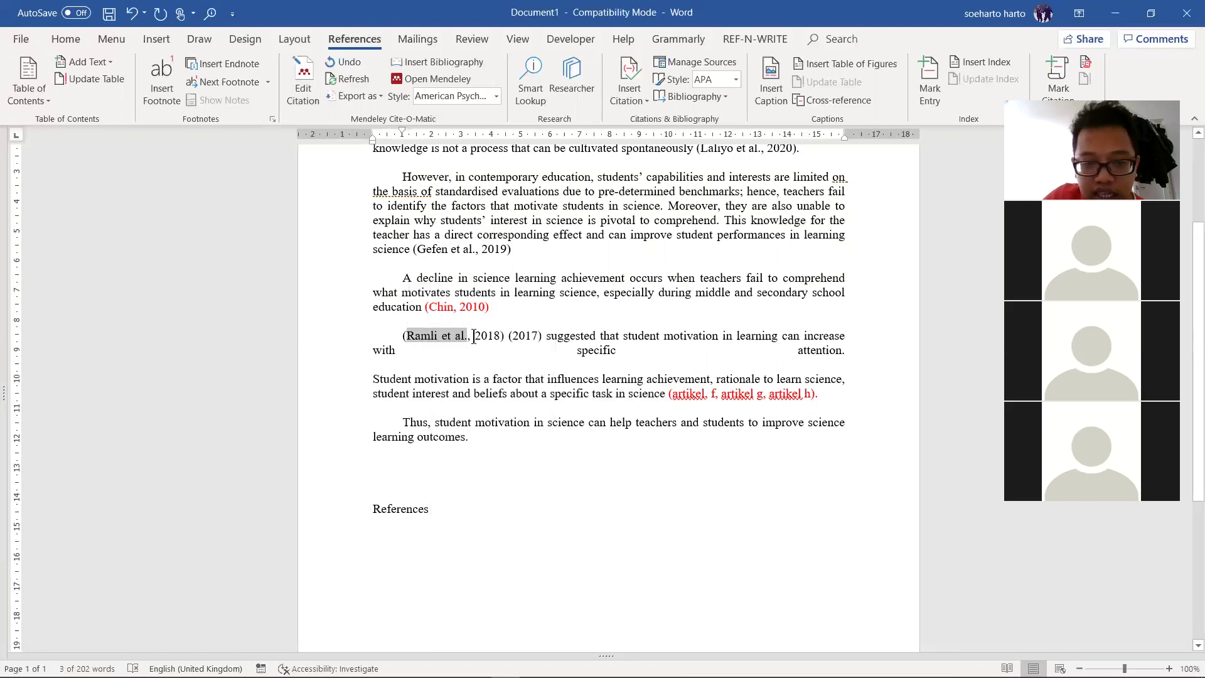
key("ctrl+v")
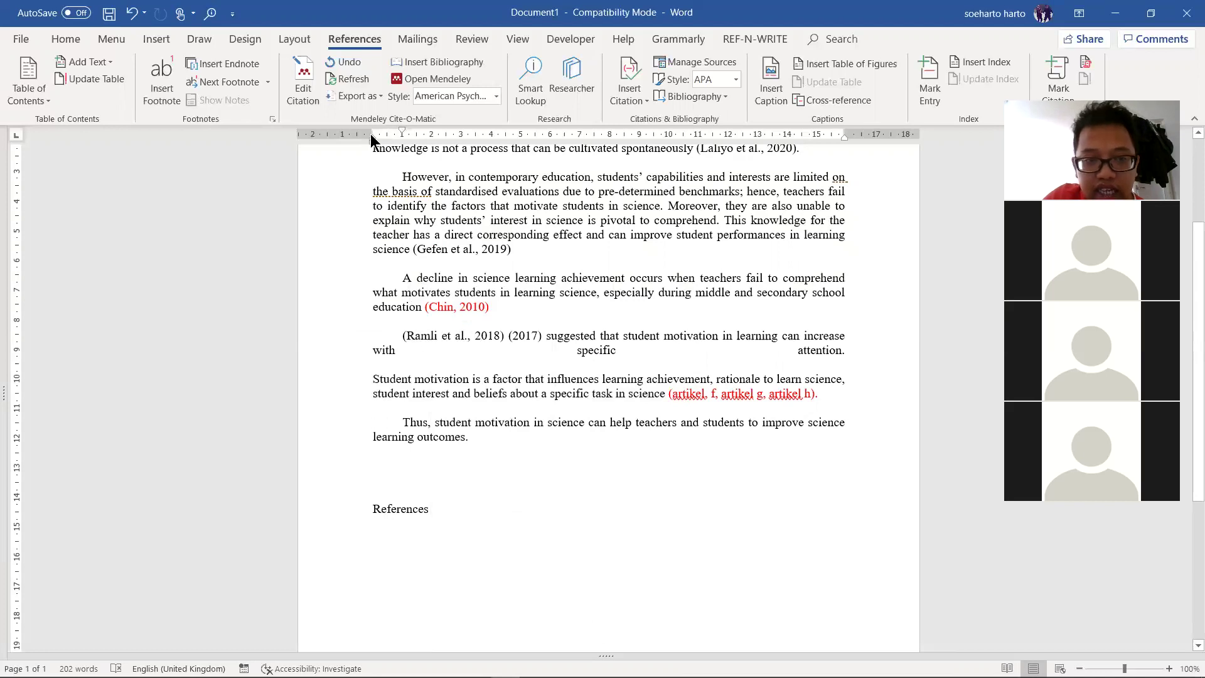
- Edit the 2018 Mendeley citation before "(2017)" to suppress its author
left_click(303, 94)
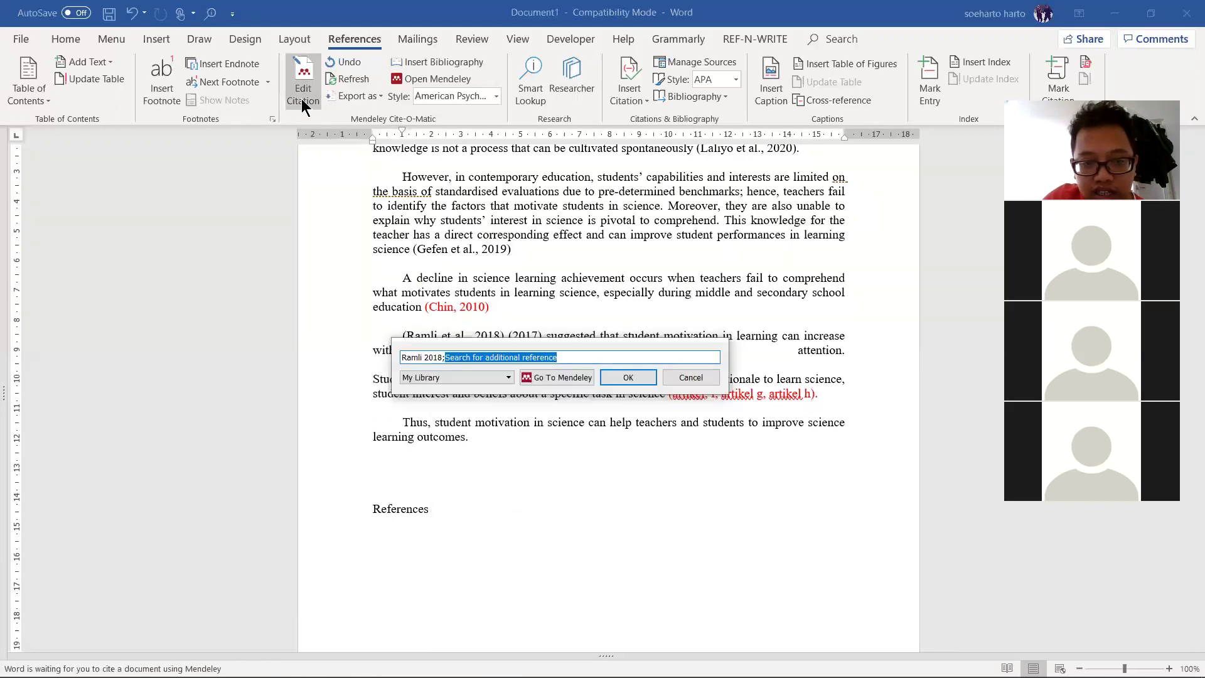
left_click(428, 357)
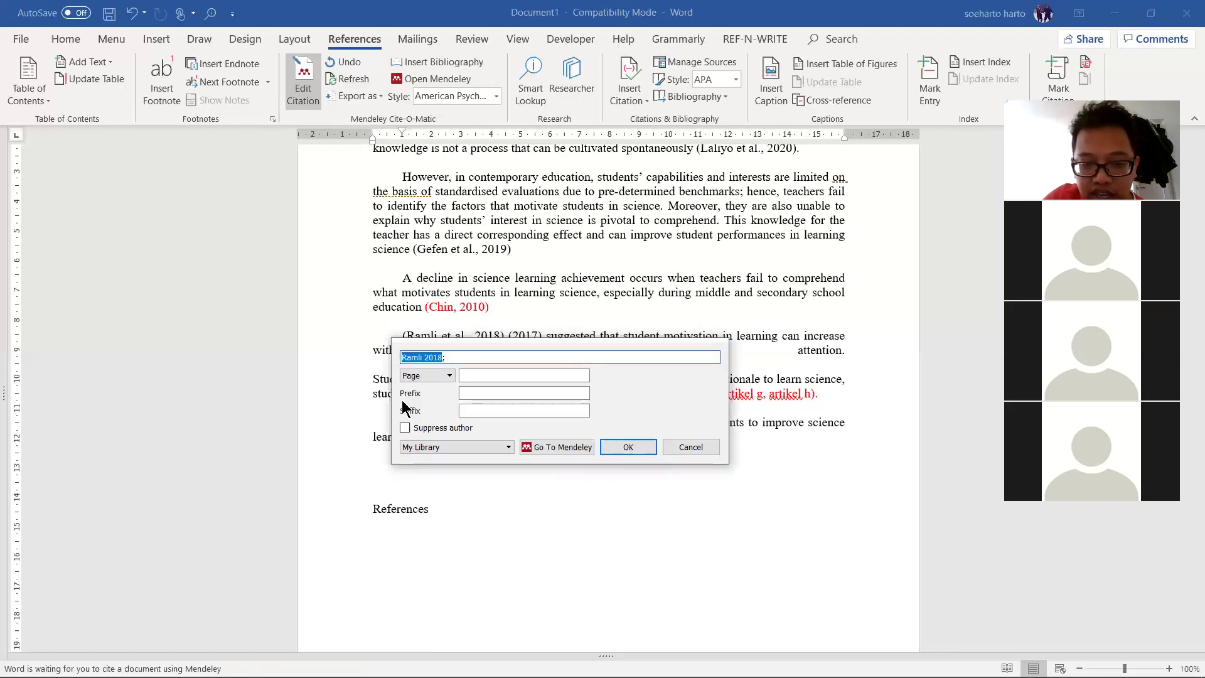
left_click(407, 424)
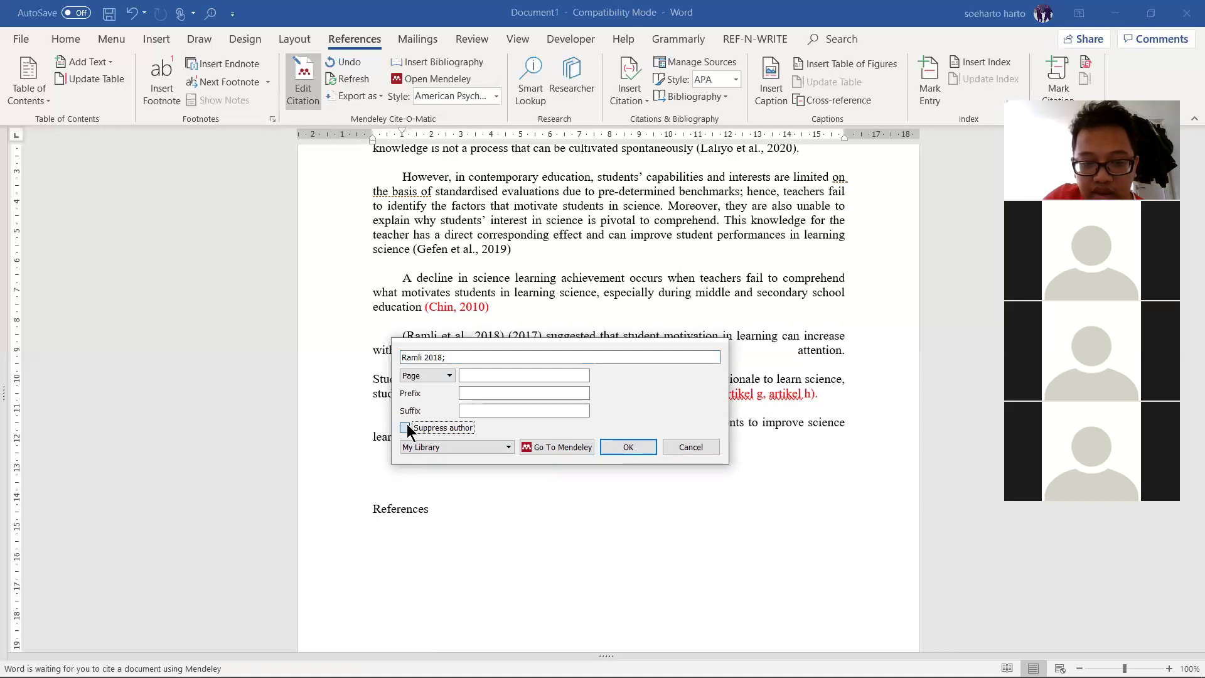
left_click(628, 447)
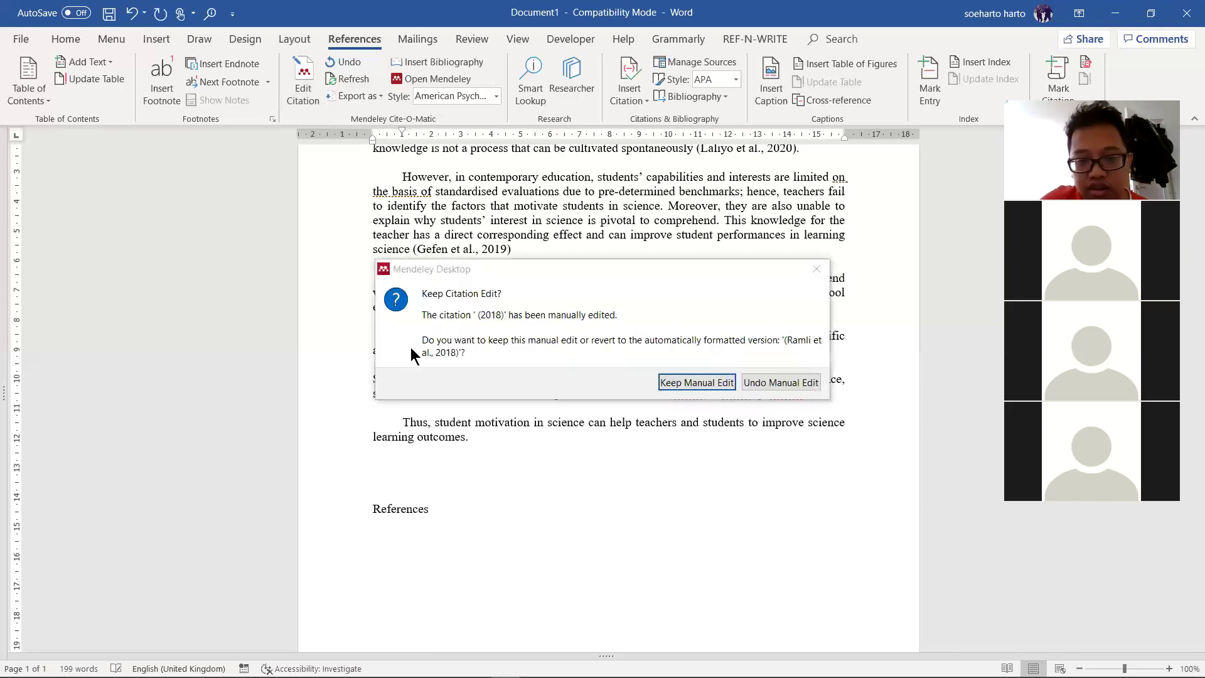
- Keep the manual edit of the "(2018)" citation and restore the author text in front of it
left_click(697, 382)
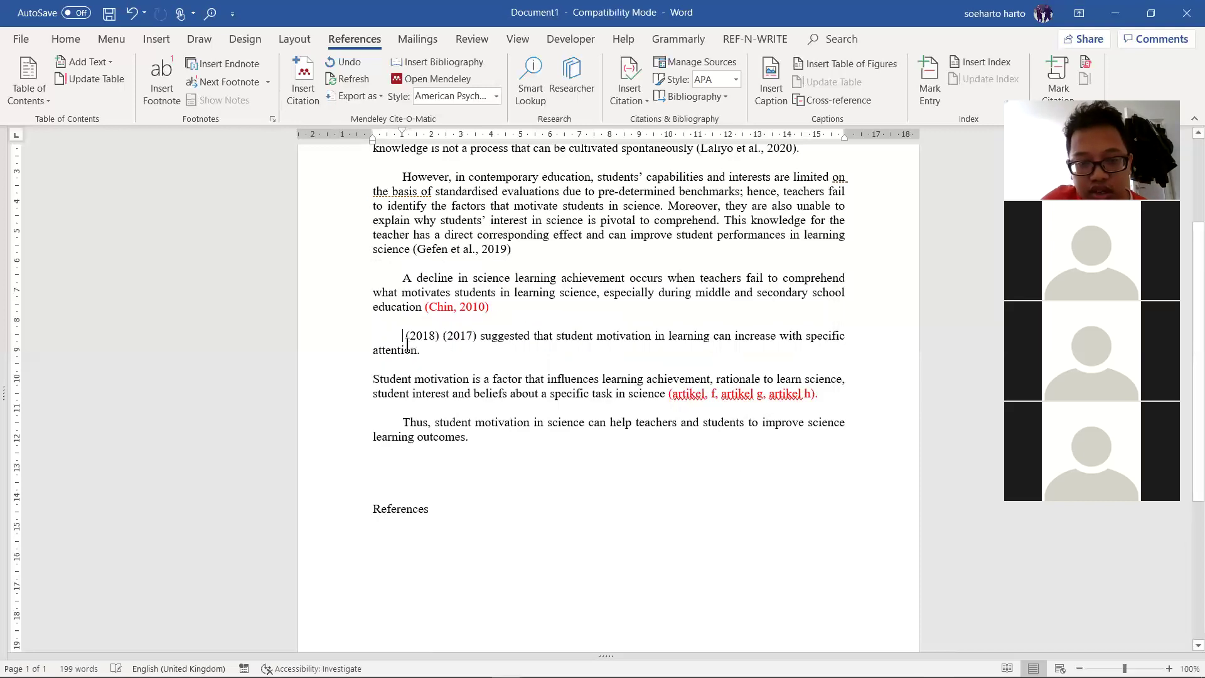
key("ctrl+z")
- Delete the leftover "(2017)" after the in-sentence citation and add a paragraph break after "specific attention."
left_click(527, 338)
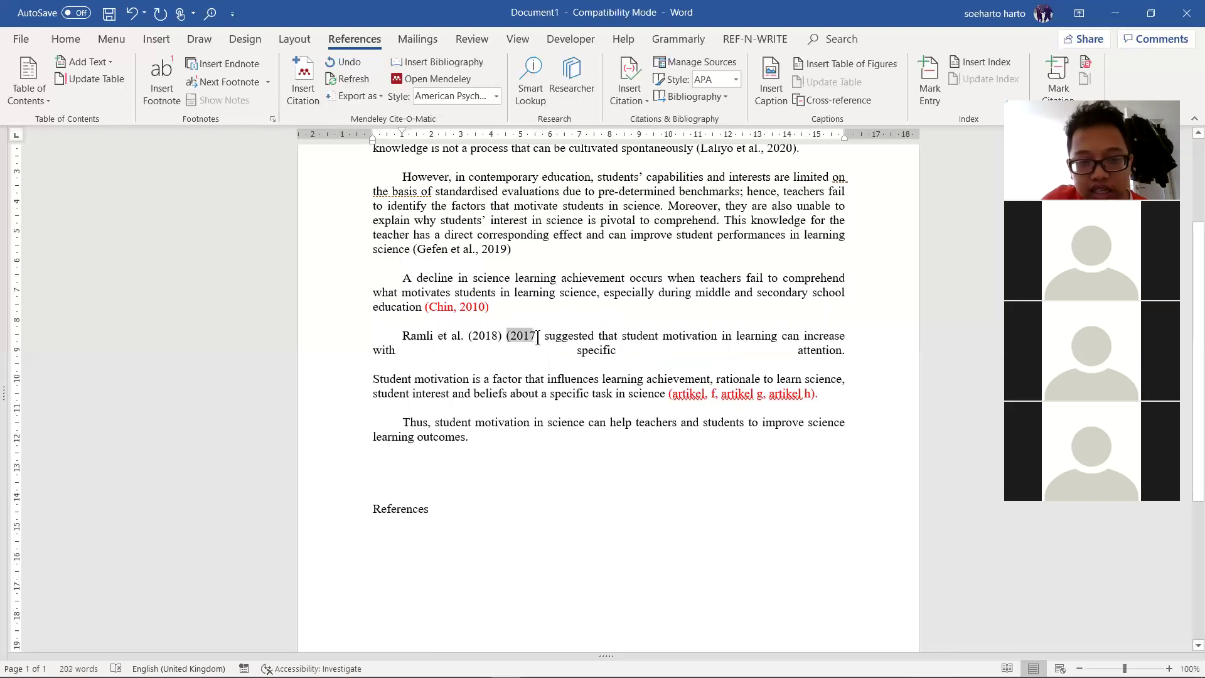
double_click(538, 337)
key("BackSpace")
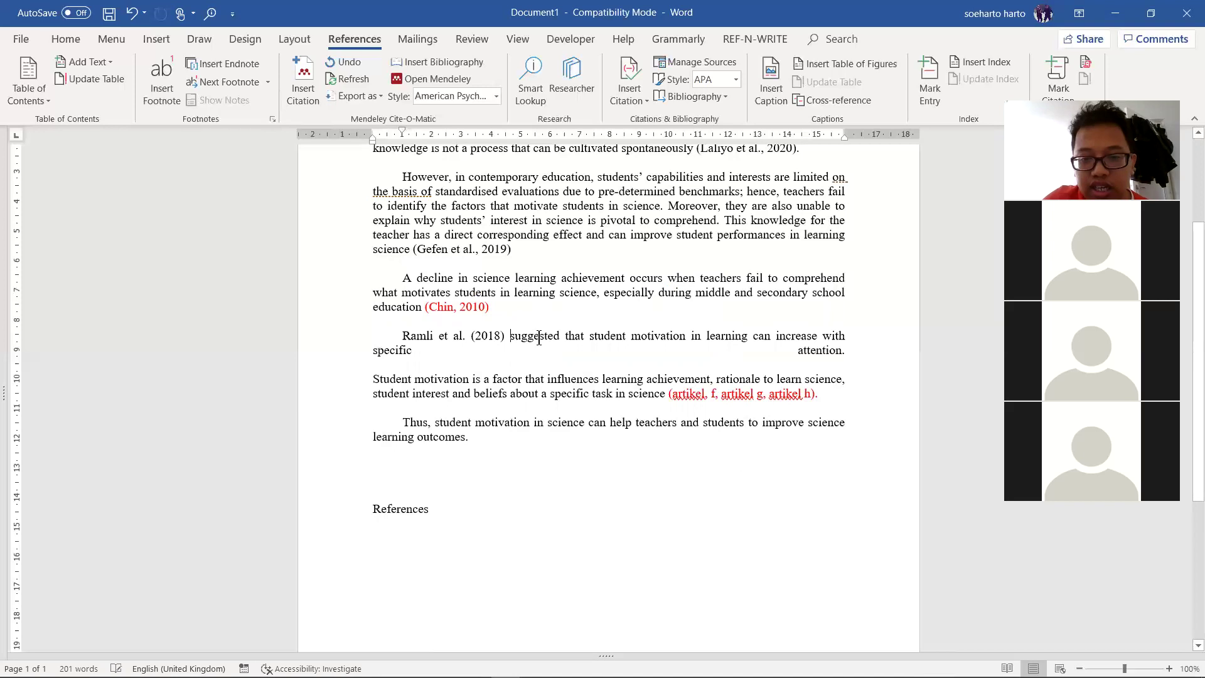
left_click(852, 349)
key("Return")
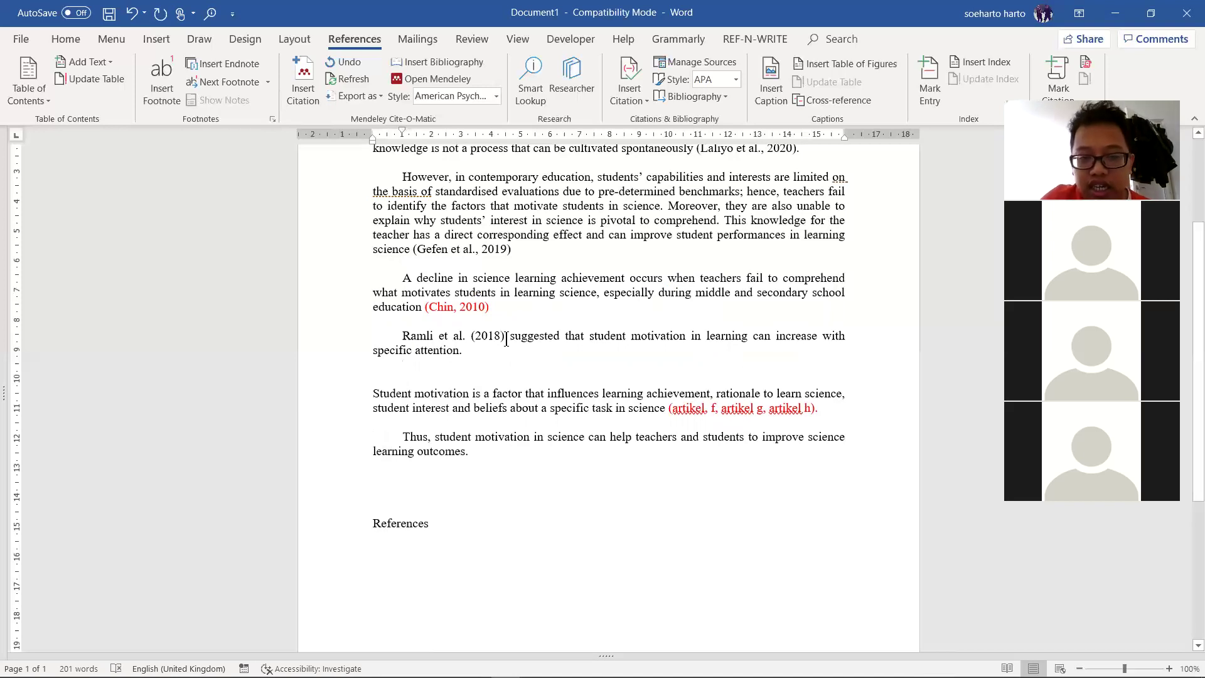
- Cite the 2020, 2014 and 2019 articles from Manuscript 1 together after the "(artikel, f, artikel g, artikel h)" placeholder
left_click(415, 550)
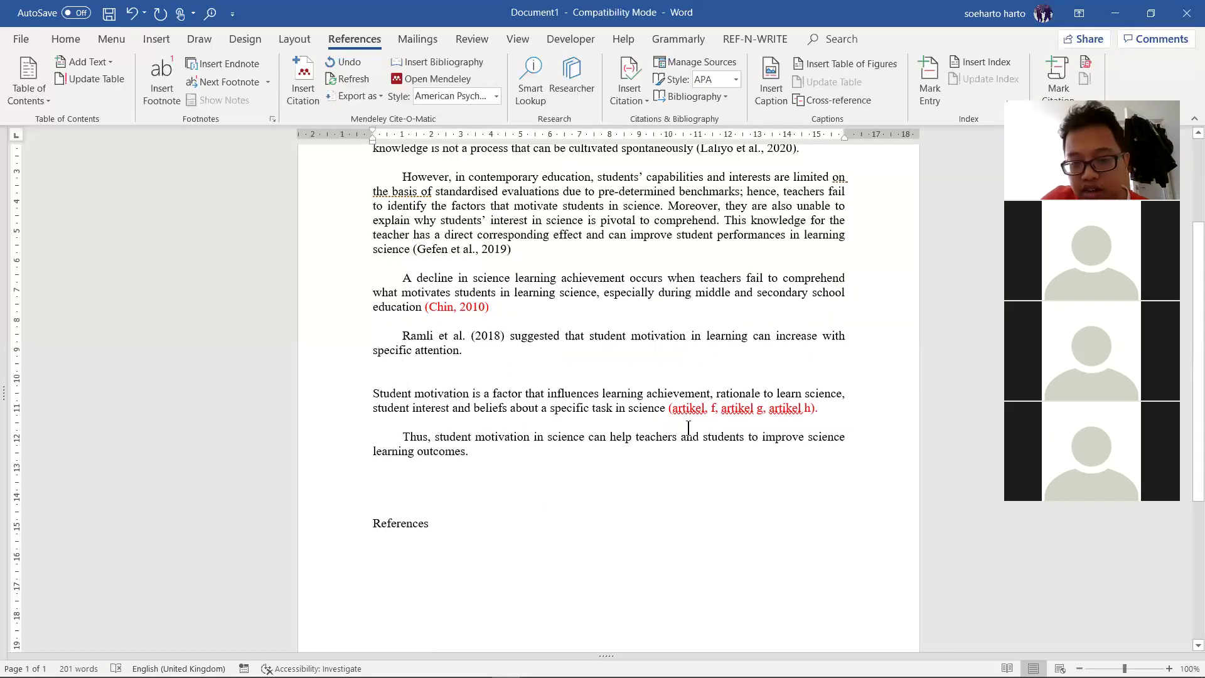
scroll(689, 428, "down", 1)
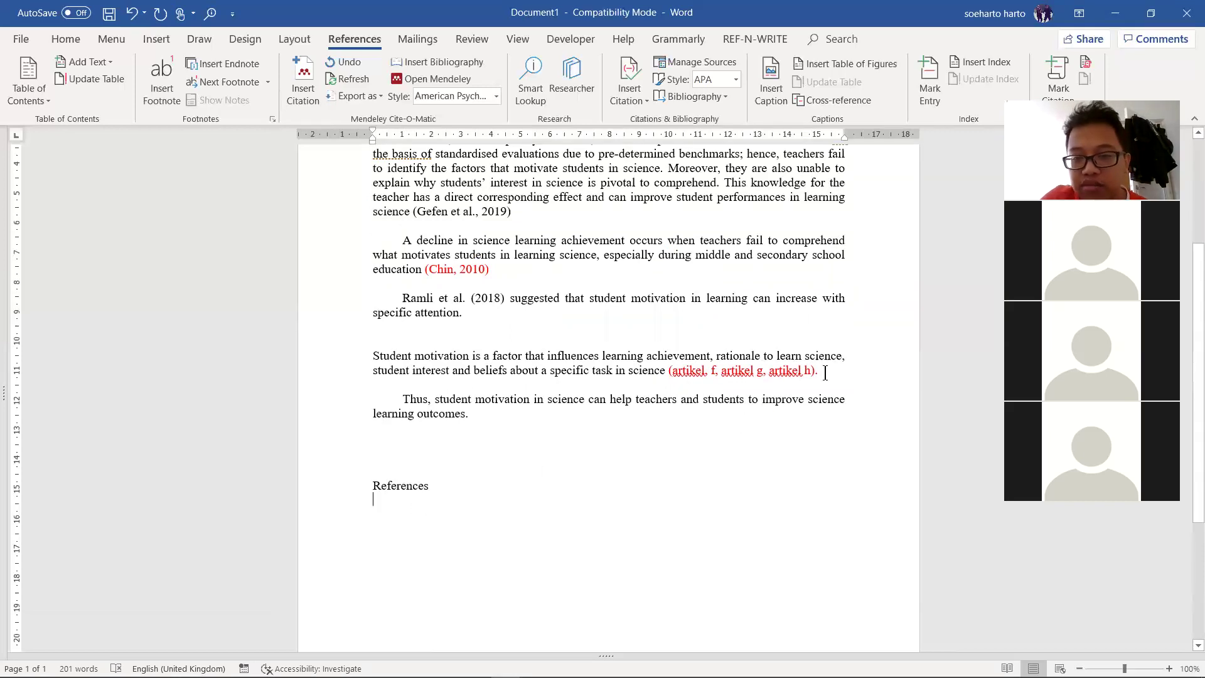
left_click(675, 384)
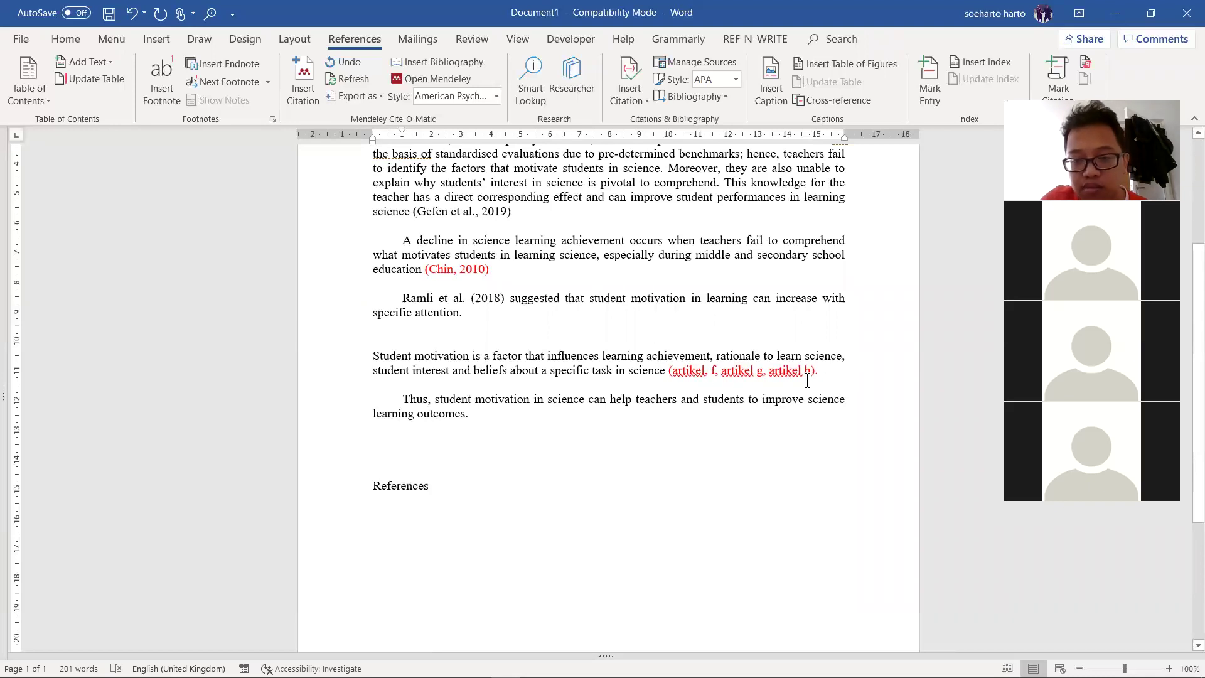
left_click(311, 81)
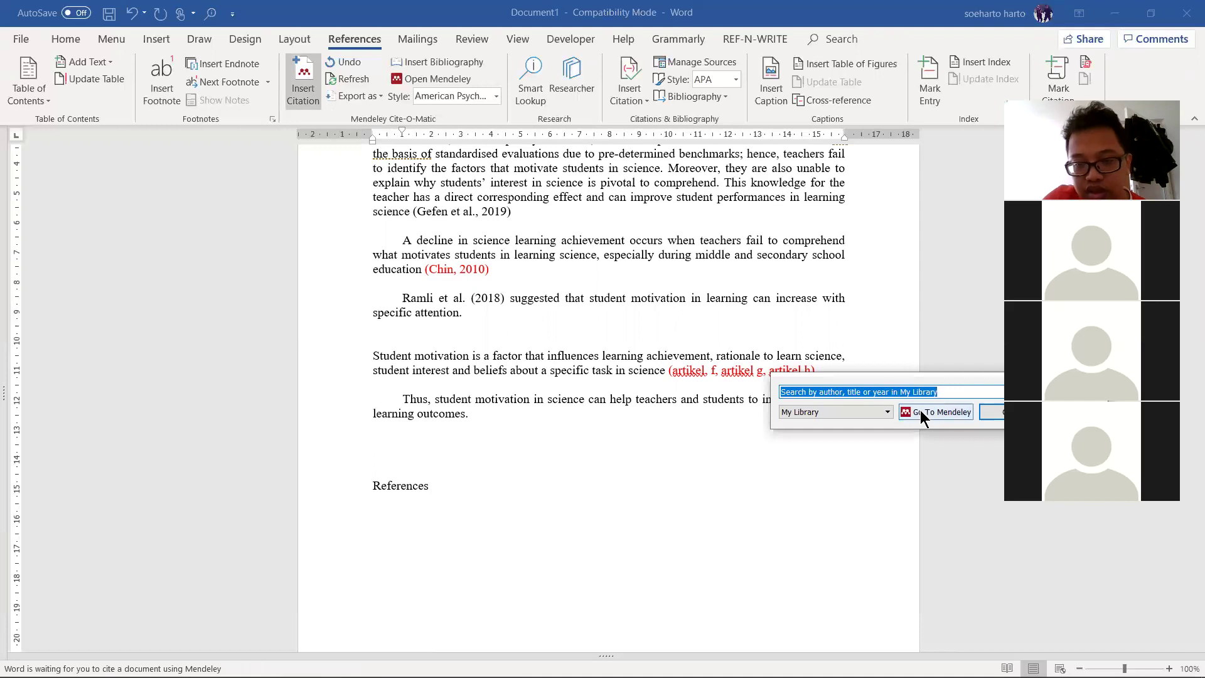
left_click(920, 412)
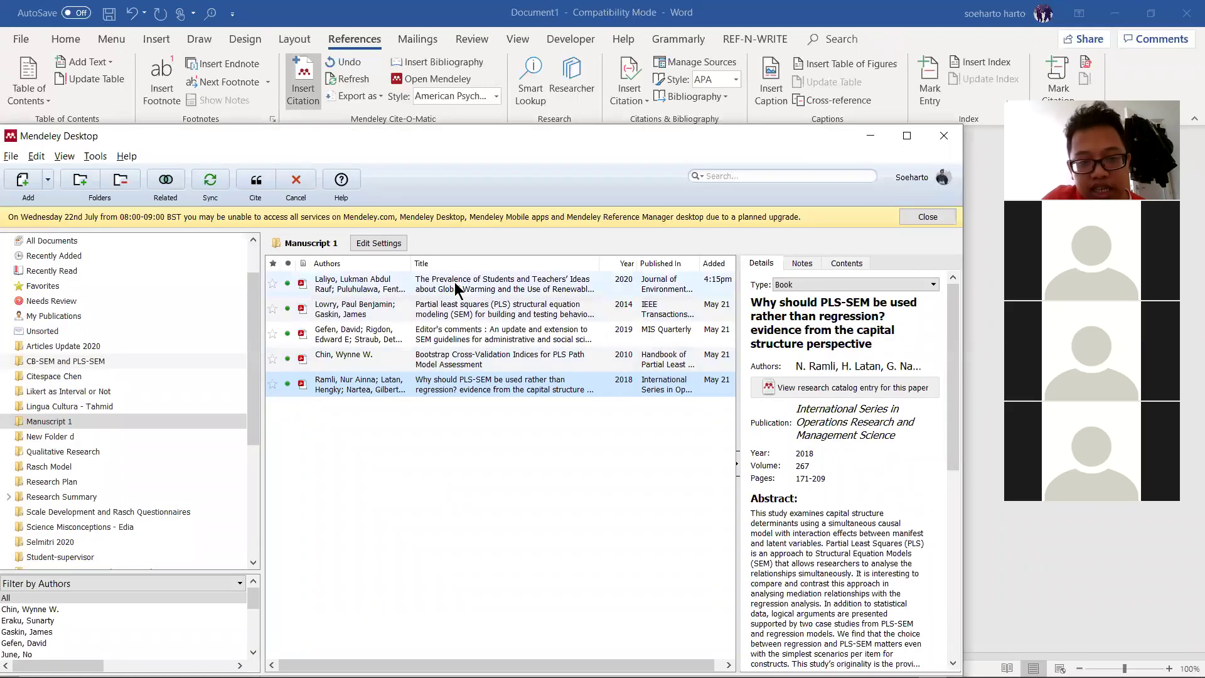
left_click(457, 290)
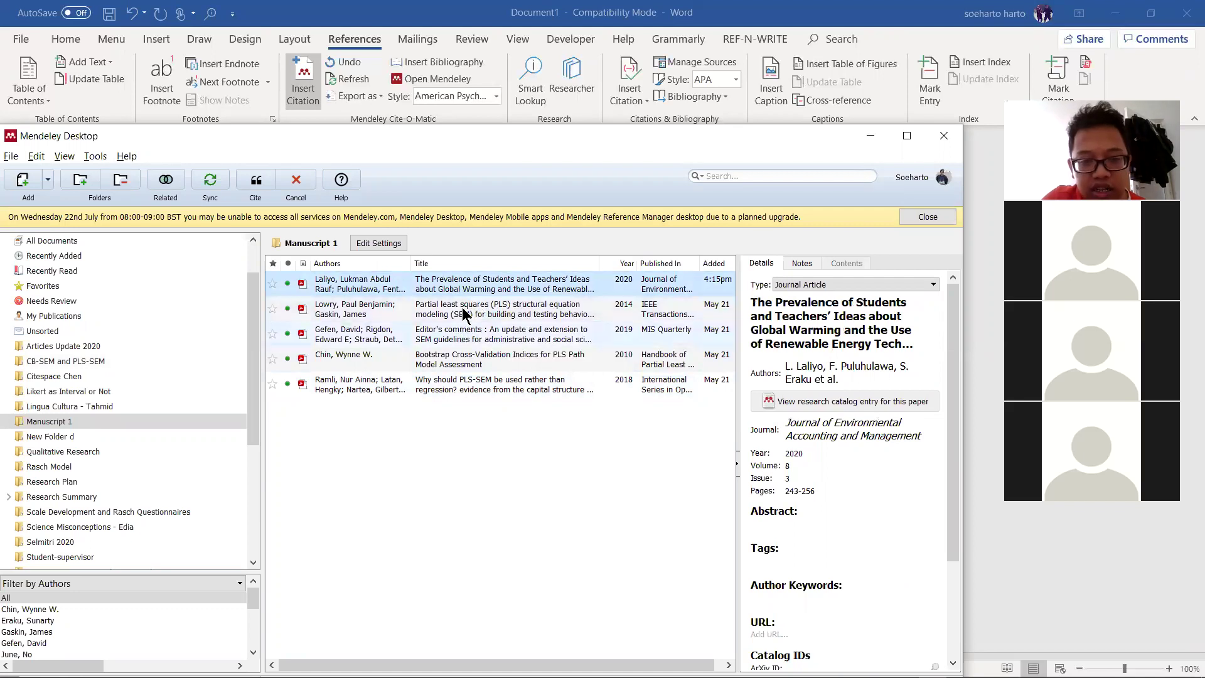
left_click(465, 312, "ctrl")
left_click(463, 331, "ctrl")
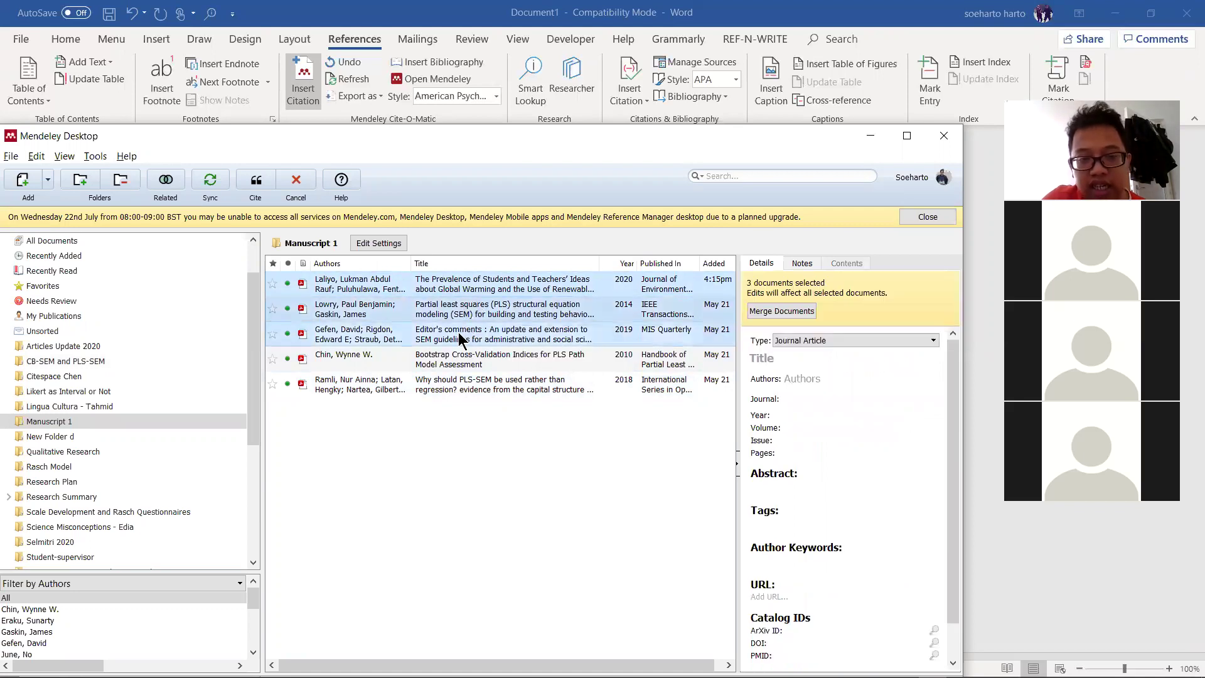
left_click(255, 182)
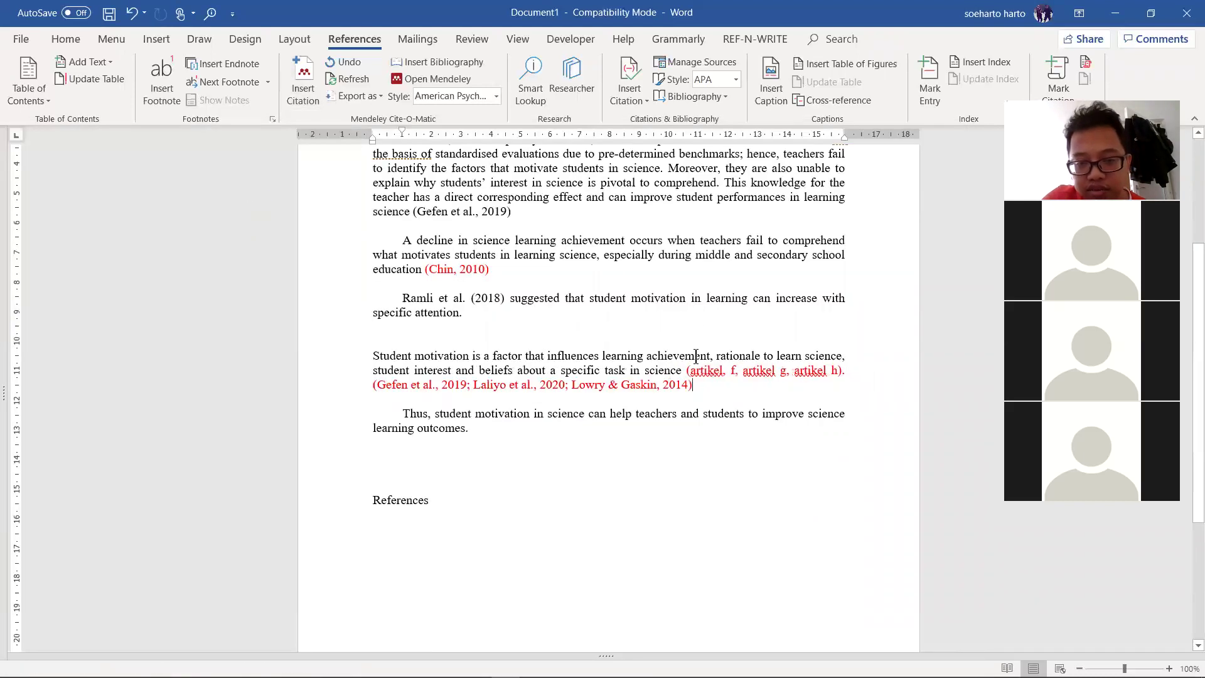
- Delete the red "(artikel, f, artikel g, artikel h)." placeholder in front of the new three-source citation
left_click_drag(687, 371, 845, 373)
key("BackSpace")
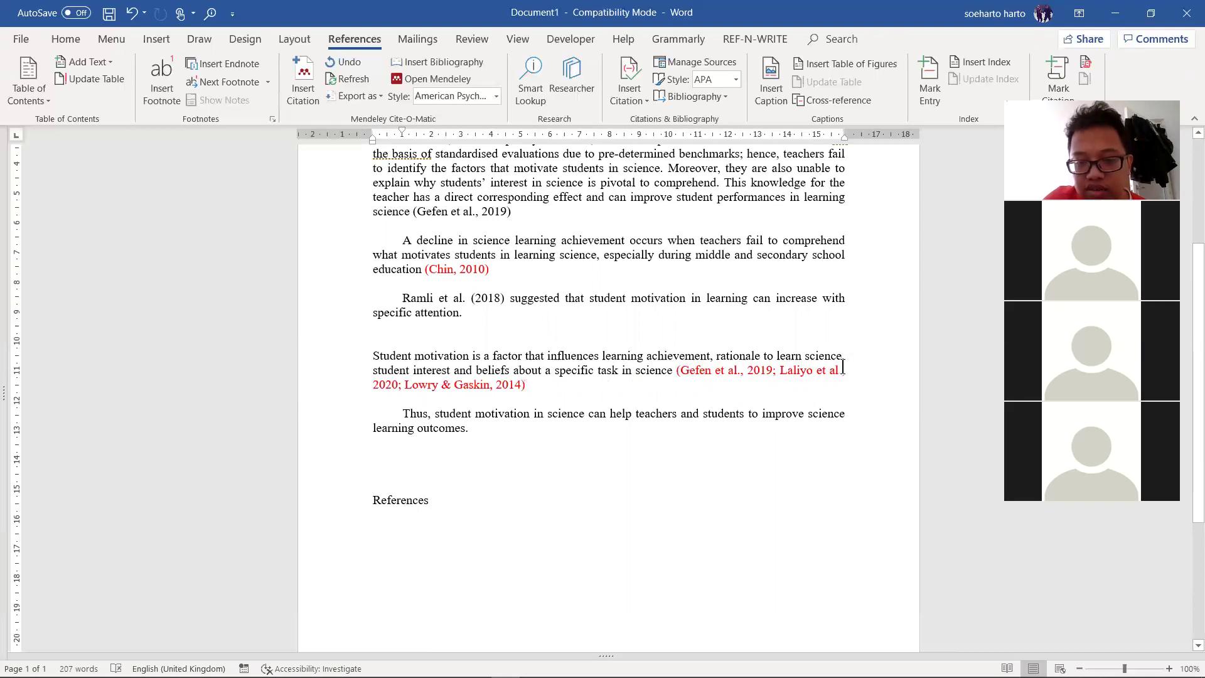
scroll(559, 373, "down", 1)
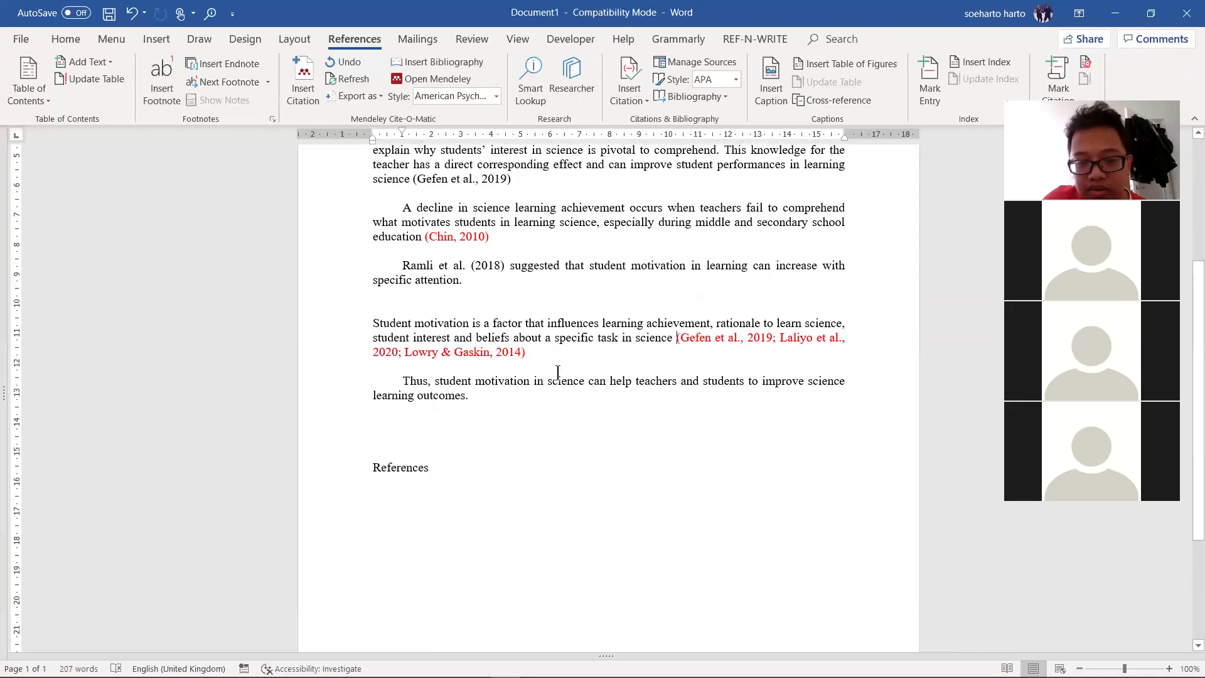
left_click(685, 334)
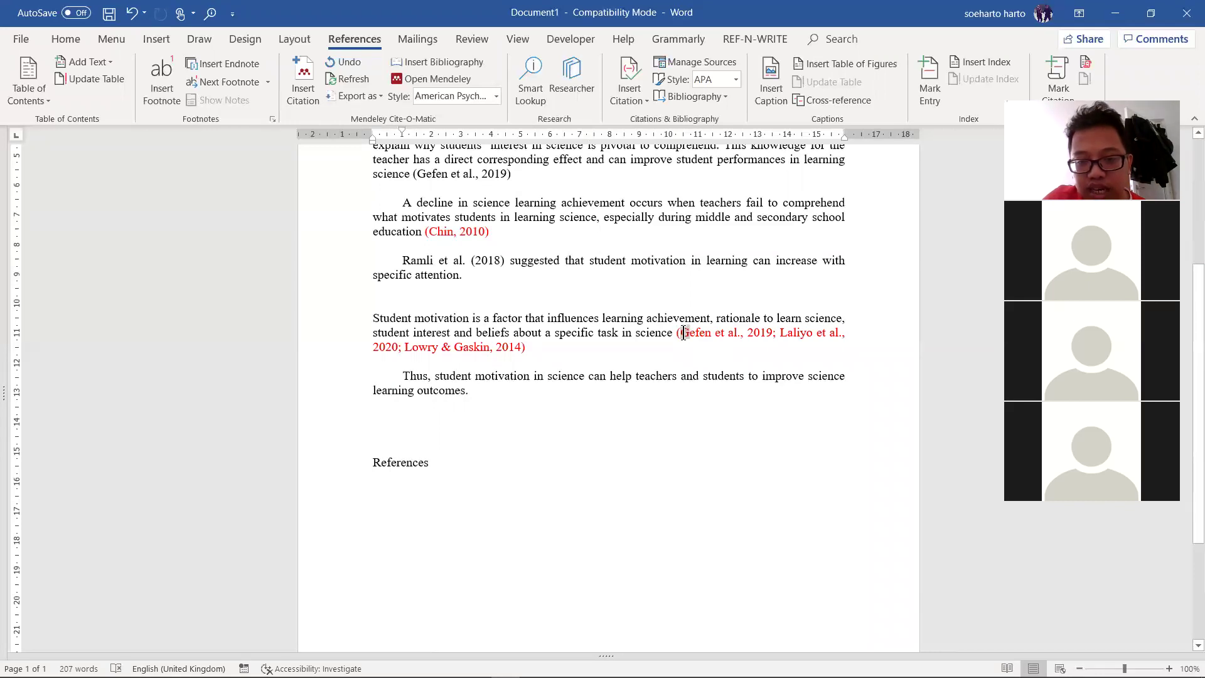
left_click(410, 348)
left_click(770, 347)
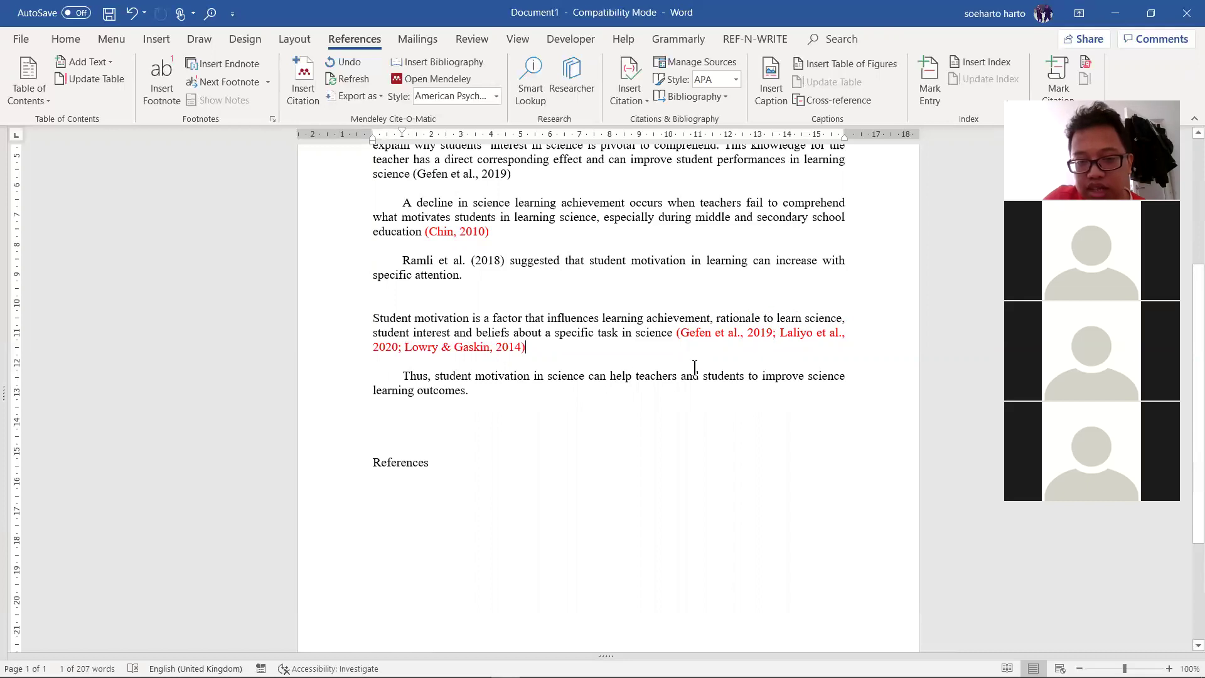
- Add a blank line below the References heading and remove one blank line above it
scroll(502, 421, "down", 1)
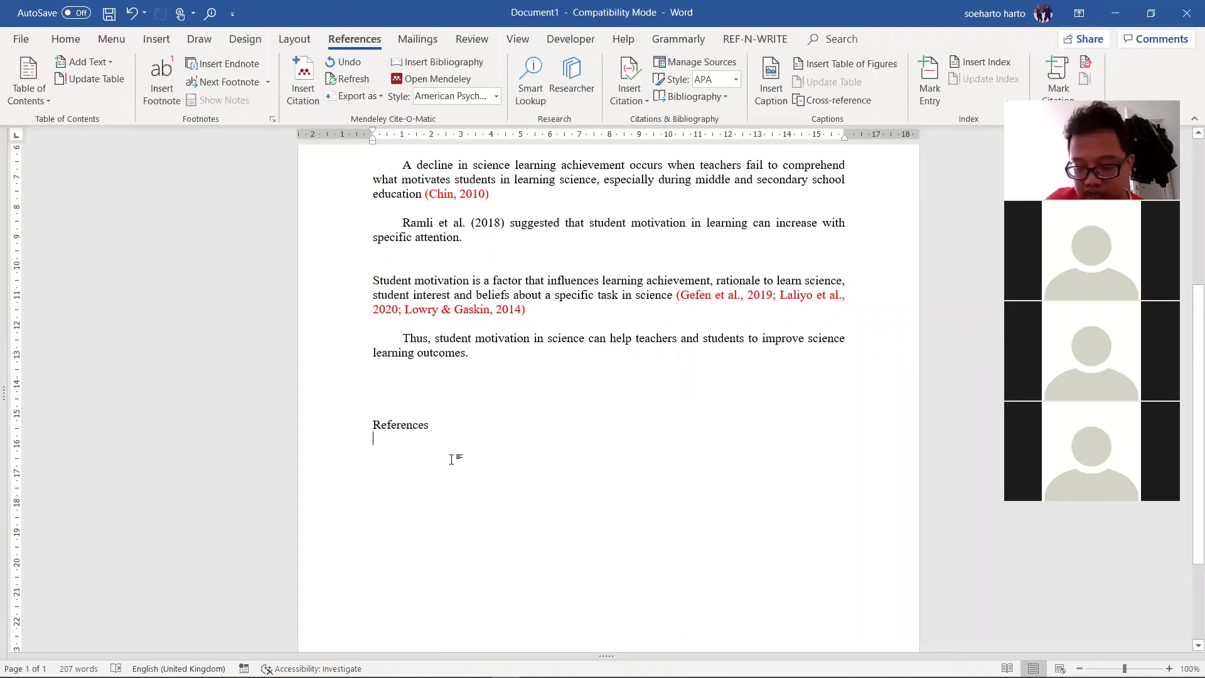
key("Return")
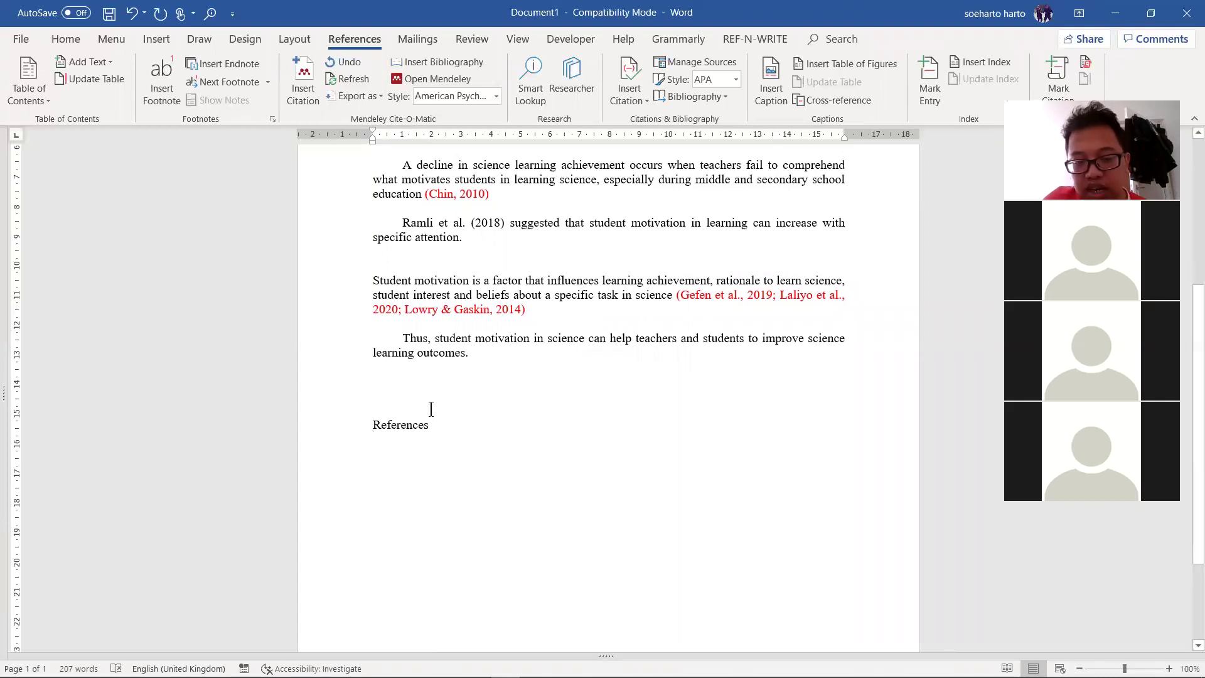
key("BackSpace")
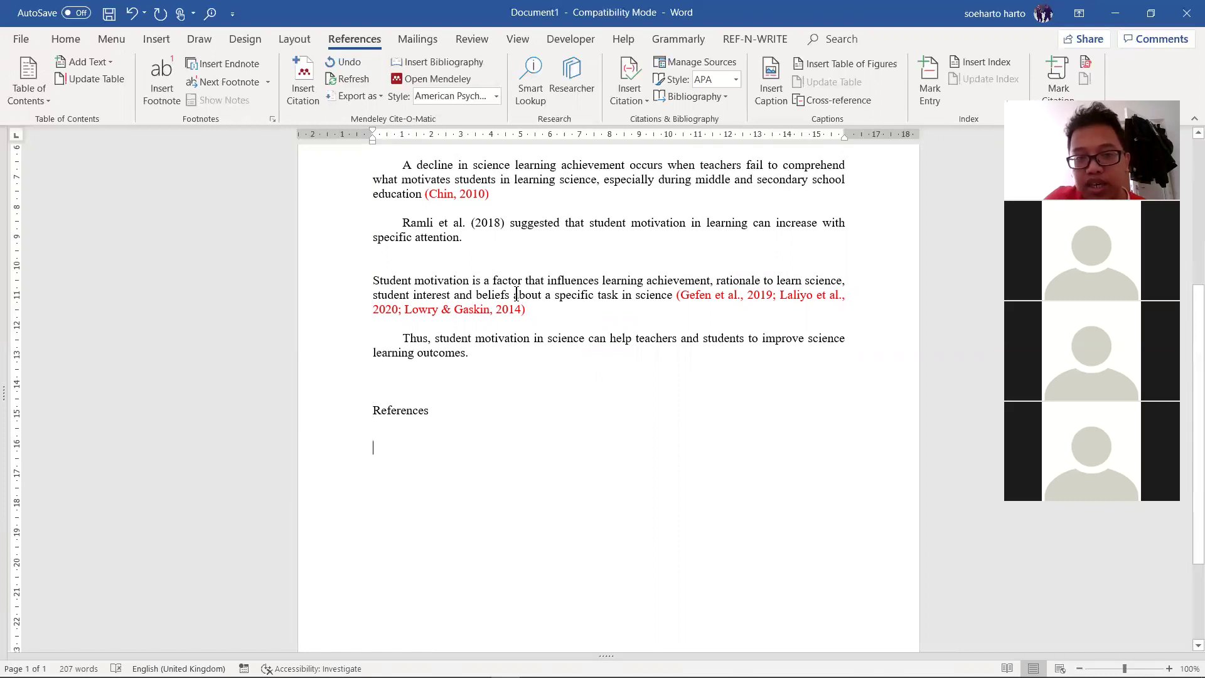
- Insert the Mendeley bibliography below the References heading in American Psychological Association 7th edition style
left_click(485, 99)
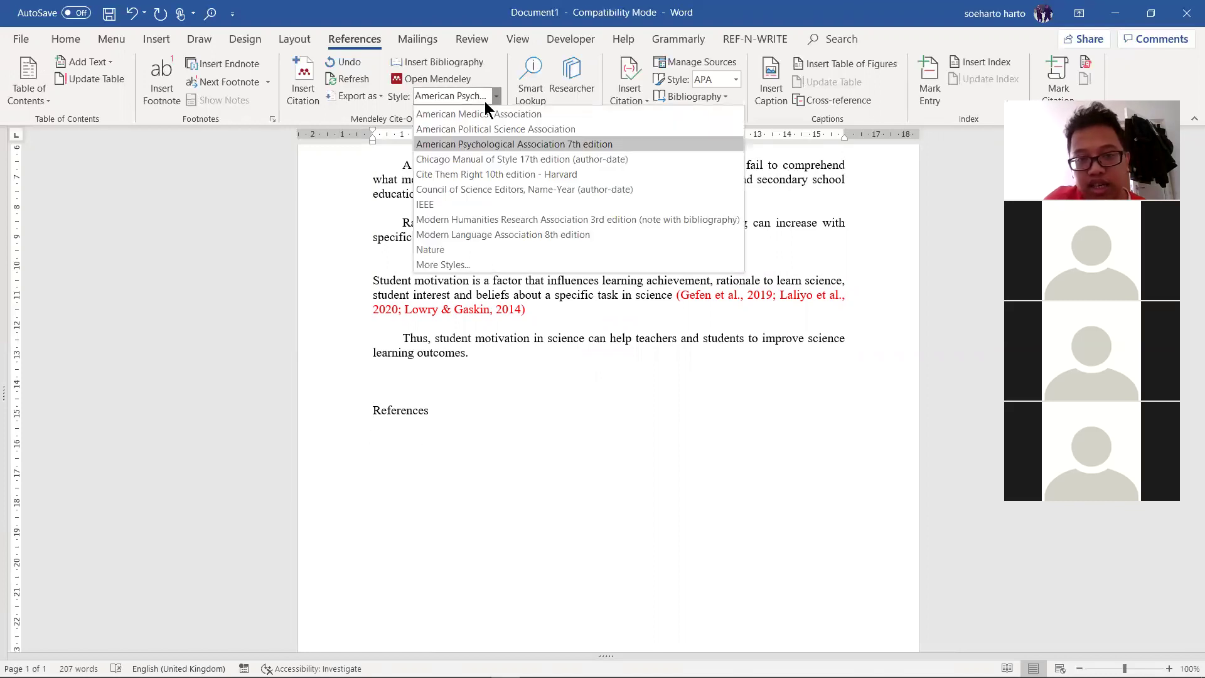
left_click(518, 145)
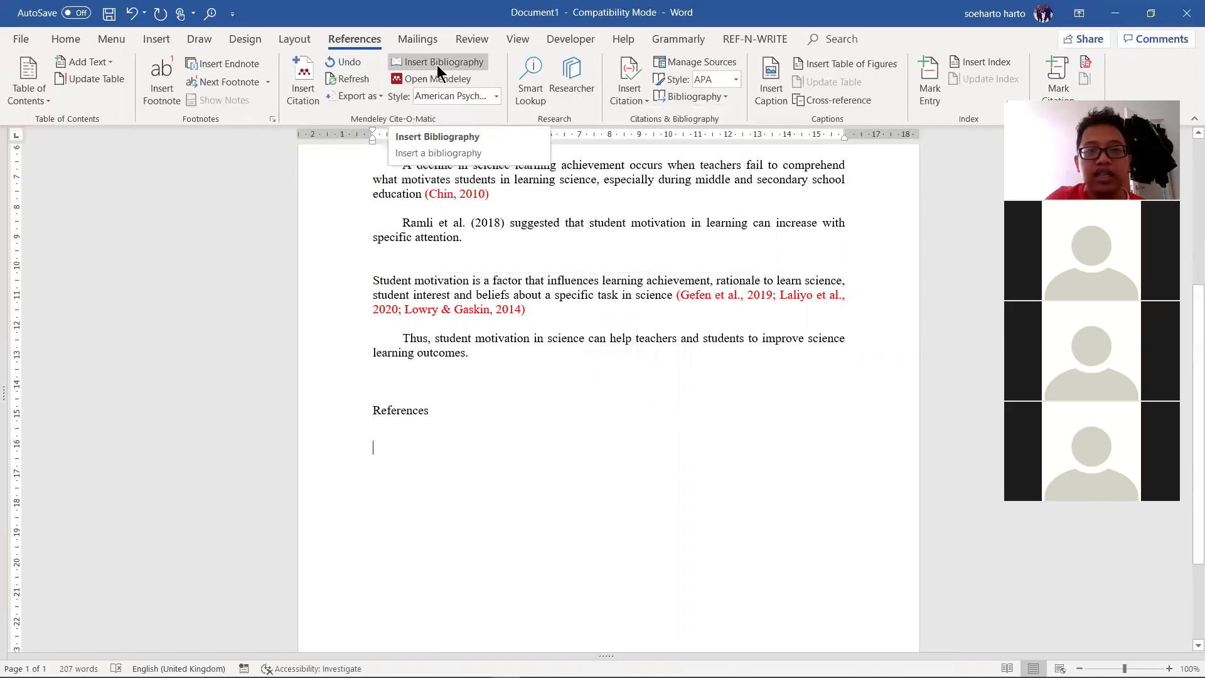
left_click(437, 66)
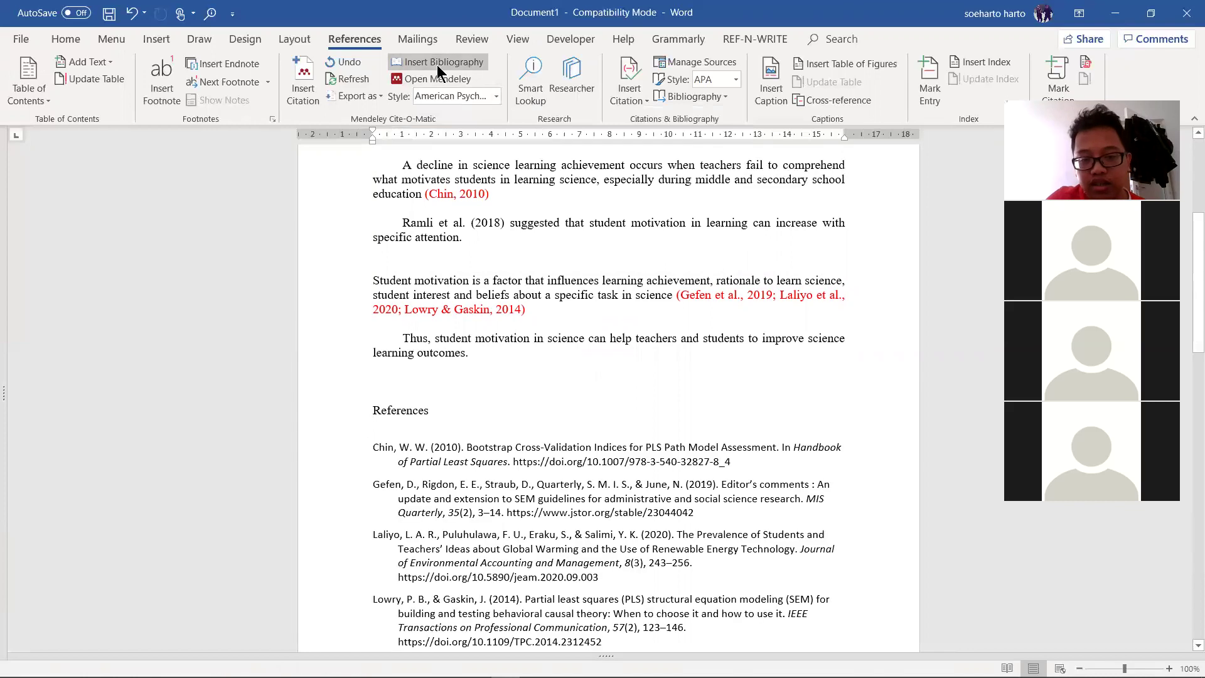
scroll(655, 550, "down", 5)
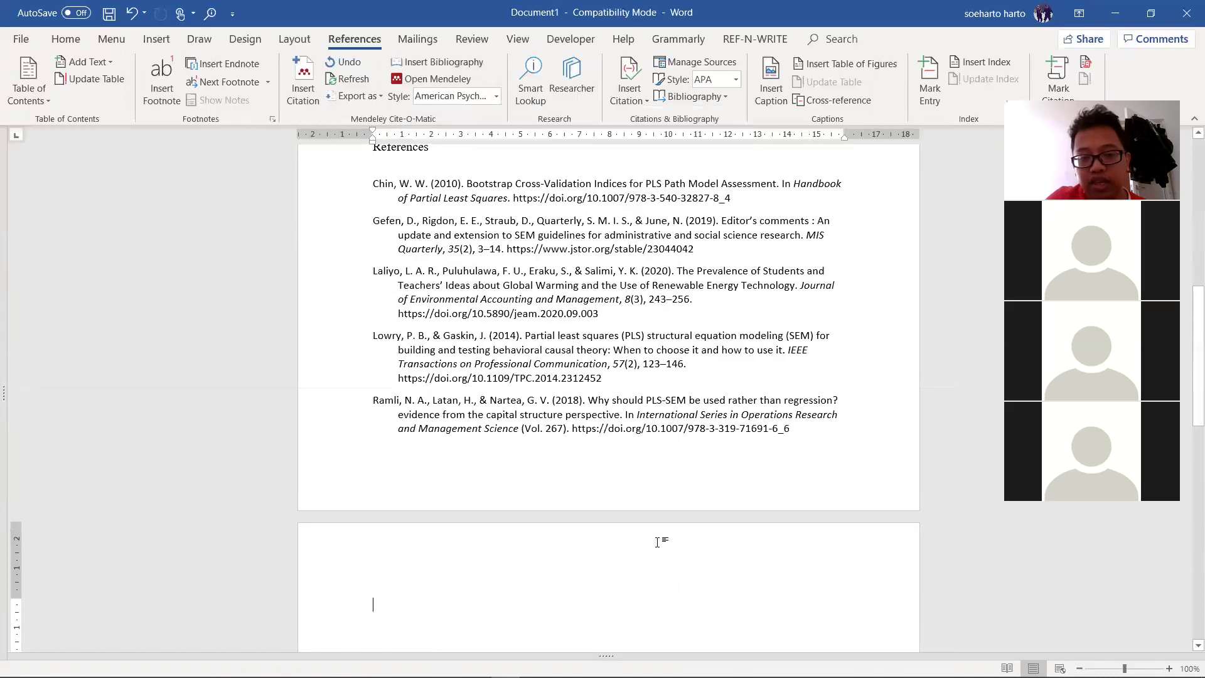
scroll(658, 541, "down", 1)
- Format all the bibliography entries in Times New Roman with justified alignment
scroll(565, 471, "up", 4)
scroll(470, 400, "down", 1)
left_click_drag(792, 505, 320, 259)
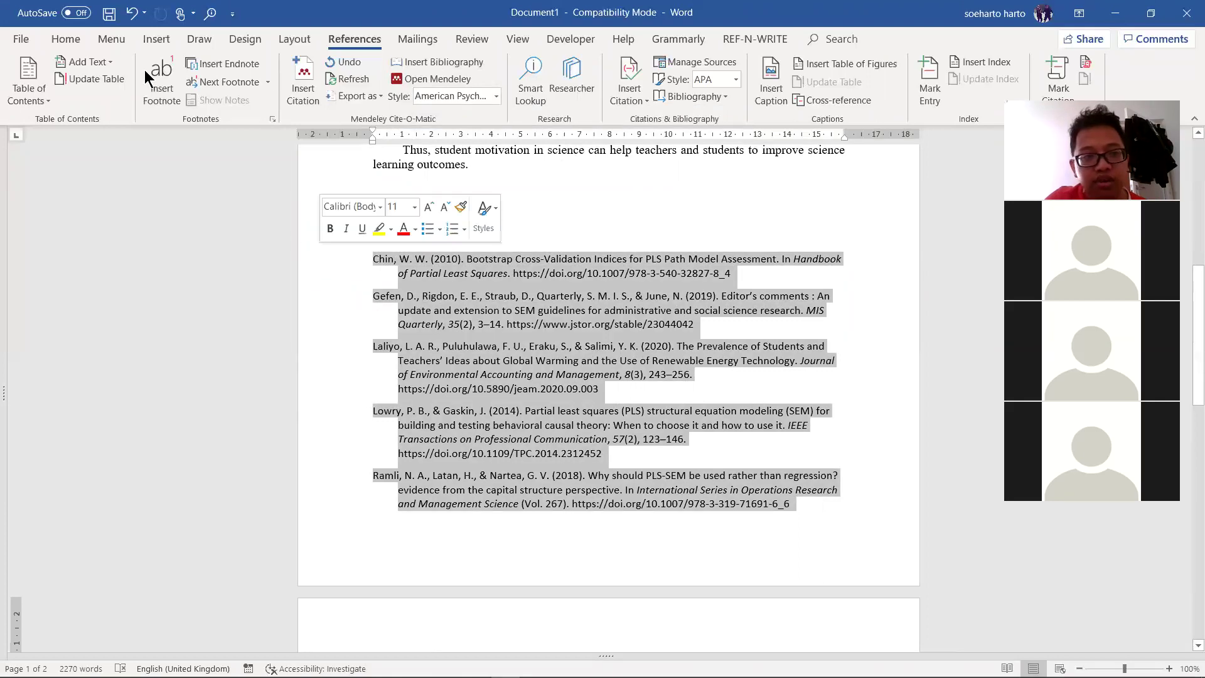
left_click(63, 39)
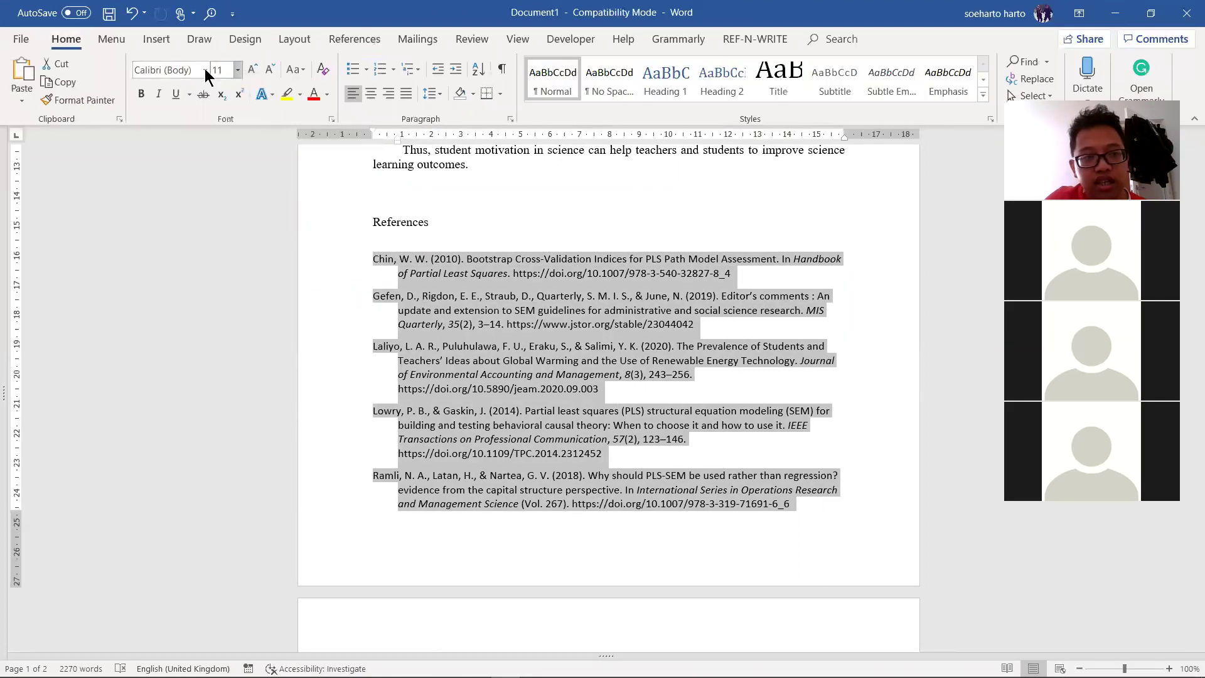
left_click(205, 69)
left_click(215, 157)
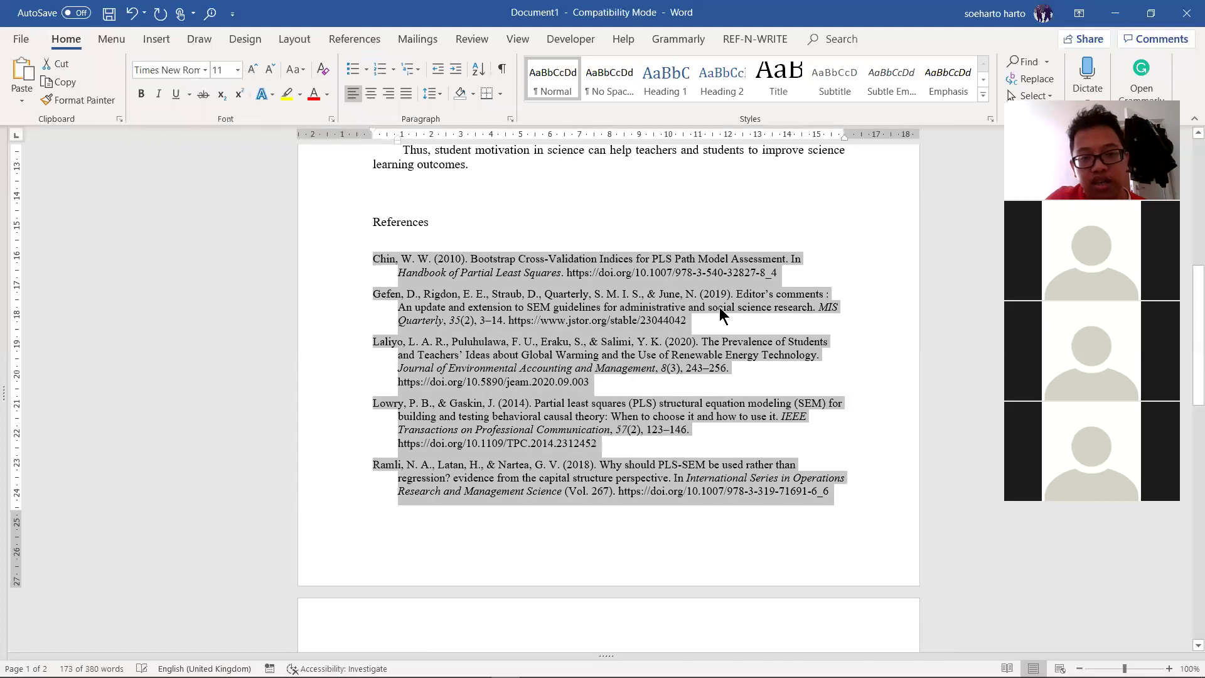
left_click(406, 93)
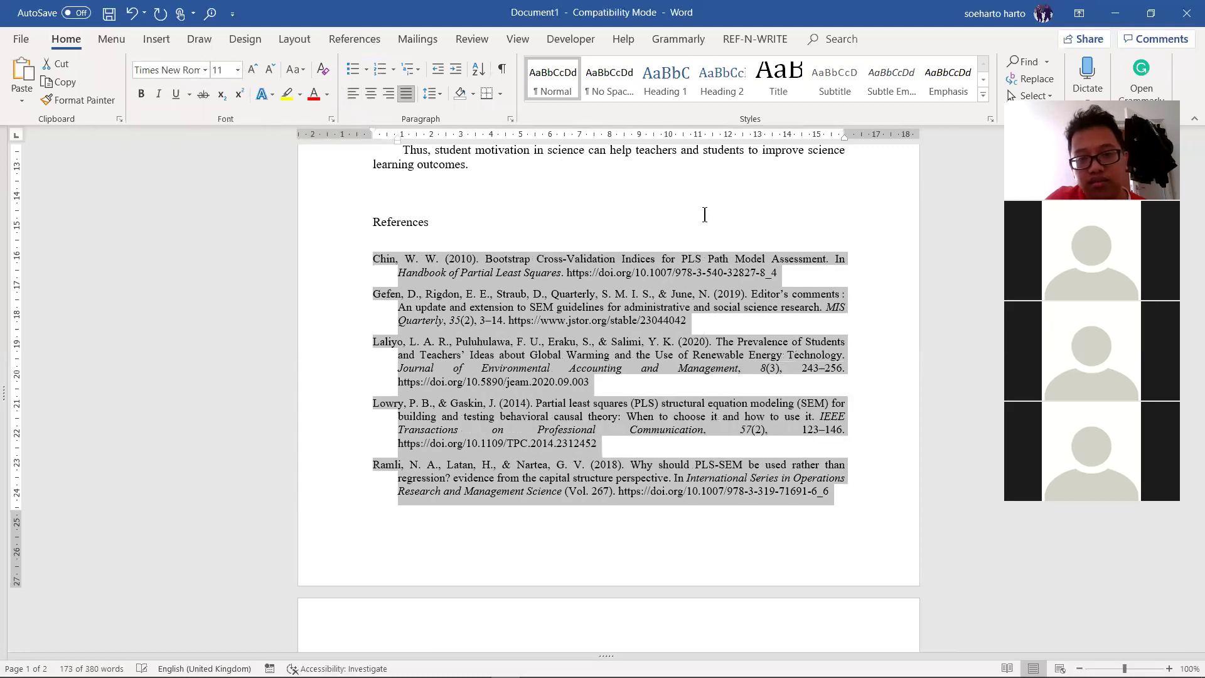
left_click(646, 354)
- Switch the Mendeley citation style of the document to IEEE and review the reformatted citations and reference list
scroll(646, 433, "up", 3)
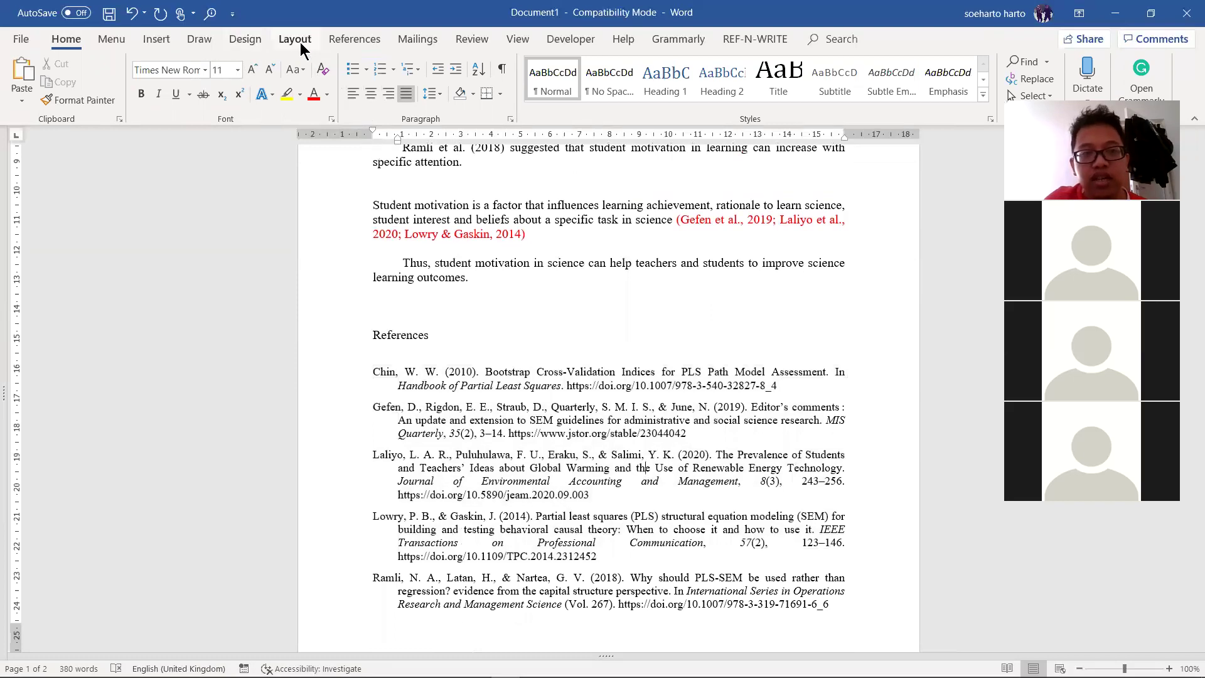
left_click(367, 41)
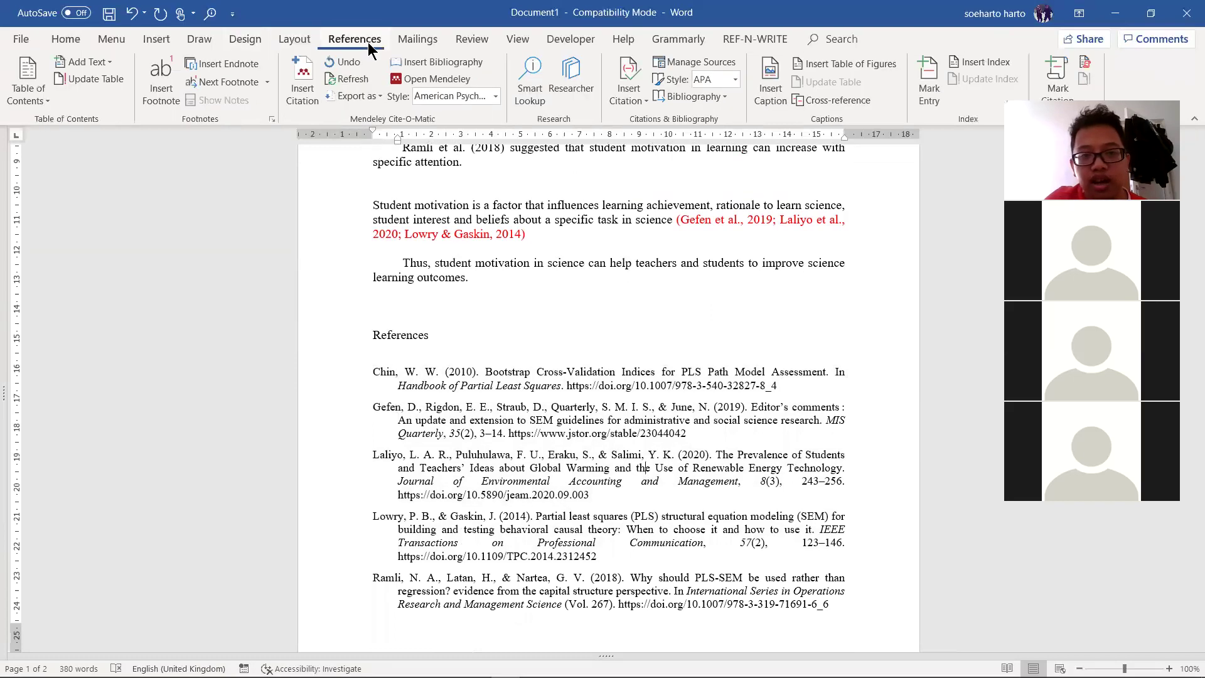
left_click(497, 98)
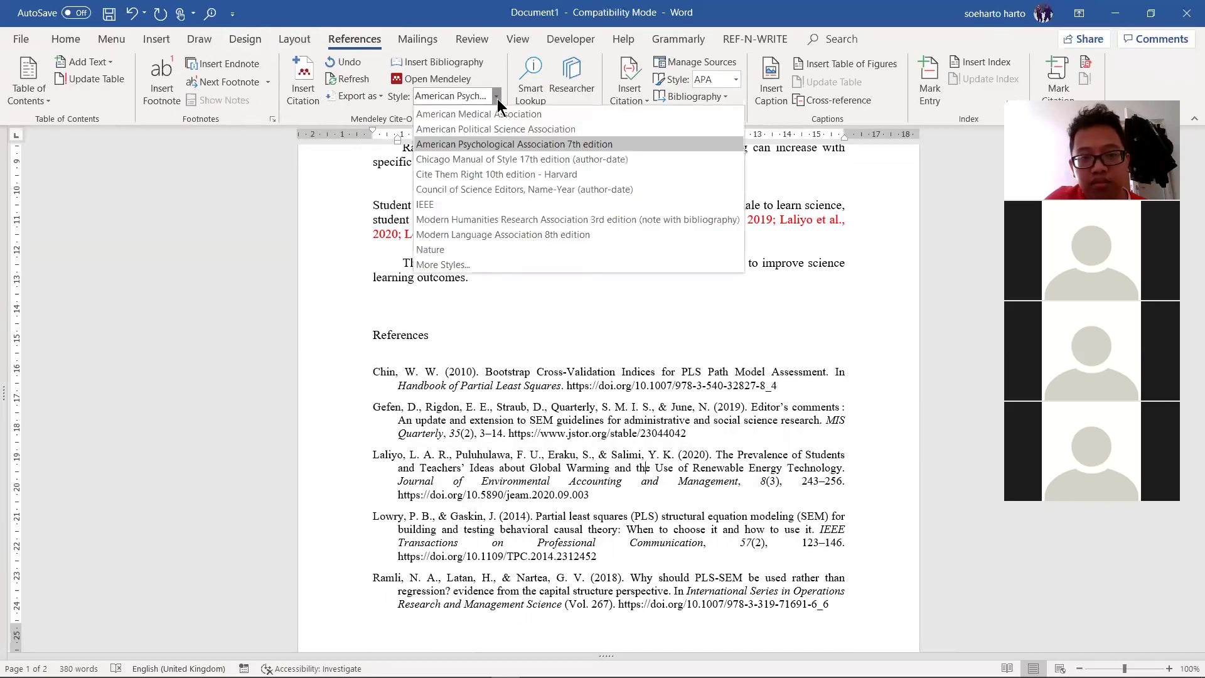
left_click(506, 205)
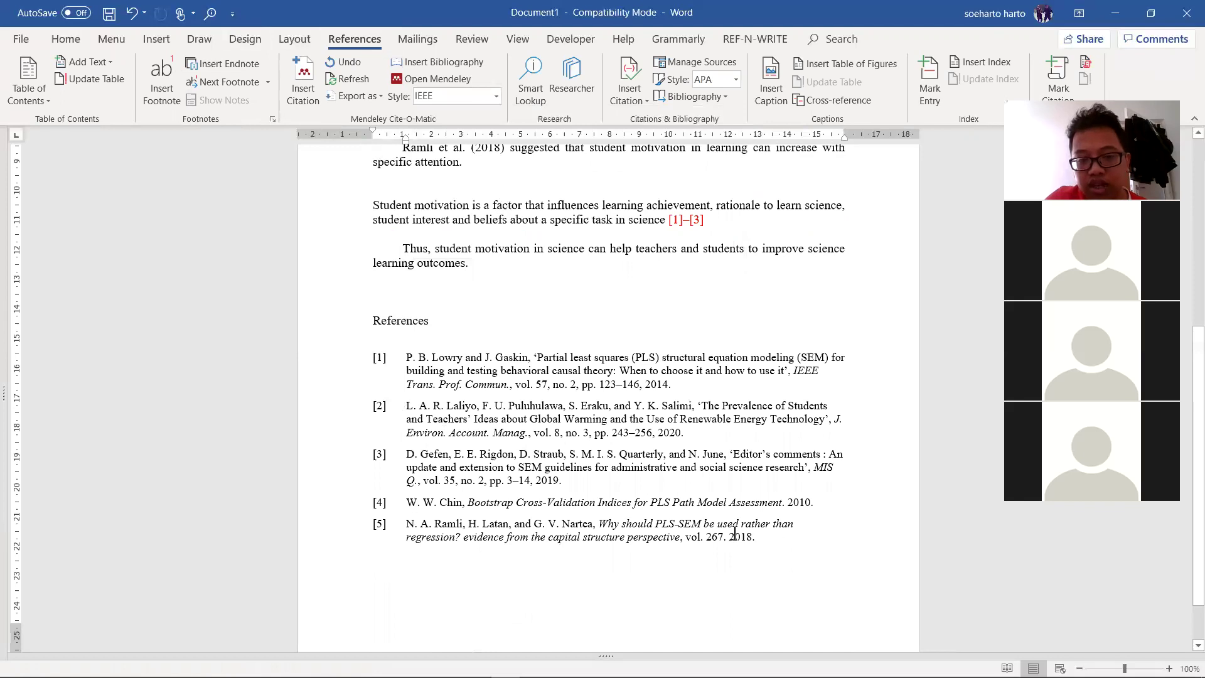
scroll(692, 375, "up", 4)
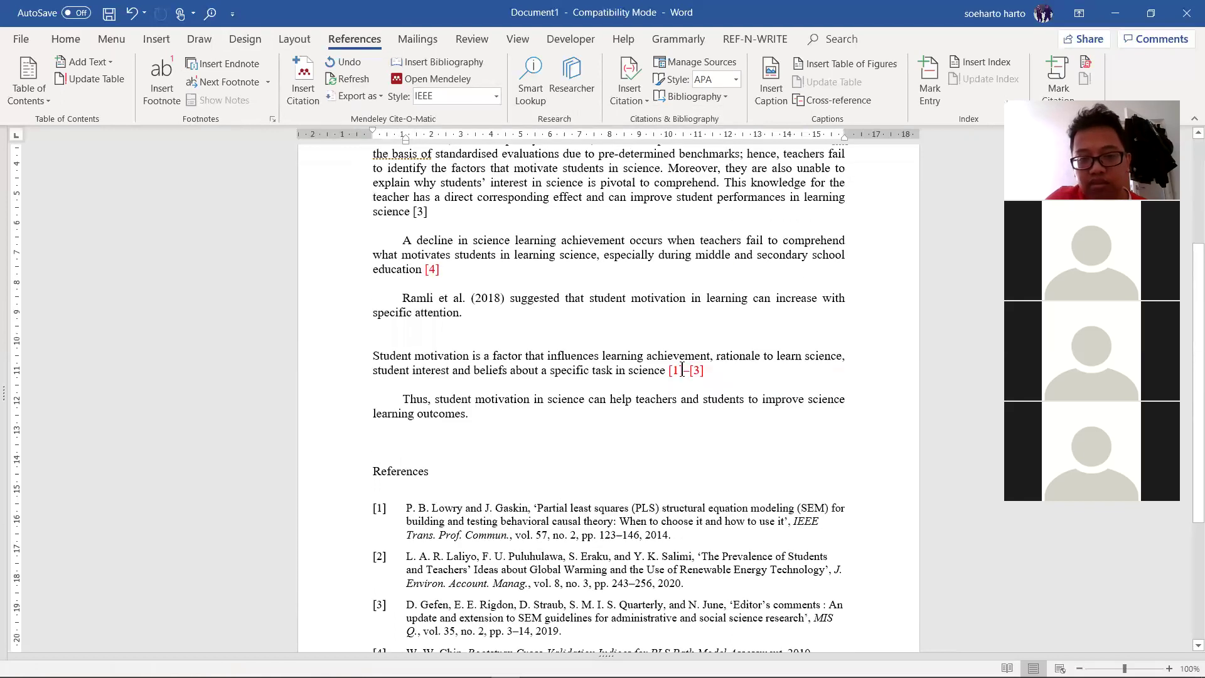
scroll(692, 375, "up", 3)
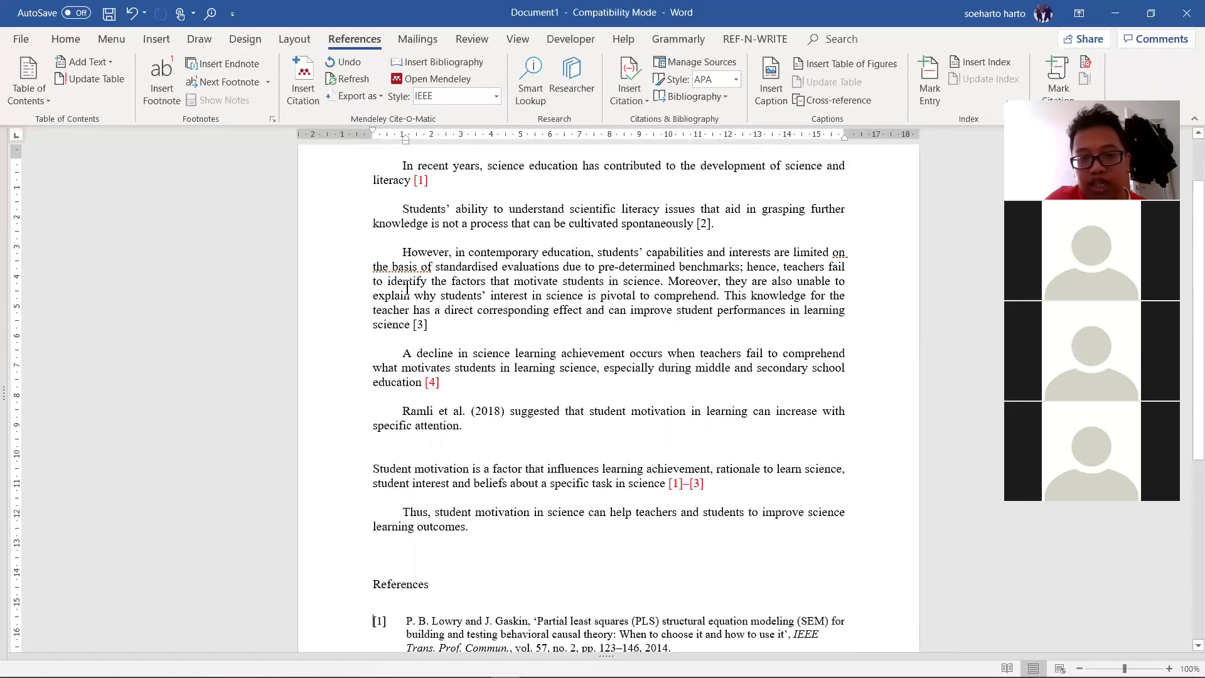
scroll(407, 287, "up", 2)
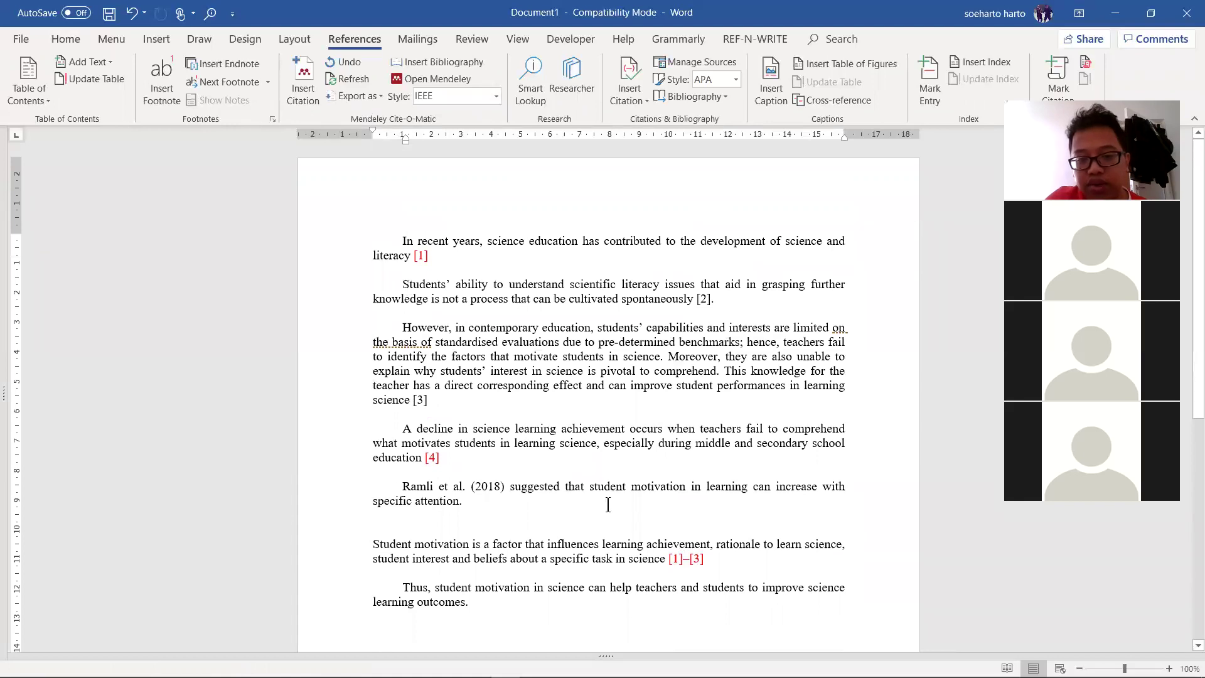
scroll(703, 417, "down", 7)
scroll(706, 479, "down", 4)
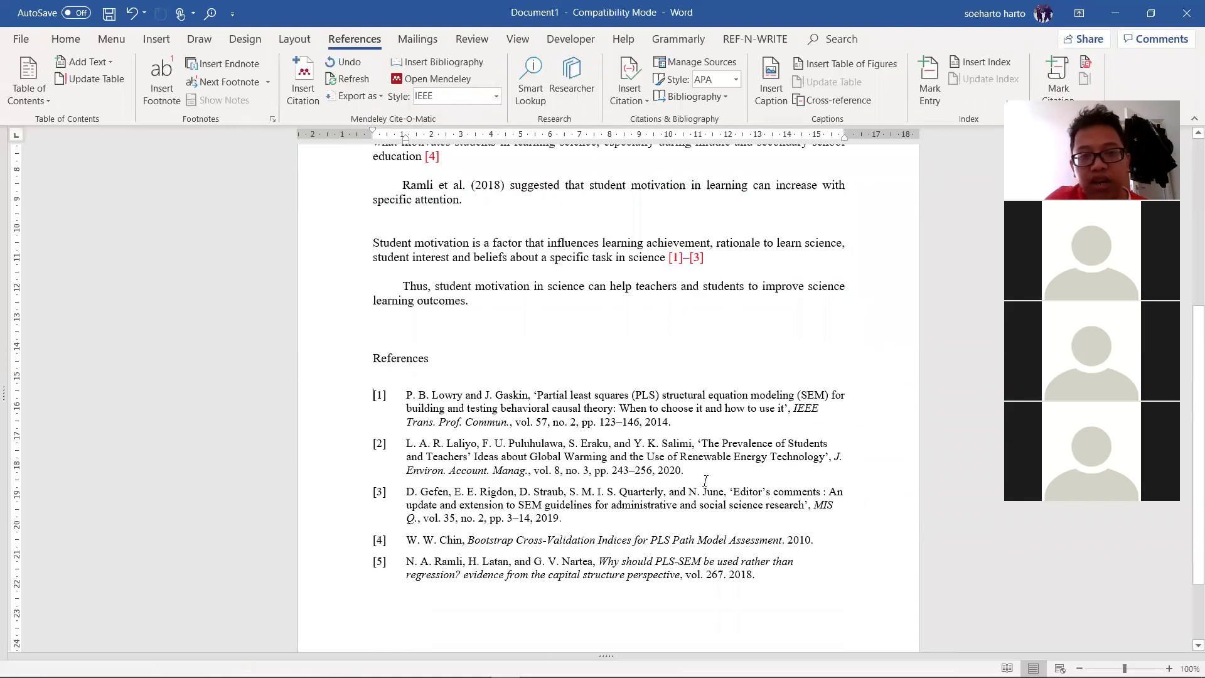
- Join the paragraph starting "Students' ability" to the first paragraph and place a period after citation [1]
scroll(706, 479, "up", 3)
scroll(753, 478, "down", 3)
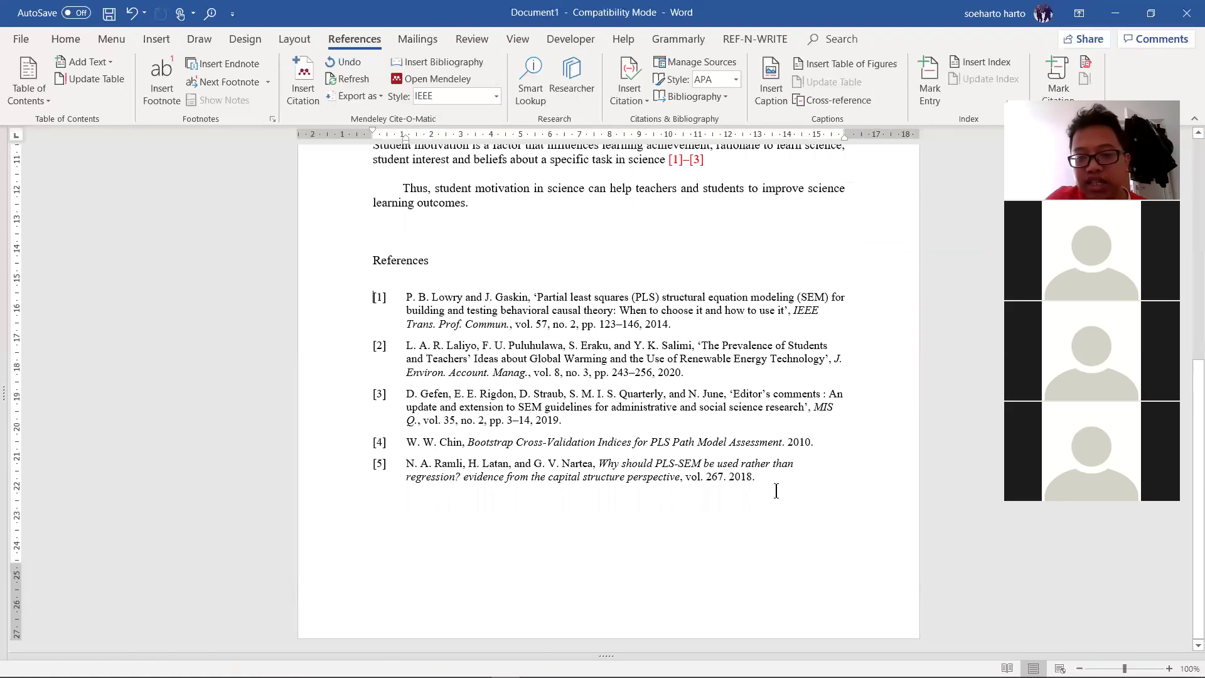
scroll(732, 498, "up", 6)
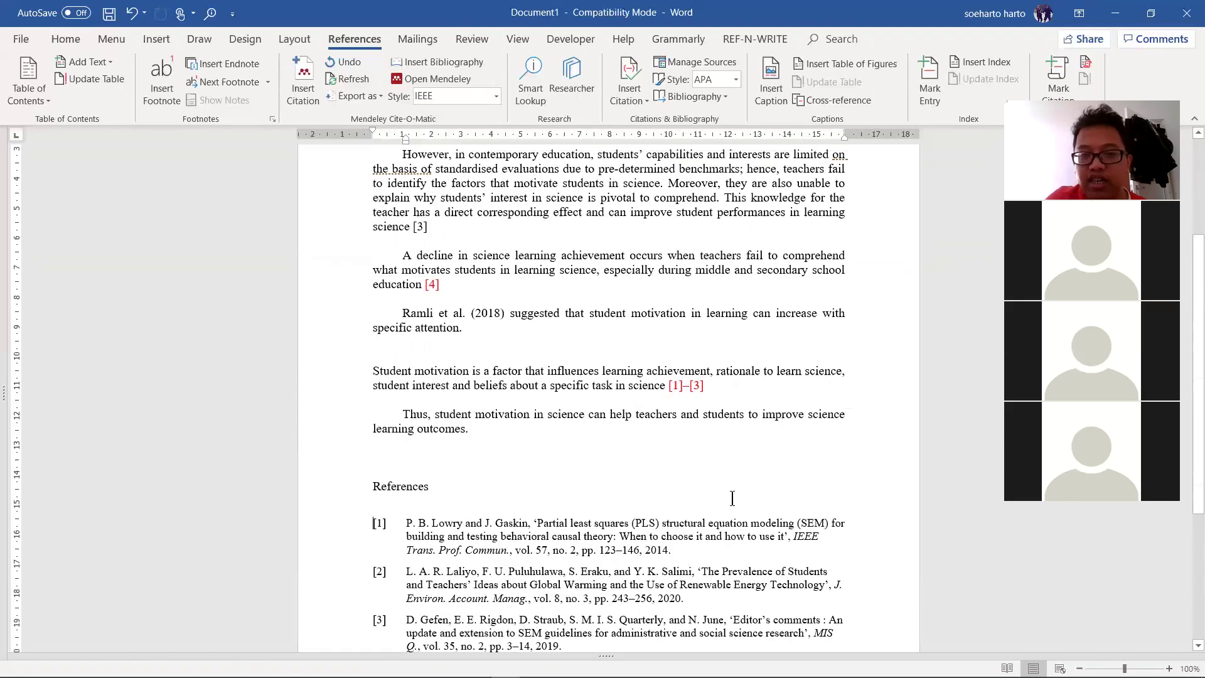
scroll(691, 439, "up", 4)
left_click(406, 261)
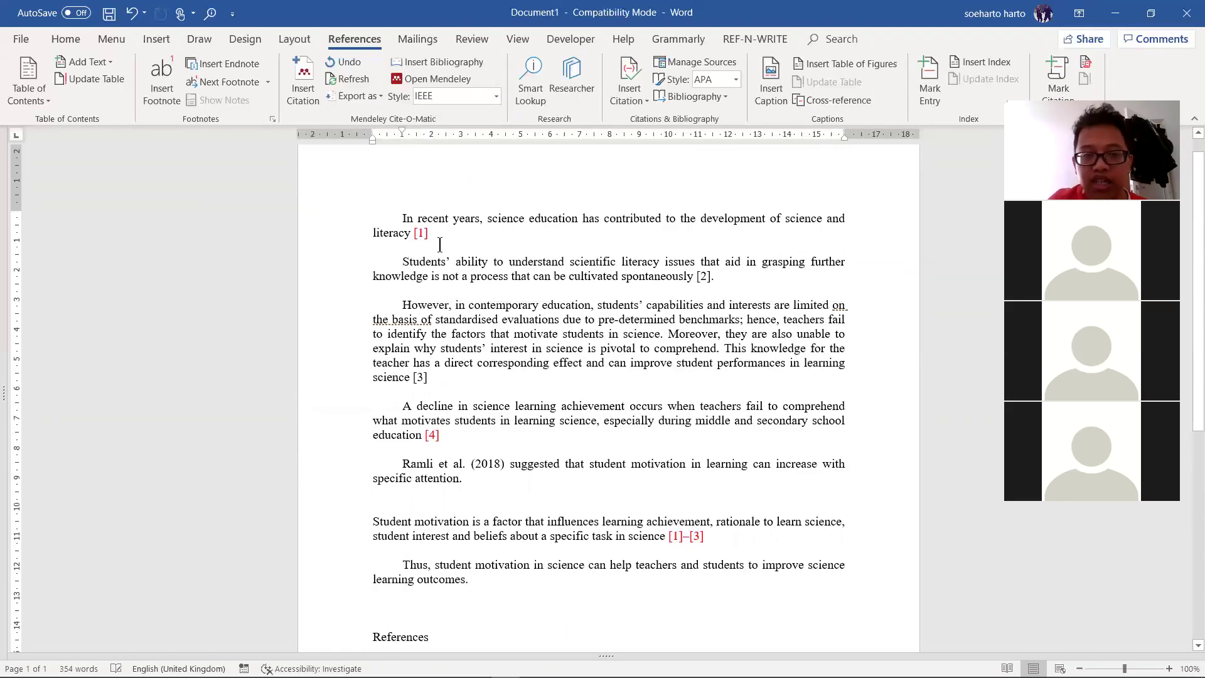
key("BackSpace")
key("BackSpace")
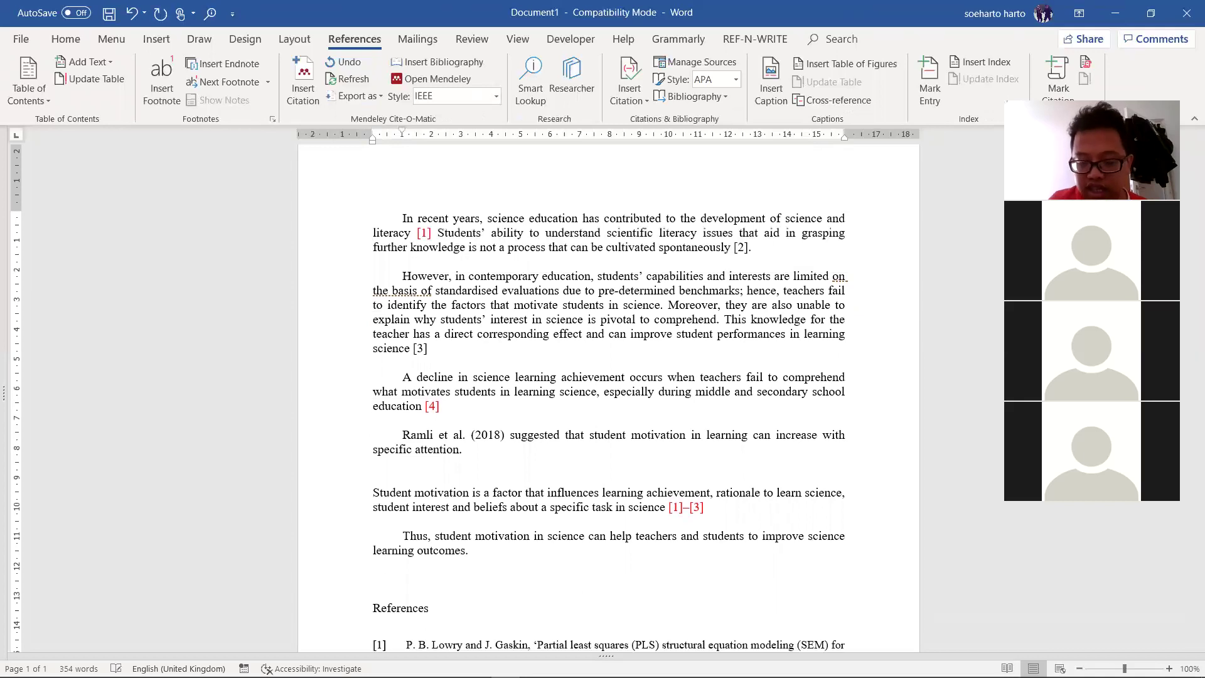
key("BackSpace")
type(".")
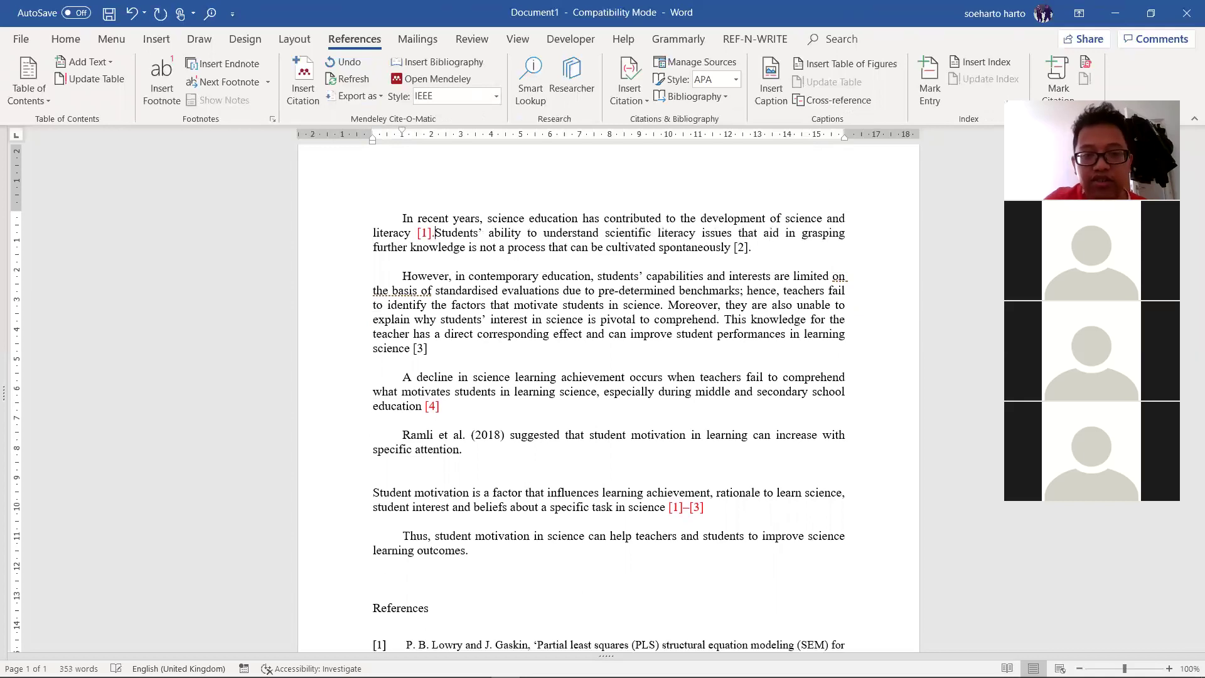
- Join the paragraph starting "However, in contemporary education" to the end of the first paragraph after citation [2]
left_click(402, 276)
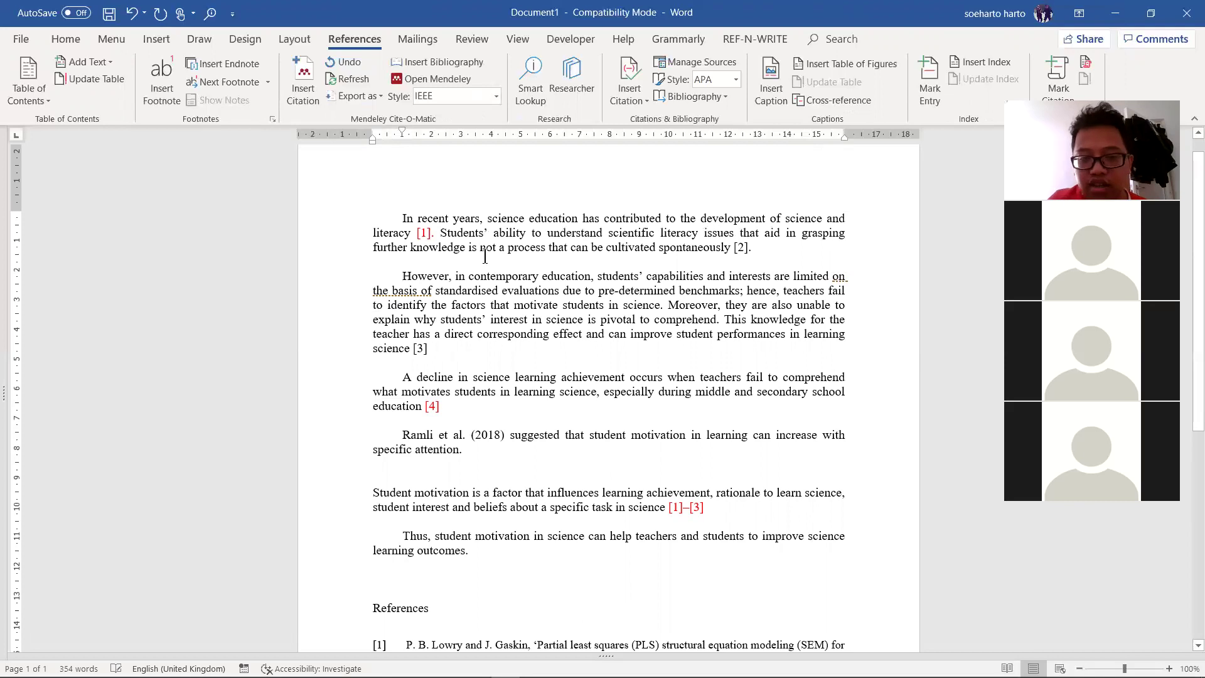
key("BackSpace")
key("BackSpace")
key("BackSpace")
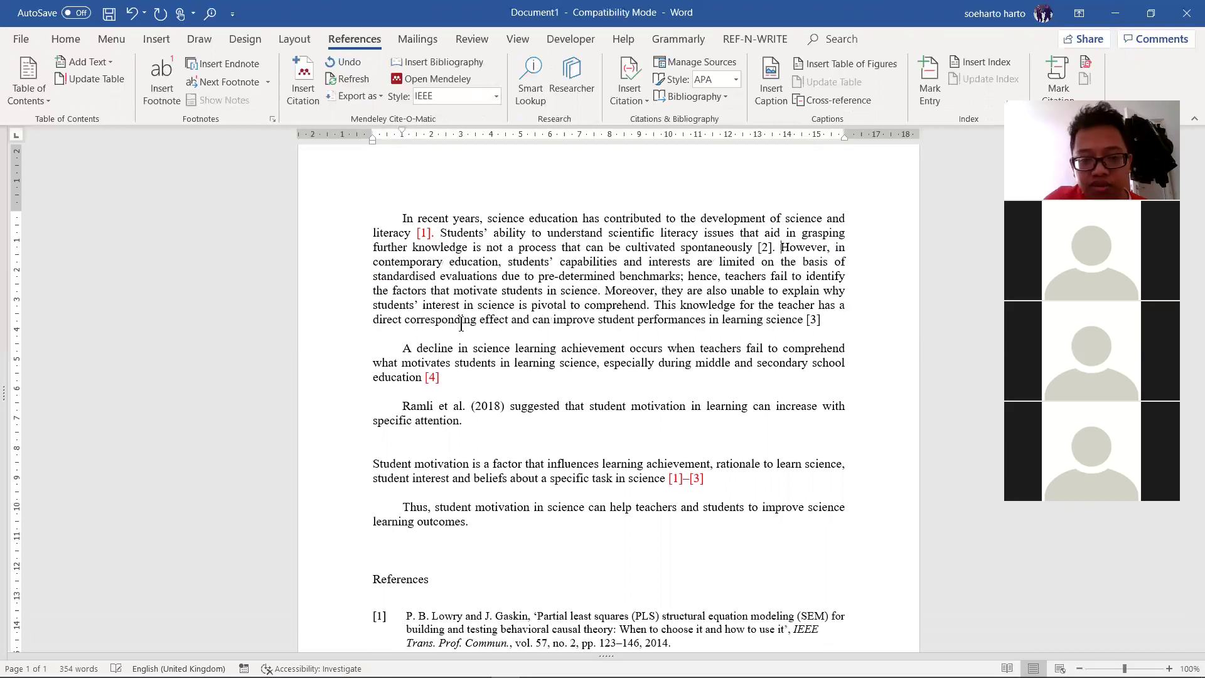
- Join the paragraph starting "A decline in science learning" to the first paragraph and place a period after citation [3]
left_click(398, 348)
key("BackSpace")
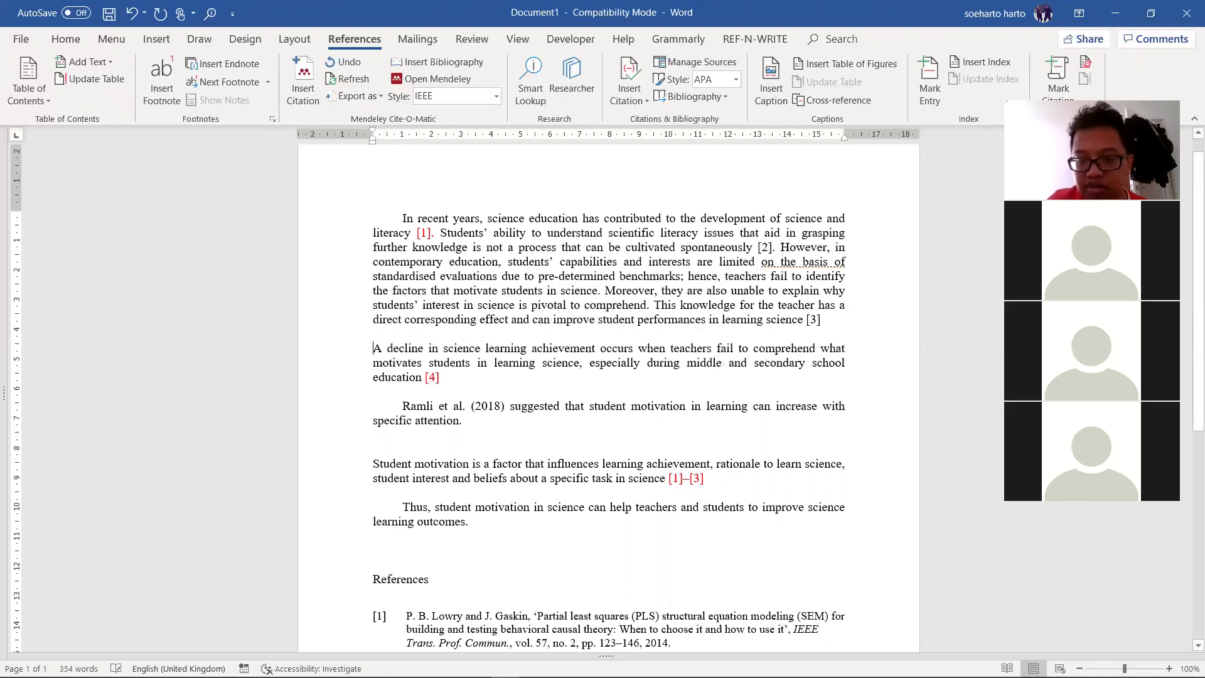
key("BackSpace")
key("BackSpace")
type(". A")
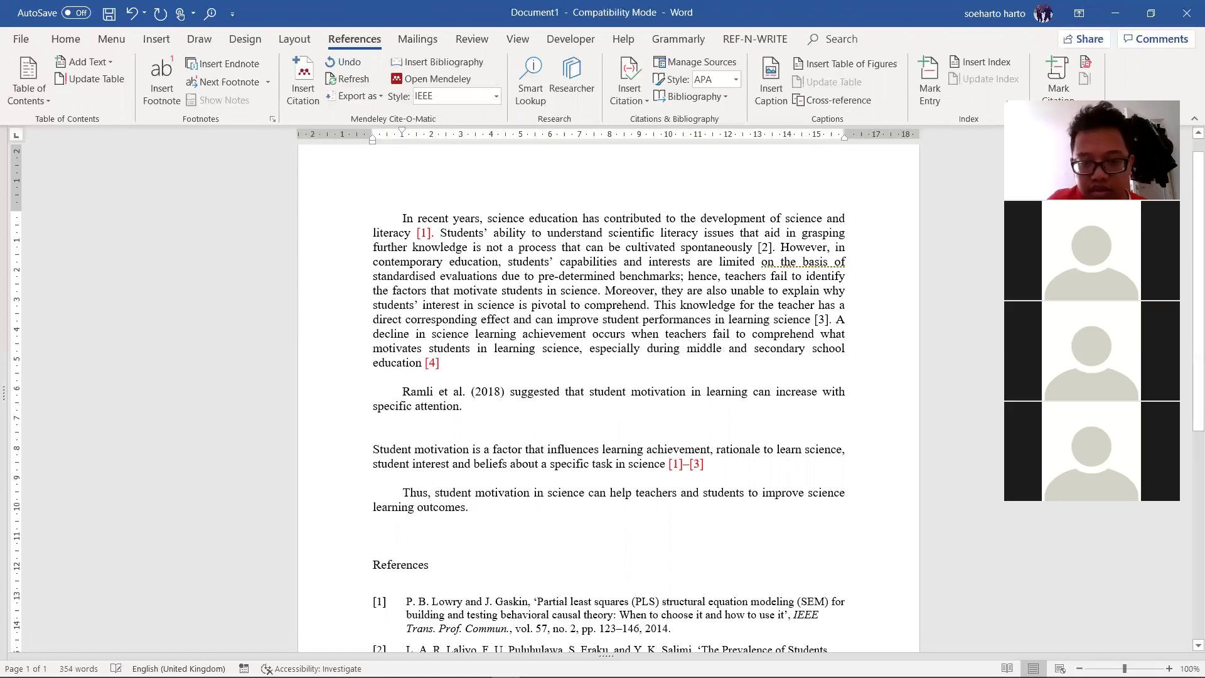
- Add a period after citation [4] and join the next two paragraphs, on specific attention and on student motivation as a factor, to the first paragraph
key("BackSpace")
key("BackSpace")
key("BackSpace")
type(".")
left_click(375, 420)
key("BackSpace")
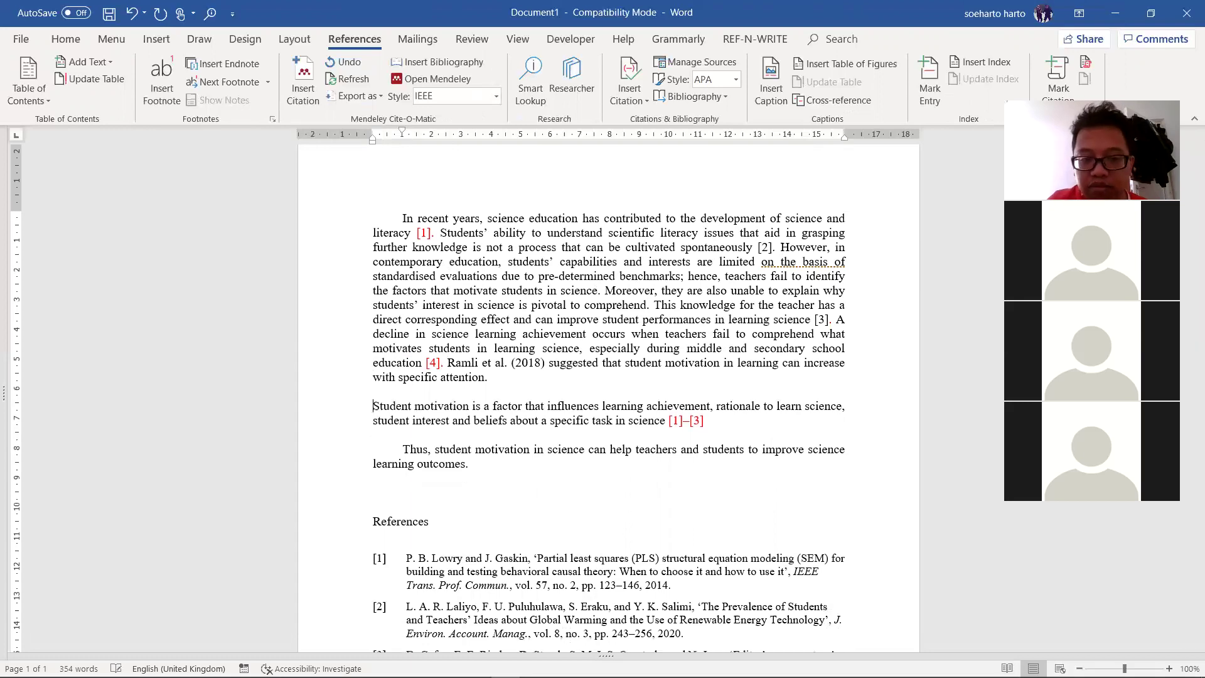
key("BackSpace")
key("BackSpace")
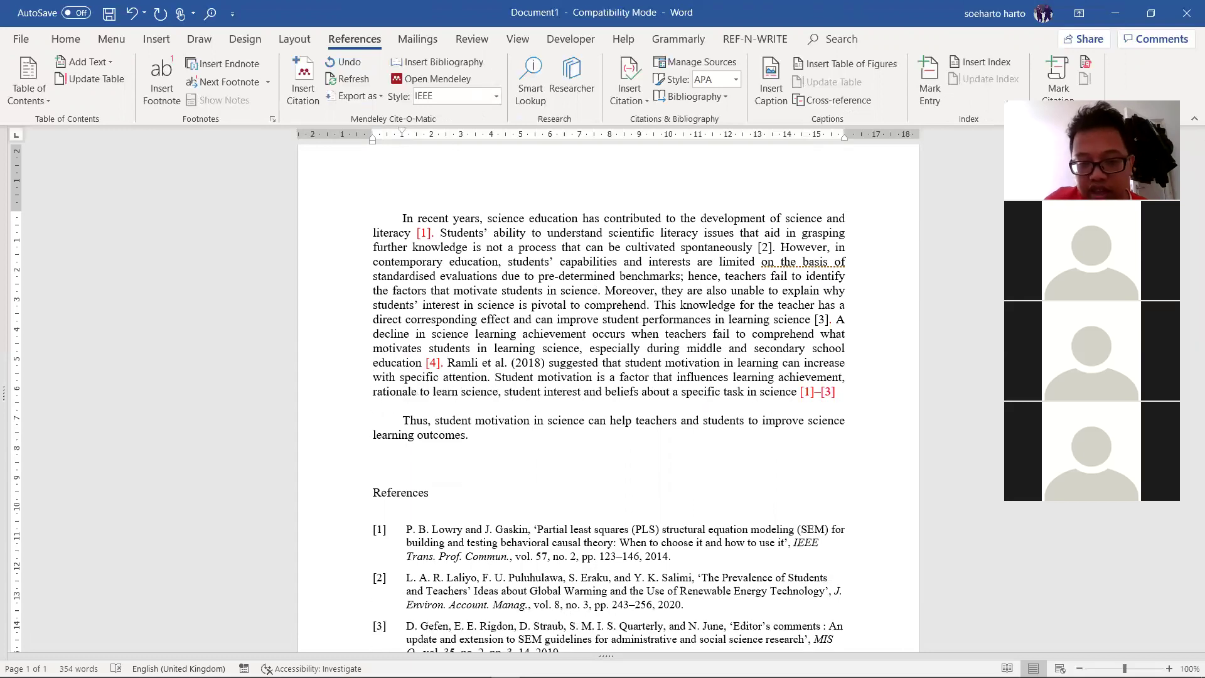
- Join the closing paragraph starting "Thus, student motivation" to the first paragraph and place a period after citation [1]–[3]
left_click(400, 421)
key("BackSpace")
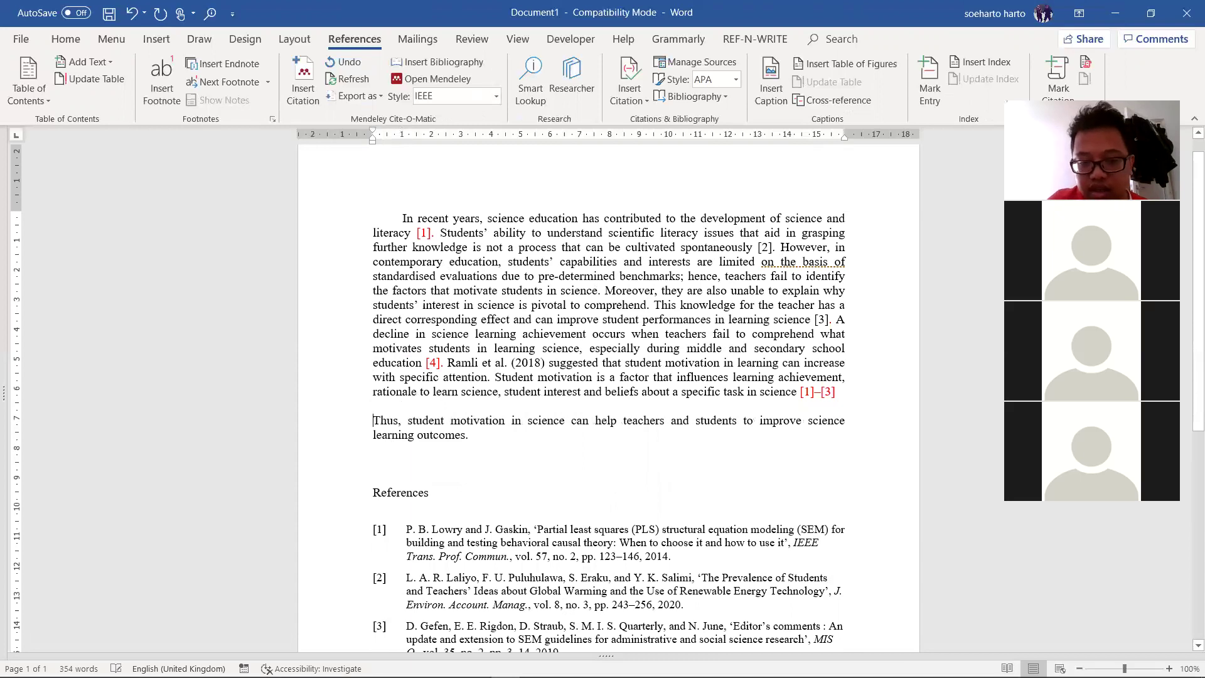
key("BackSpace")
key("BackSpace")
type(".")
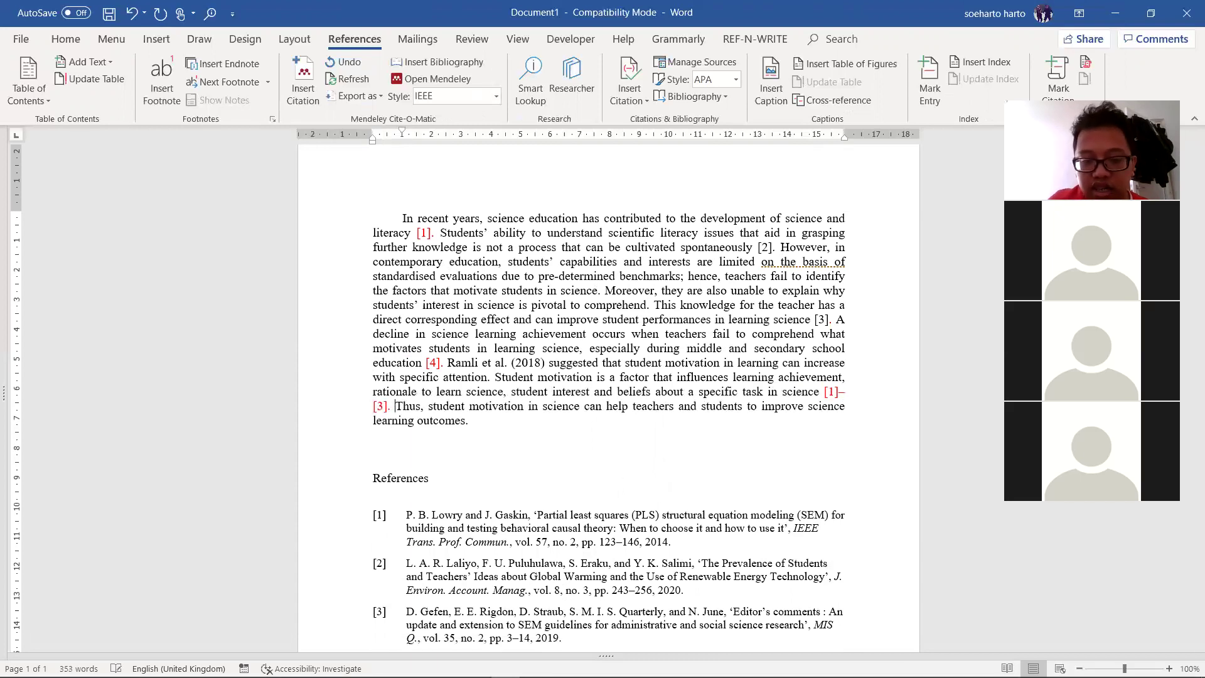
scroll(478, 464, "down", 5)
scroll(646, 460, "up", 5)
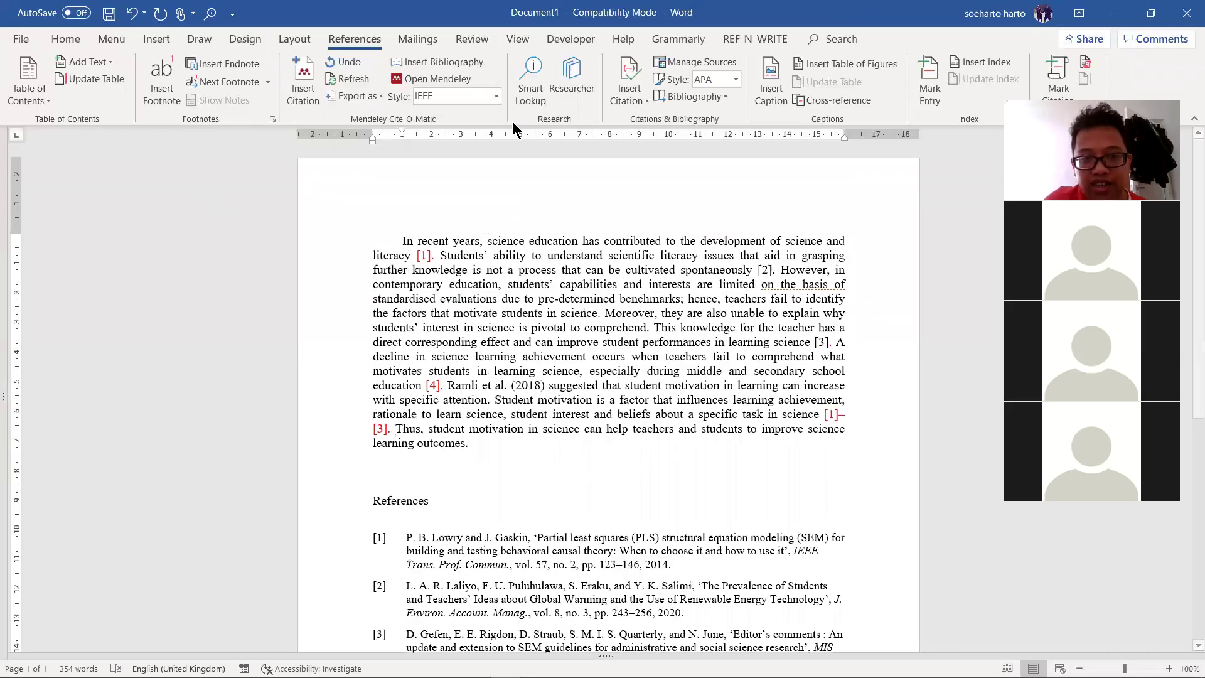
- Switch the Mendeley citation style to American Psychological Association 7th edition and review the reformatted citations and reference list
left_click(496, 96)
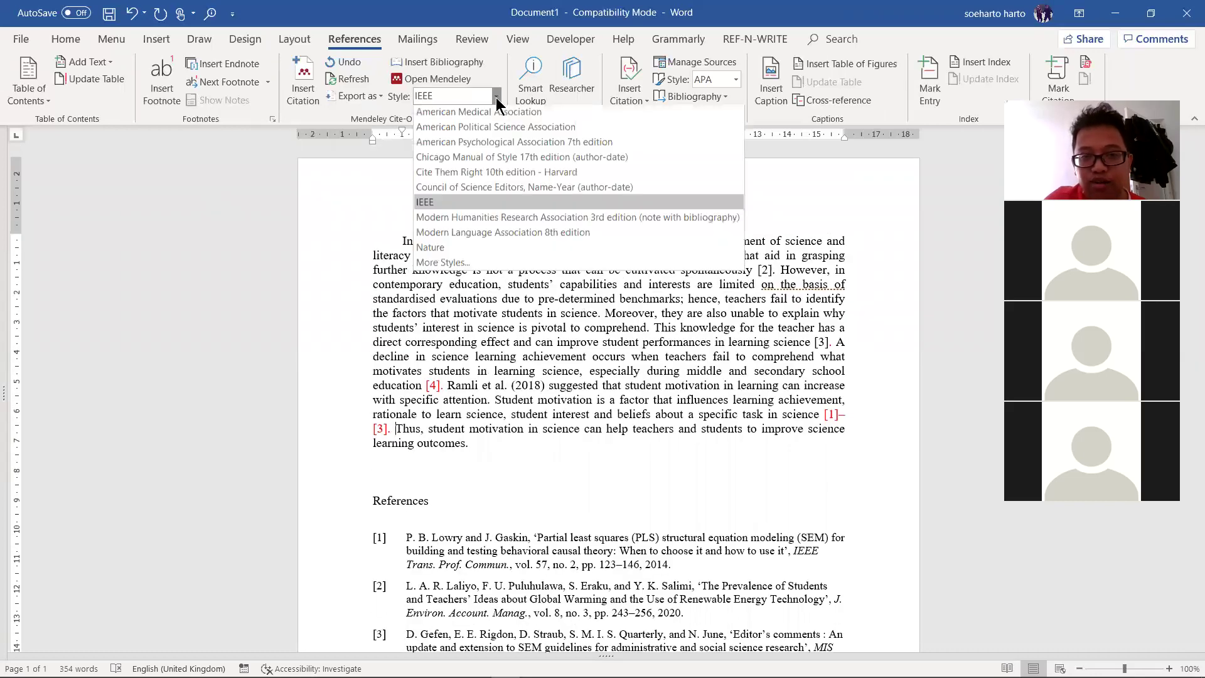
left_click(524, 146)
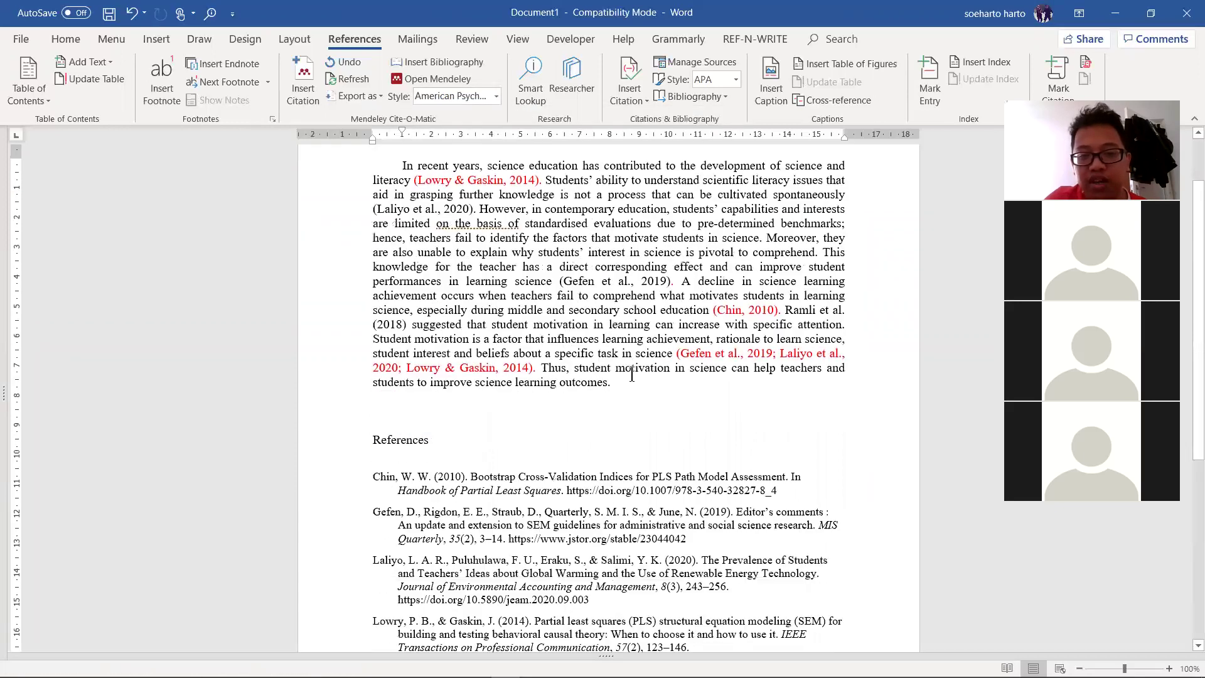
scroll(632, 371, "down", 5)
scroll(632, 375, "up", 3)
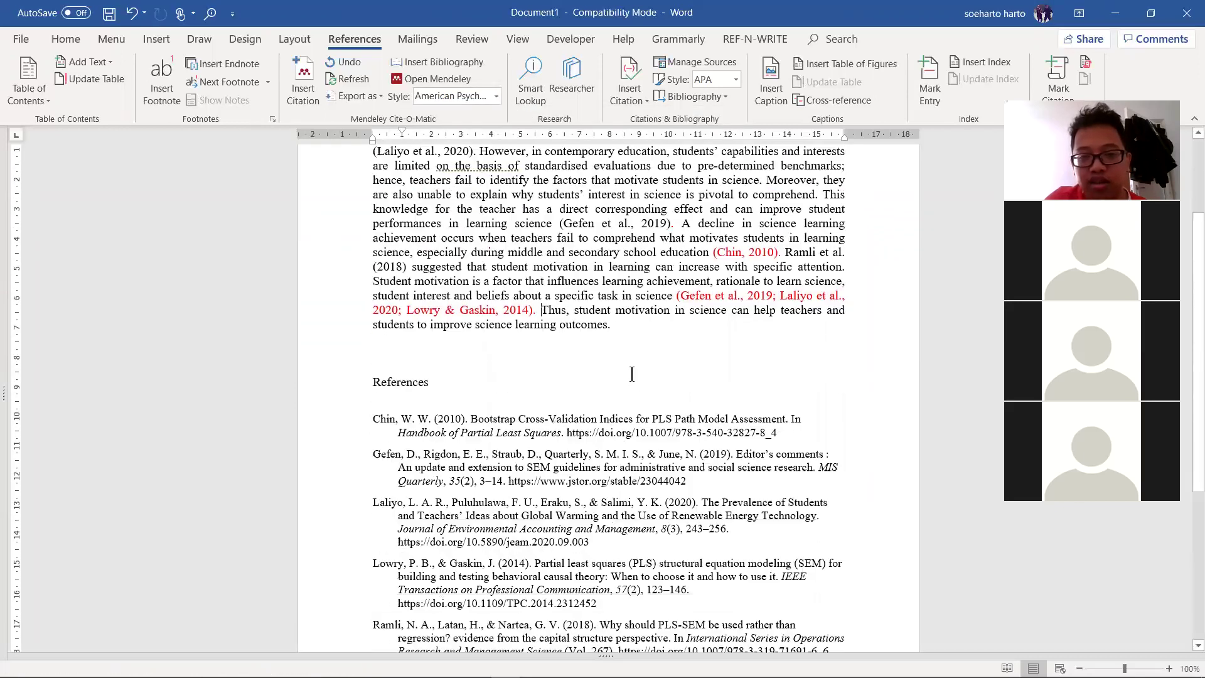
scroll(628, 390, "down", 3)
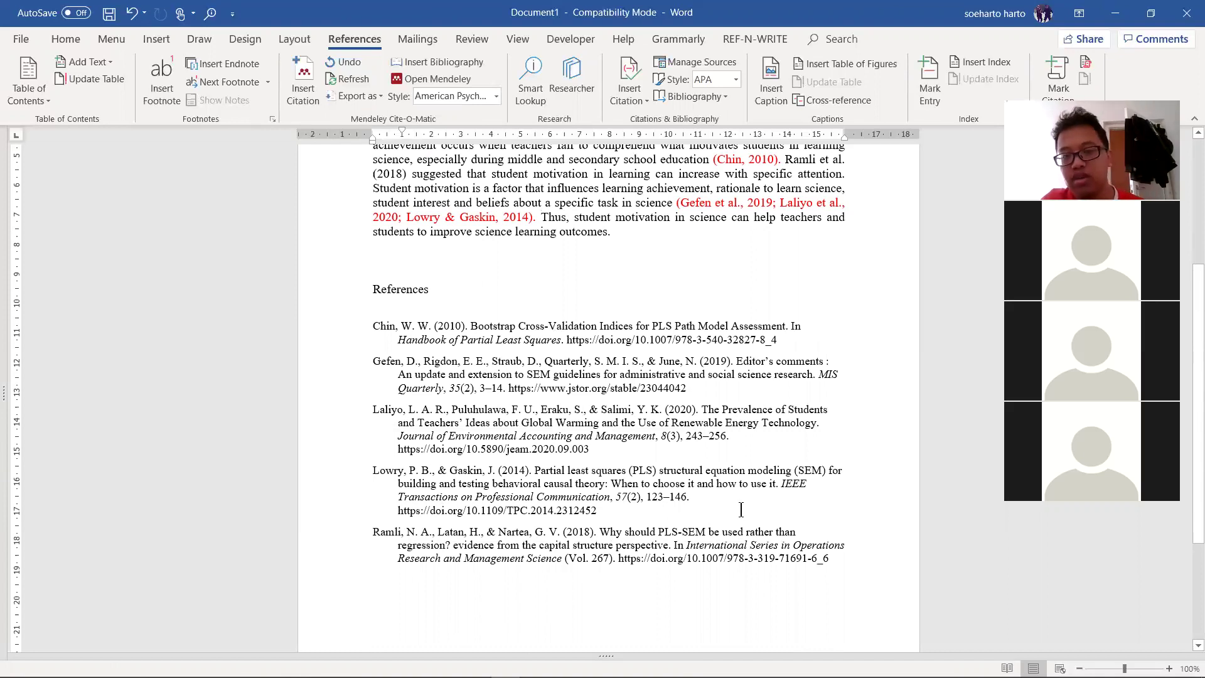
scroll(752, 527, "down", 2)
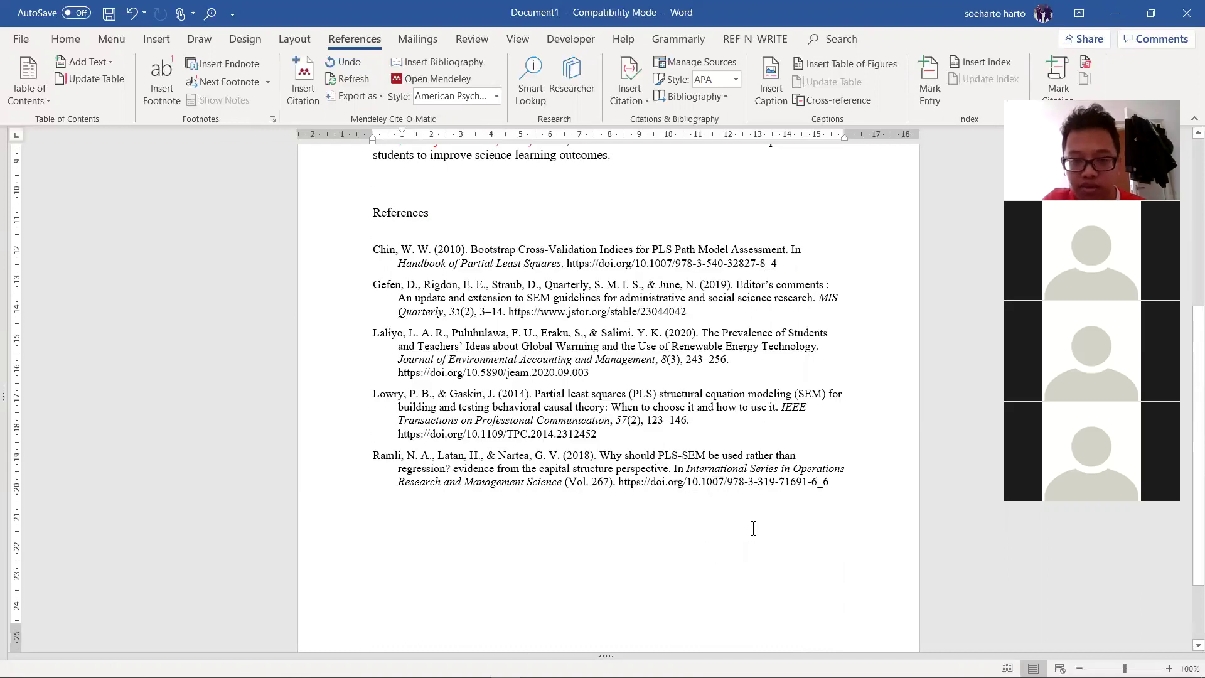
scroll(754, 529, "up", 8)
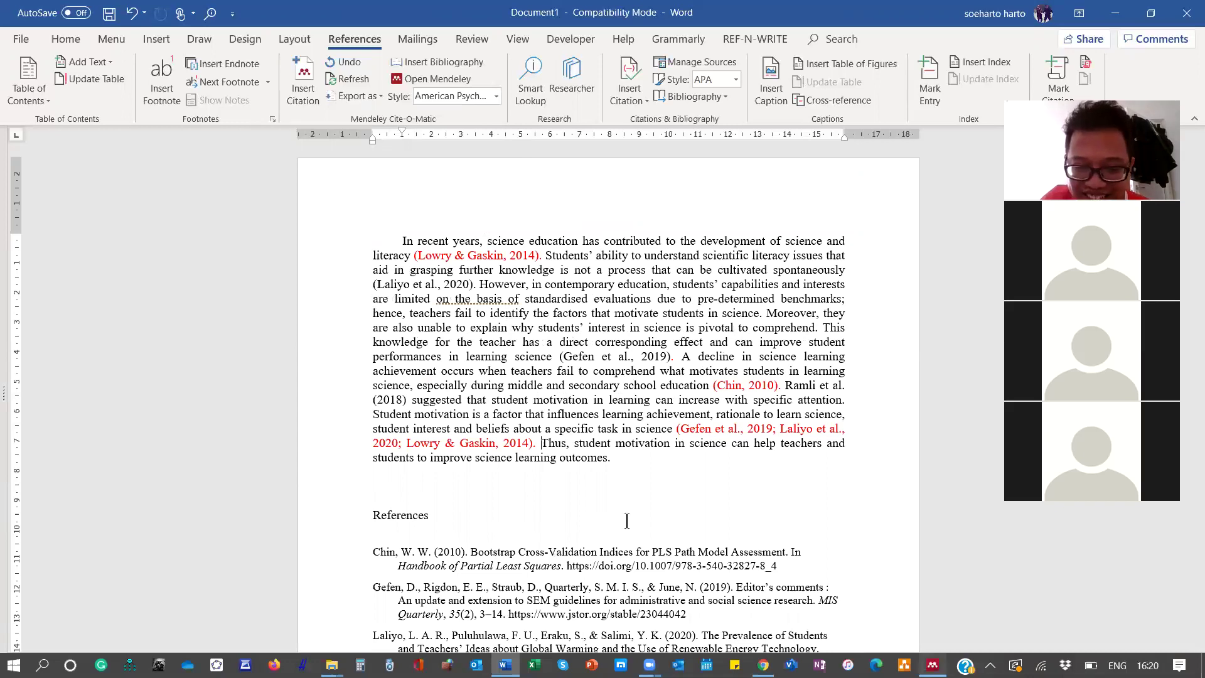
left_click(626, 480)
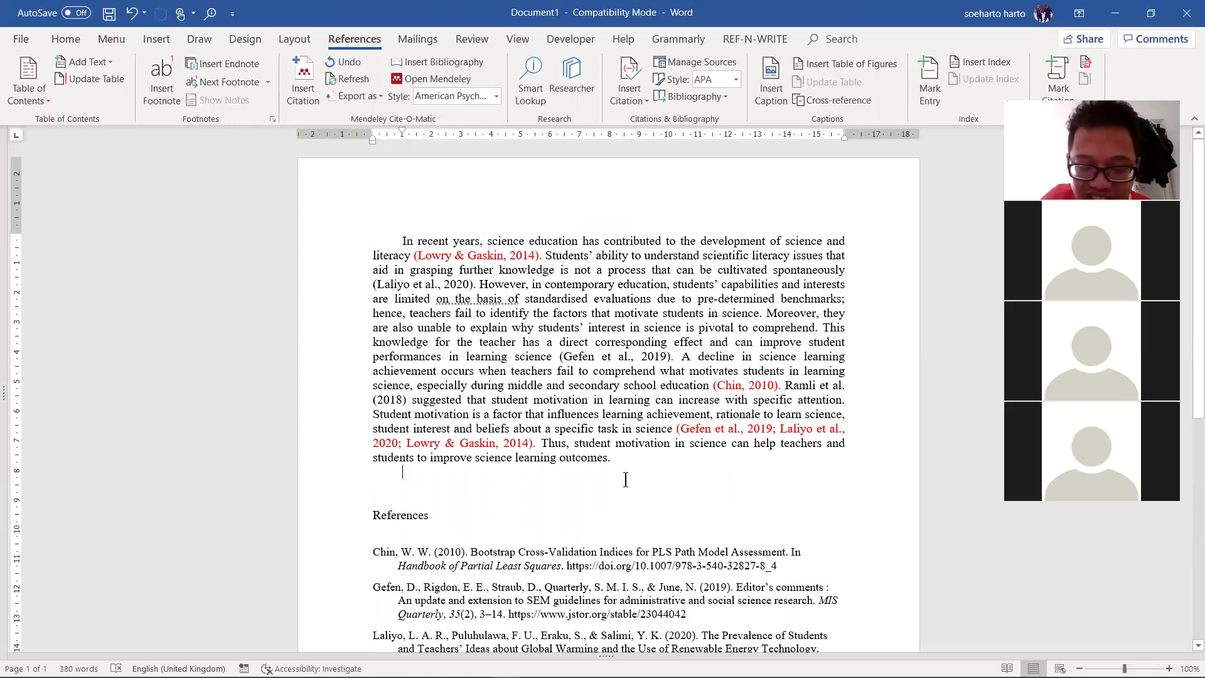
scroll(626, 480, "down", 2)
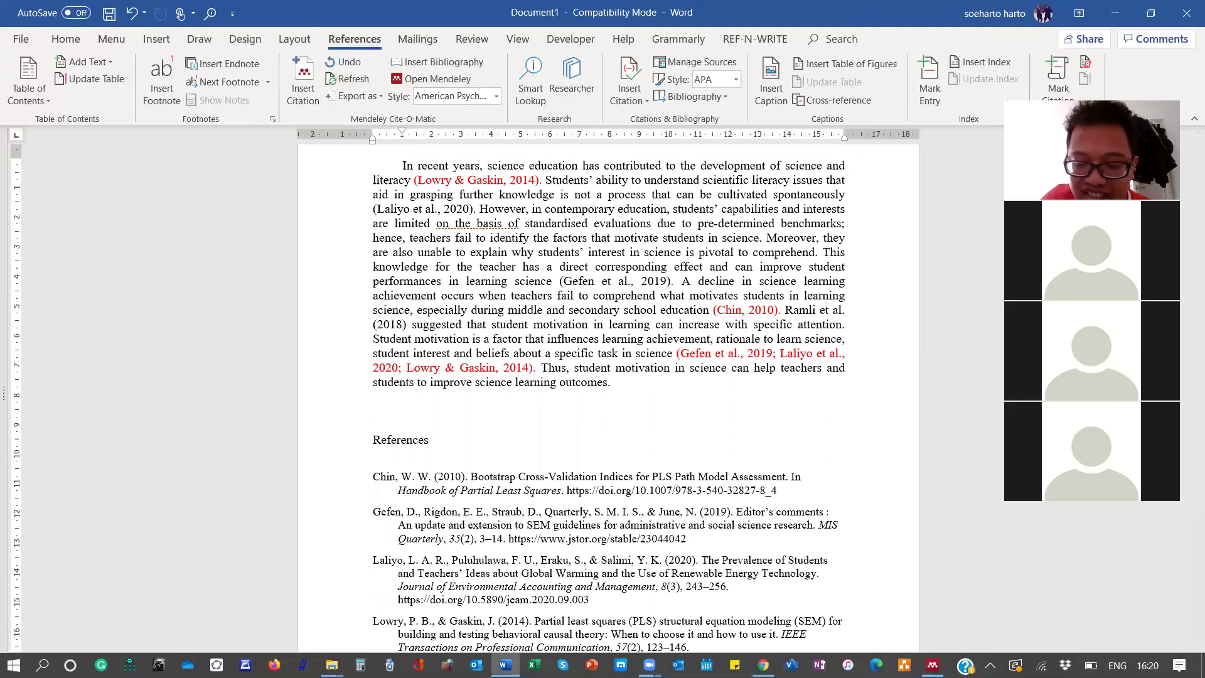
- Switch to Mendeley Desktop to view the references in the Manuscript 1 folder, and return to the Word document to review its text
mouse_move(933, 666)
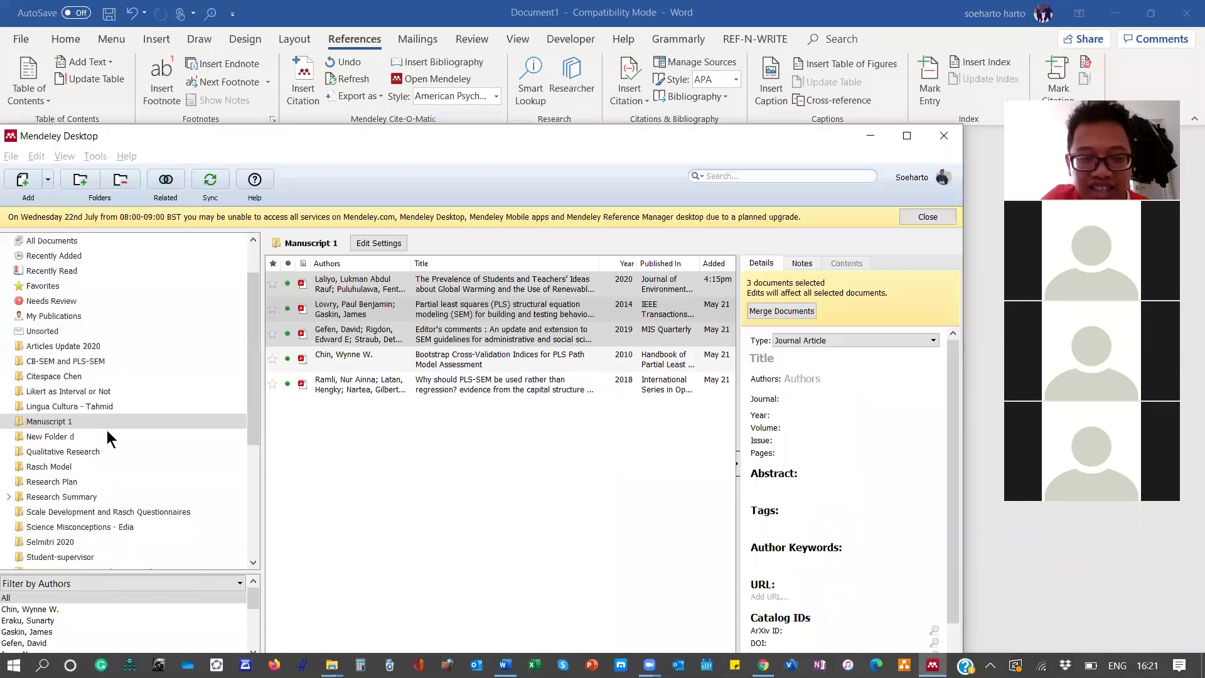
scroll(107, 409, "down", 2)
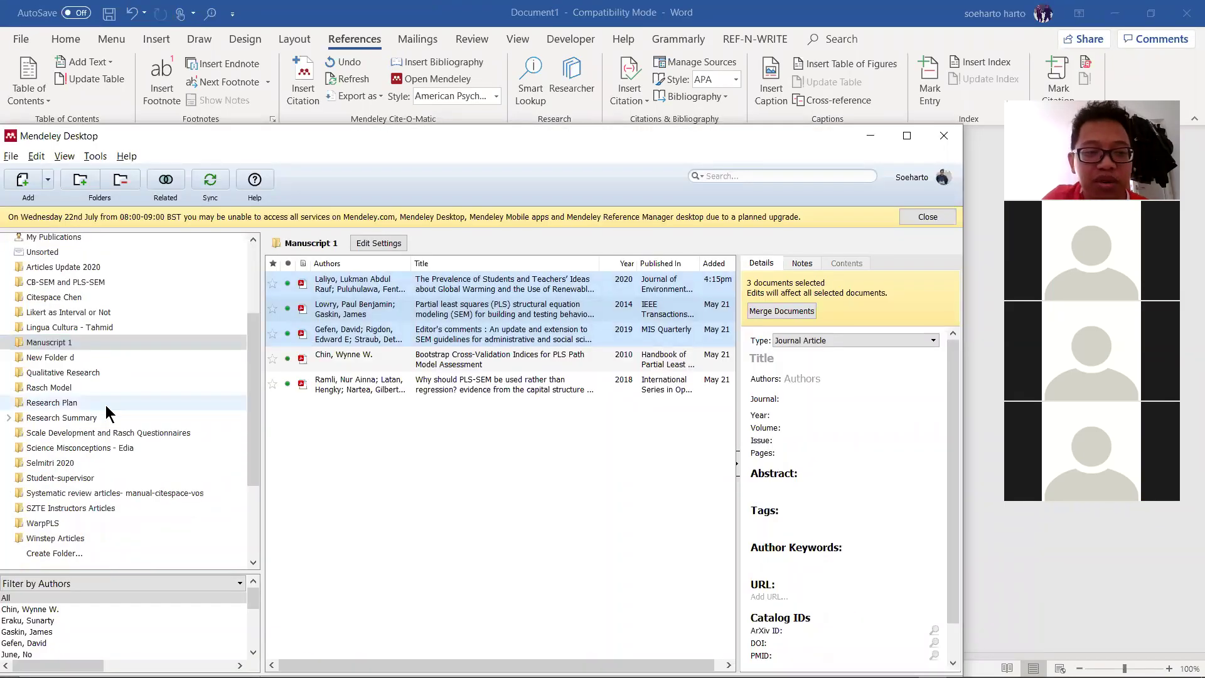
left_click(58, 346)
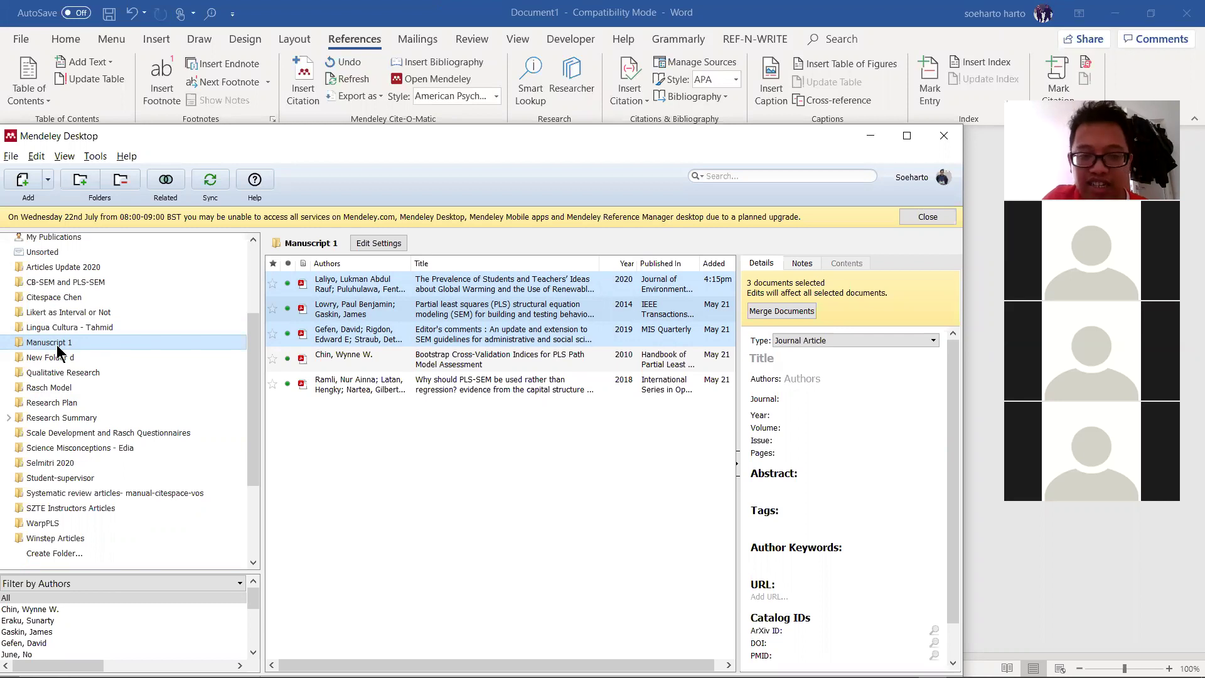
left_click_drag(332, 135, 363, 109)
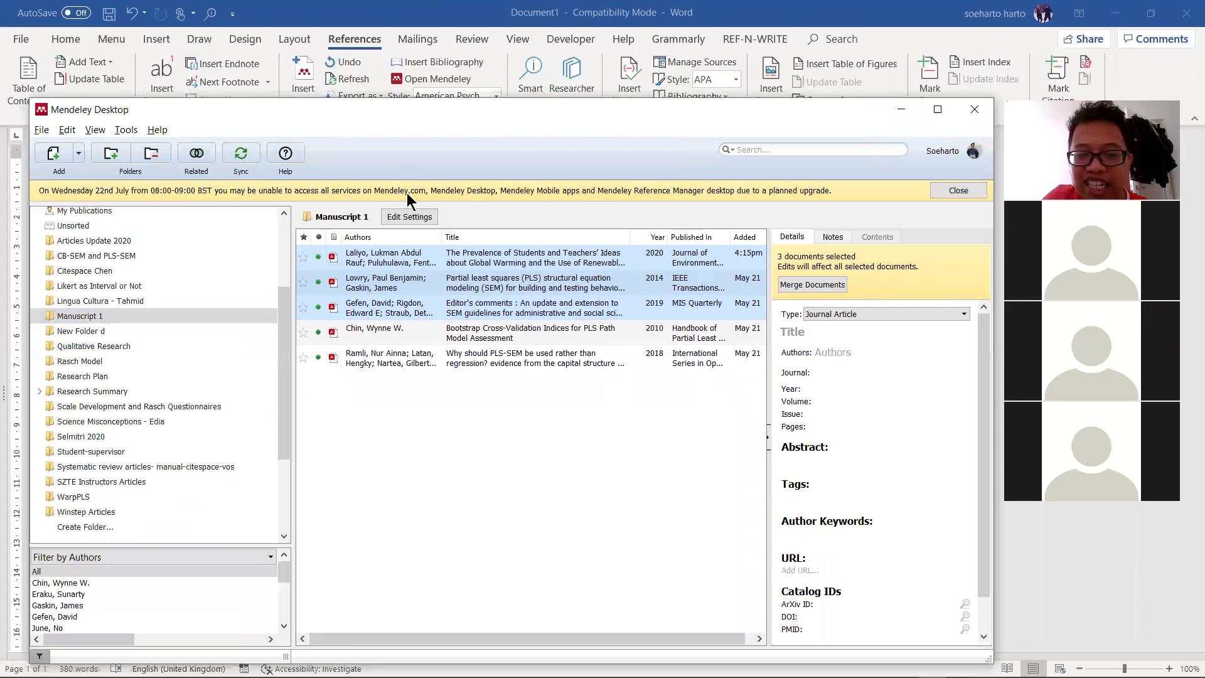
left_click(545, 555)
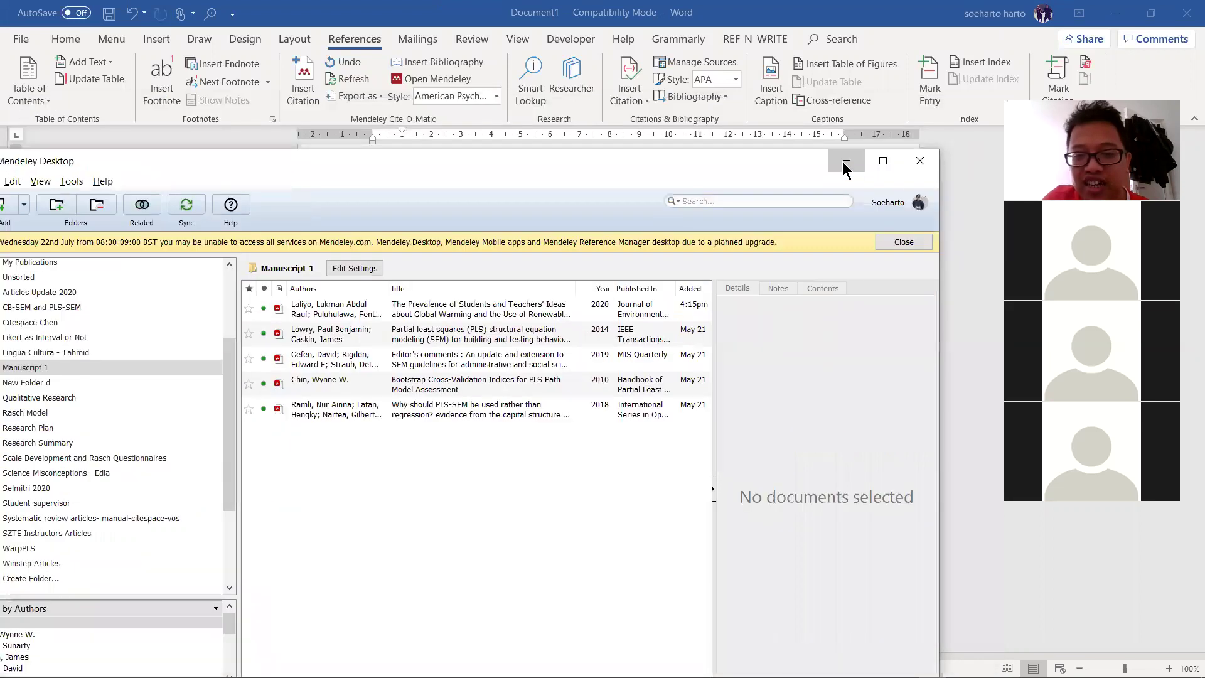
left_click(844, 162)
scroll(618, 358, "down", 1)
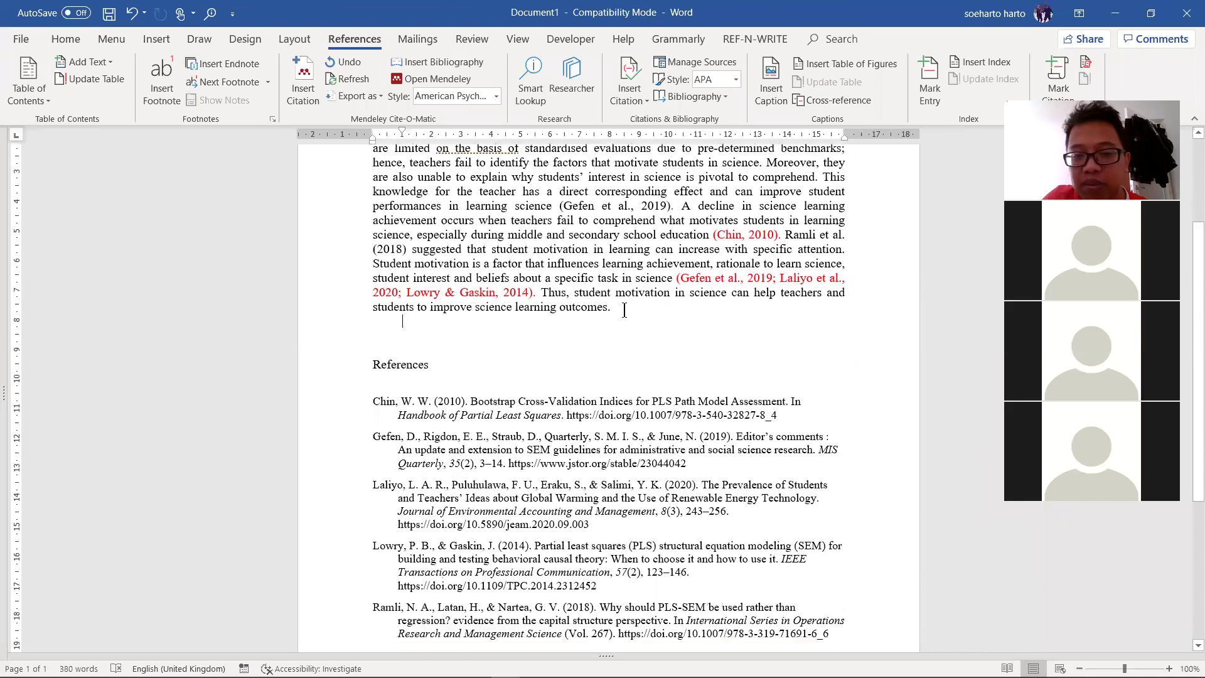
scroll(576, 331, "up", 1)
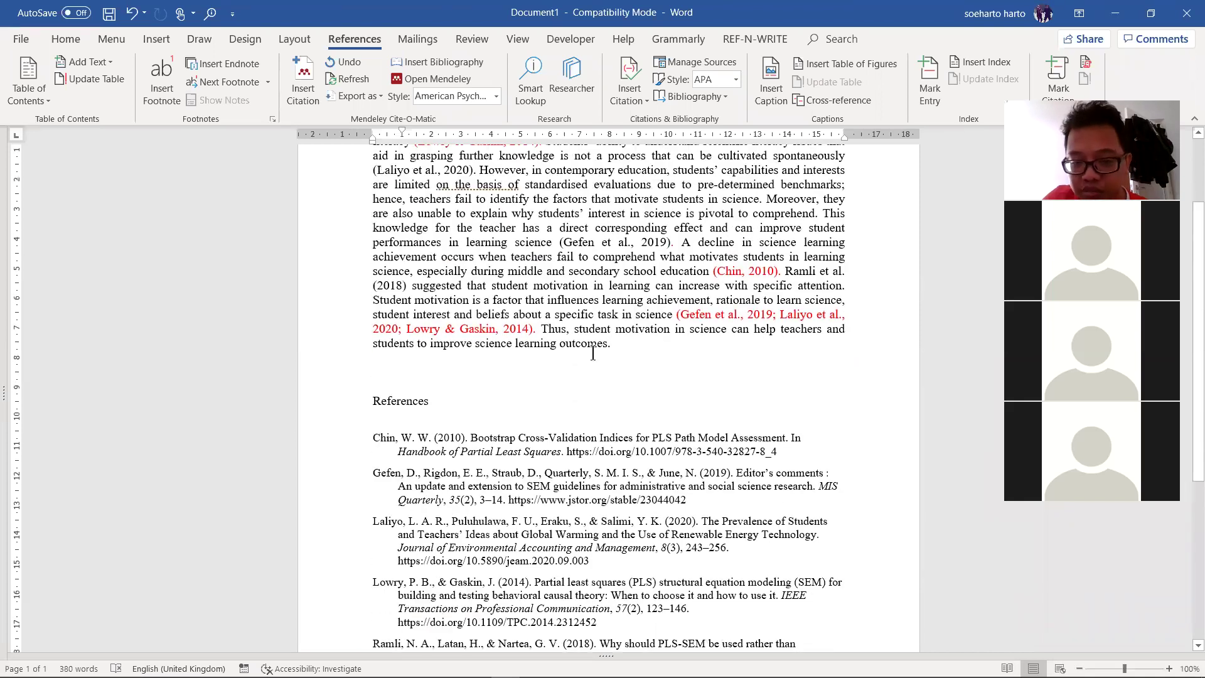
scroll(623, 361, "up", 2)
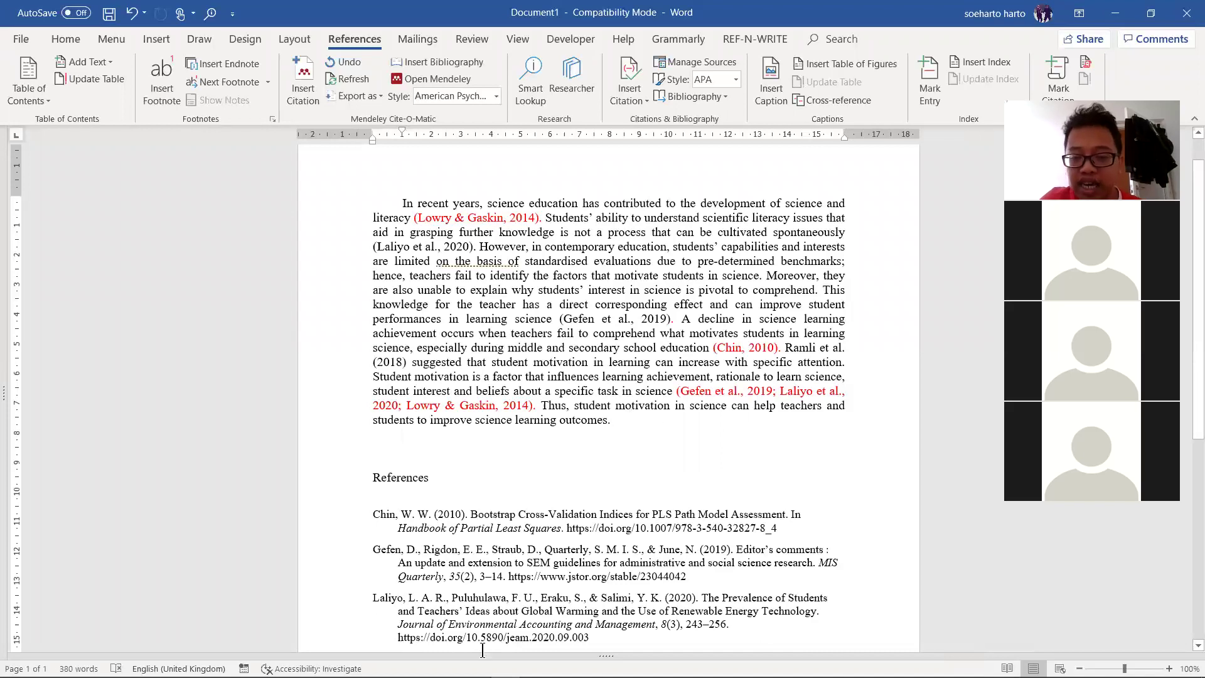
- Switch to the Chrome browser, search the web for "google scholar" in a new tab, and open the Google Scholar site
mouse_move(482, 675)
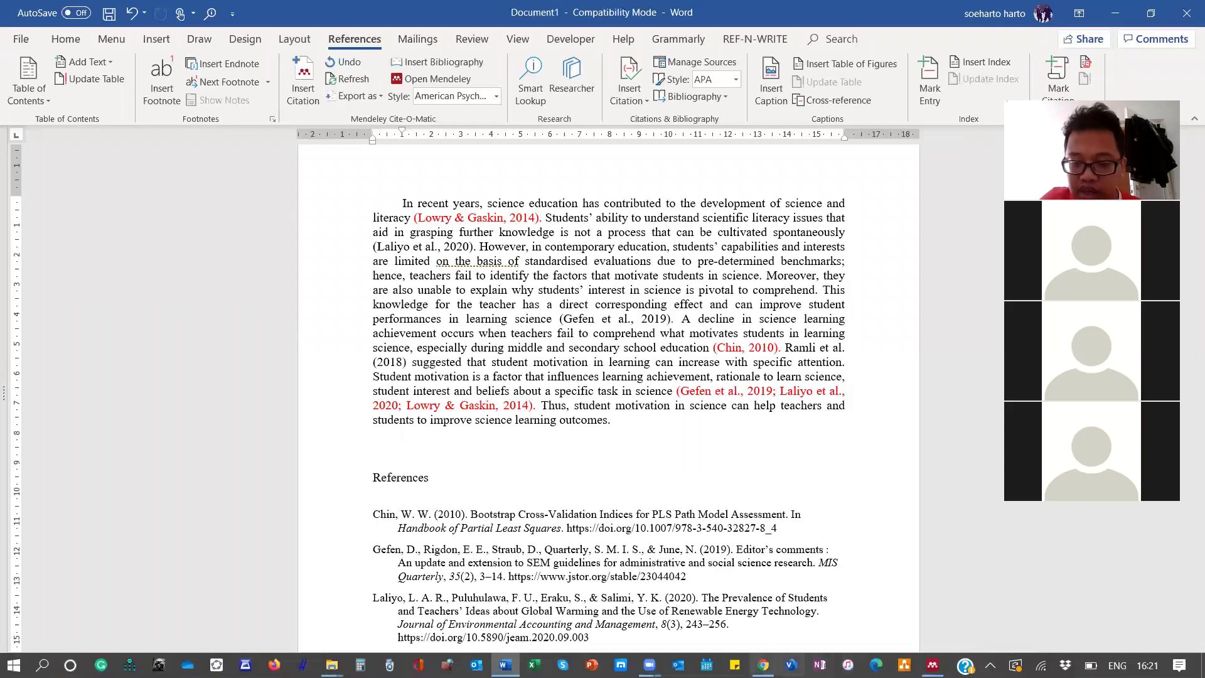
left_click(763, 666)
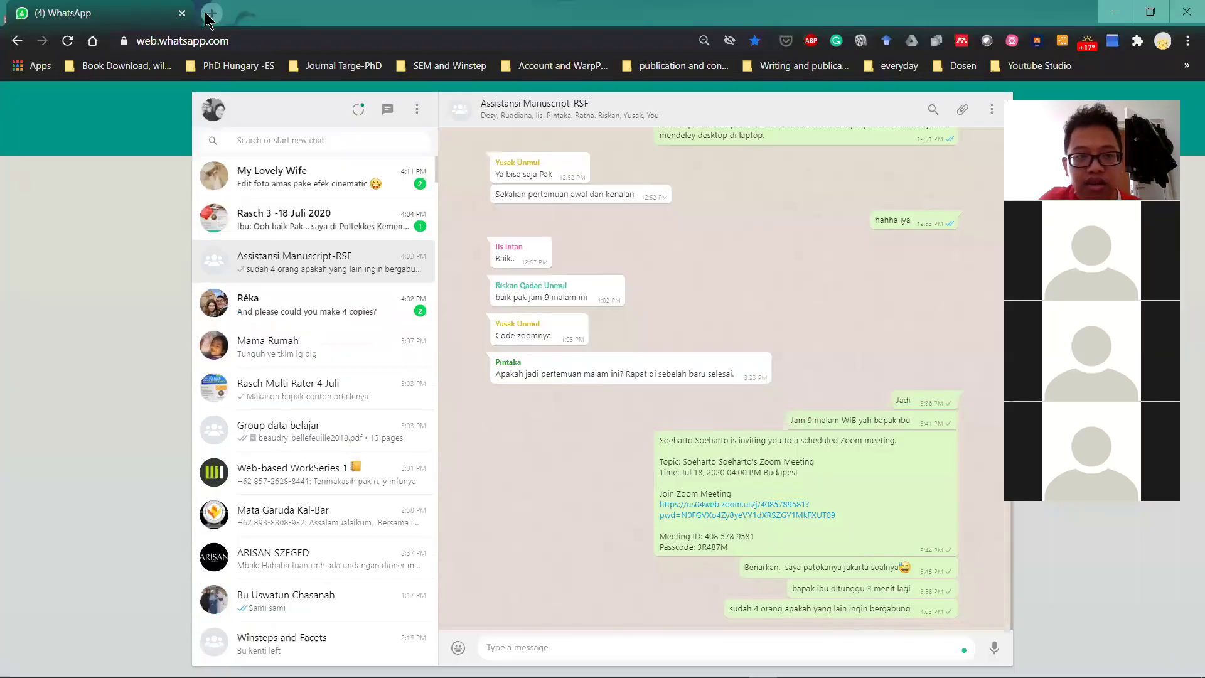
left_click(207, 13)
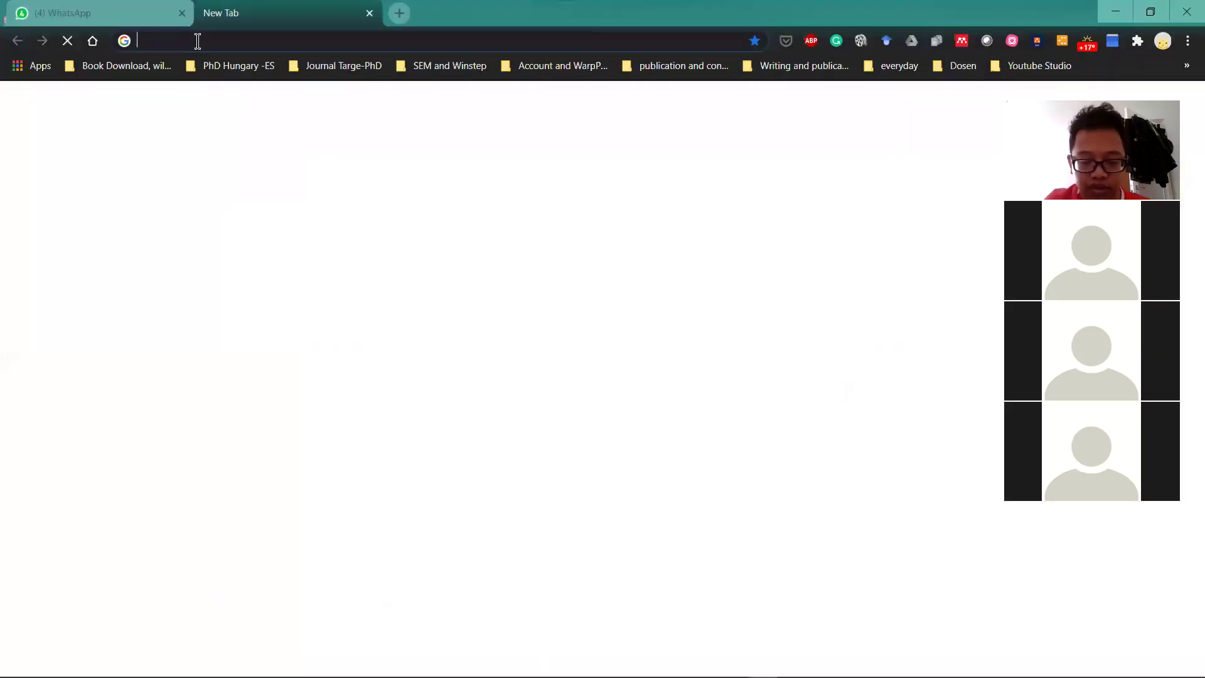
type("f")
key("BackSpace")
type("go")
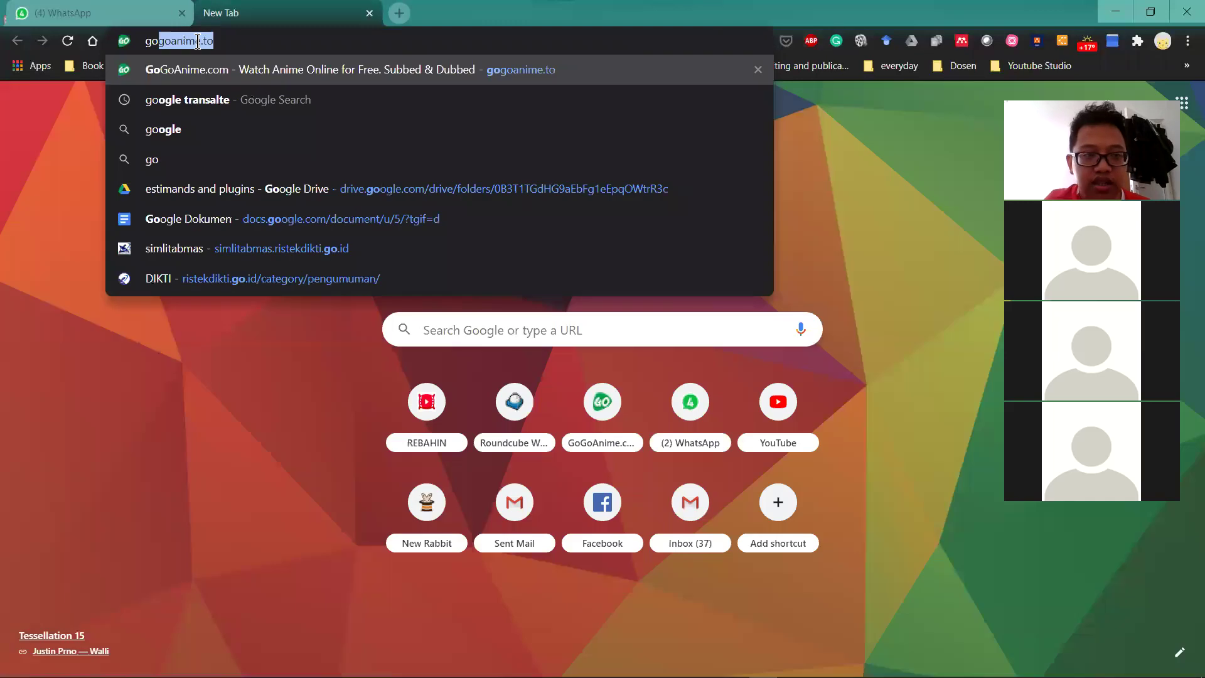
type("ogle sc")
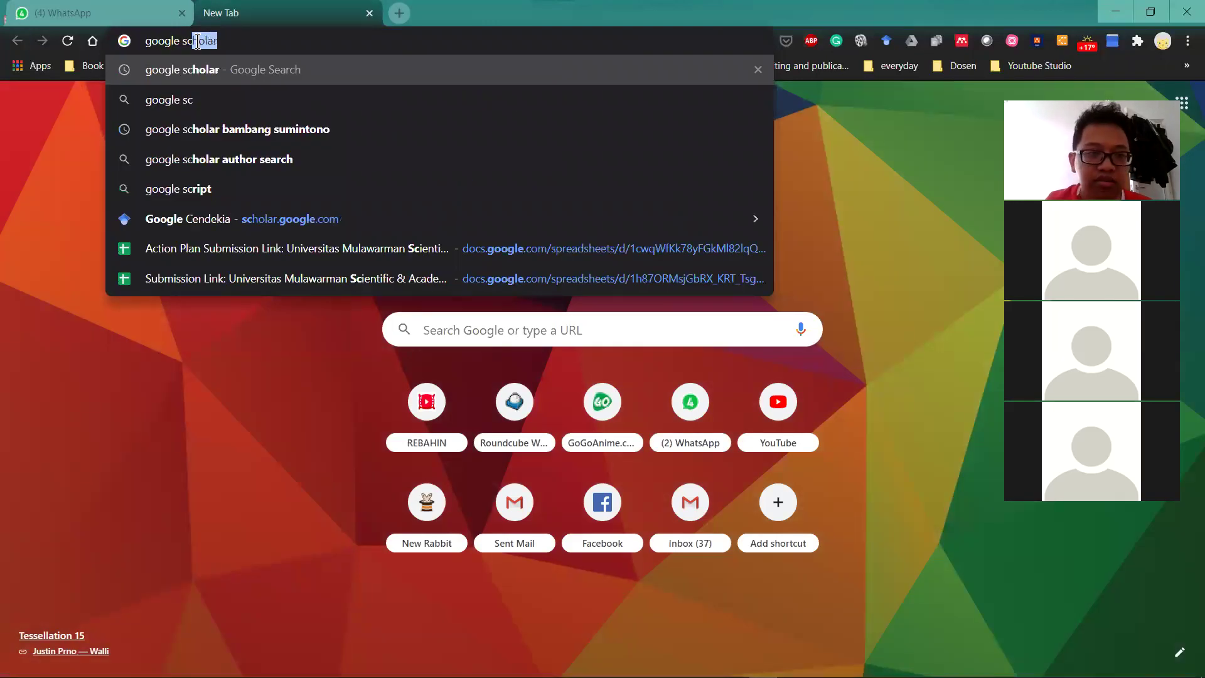
type("holar")
key("Return")
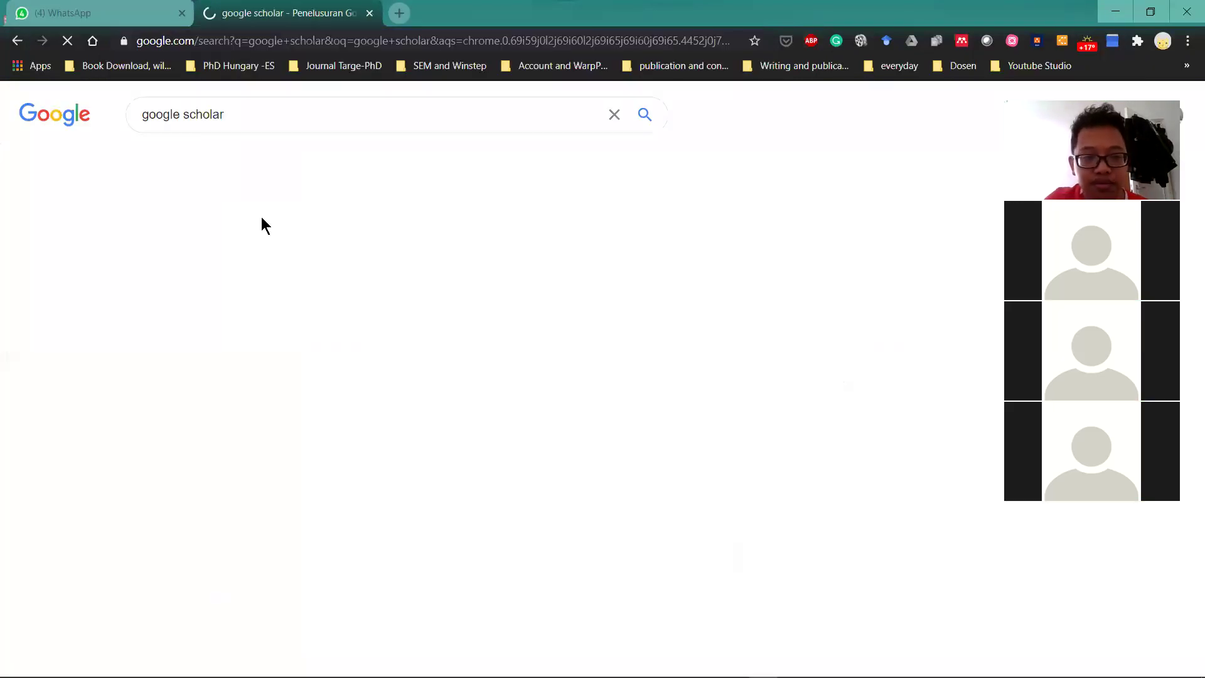
left_click(227, 245)
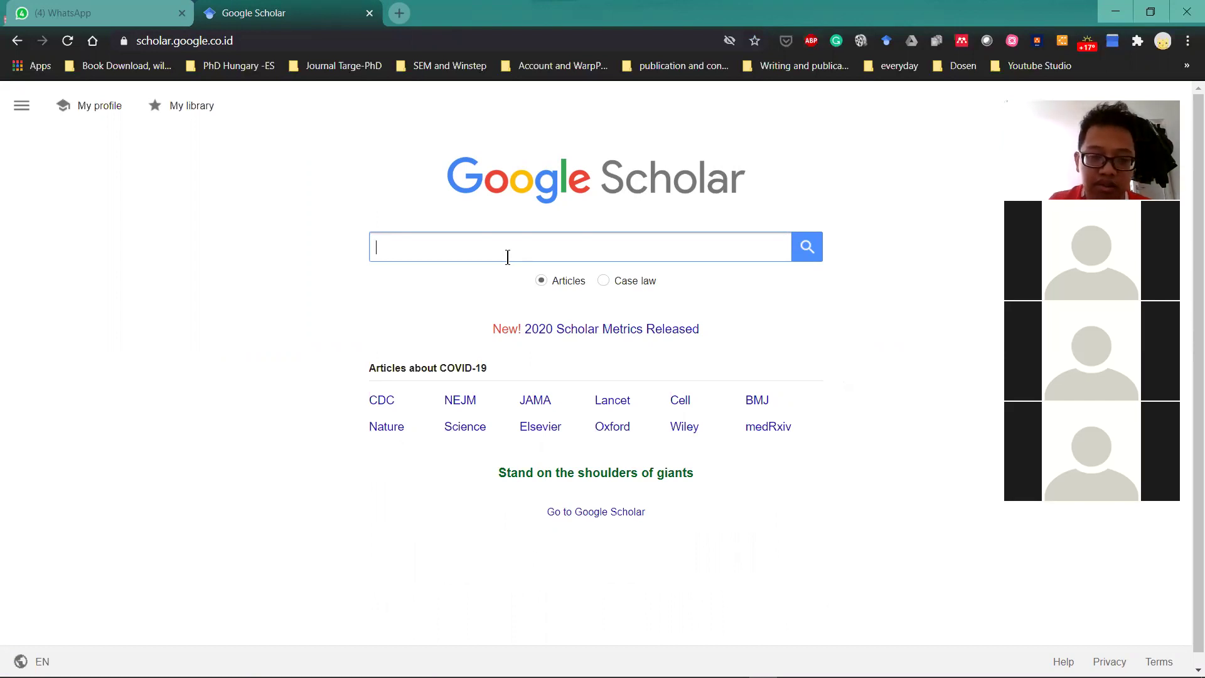
- Search Google Scholar for "glinner methodolgy book" and accept the corrected spelling "methodology"
type("glinner")
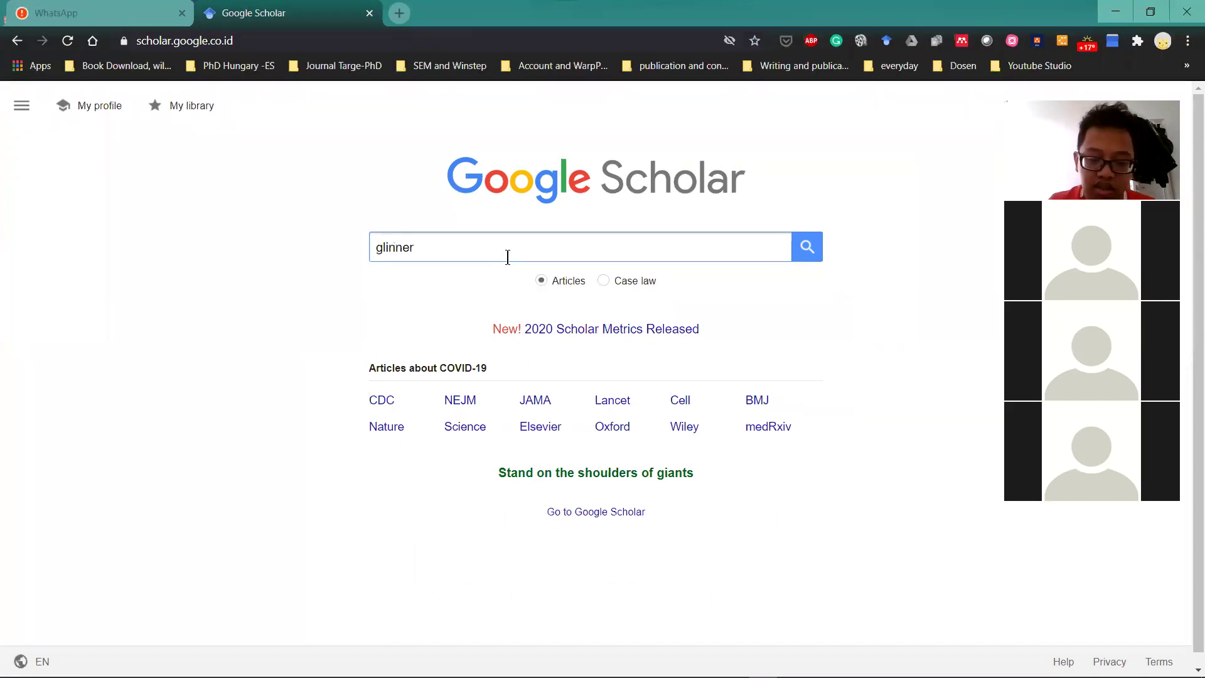
type(" meth")
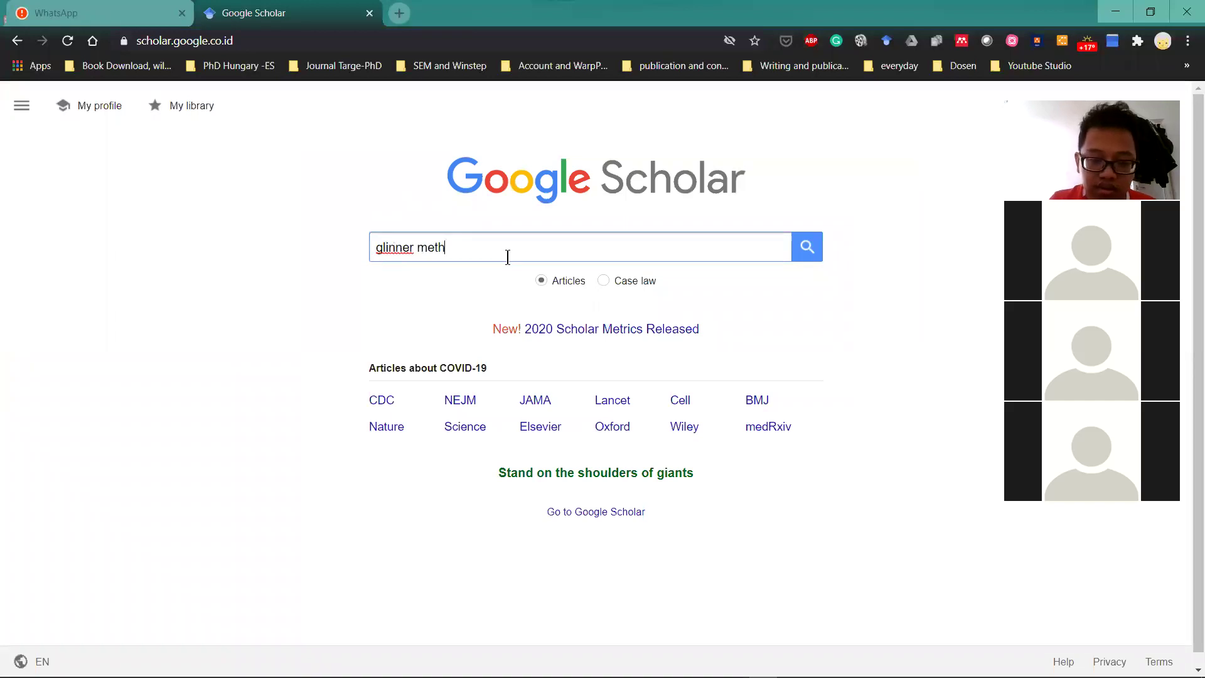
type("odolgy")
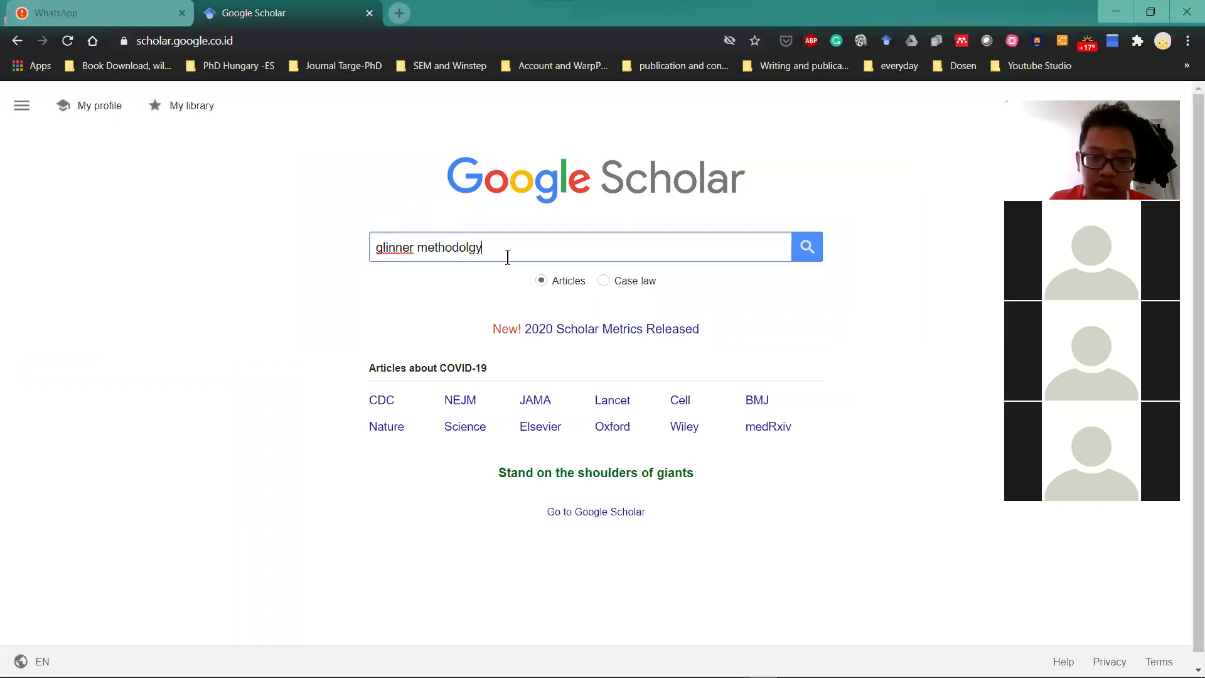
type(" book")
key("Return")
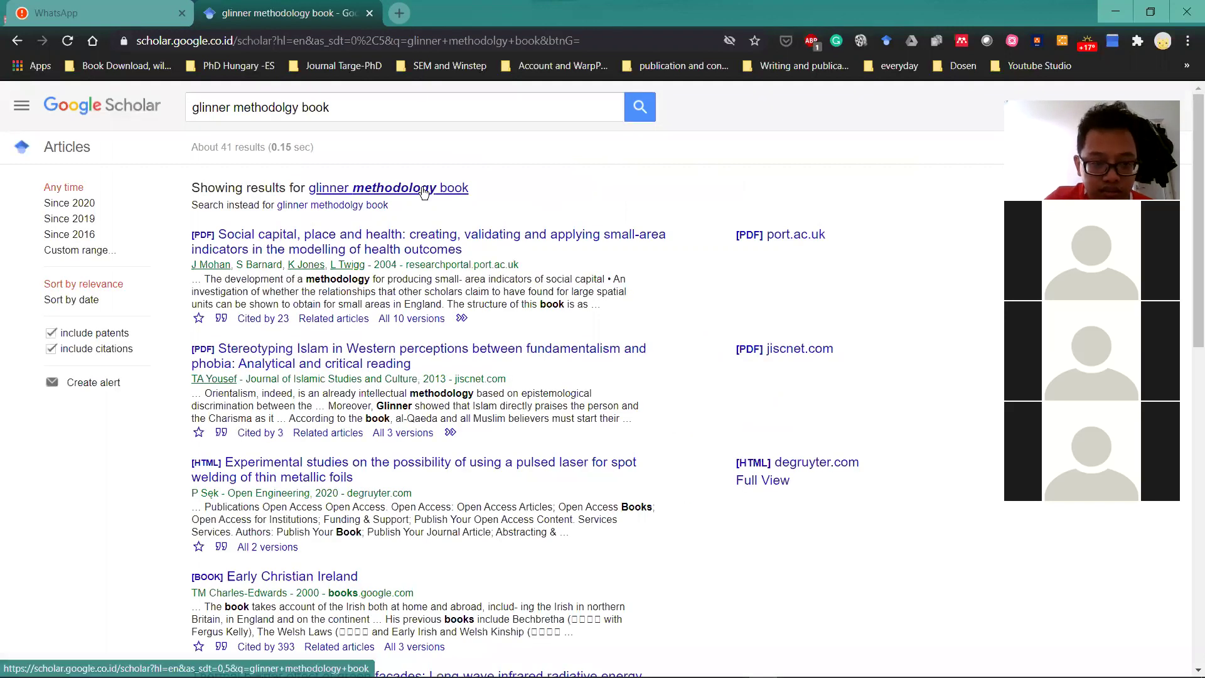
scroll(414, 191, "down", 1)
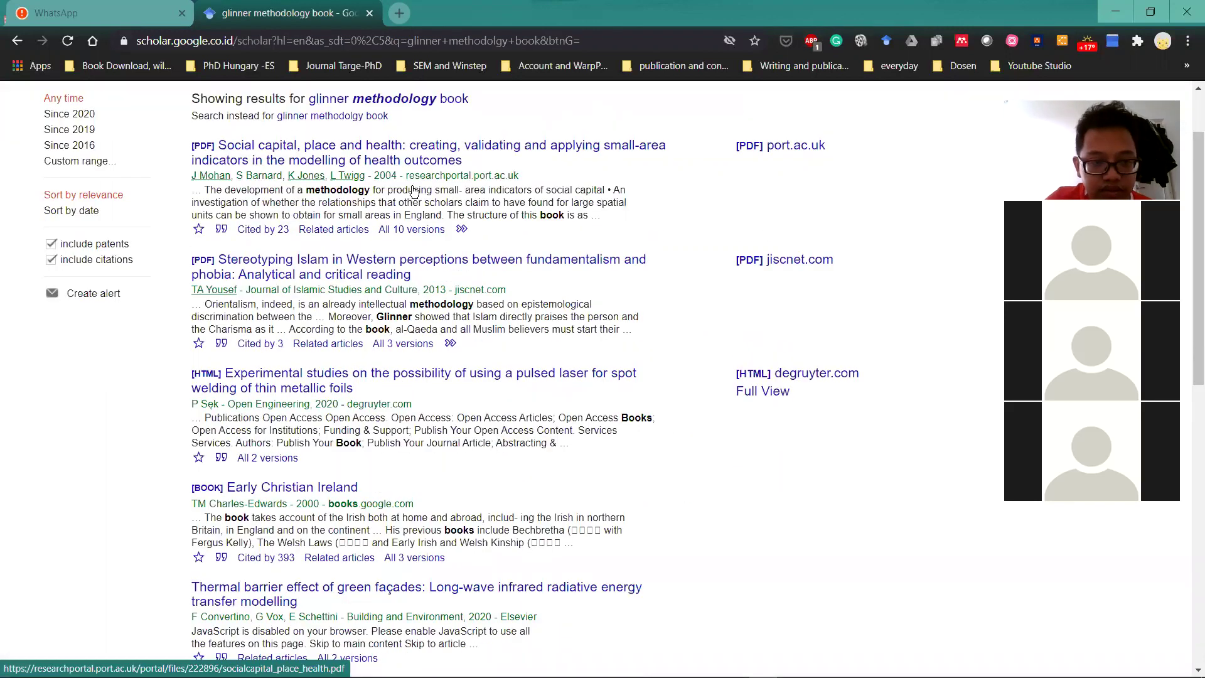
scroll(414, 191, "up", 1)
left_click(413, 191)
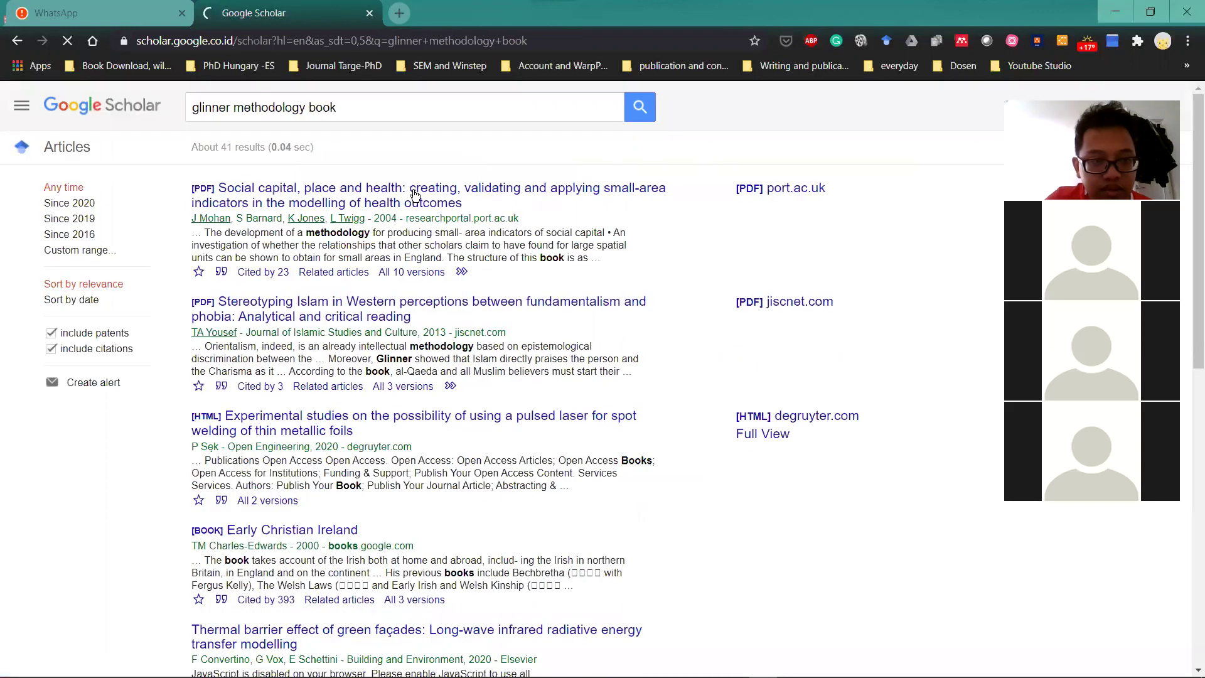
- Correct the author's spelling in the query and search for "gliner methodology book"
left_click(211, 108)
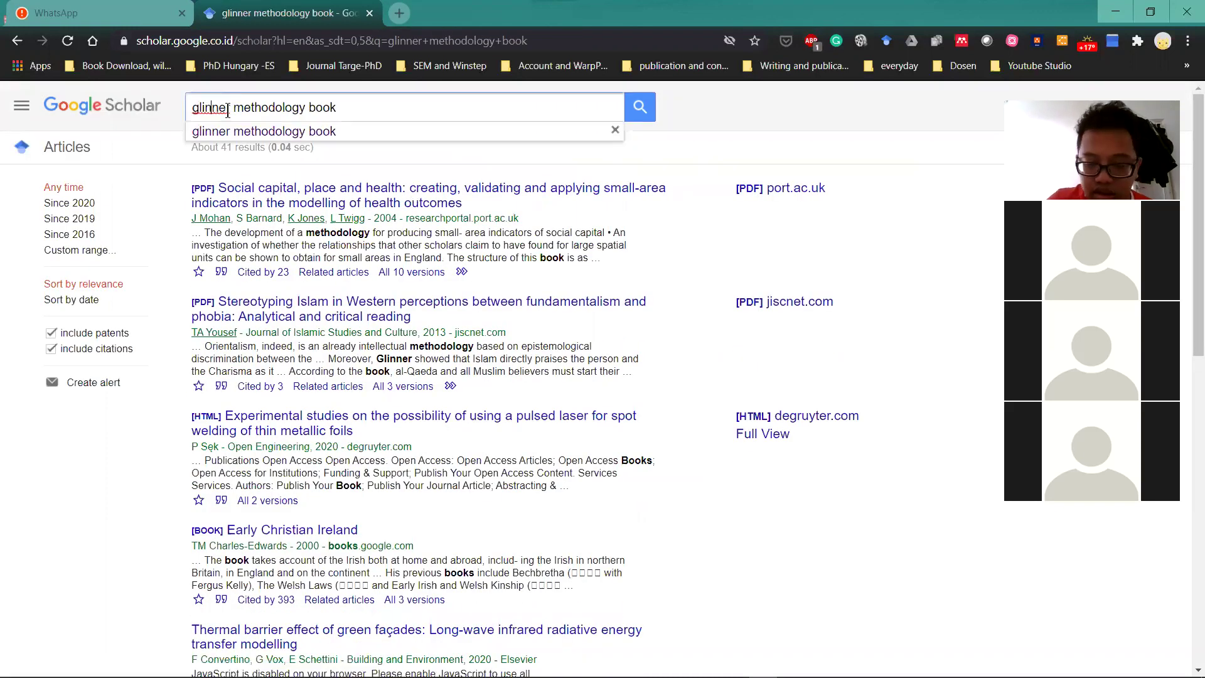
key("BackSpace")
key("Return")
- Search for "Cresswell methodology book" instead and accept the suggested spelling "Creswell"
double_click(185, 109)
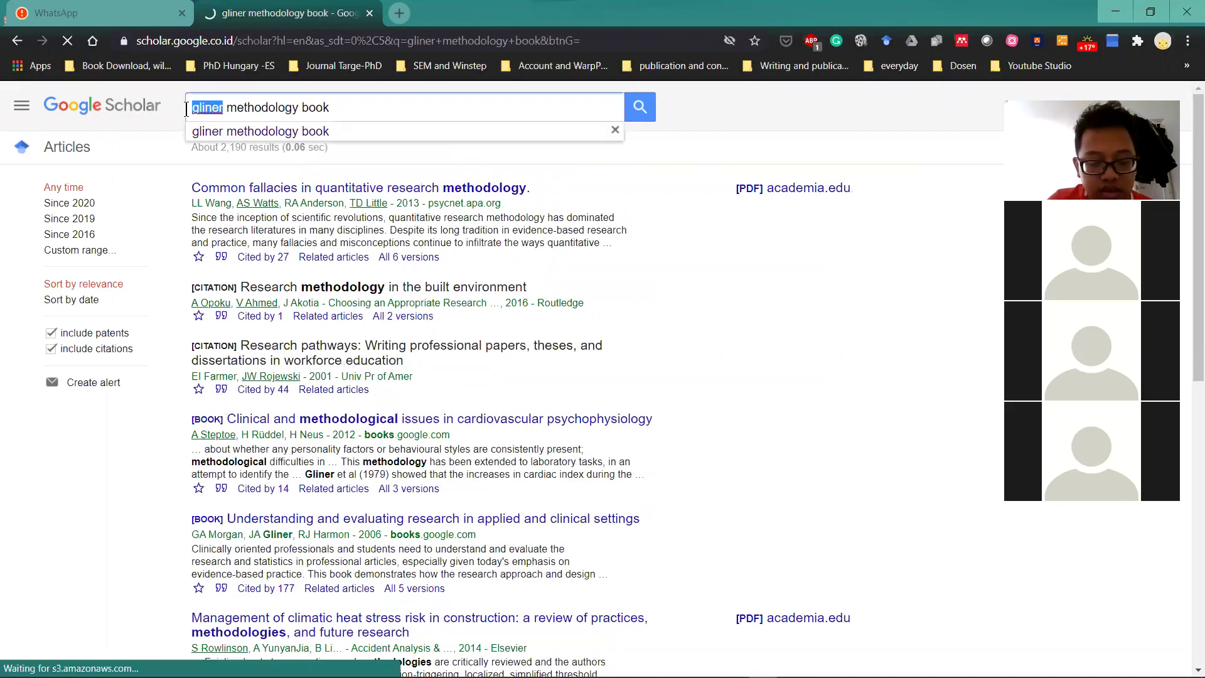
type("Cre")
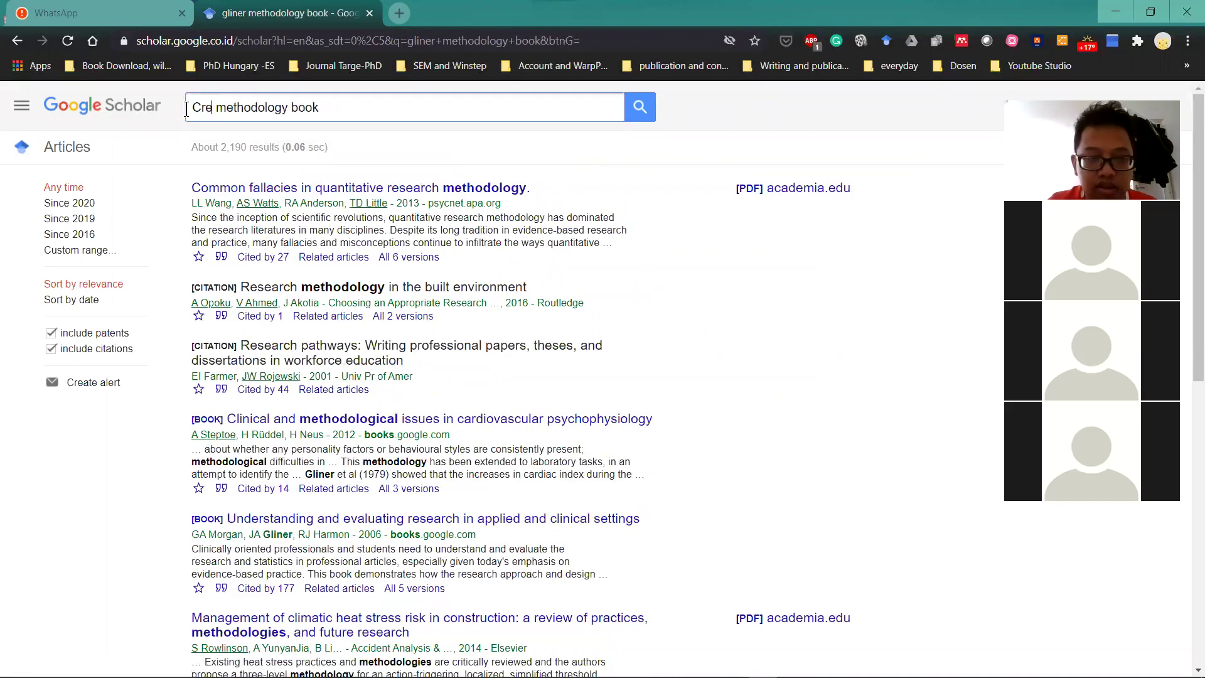
type("sswell")
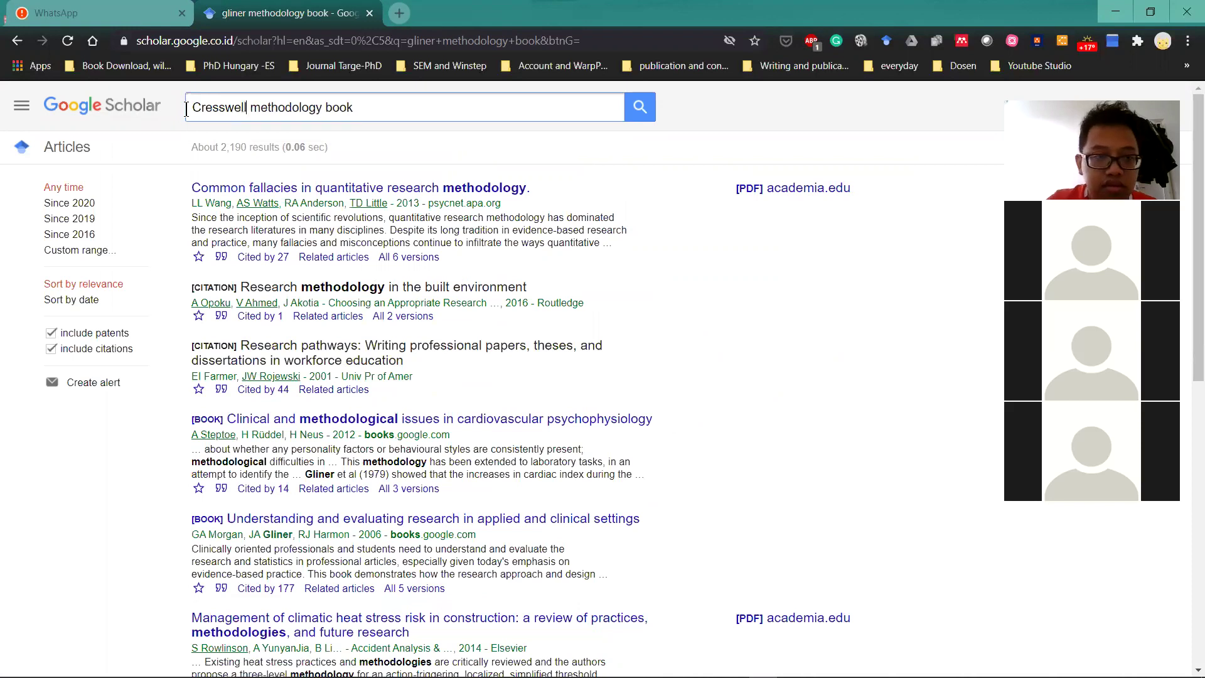
key("Return")
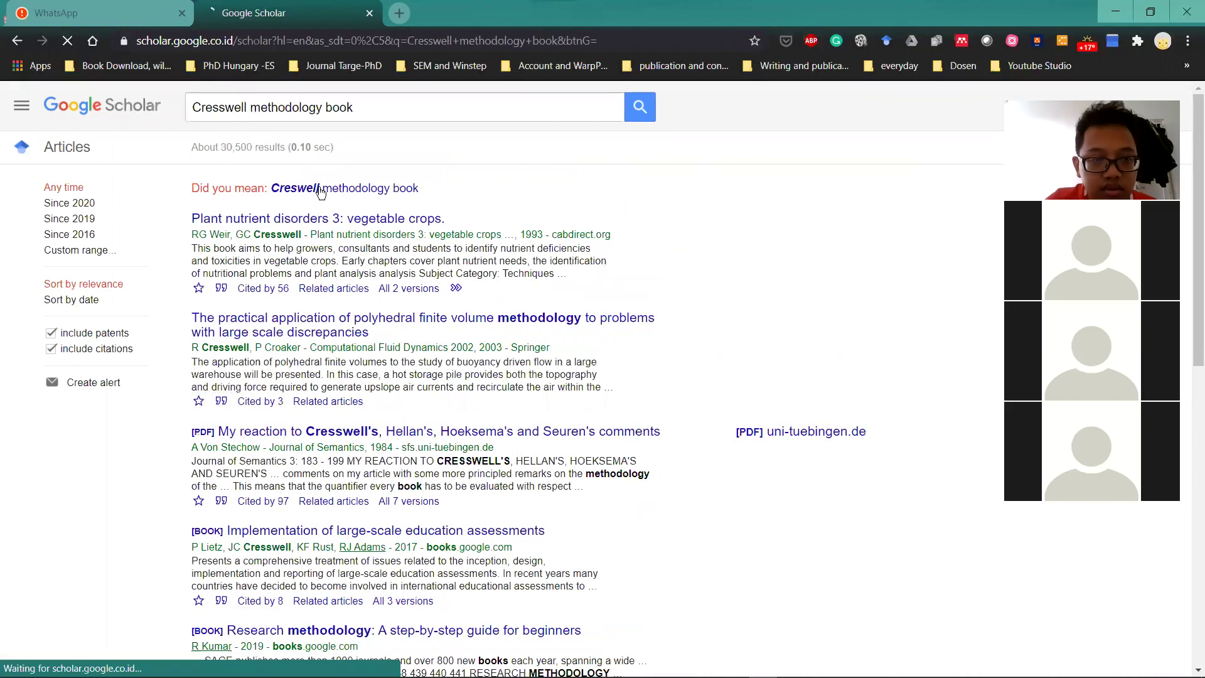
left_click(320, 189)
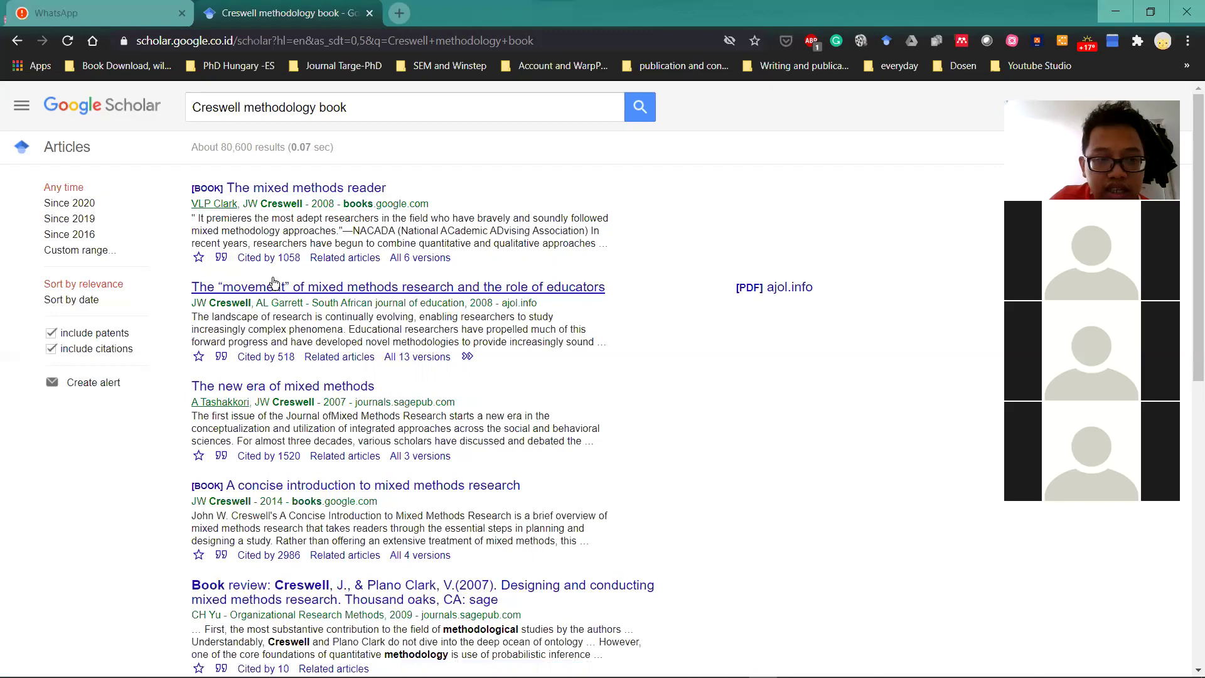
- Download the RefMan citation file for the book "The mixed methods reader" and repeat the export from its citation options
left_click(221, 258)
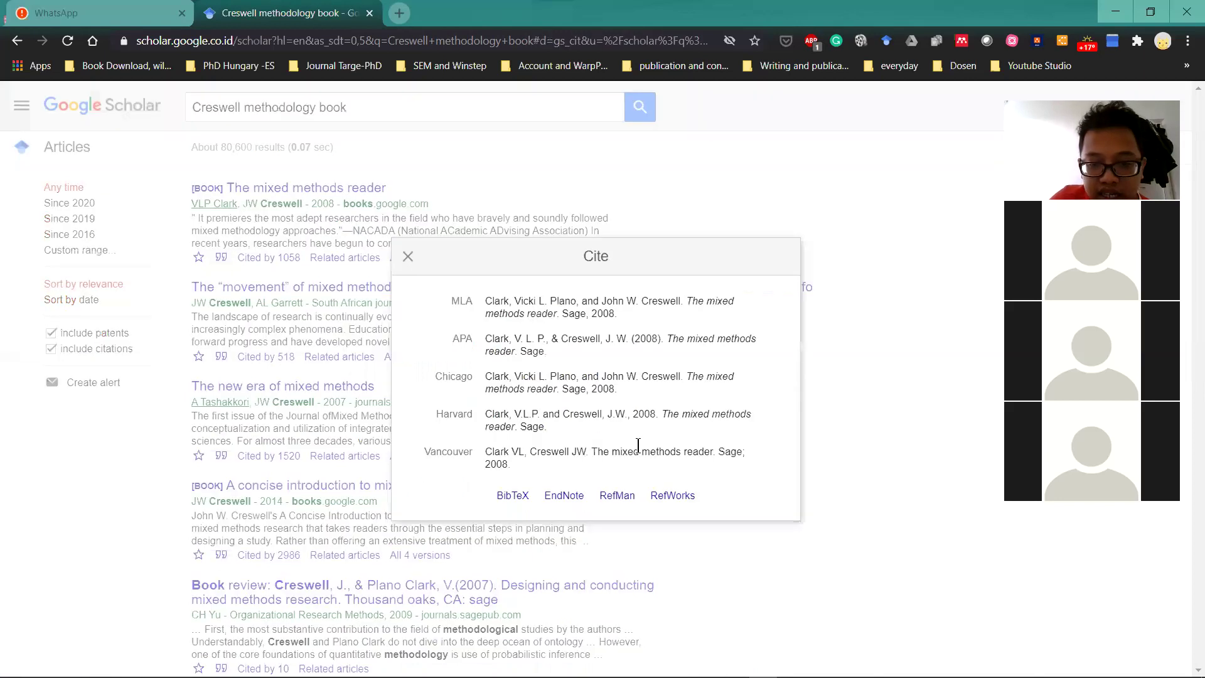
left_click(627, 502)
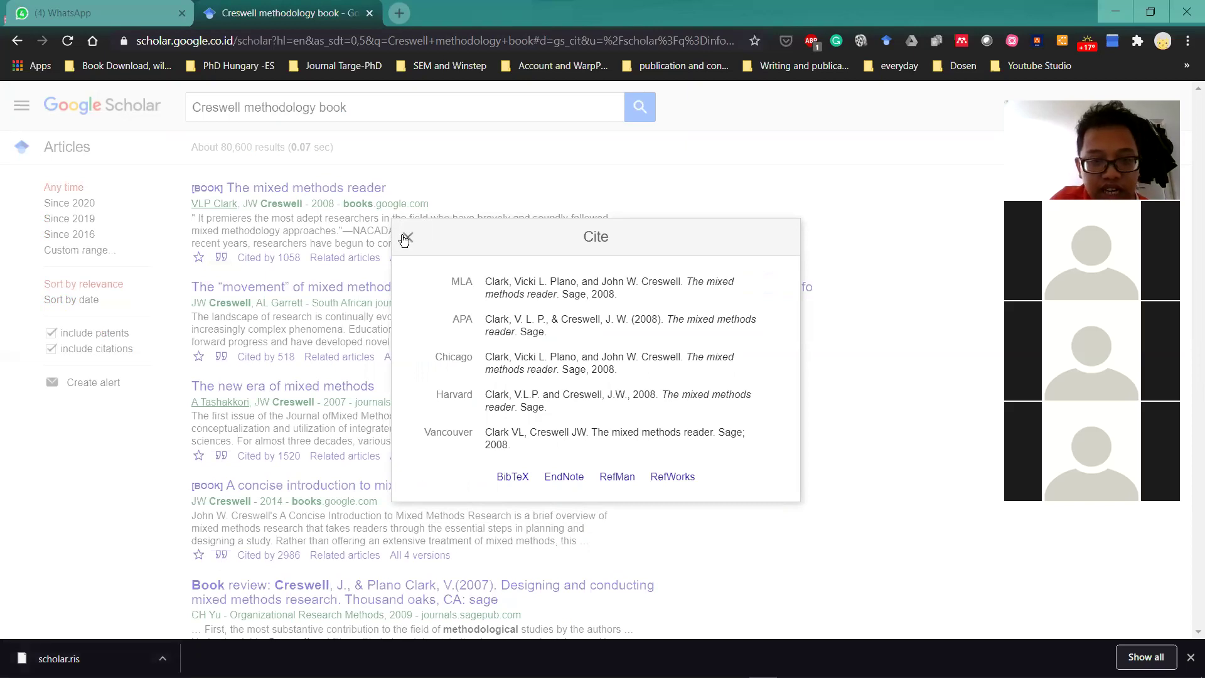
left_click(224, 262)
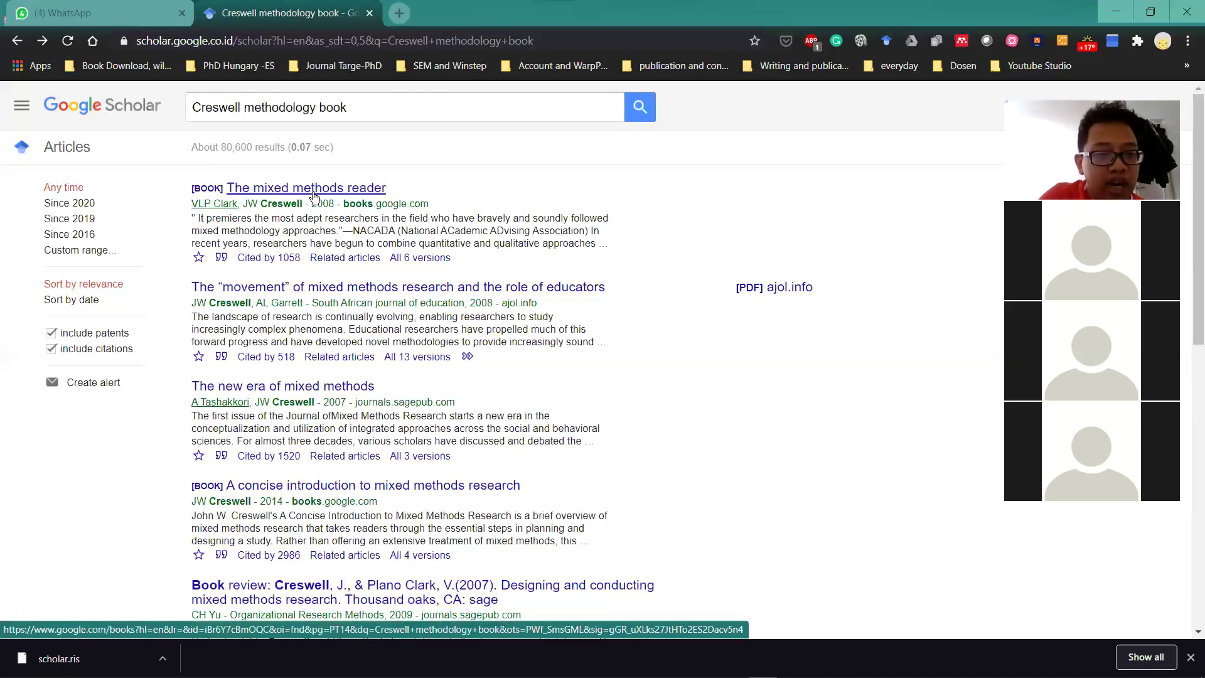
left_click(221, 259)
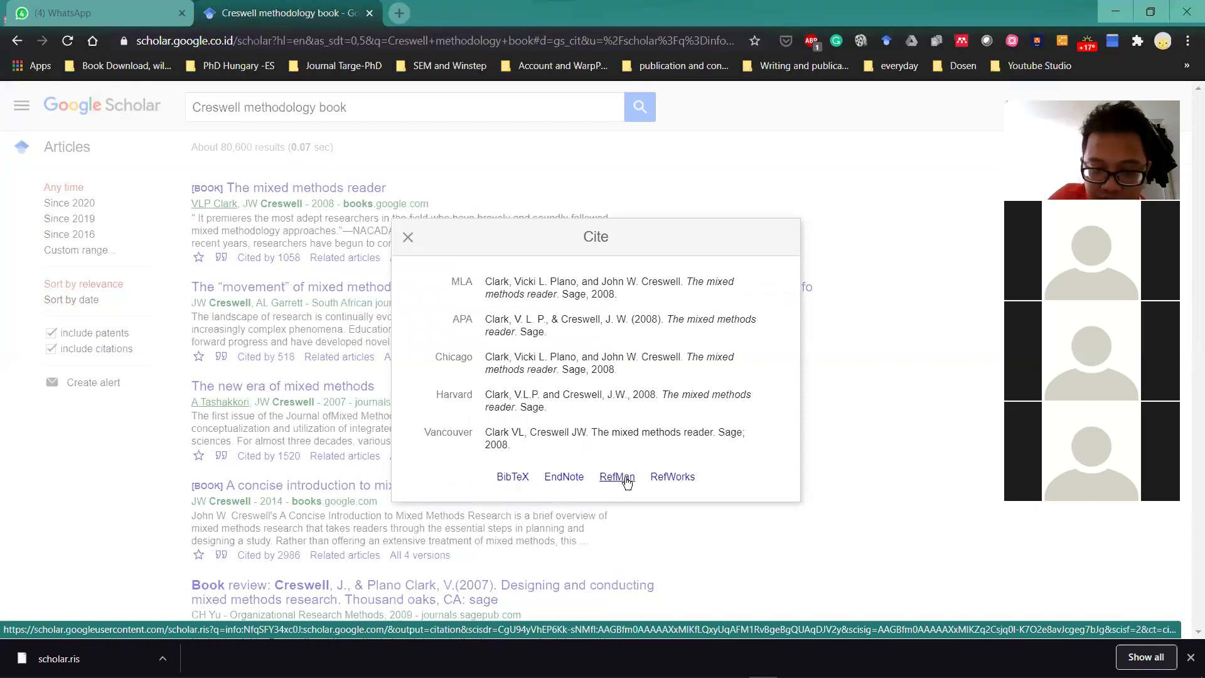
left_click(626, 481)
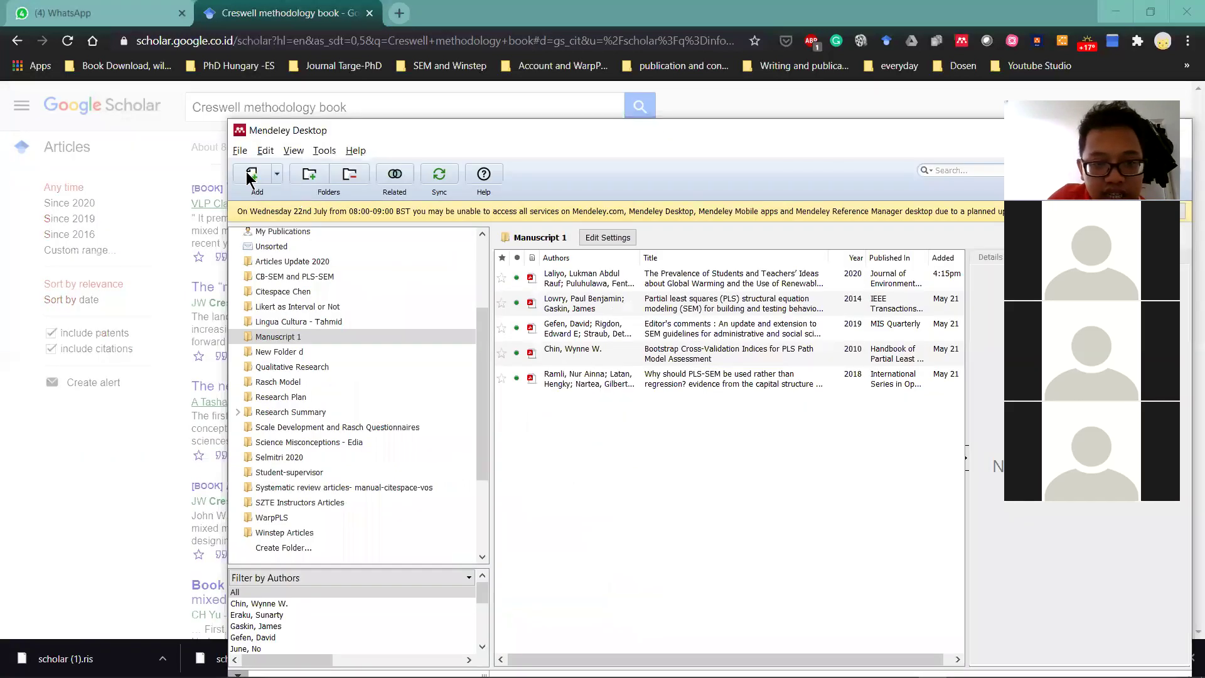
- Add the "scholar" RIS file from the Downloads folder to the Manuscript 1 folder in Mendeley Desktop
left_click(252, 175)
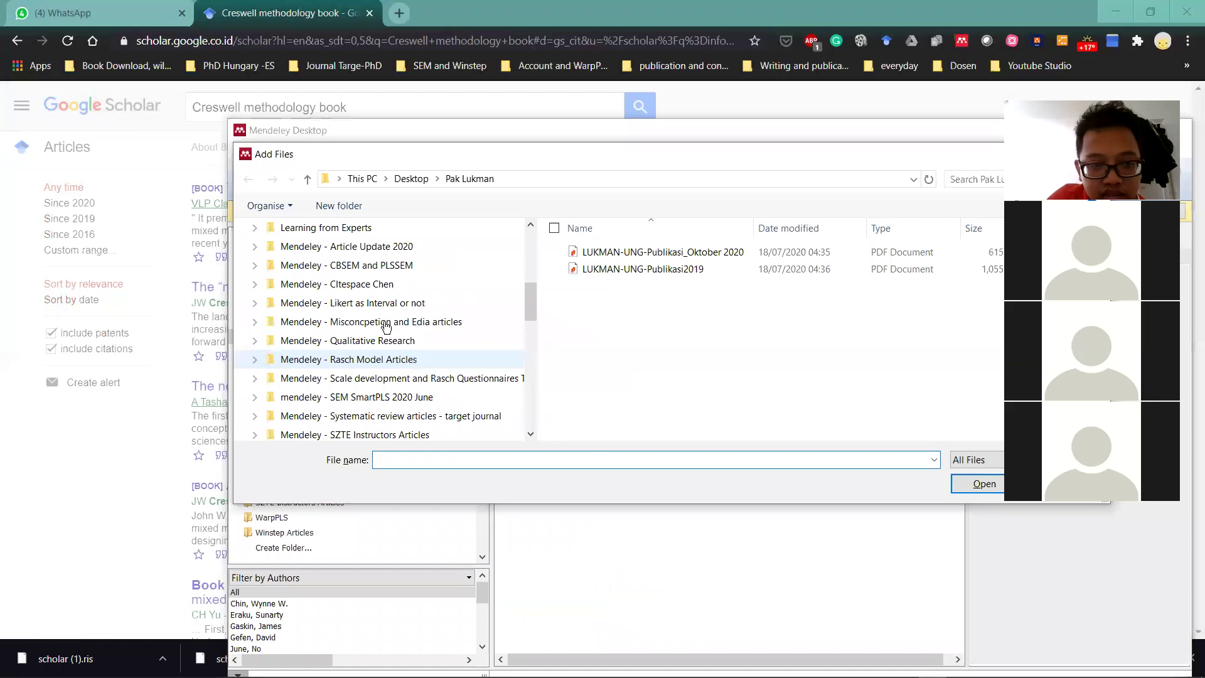
scroll(372, 324, "up", 5)
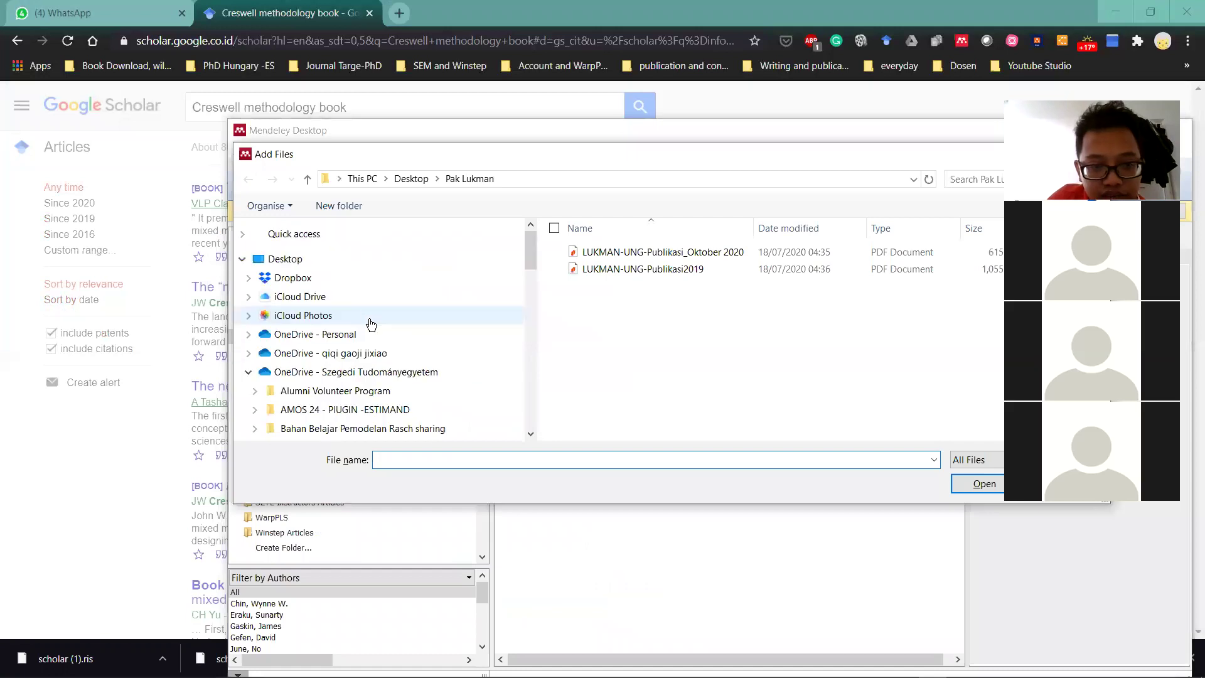
scroll(356, 310, "down", 10)
left_click(357, 308)
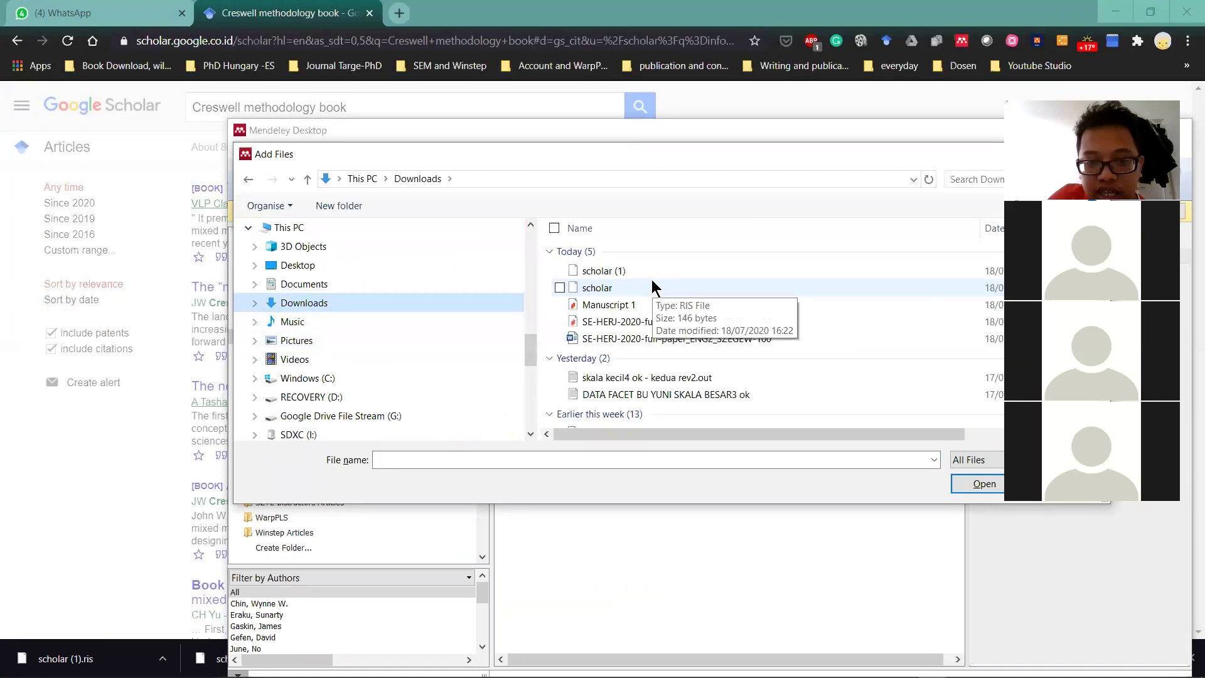
double_click(628, 288)
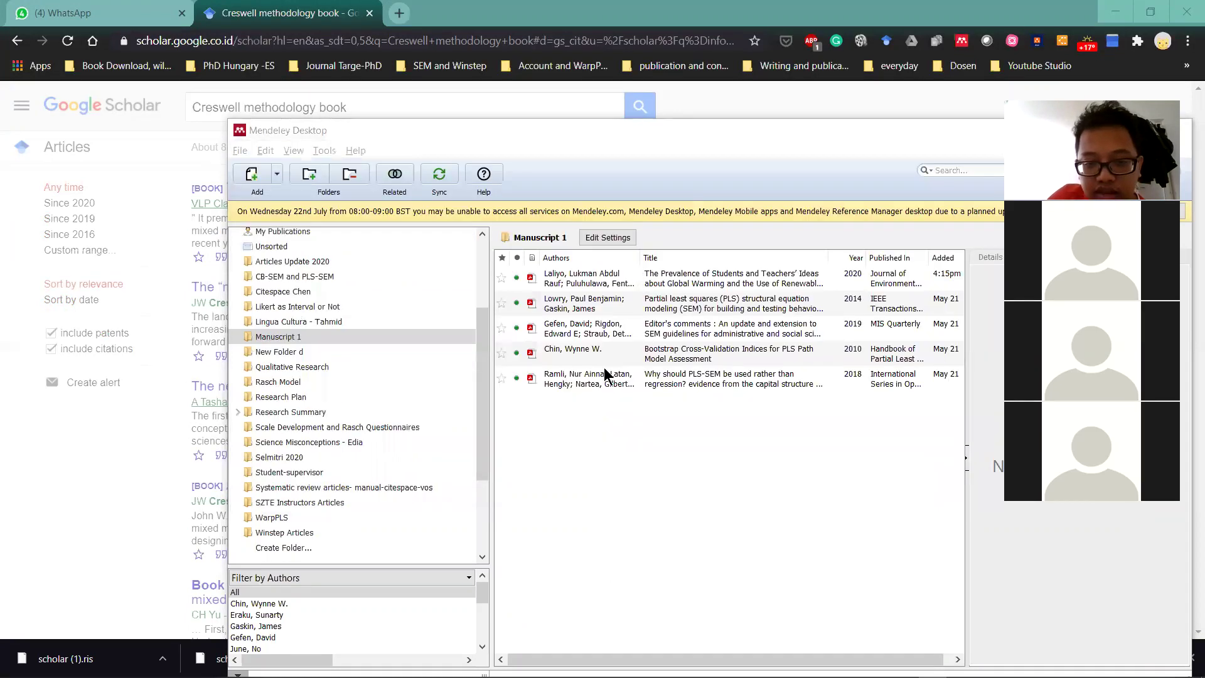
- Select the imported entry "The mixed methods reader" and move the Mendeley window to review its reference details
left_click(620, 412)
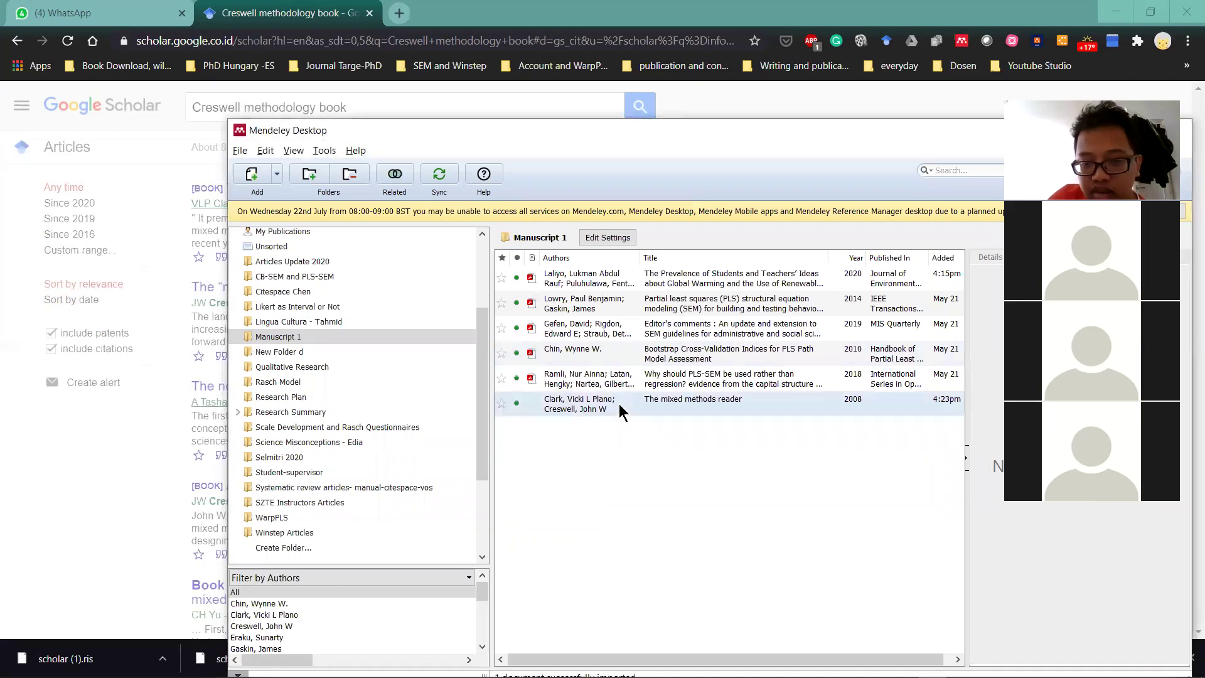
left_click_drag(757, 130, 757, 138)
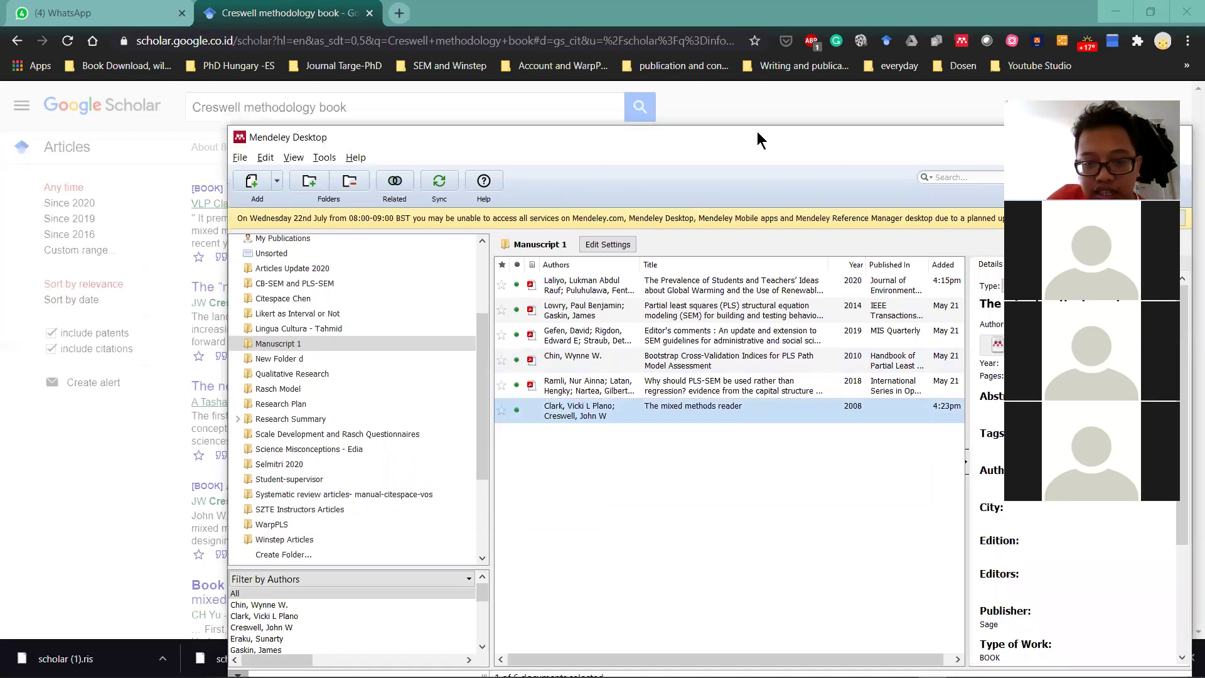
left_click_drag(631, 137, 267, 76)
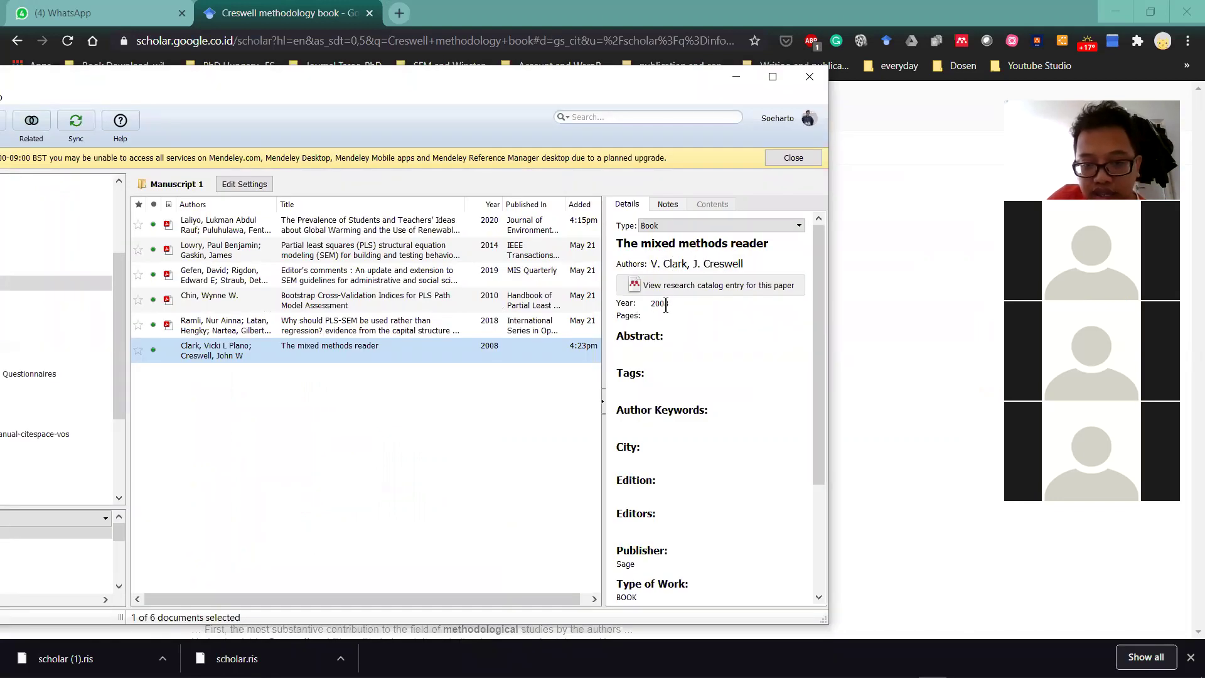
scroll(660, 352, "down", 1)
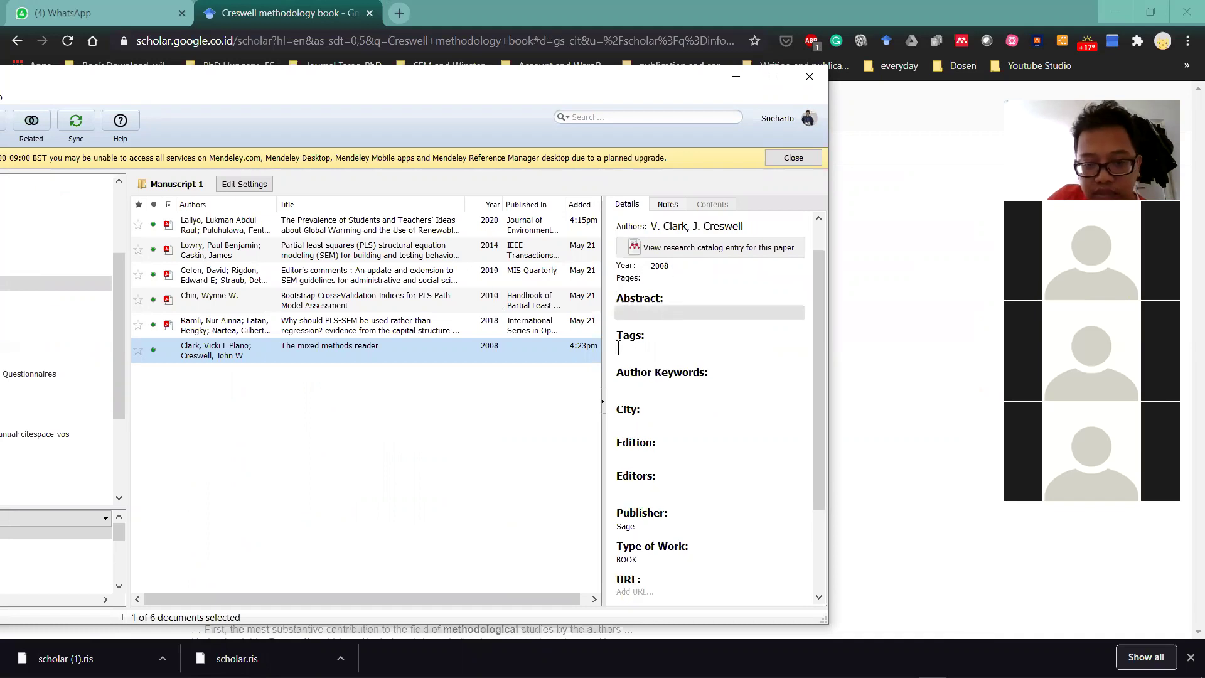
scroll(653, 389, "down", 1)
scroll(649, 408, "down", 1)
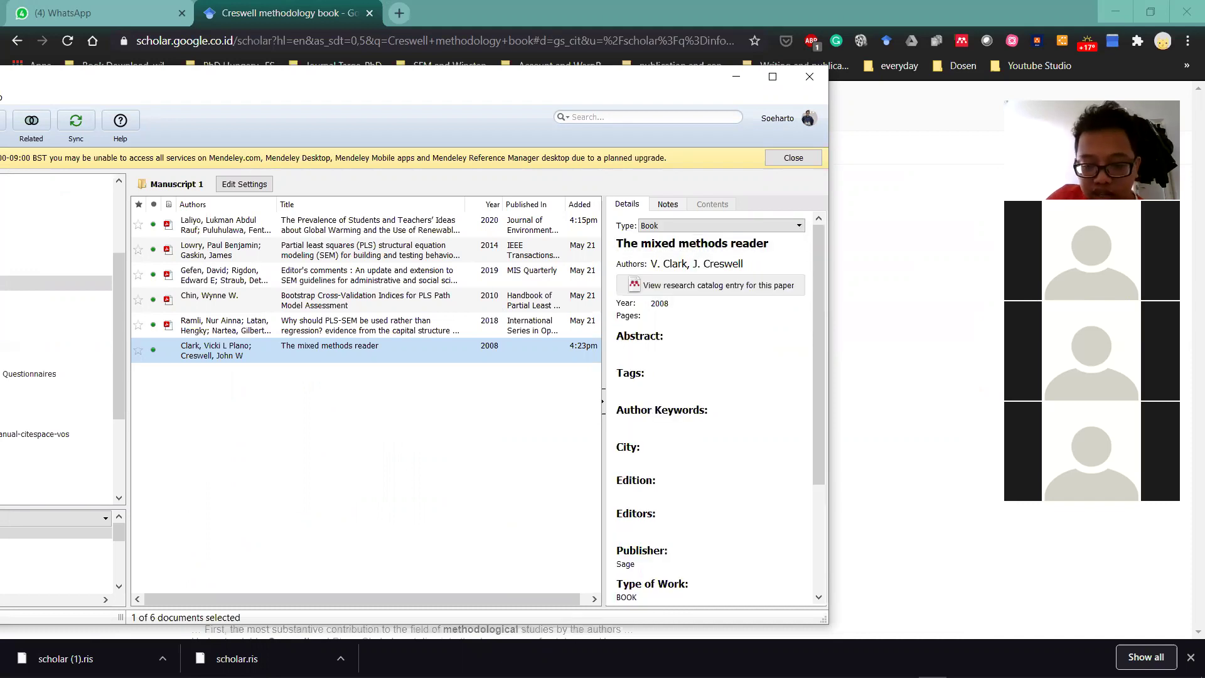
- Return to Word and add "The mixed methods reader" from the Manuscript 1 folder to the multi-source citation before "Thus, student motivation" through Mendeley
key("alt+Tab")
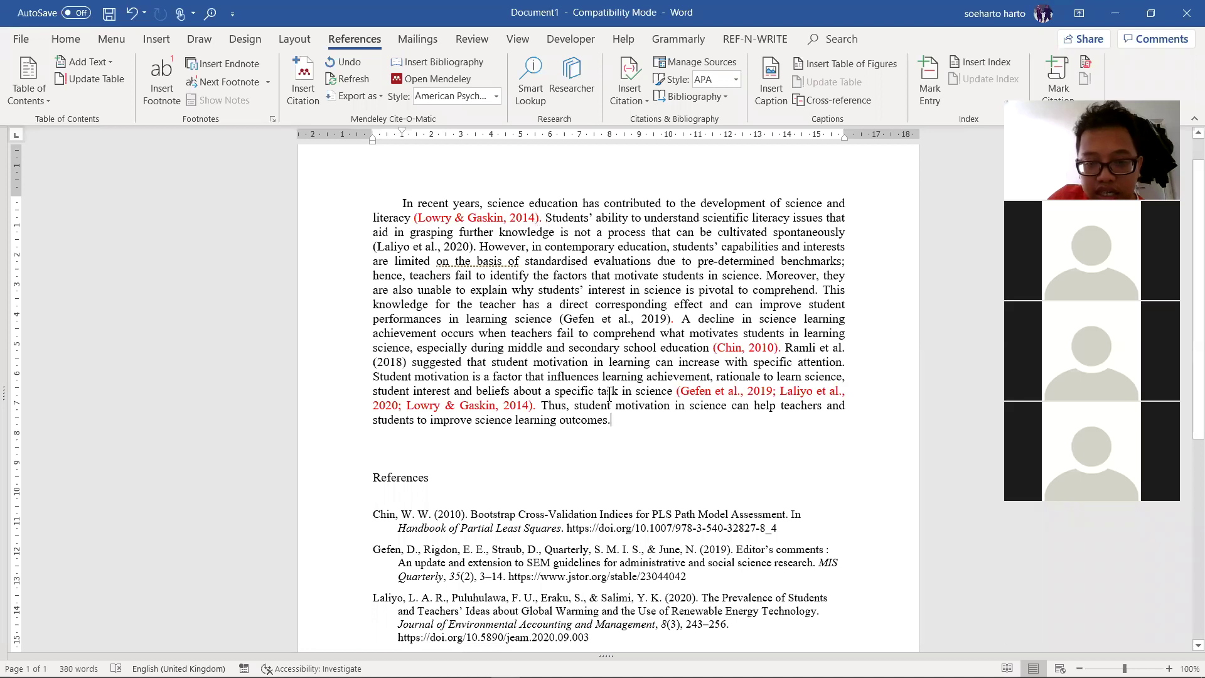
left_click(537, 407)
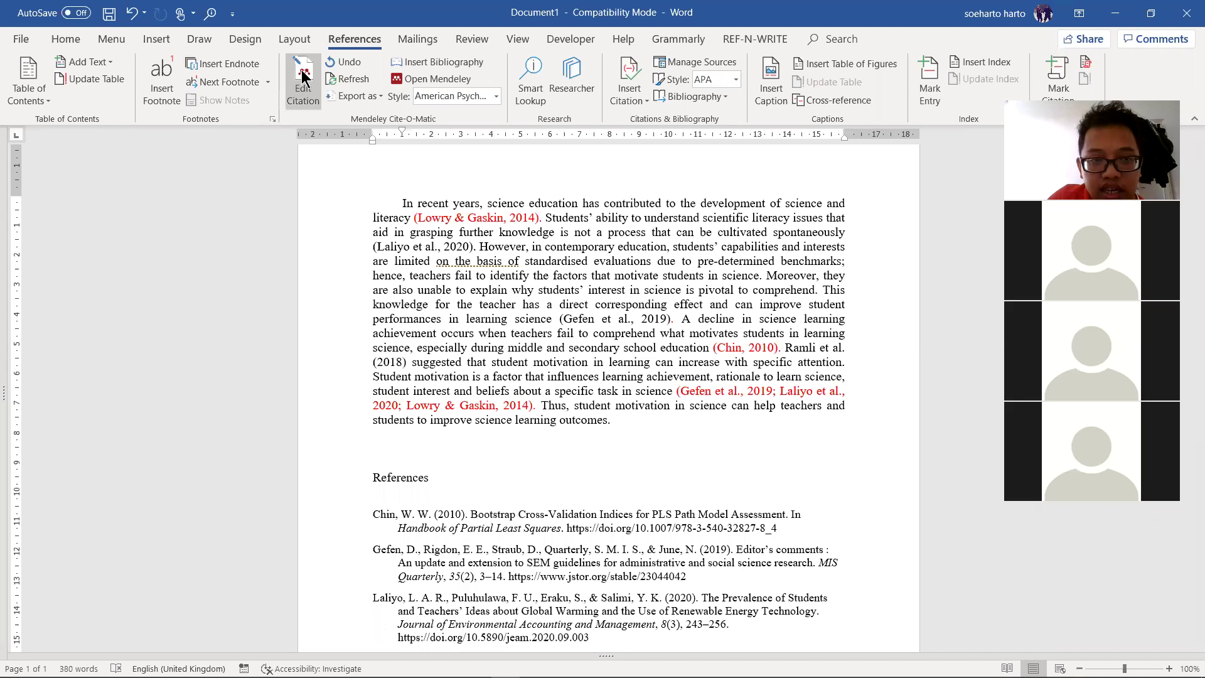
left_click(306, 86)
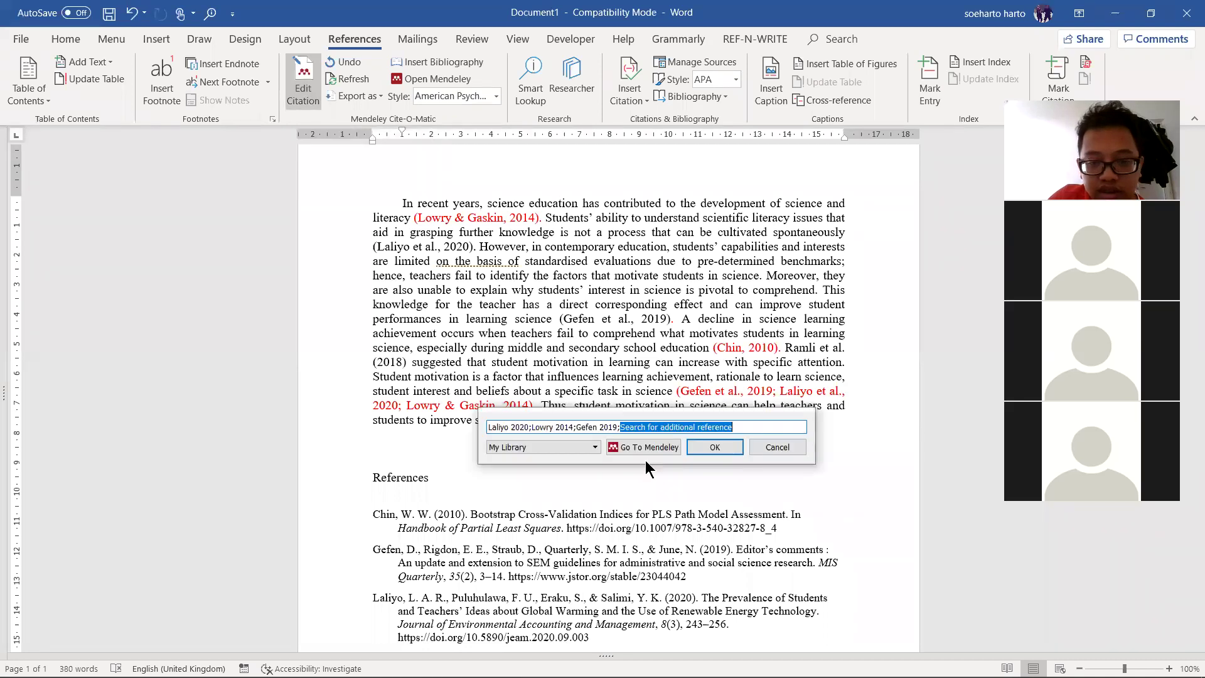
left_click(646, 449)
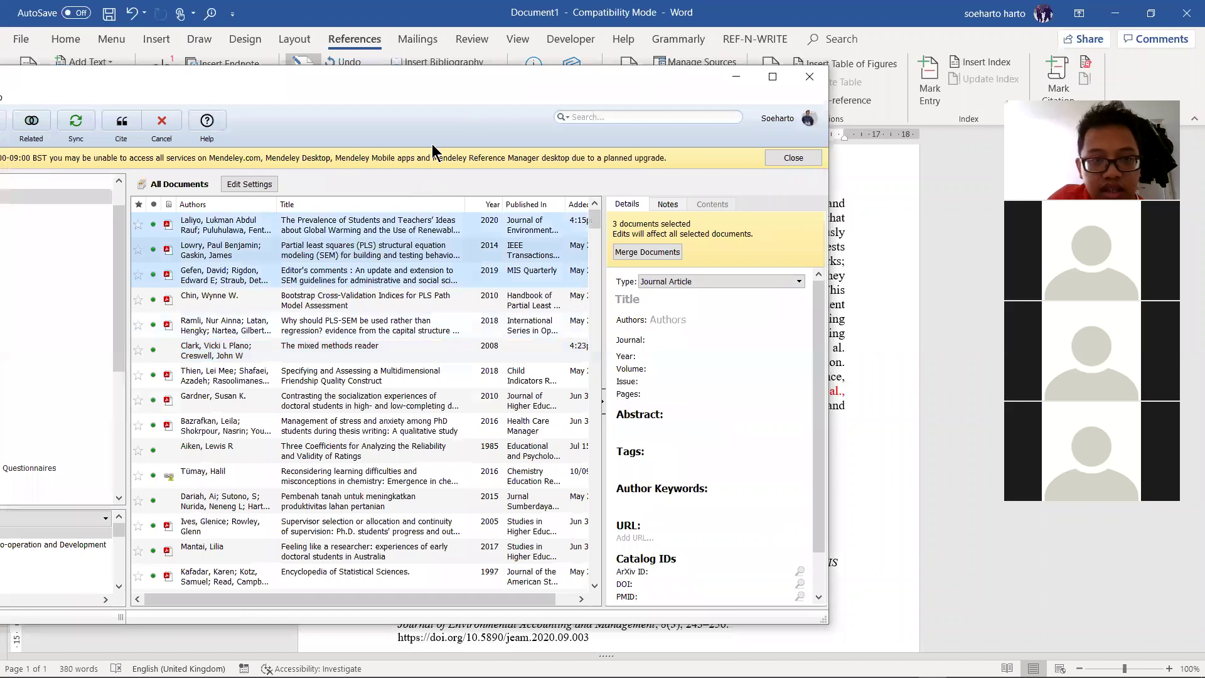
left_click_drag(403, 85, 660, 52)
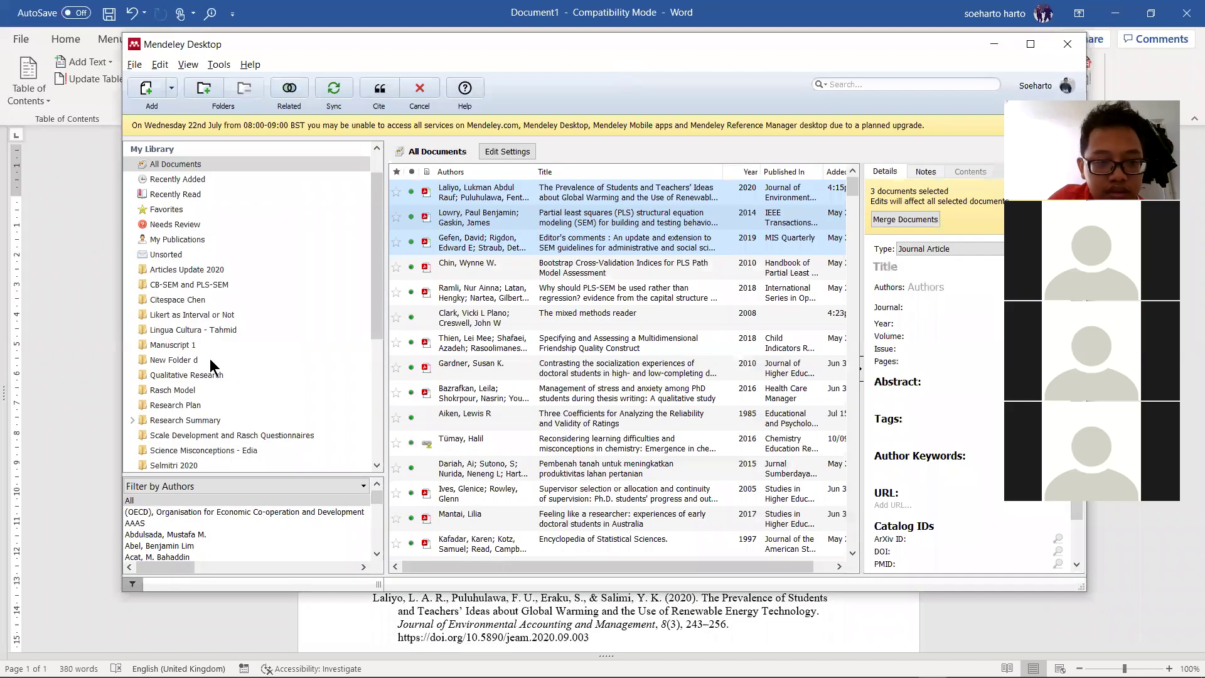
left_click(207, 345)
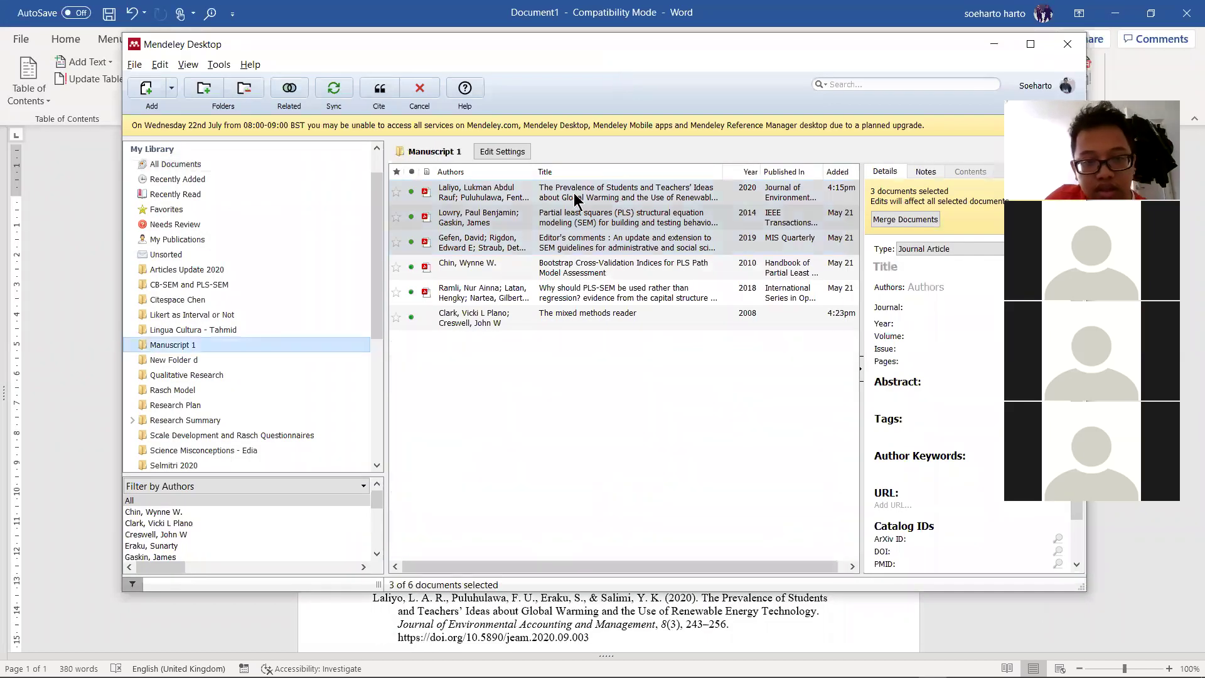
left_click(575, 198, "ctrl")
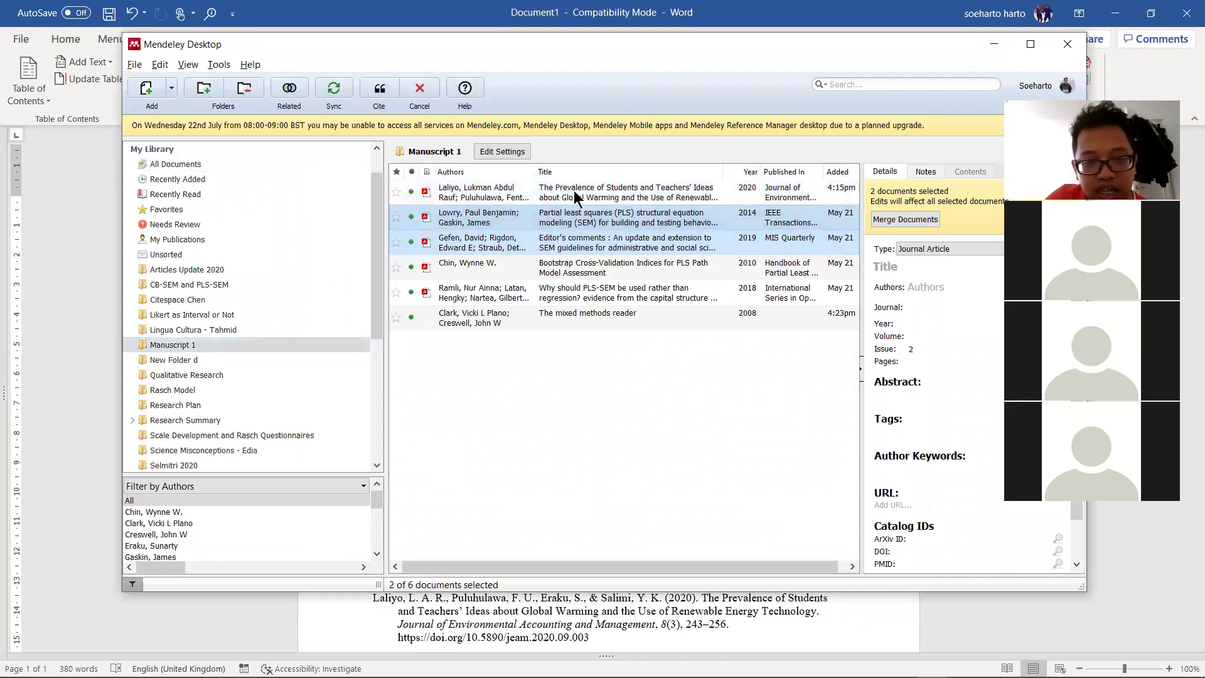
left_click(480, 317, "ctrl")
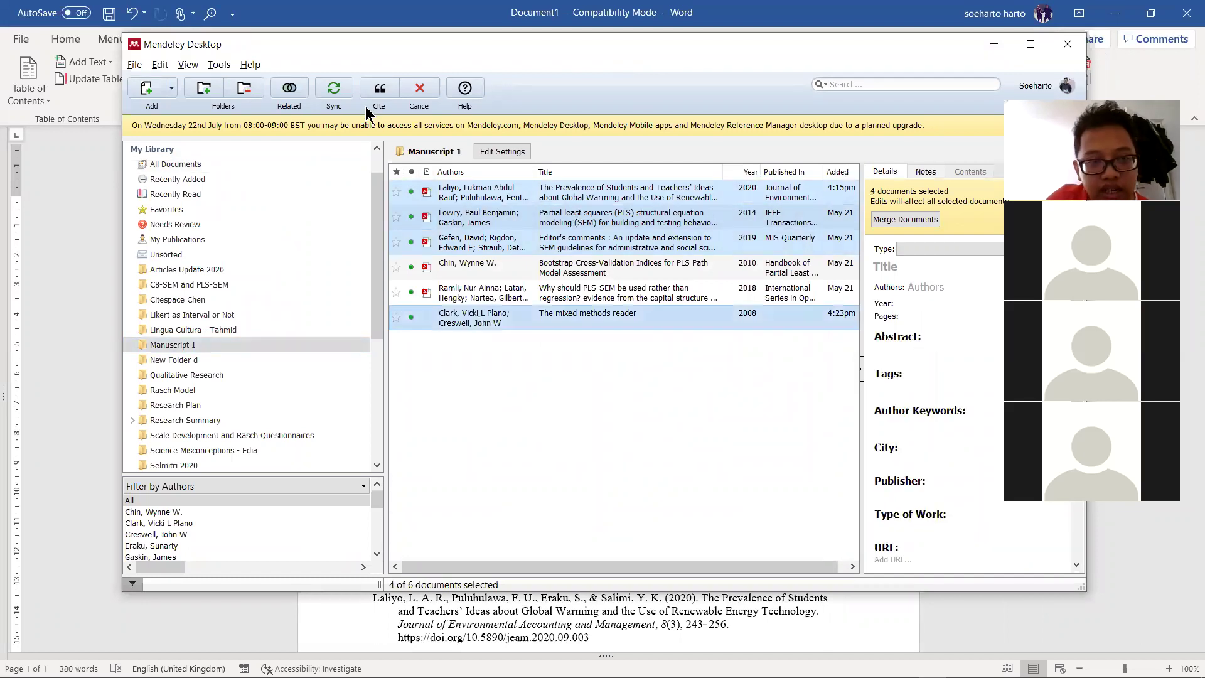
left_click(378, 92)
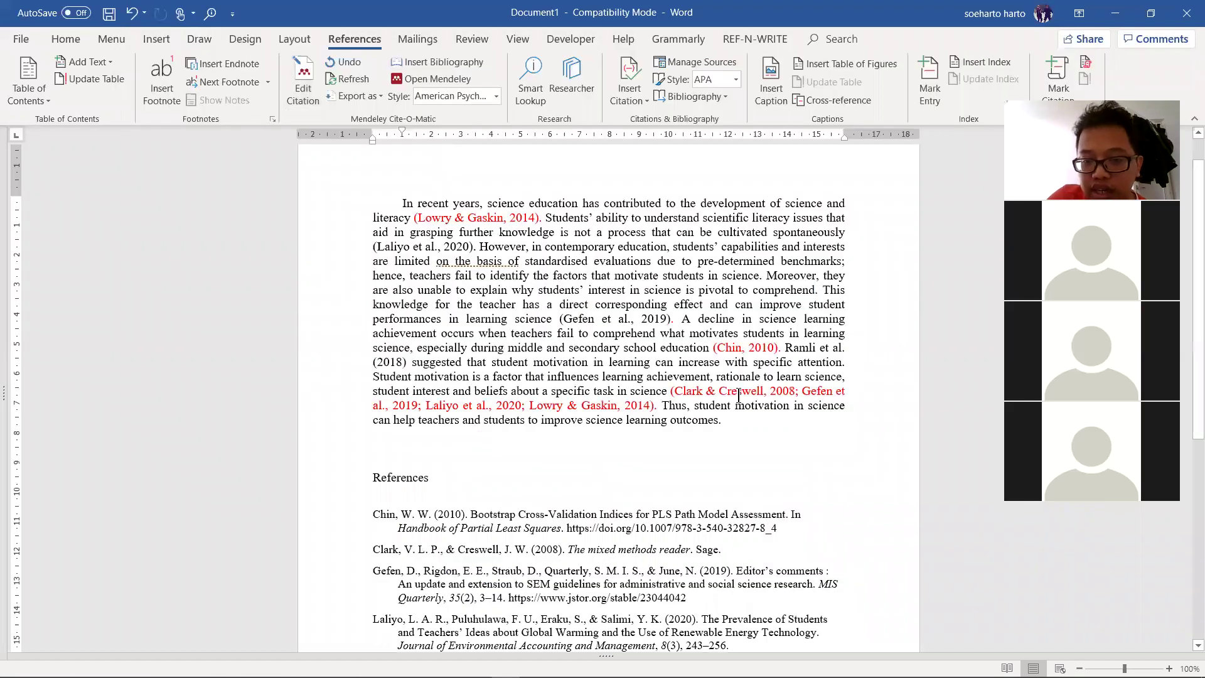
left_click(743, 395)
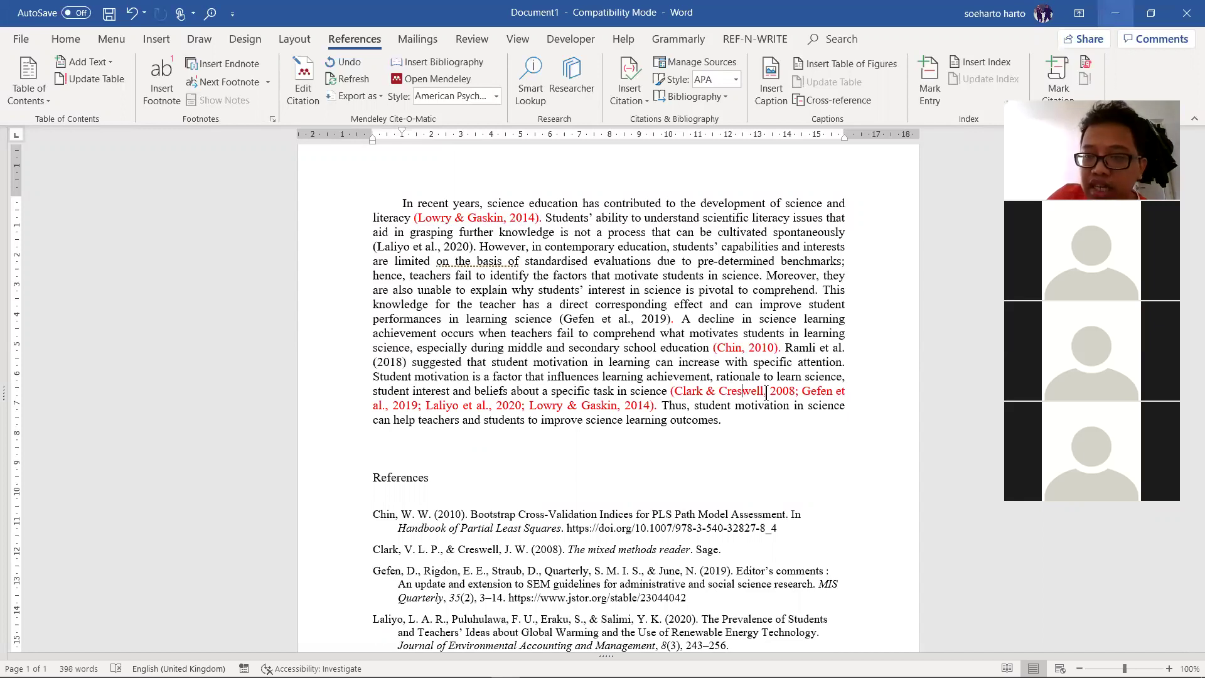
- Switch to Google Scholar and view the citation and export options for the article "The 'movement' of mixed methods research and the role of educators"
left_click(1117, 13)
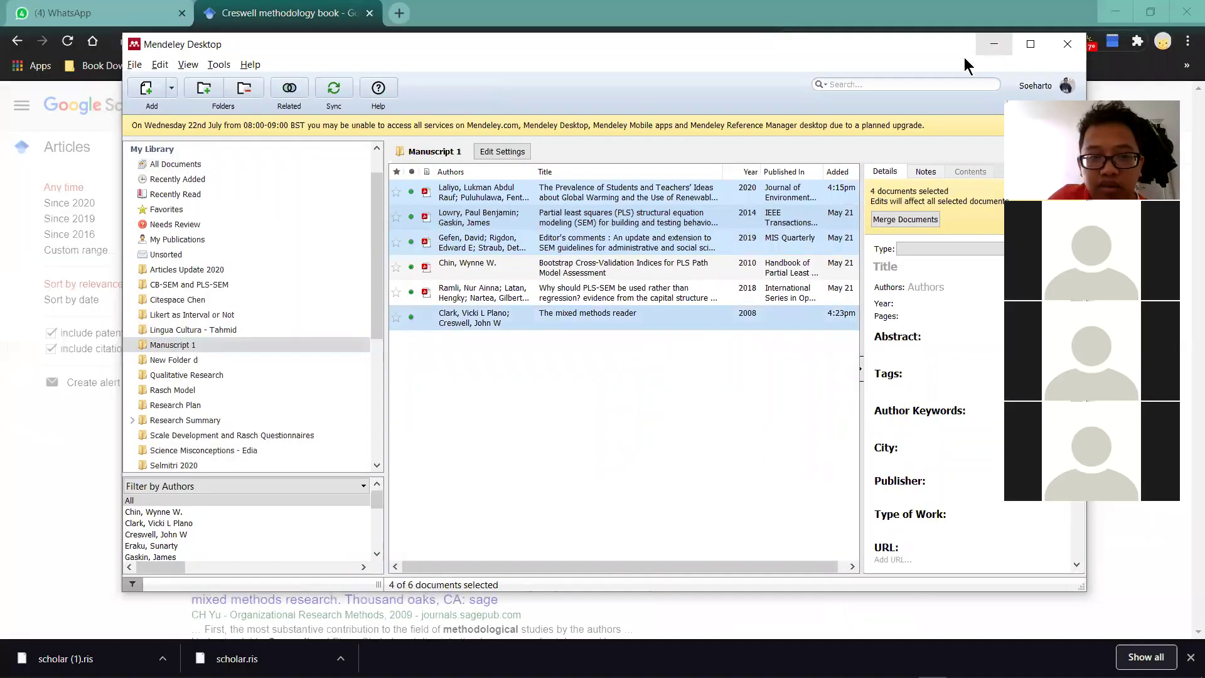
key("alt+Tab")
left_click(467, 190)
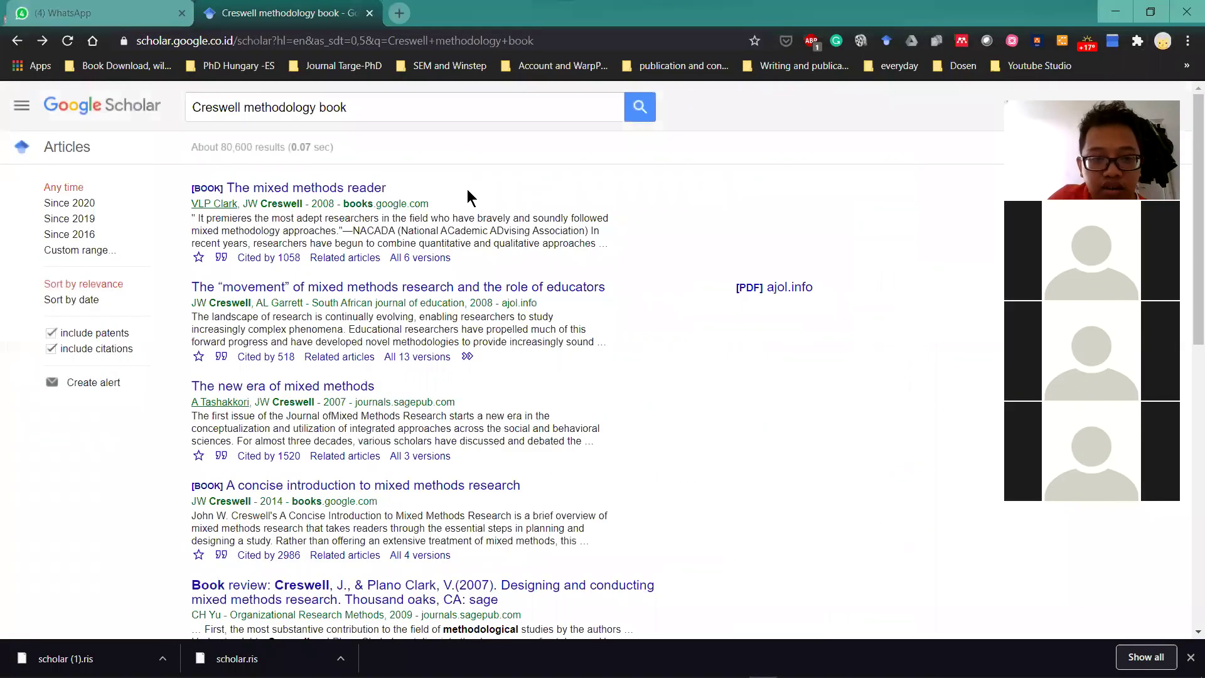
scroll(352, 251, "down", 1)
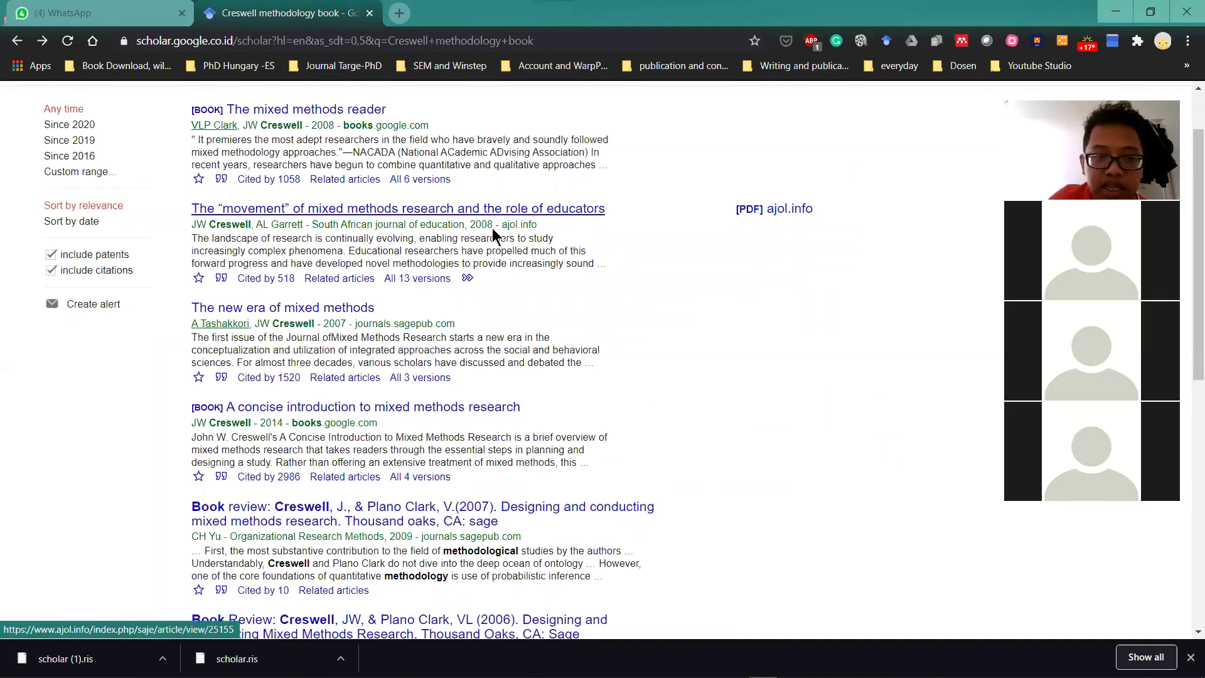
left_click(221, 280)
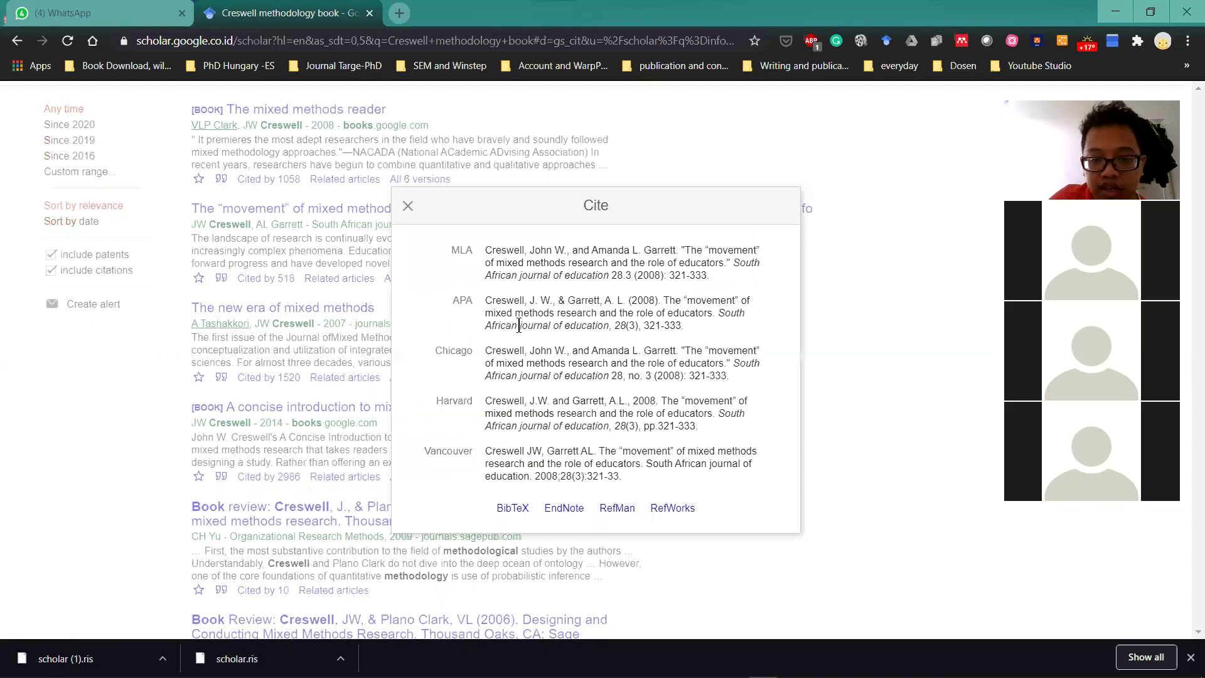
left_click(618, 510)
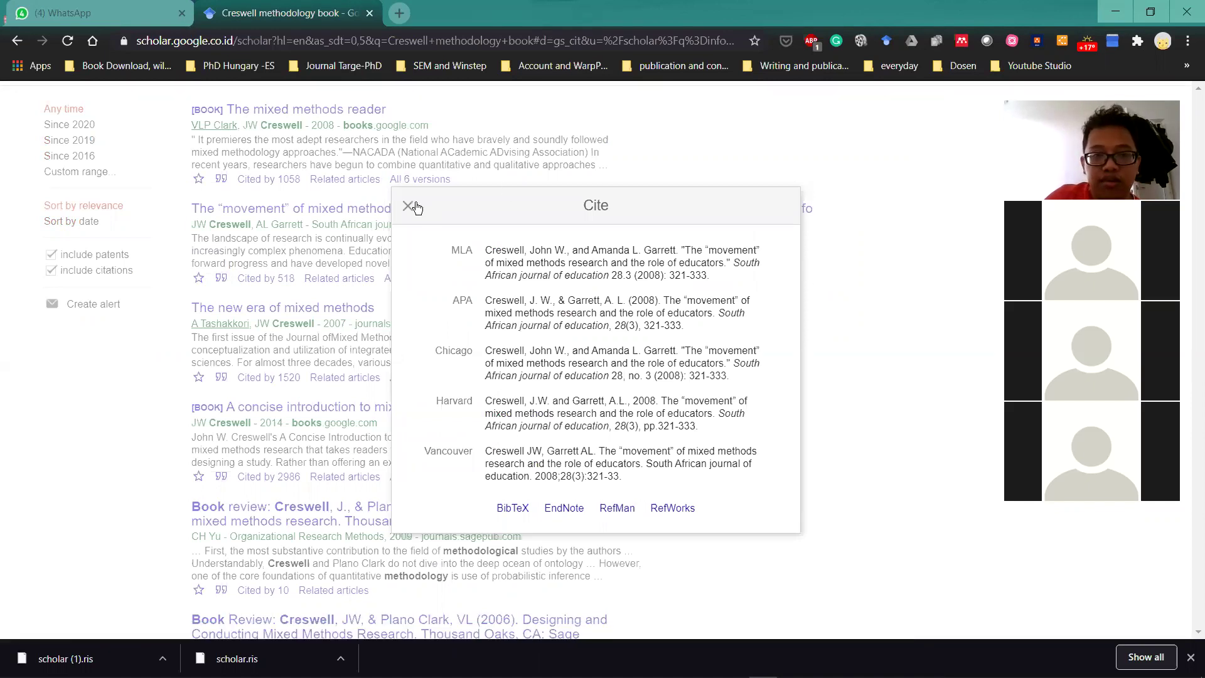
left_click(504, 181)
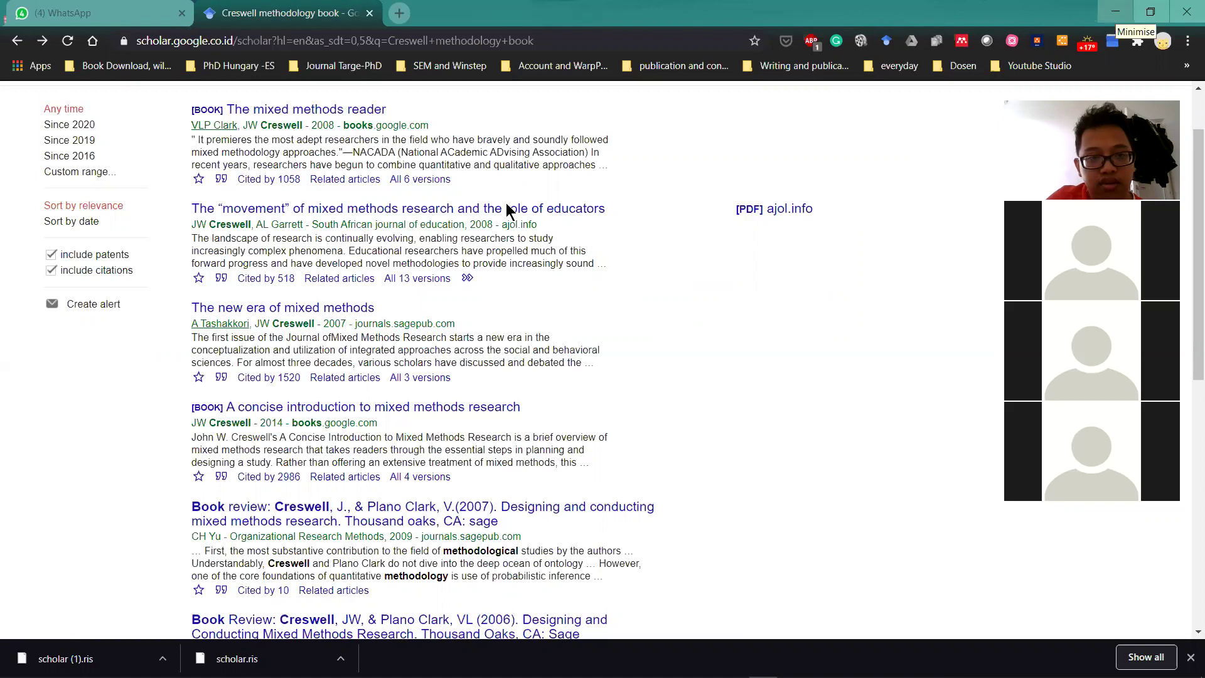
- Open a new browser tab and return to the Word manuscript to examine the updated reference list
scroll(506, 204, "up", 2)
key("ctrl+t")
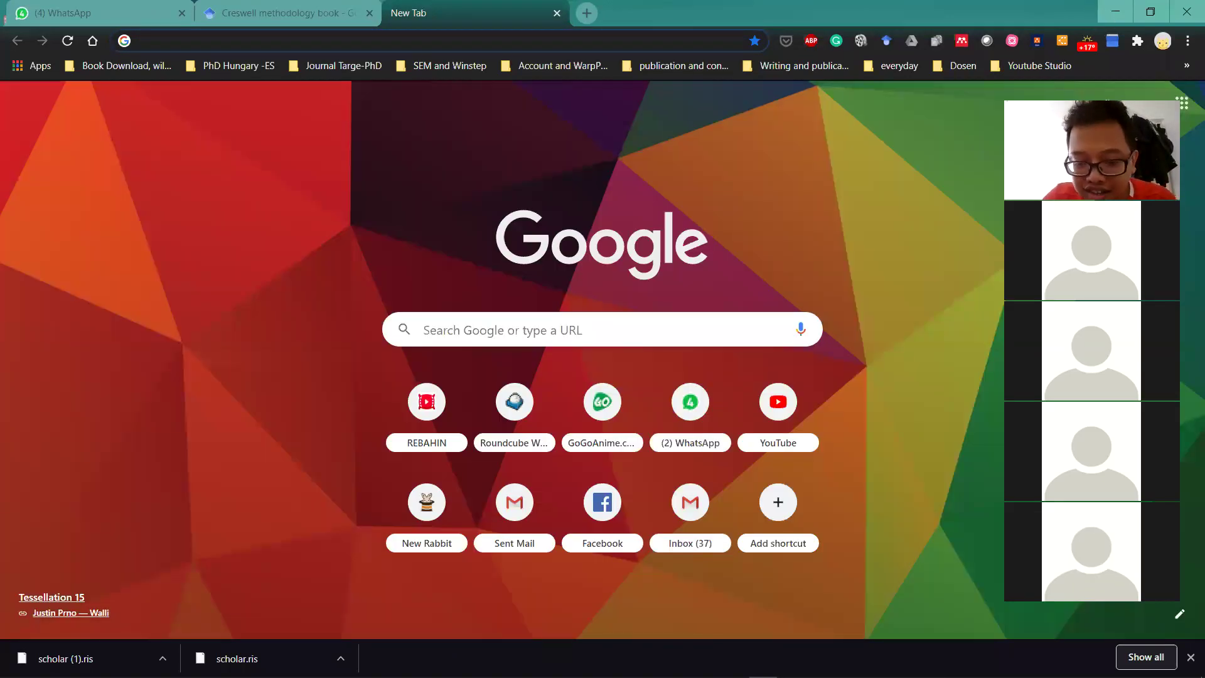
left_click(1116, 11)
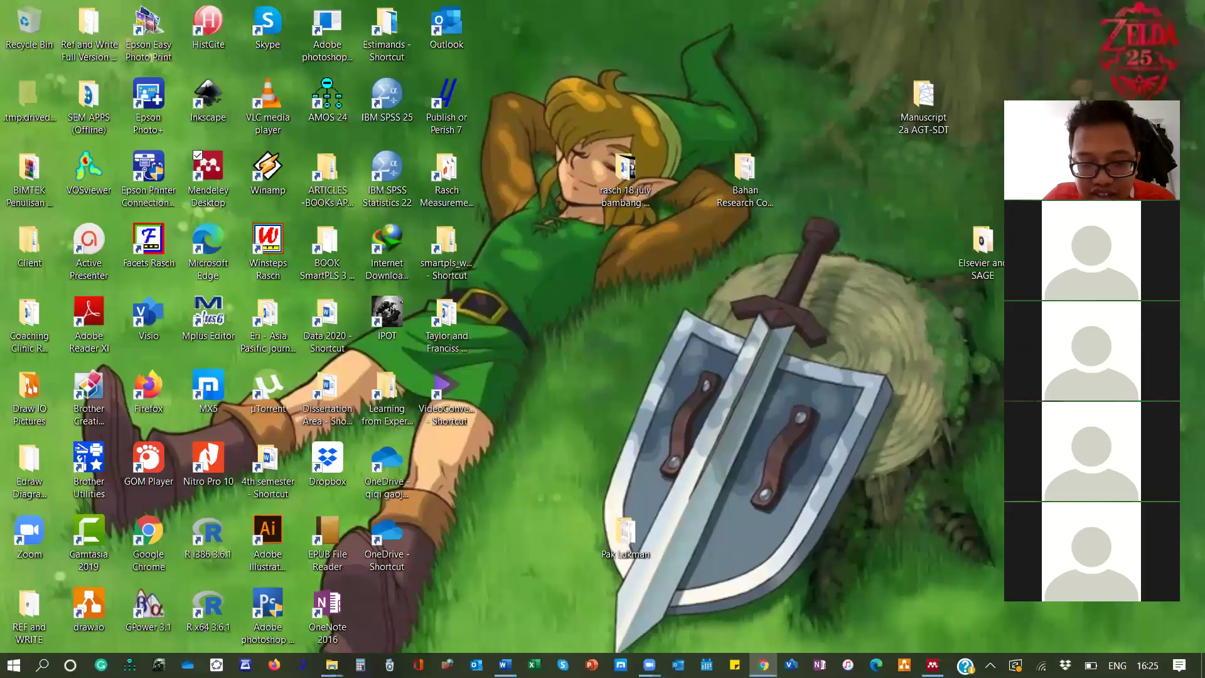
key("alt+Tab")
scroll(582, 449, "down", 1)
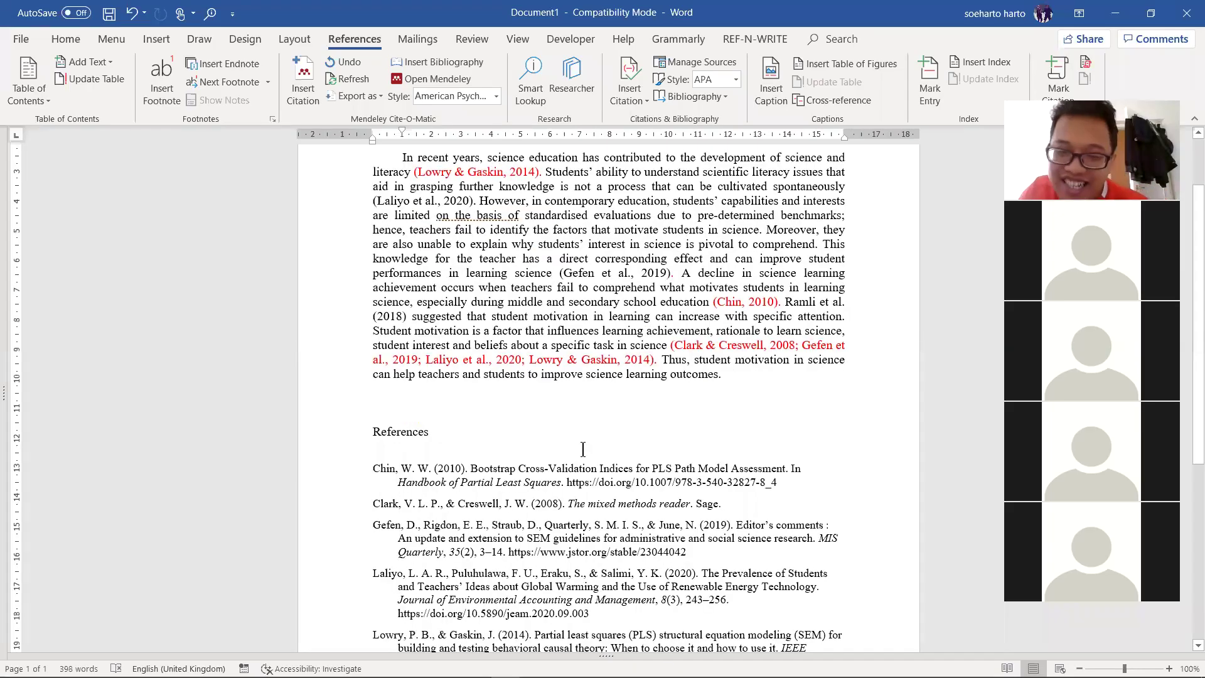
scroll(604, 450, "down", 4)
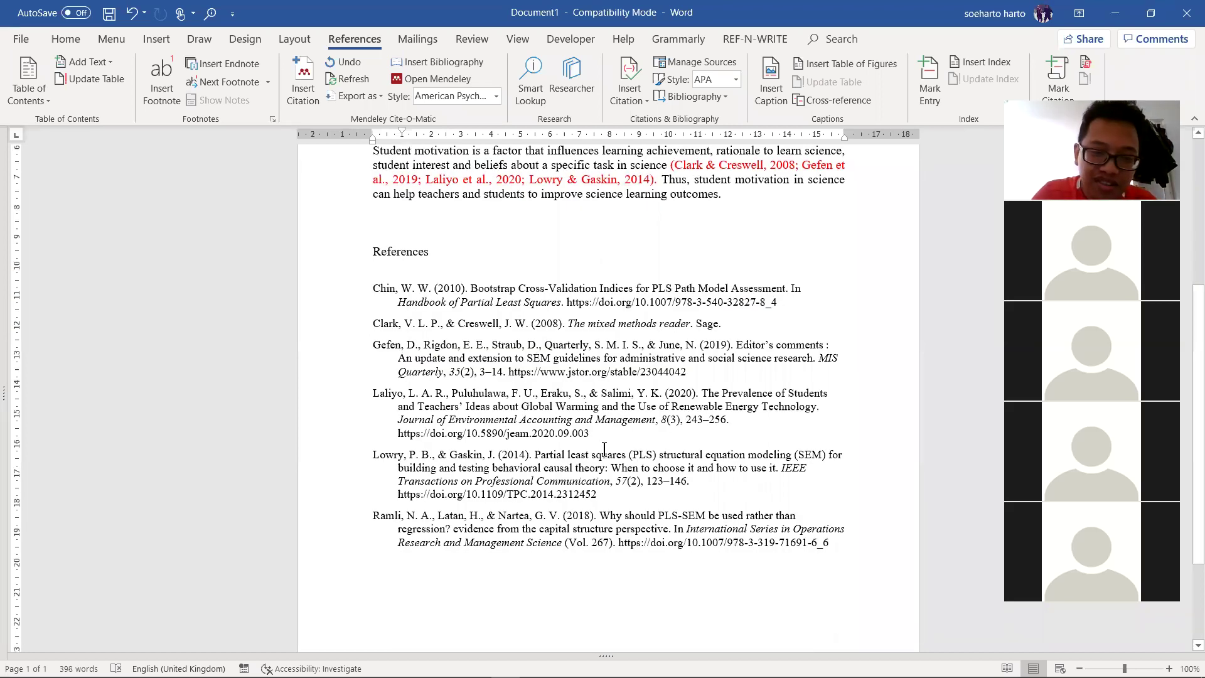
scroll(604, 450, "up", 2)
scroll(604, 449, "up", 3)
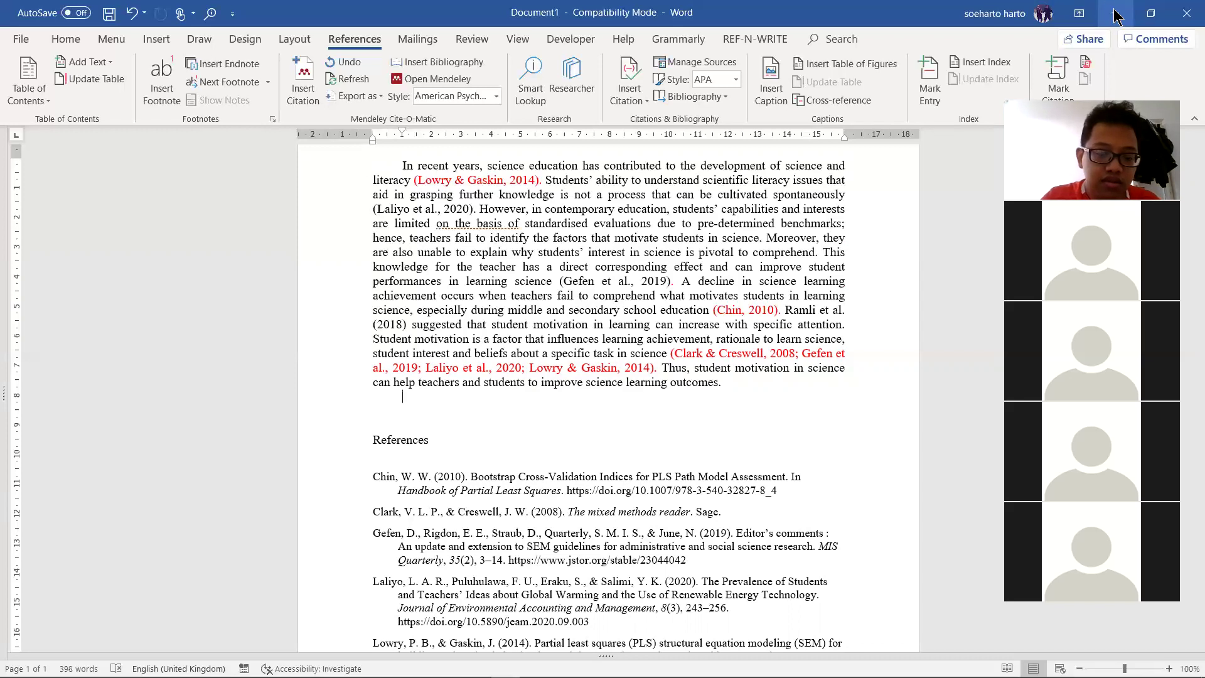
- Switch to Mendeley Desktop, show the documents of the "Kolaborasi Sitasi Indonesia" group and sync the library
left_click(1115, 16)
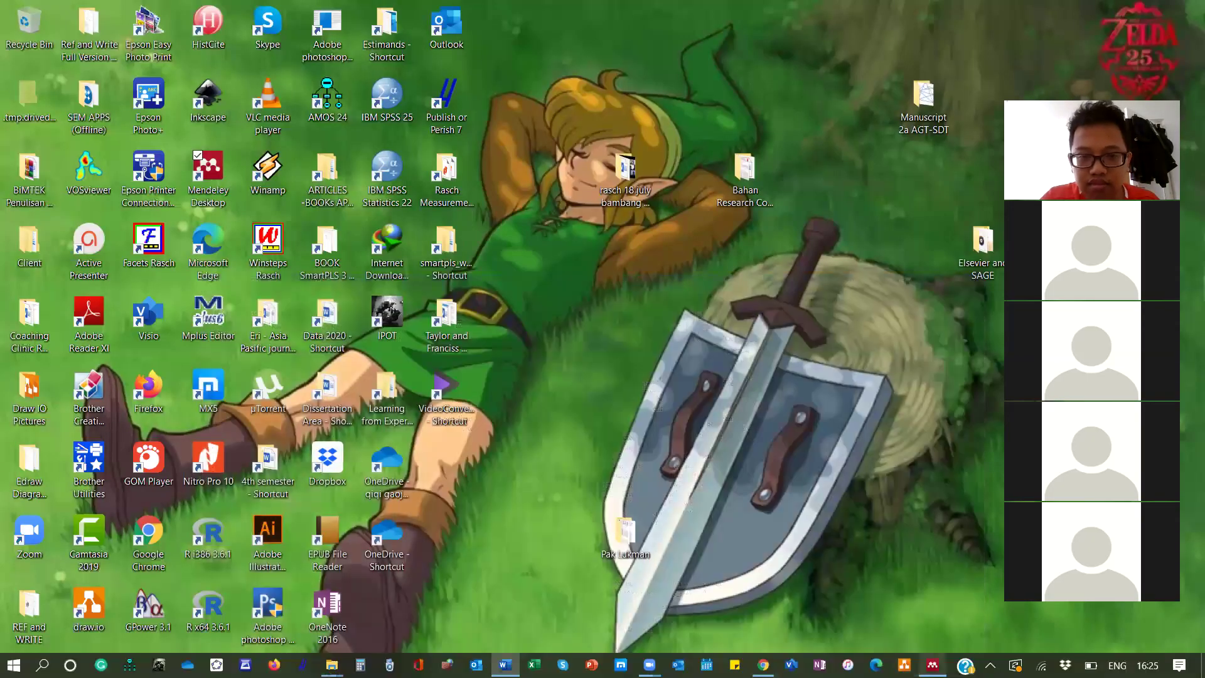
left_click(933, 665)
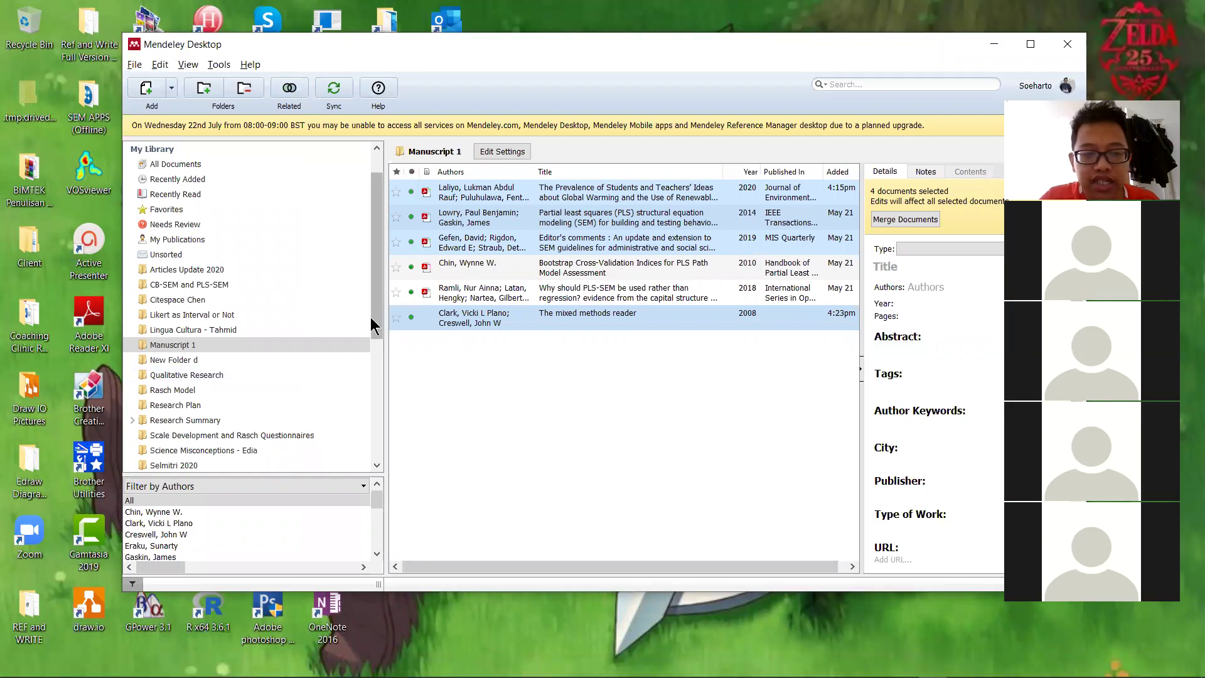
scroll(342, 370, "down", 5)
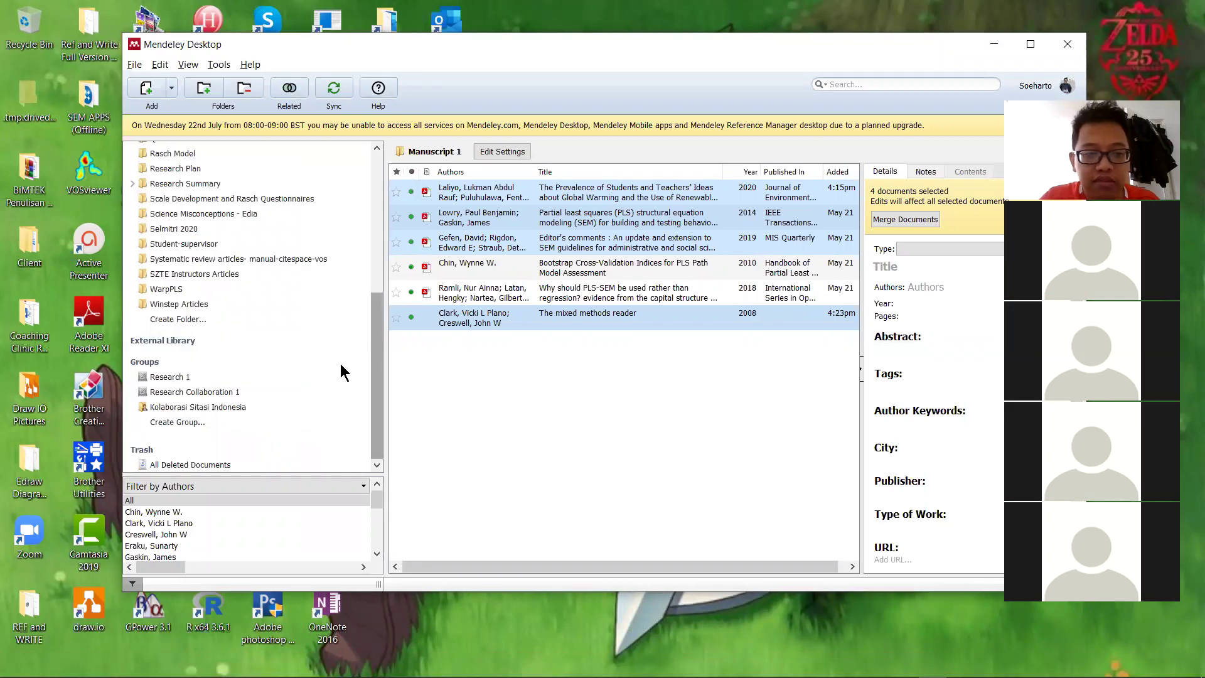
left_click(233, 409)
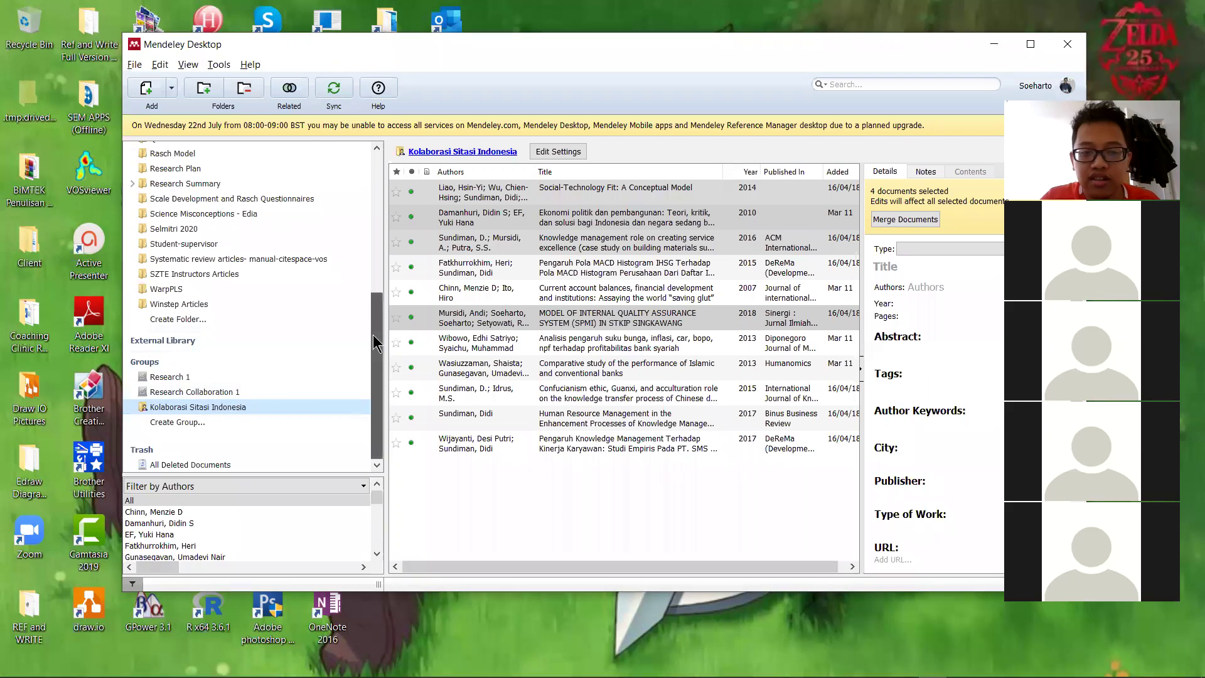
scroll(373, 344, "up", 3)
scroll(236, 403, "down", 3)
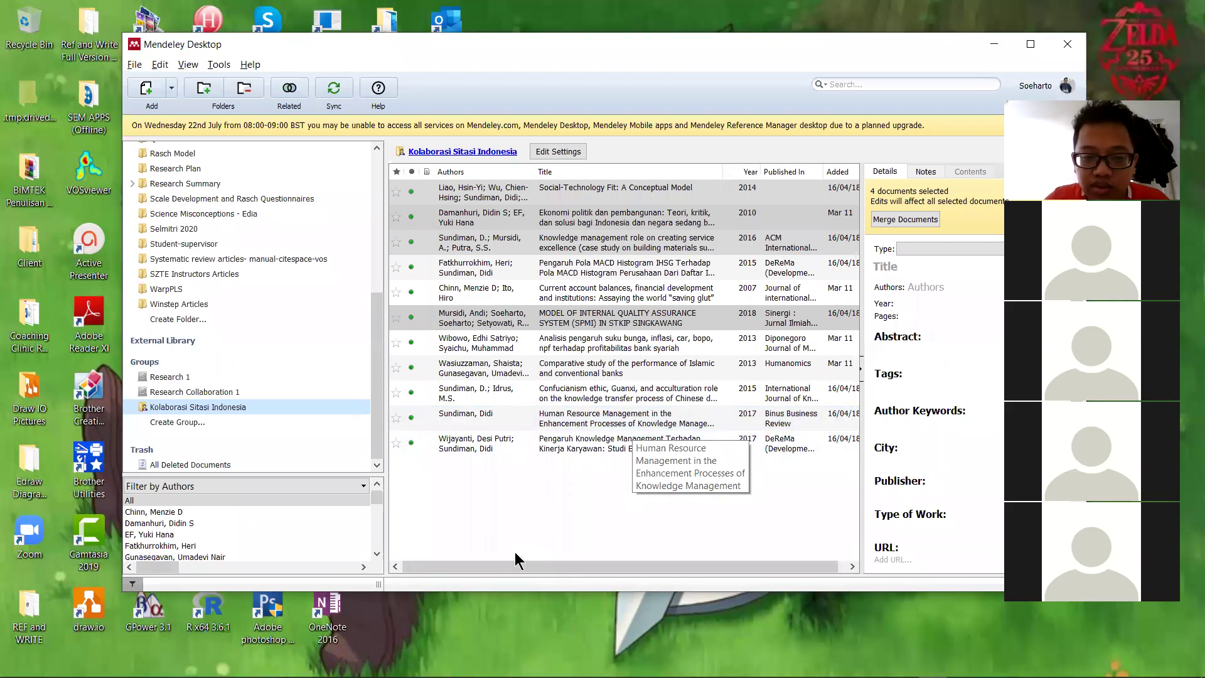
left_click(334, 91)
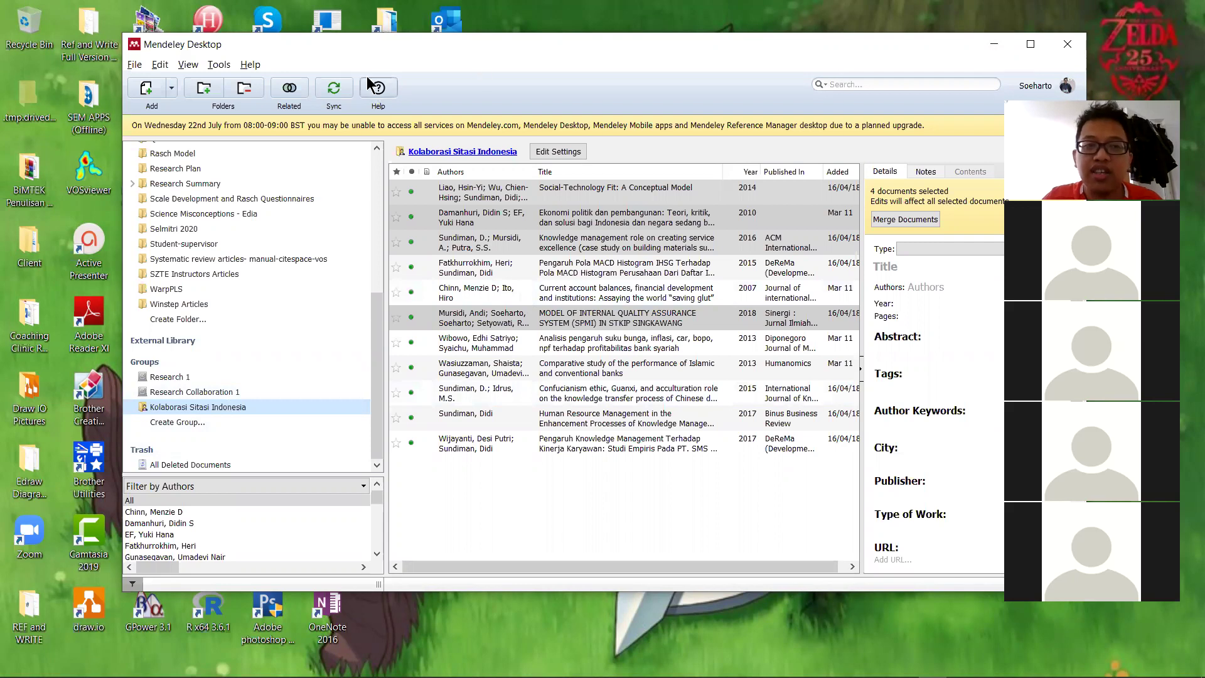
left_click_drag(372, 43, 382, 31)
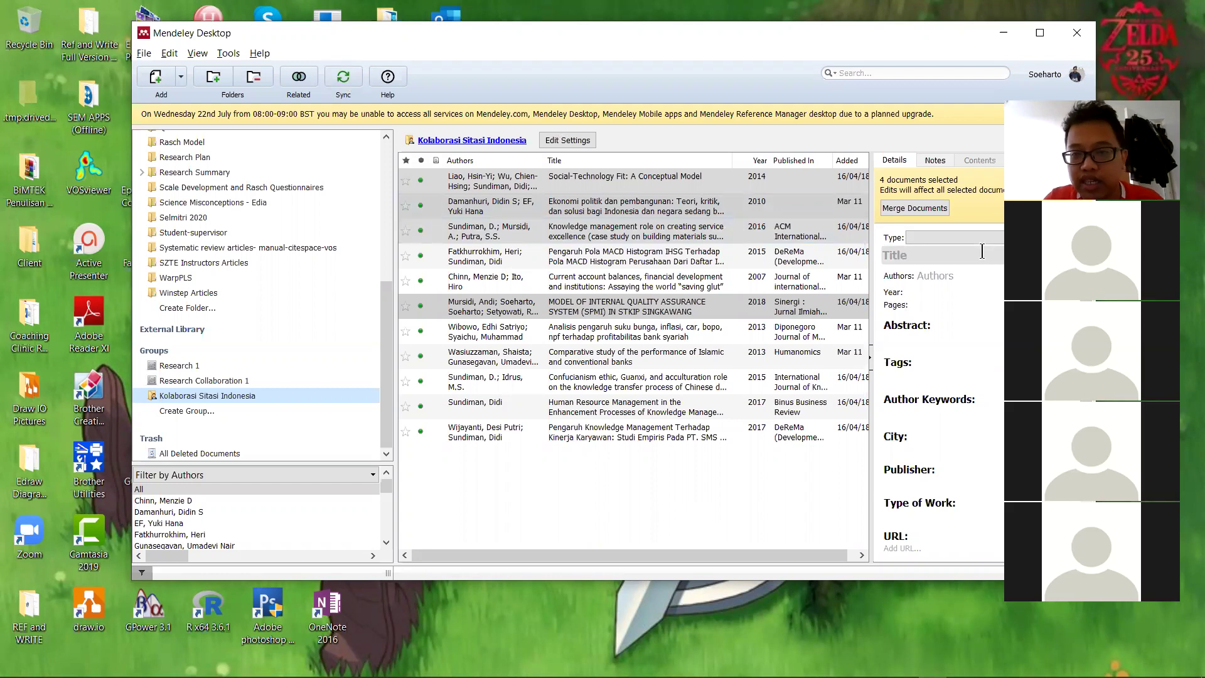
- Go back to the Word manuscript and review its in-text citations against the entries under References
left_click(1004, 34)
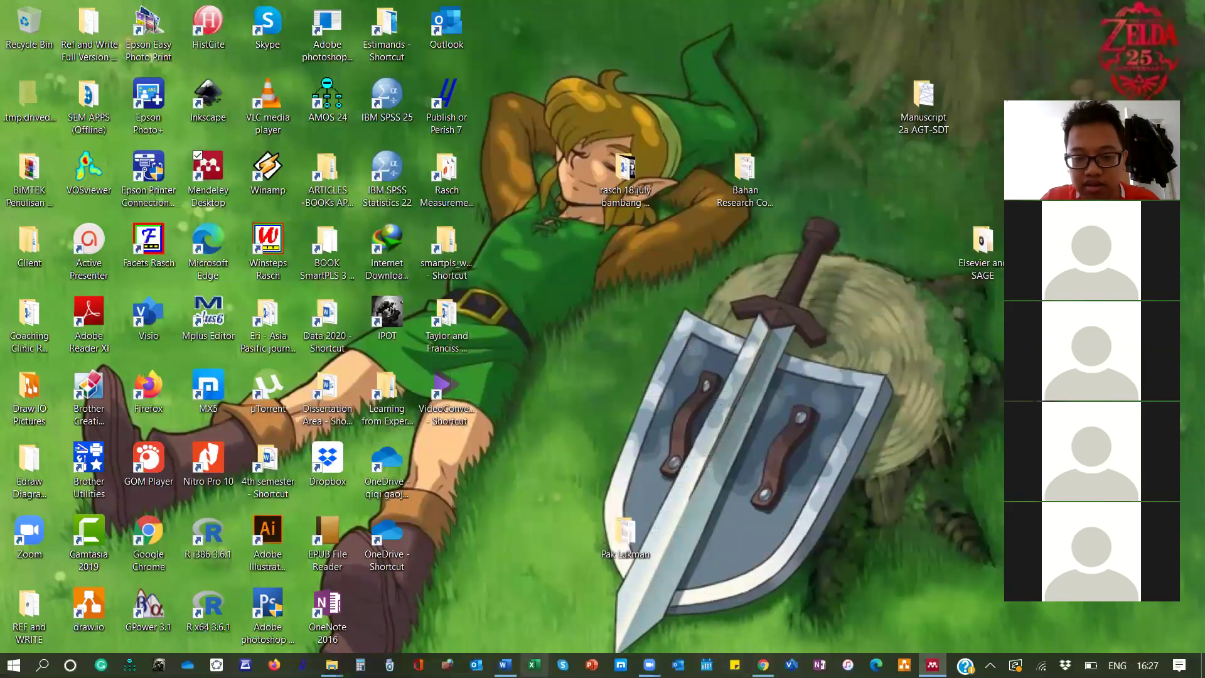
left_click(505, 665)
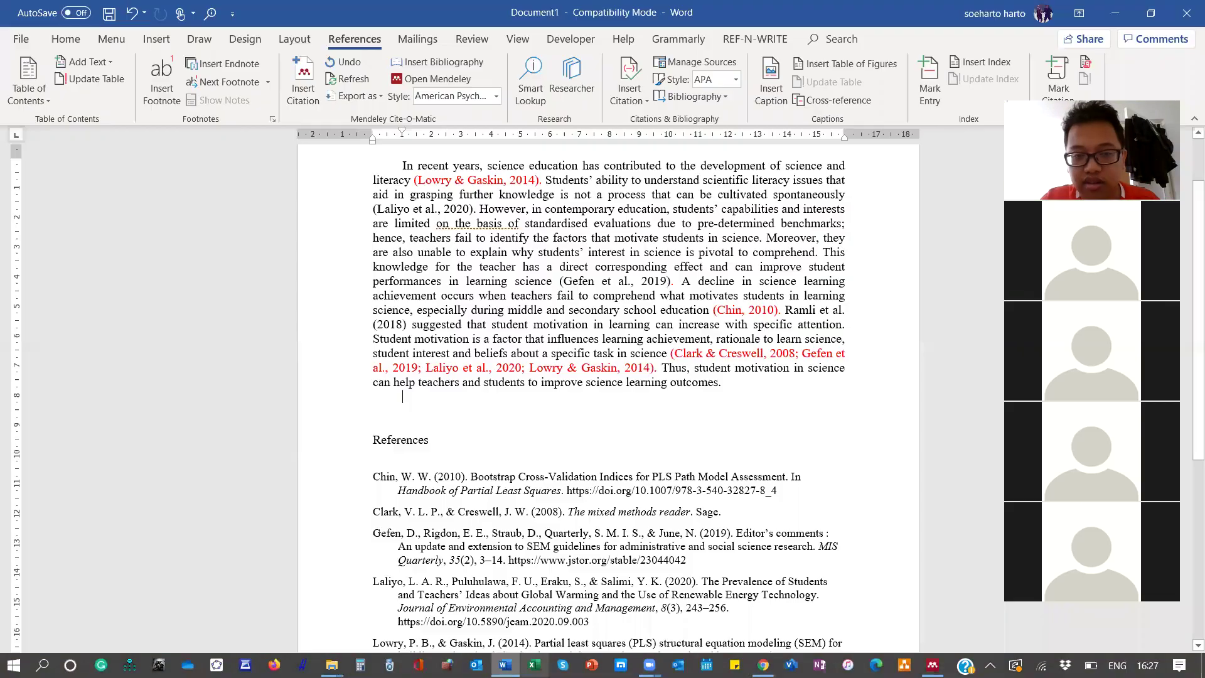
left_click(635, 427)
scroll(643, 441, "down", 5)
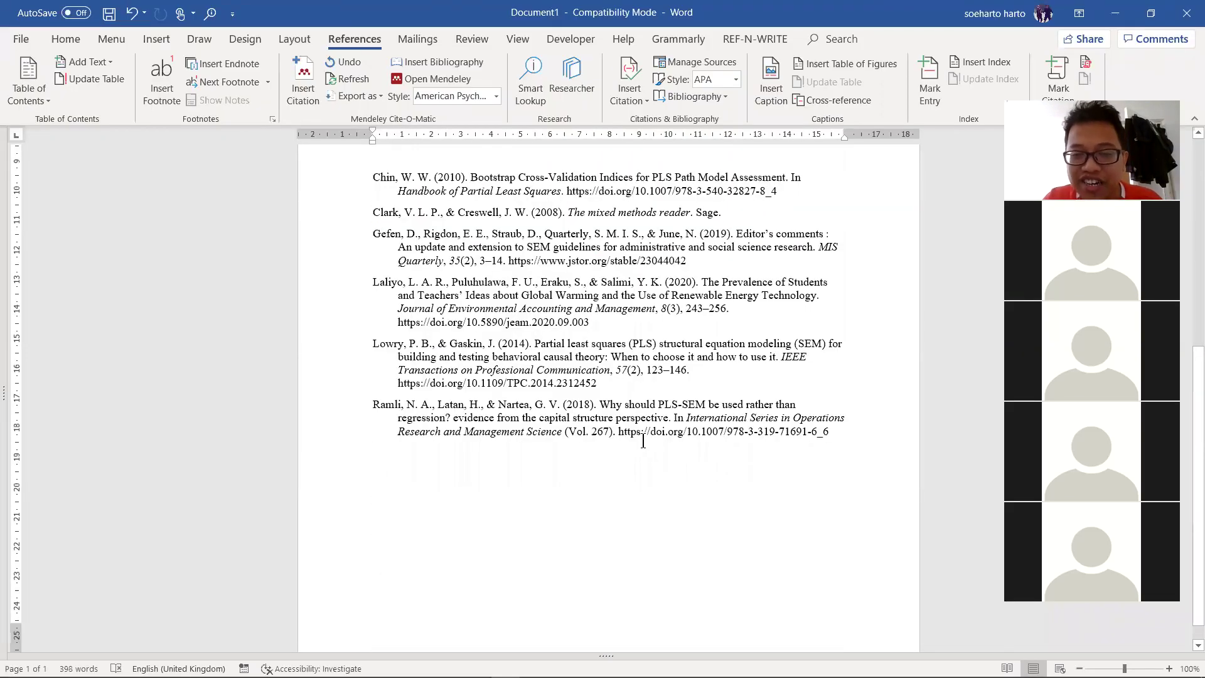
scroll(643, 441, "up", 6)
scroll(643, 441, "down", 5)
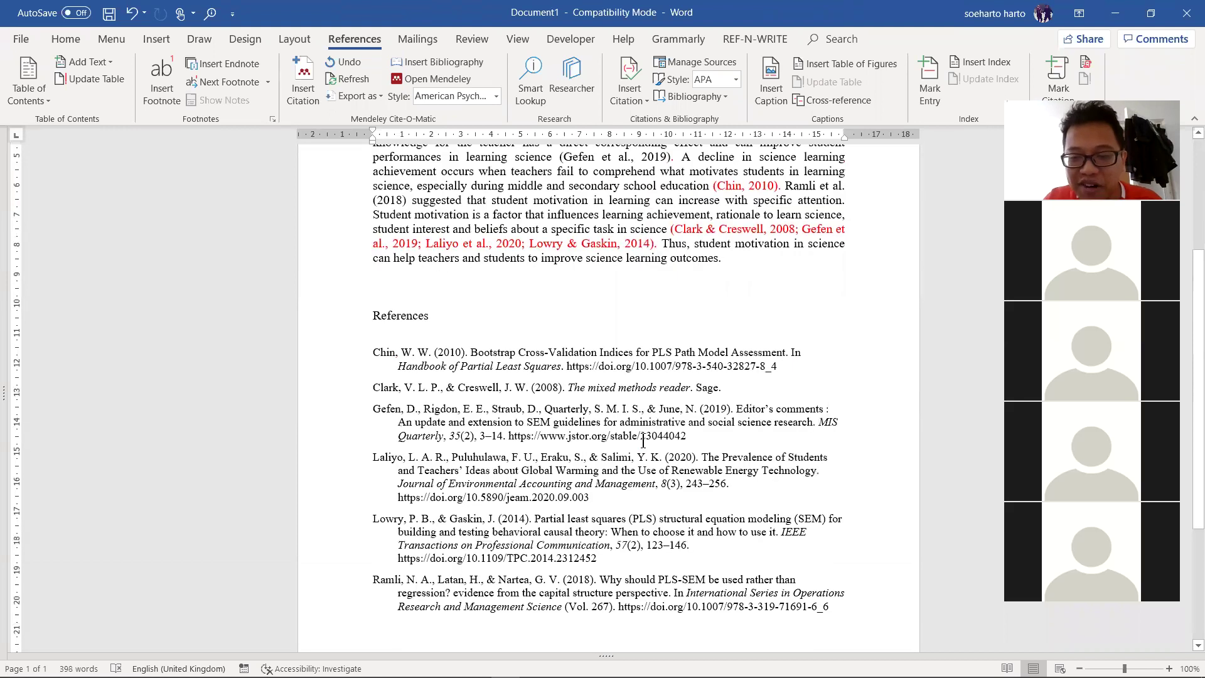
scroll(644, 447, "up", 4)
scroll(643, 448, "down", 2)
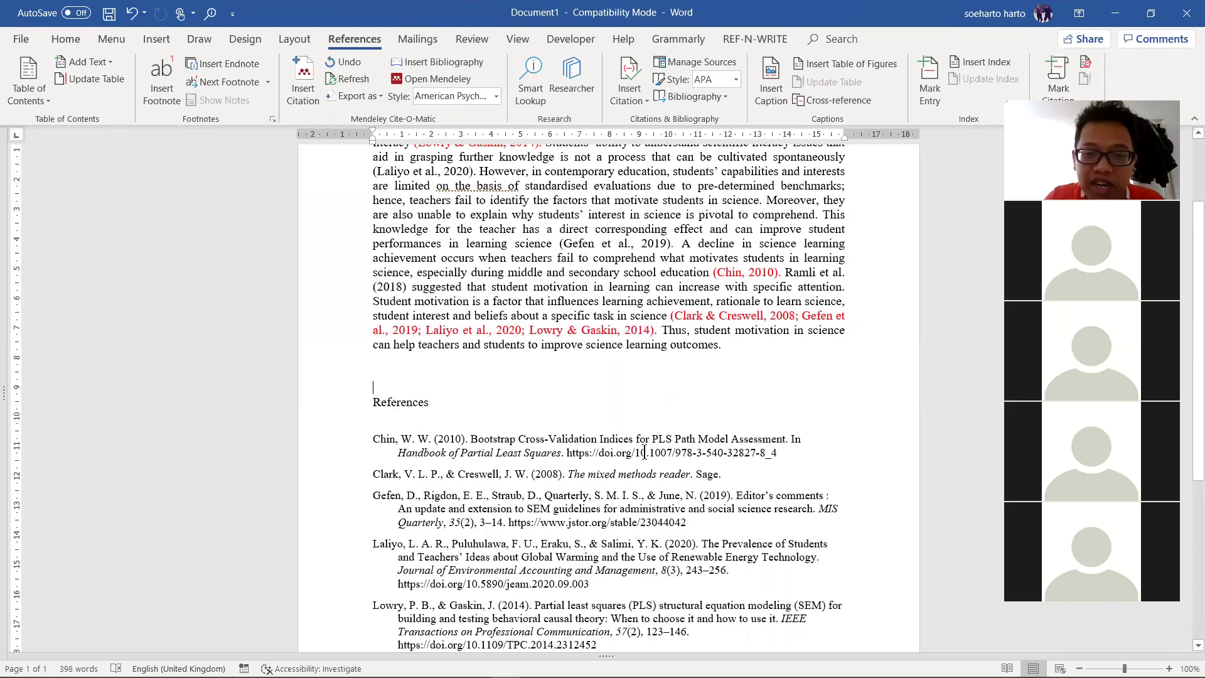
left_click(667, 373)
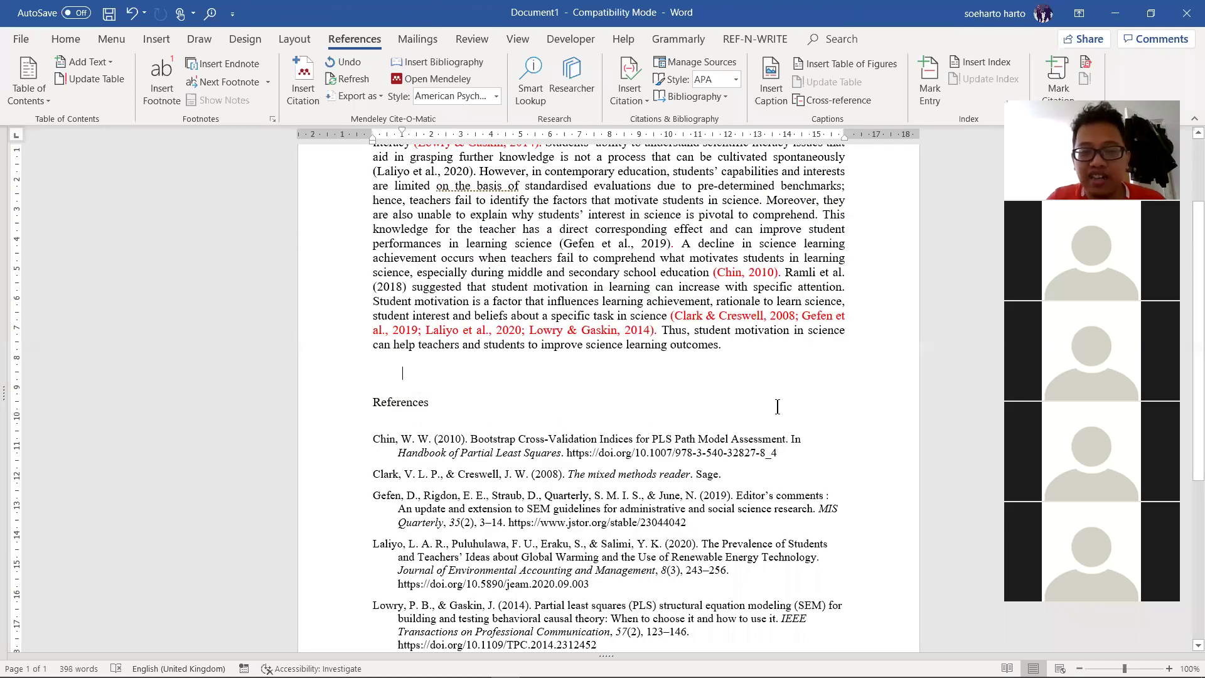
scroll(764, 443, "up", 2)
scroll(751, 394, "up", 1)
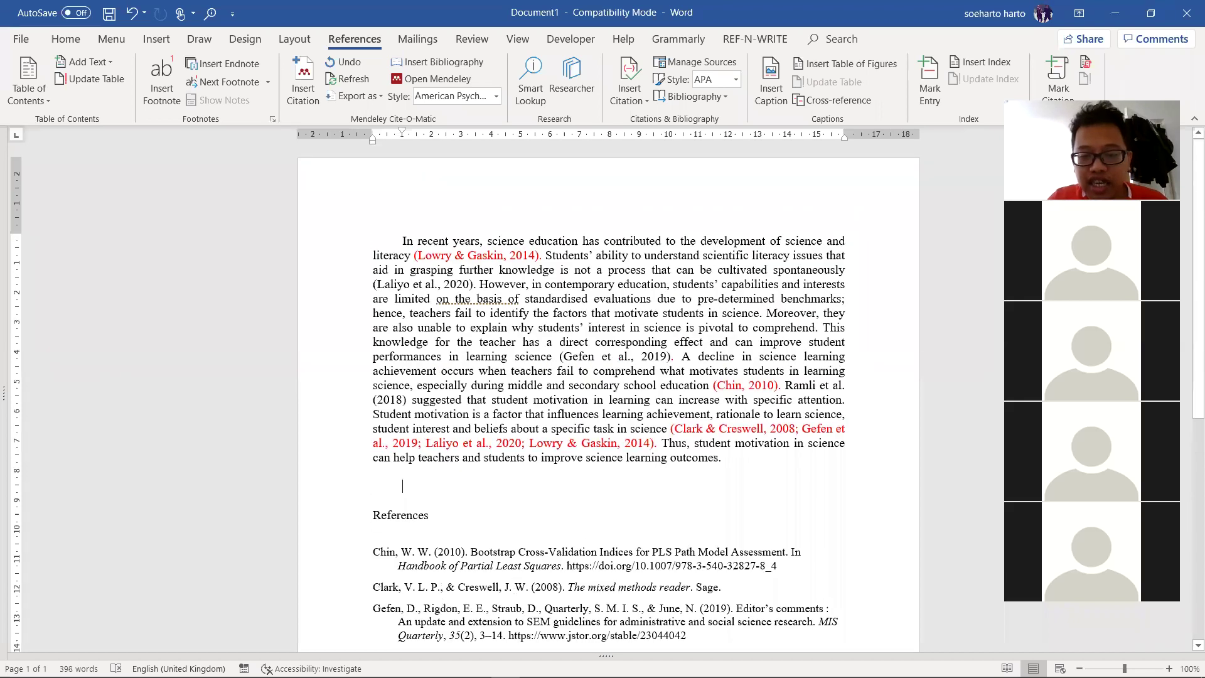
- Review the entries under References and compare them with the in-text citations in the paragraph above
mouse_move(649, 665)
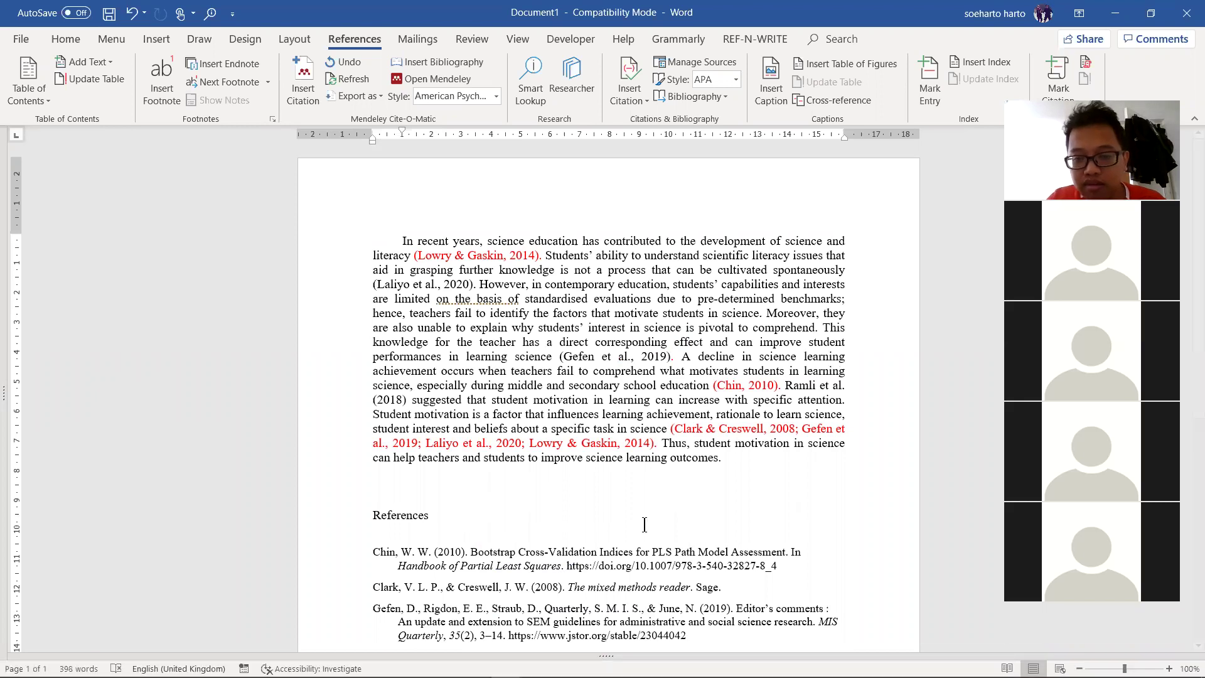
scroll(646, 522, "down", 3)
scroll(648, 530, "down", 1)
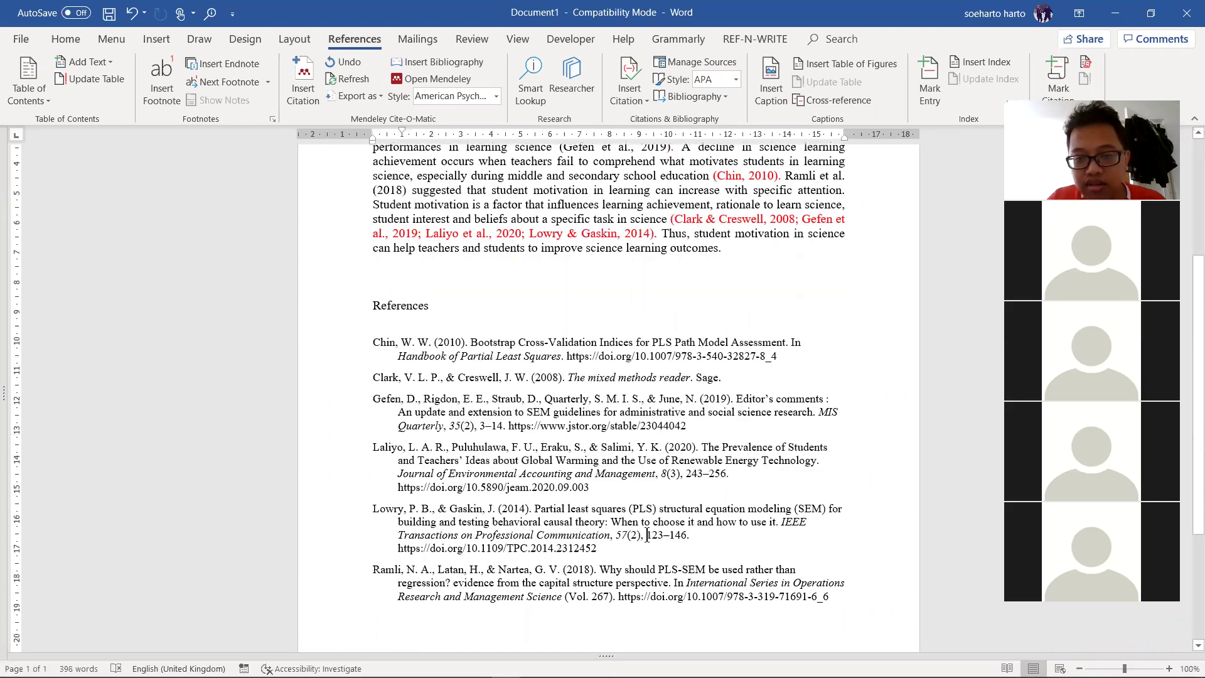
scroll(648, 535, "up", 2)
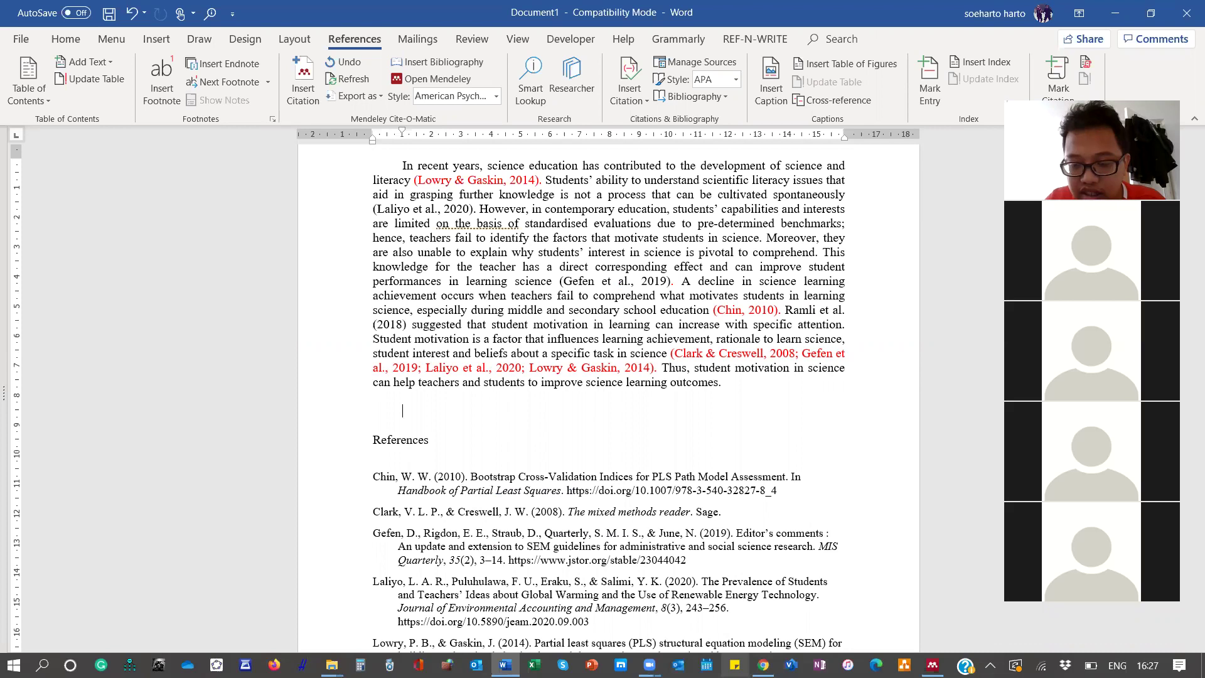
mouse_move(763, 665)
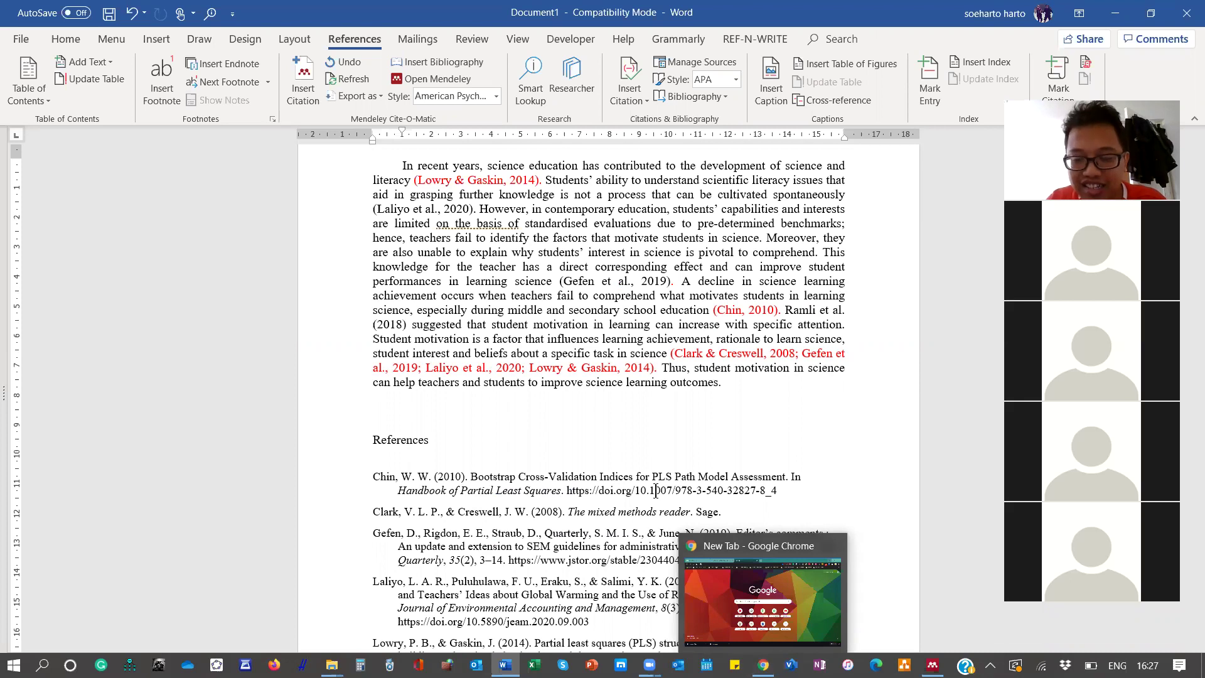
left_click(733, 510)
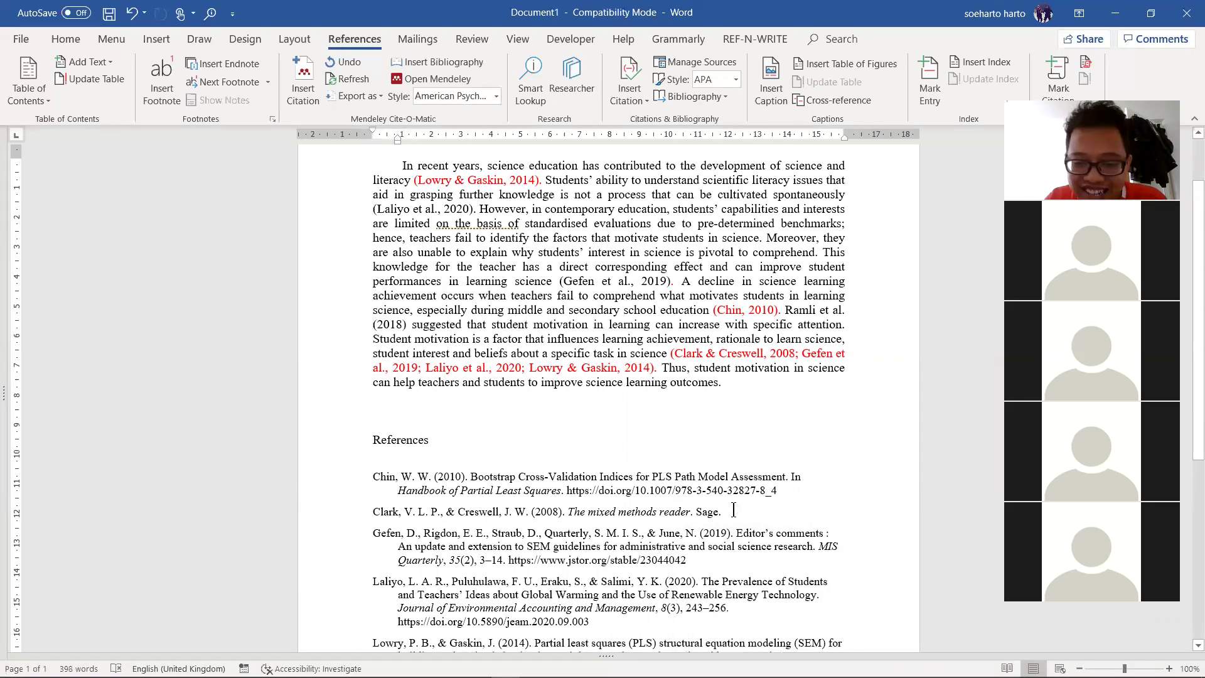
key("ctrl+End")
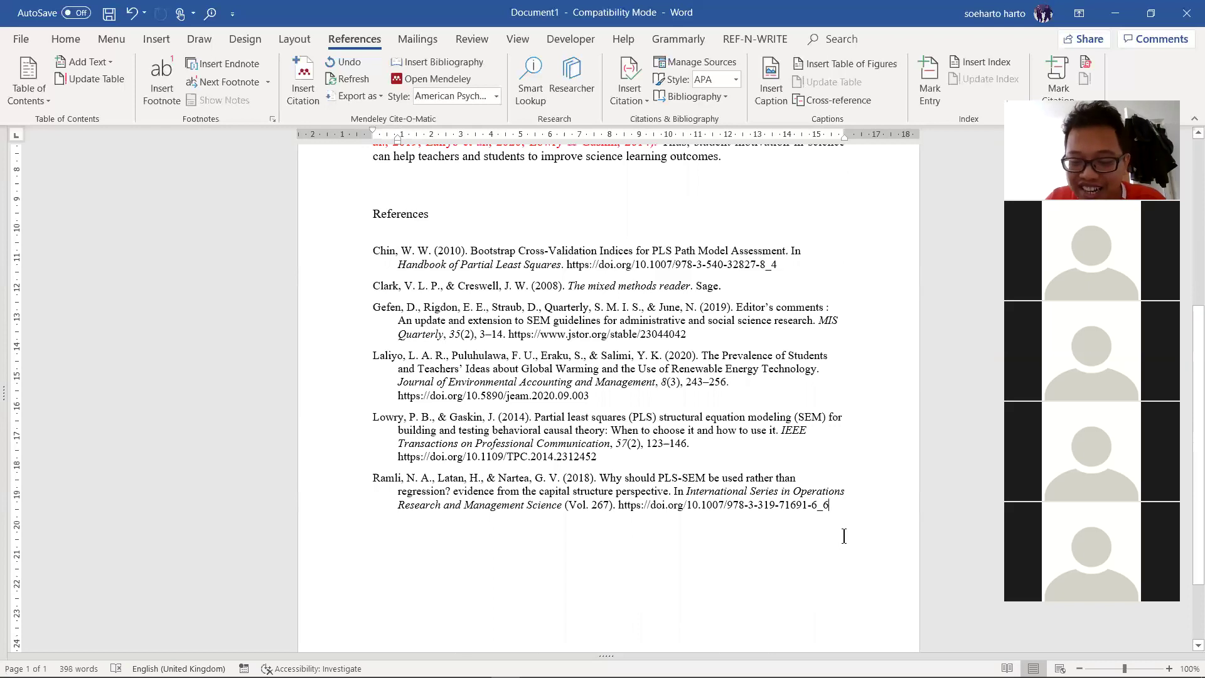
scroll(843, 535, "up", 3)
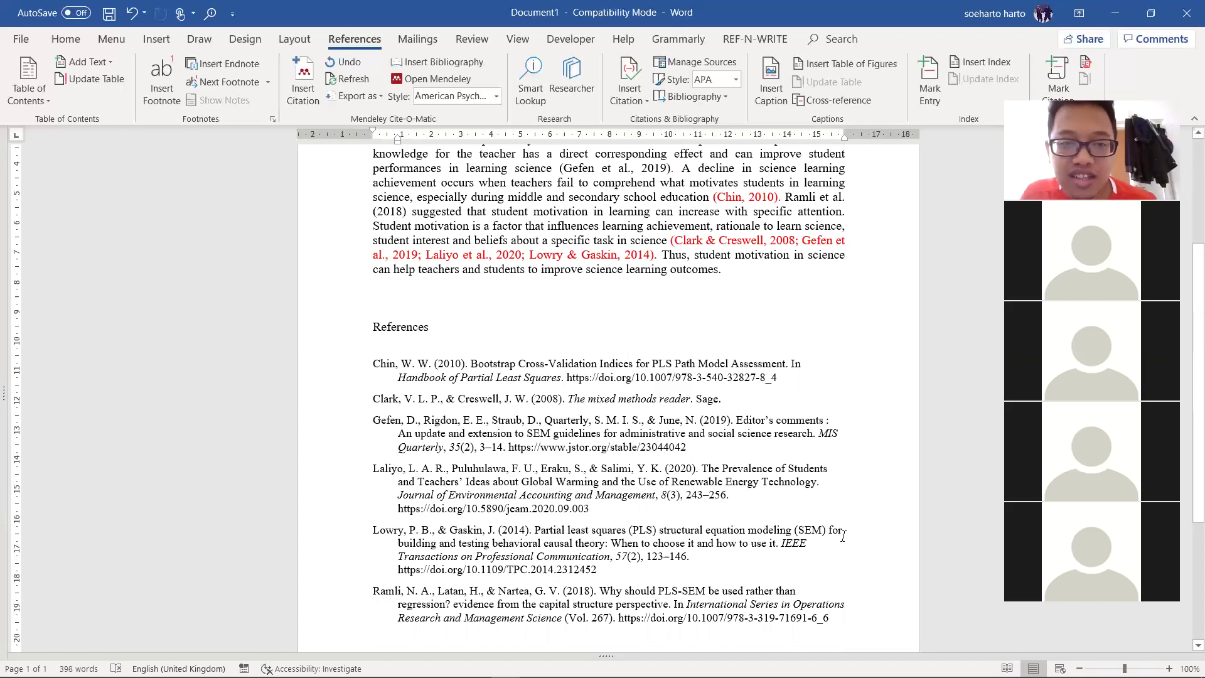
scroll(682, 461, "up", 5)
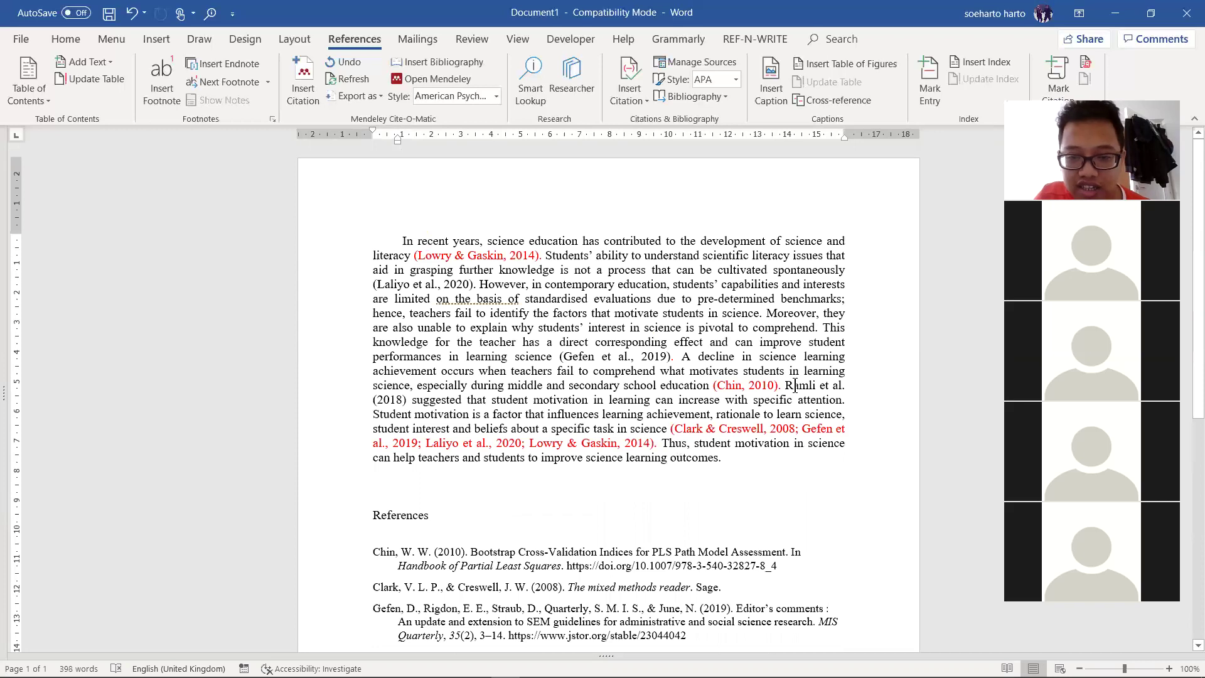
- Delete the manually written 2018 author-year citation and the word "suggested" before "that student motivation in learning can increase"
left_click(745, 429)
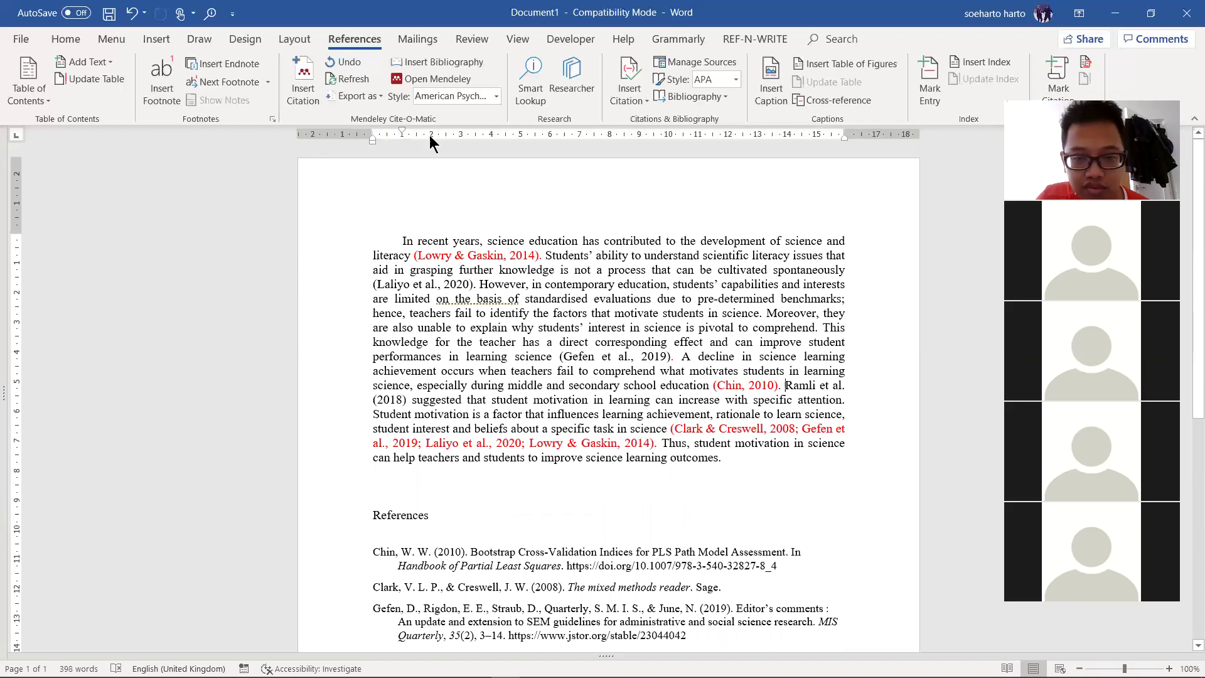
left_click(384, 400)
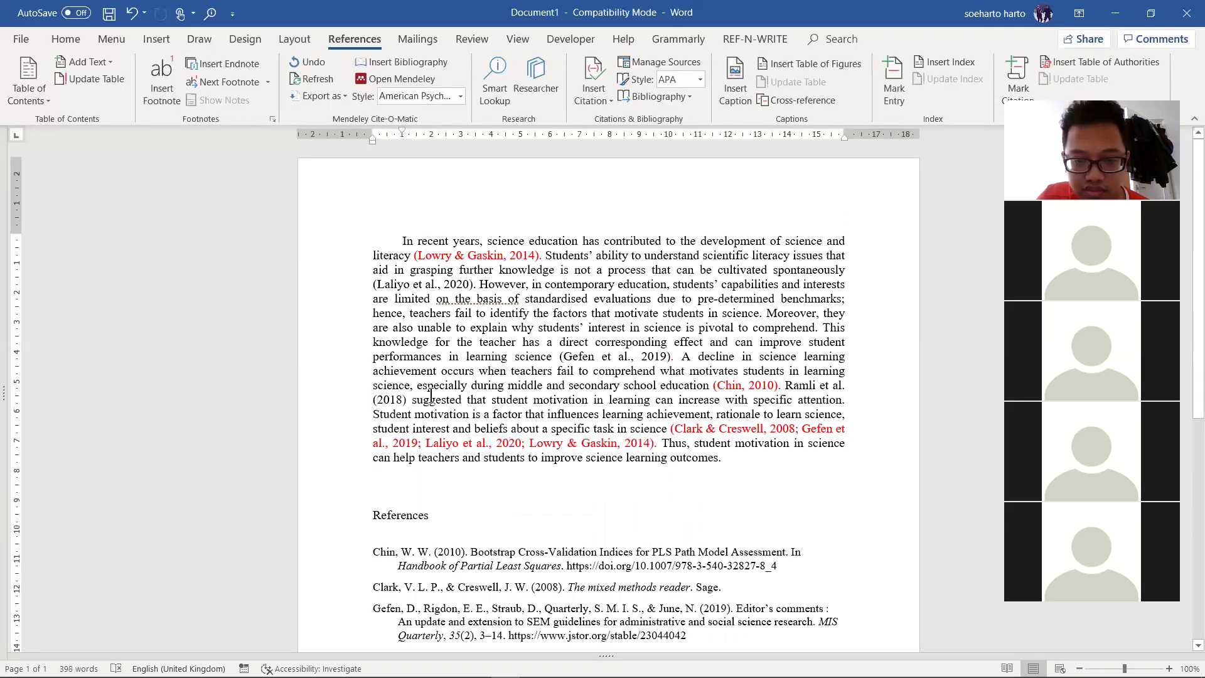
left_click(790, 389)
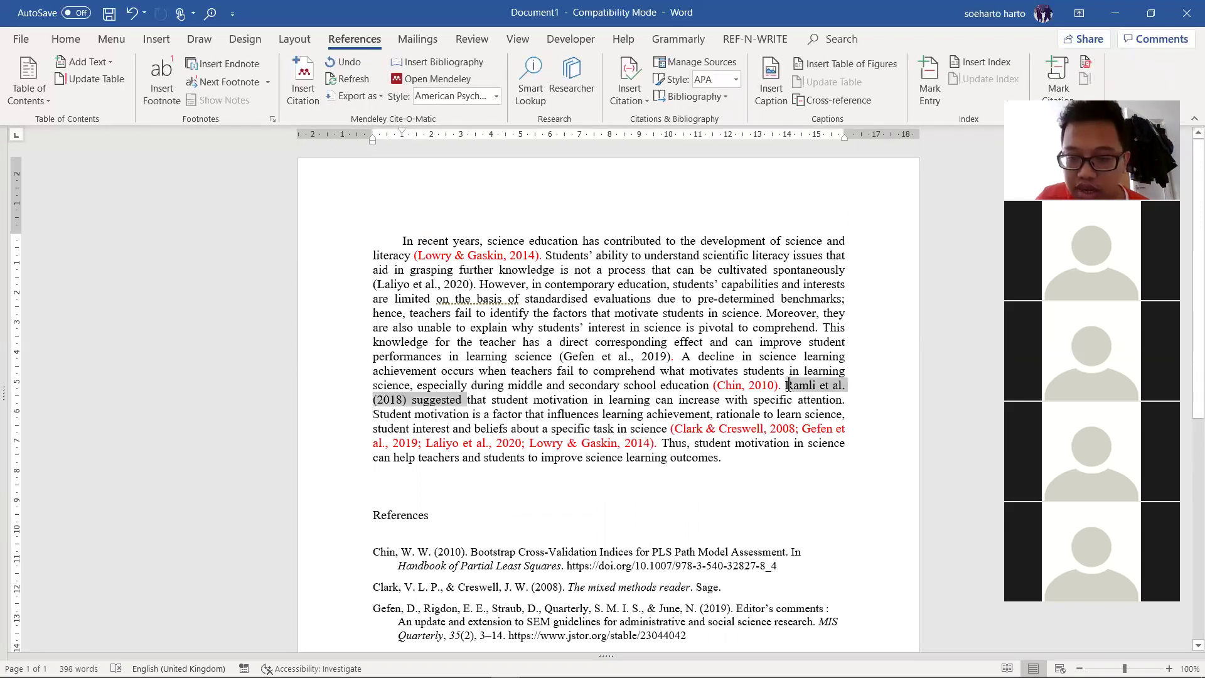
double_click(790, 388)
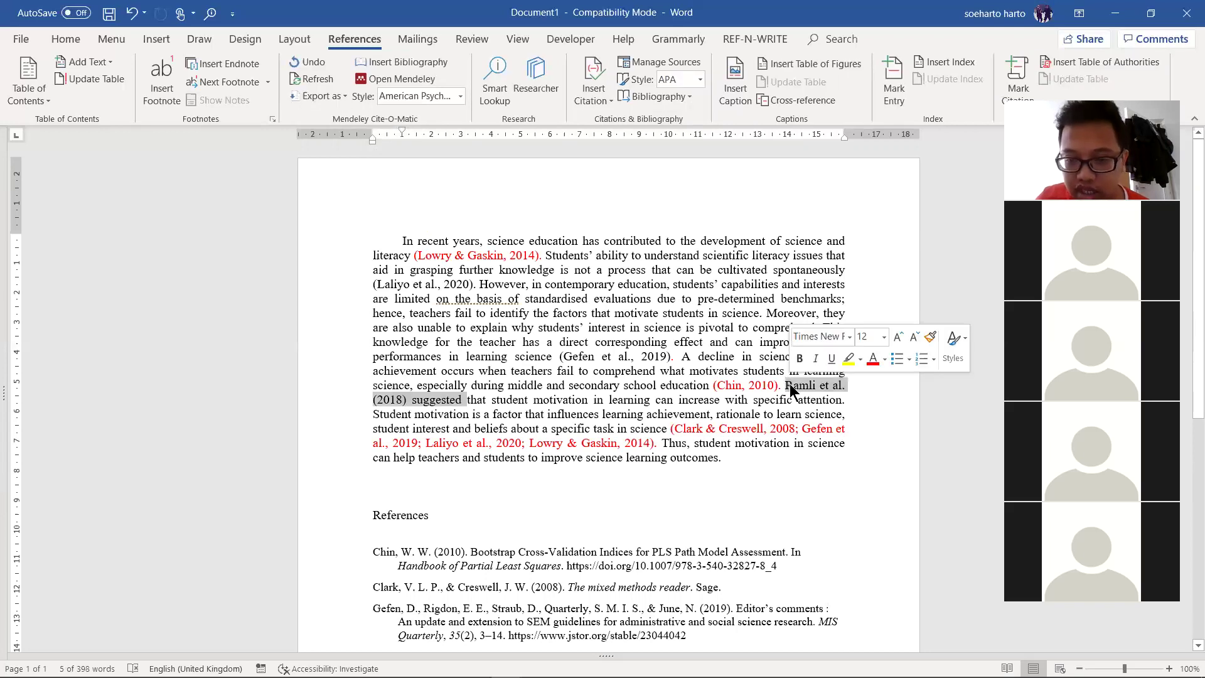
key("Delete")
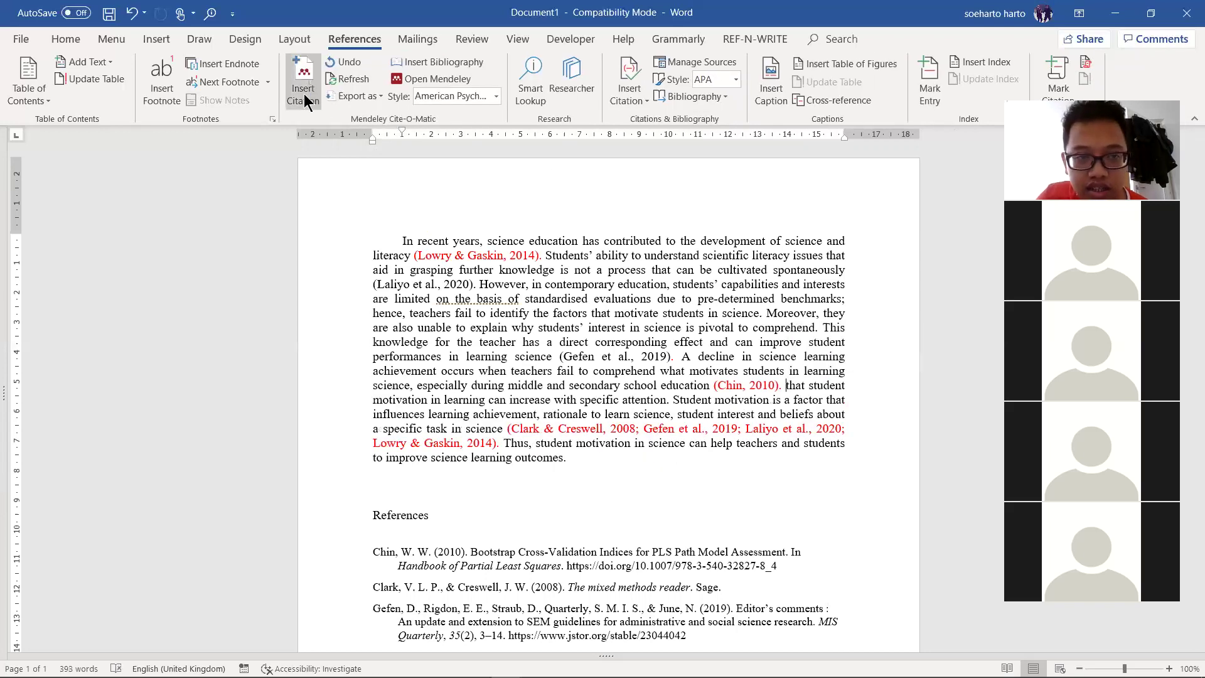
- Insert a Mendeley citation there for the 2018 chapter "Why should PLS-SEM be used rather than regression?" from the "Manuscript 1" folder
key("alt+m")
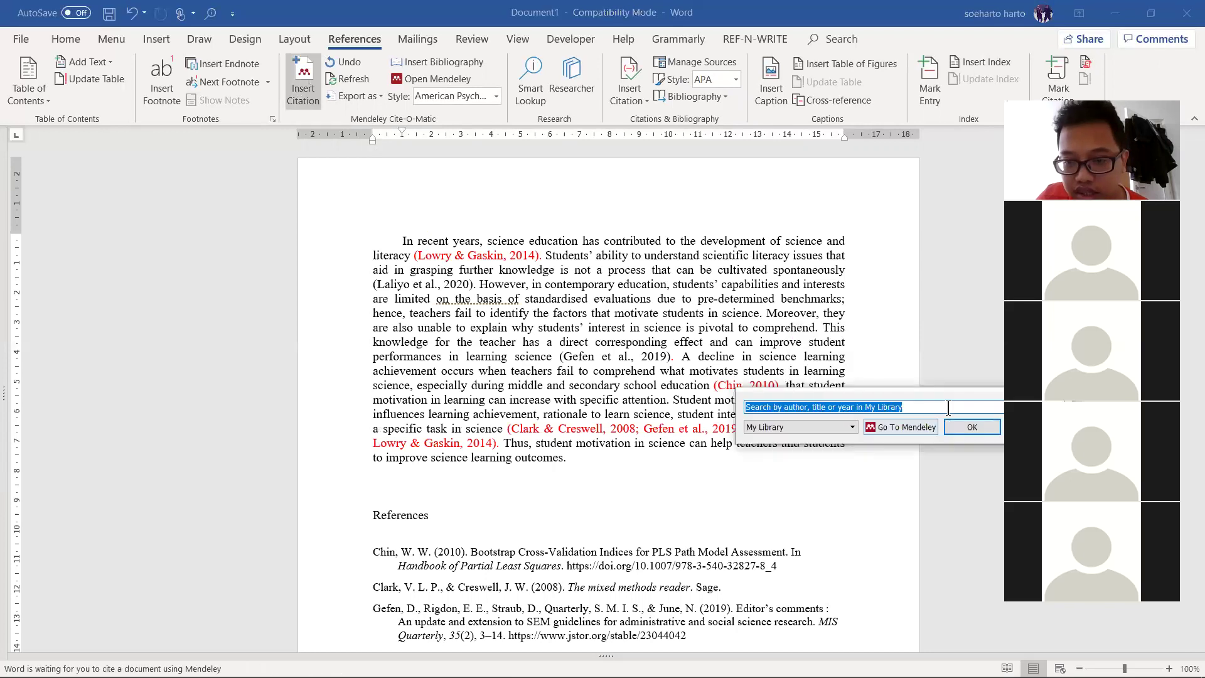
key("Escape")
left_click(785, 385)
left_click(295, 79)
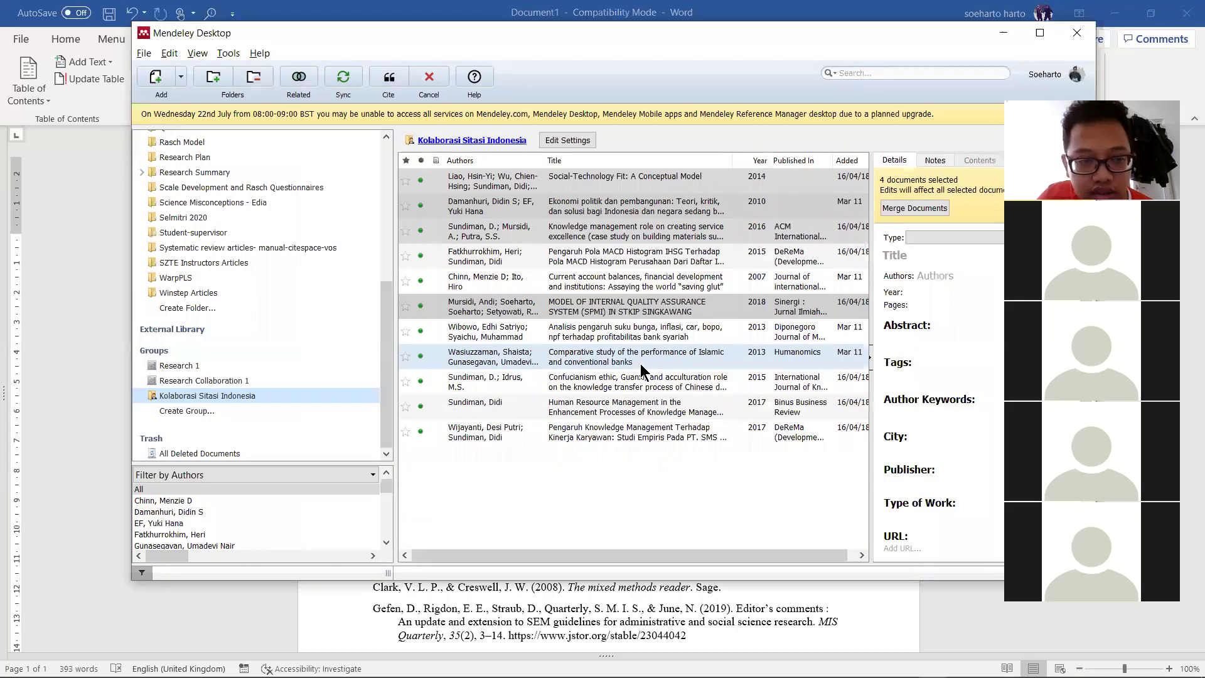
left_click(208, 217)
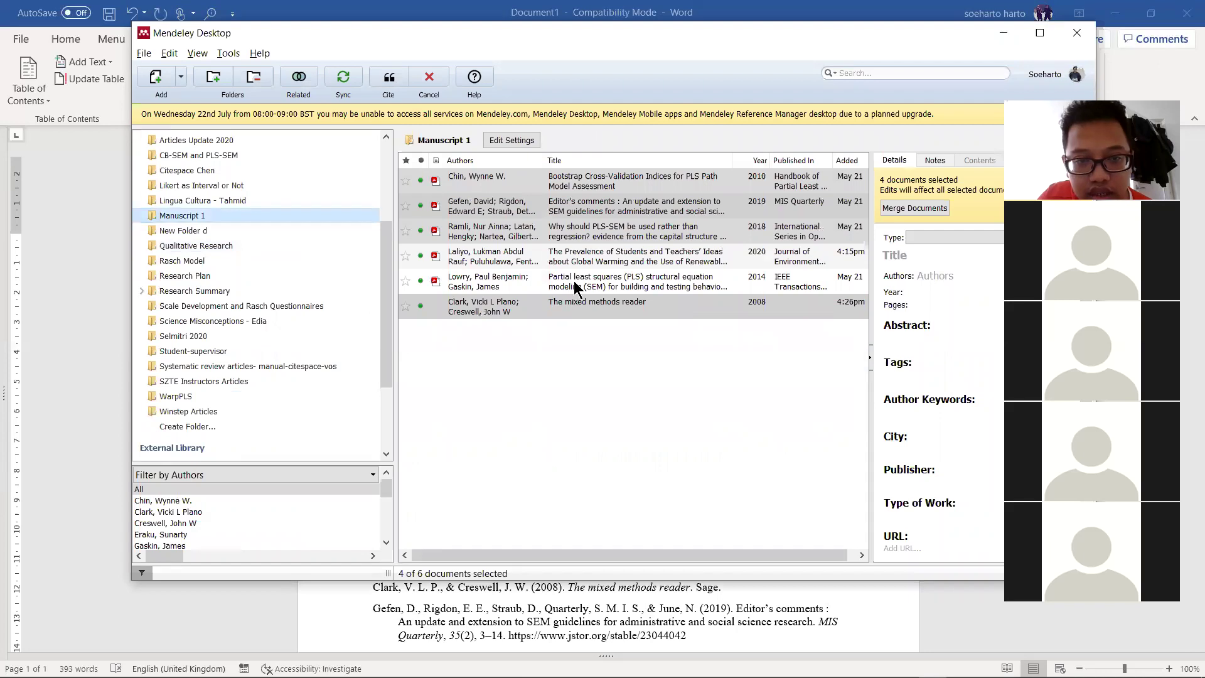
left_click(388, 78)
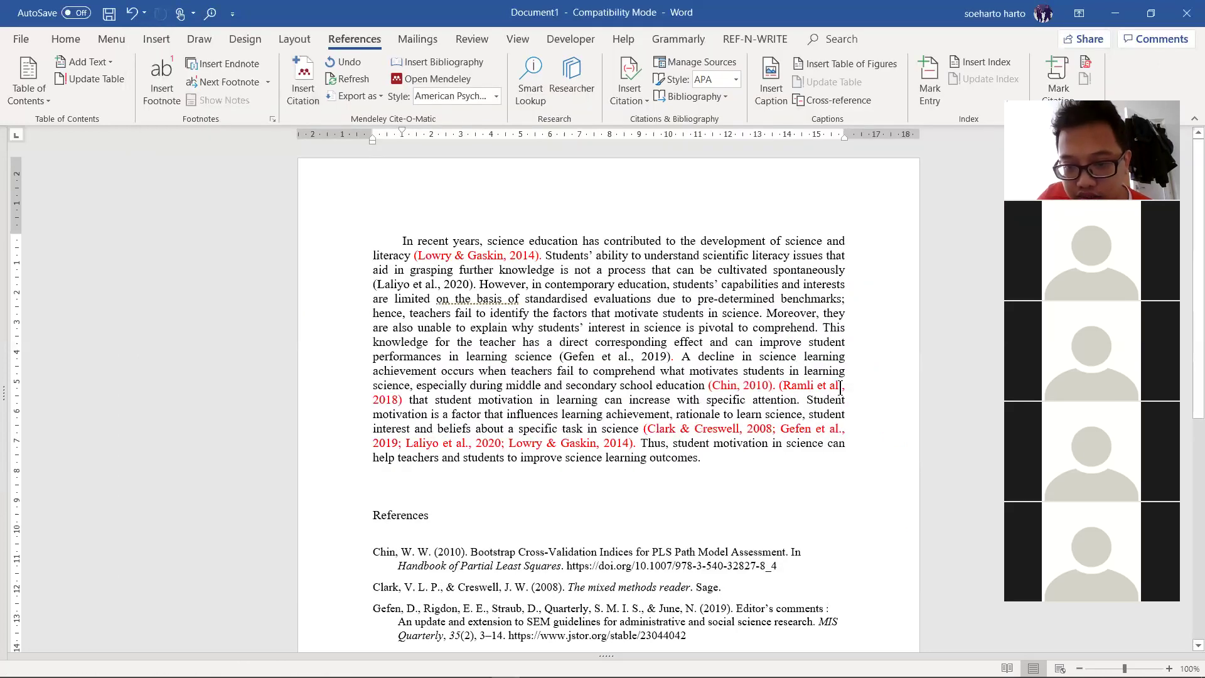
- Write the first author's surname followed by "et al." directly before the new 2018 citation
left_click_drag(795, 387, 795, 399)
left_click(841, 386)
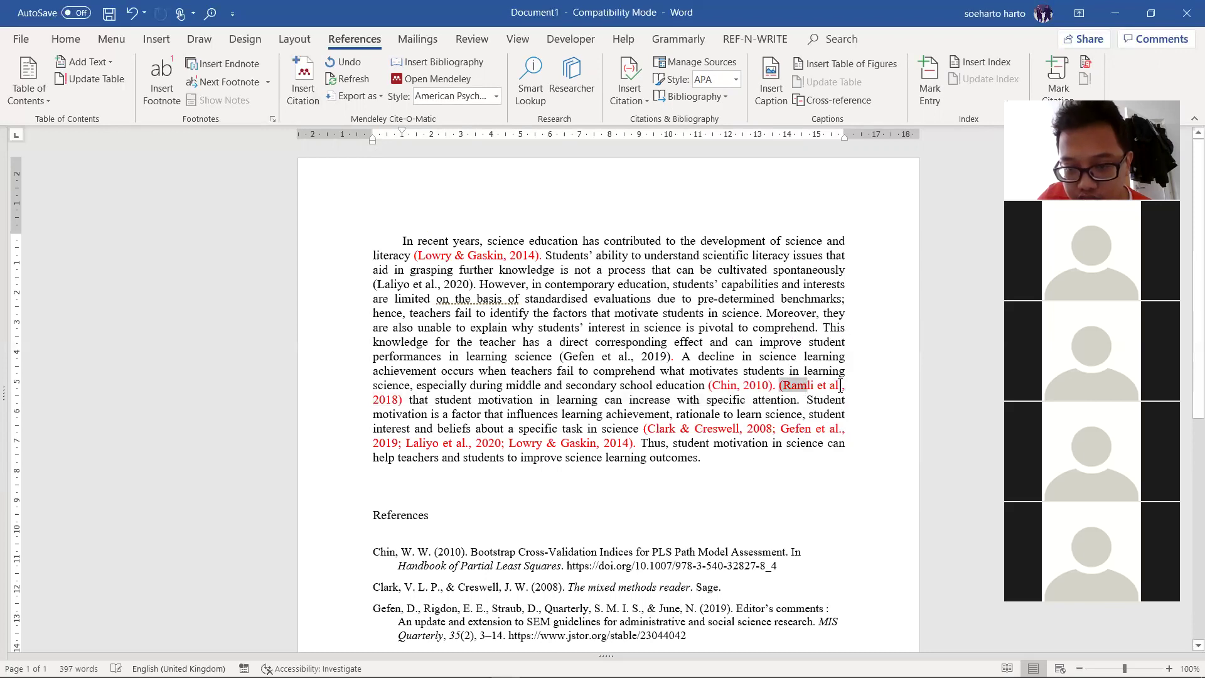
left_click(778, 388)
left_click(778, 388)
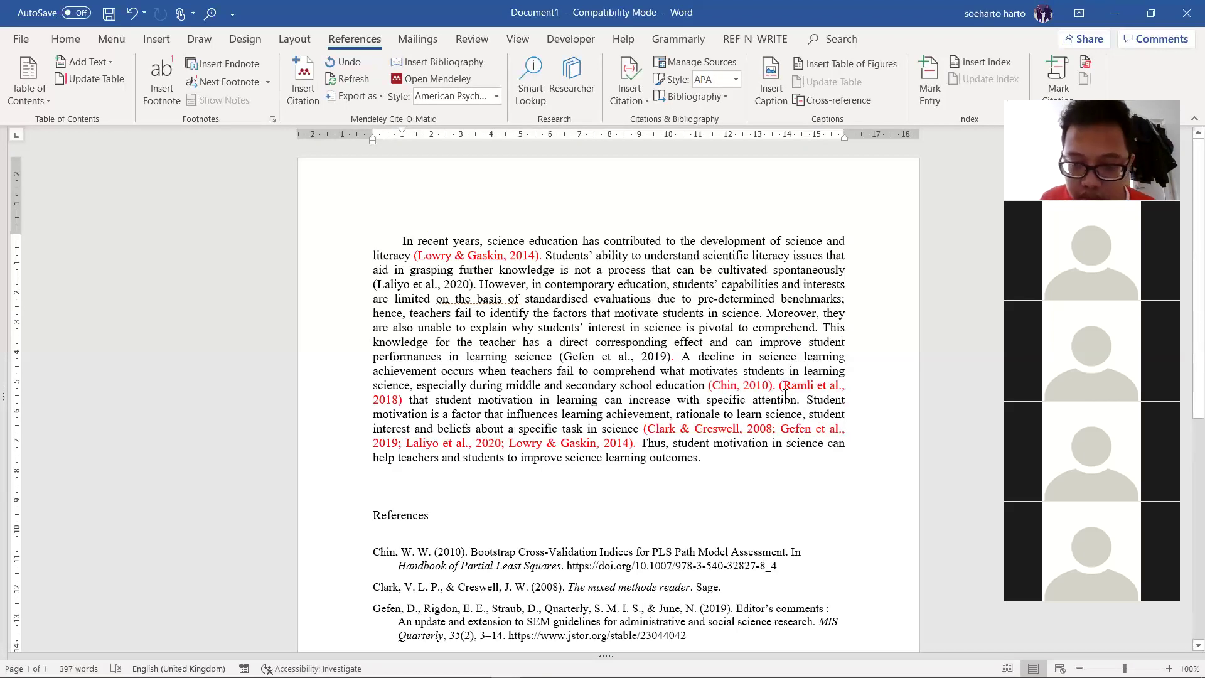
type("Ramli et al.")
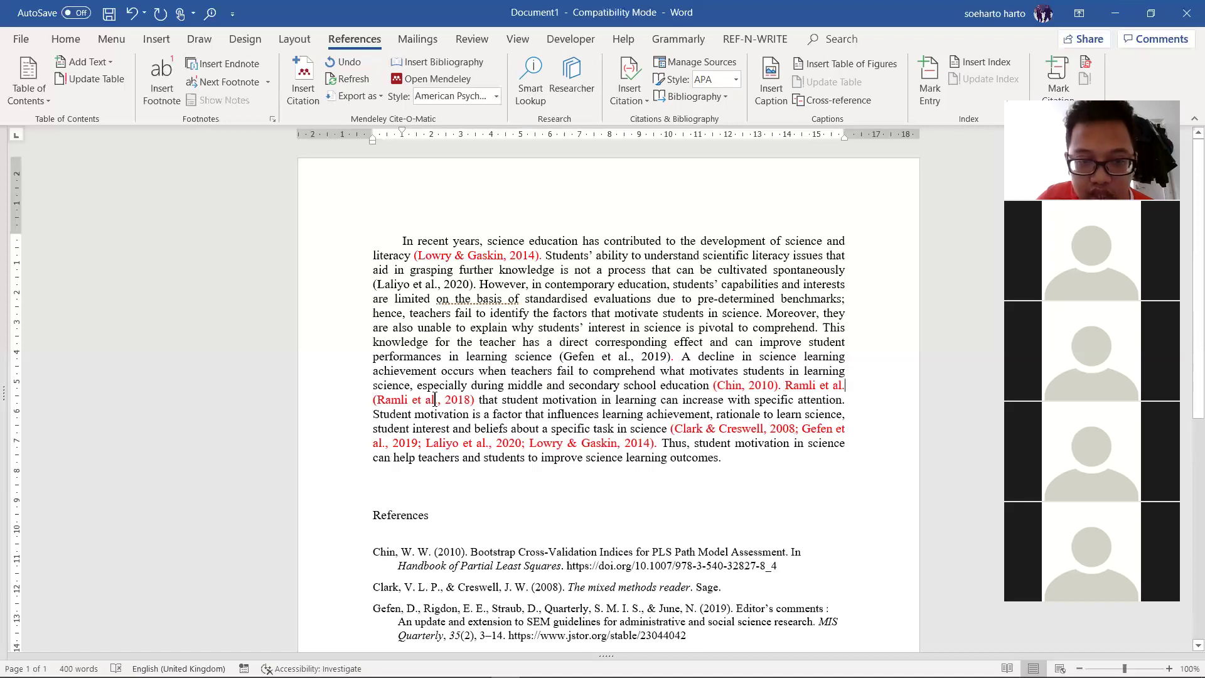
- Edit the new 2018 citation in Mendeley to suppress the author so that only the year is cited
left_click(432, 400)
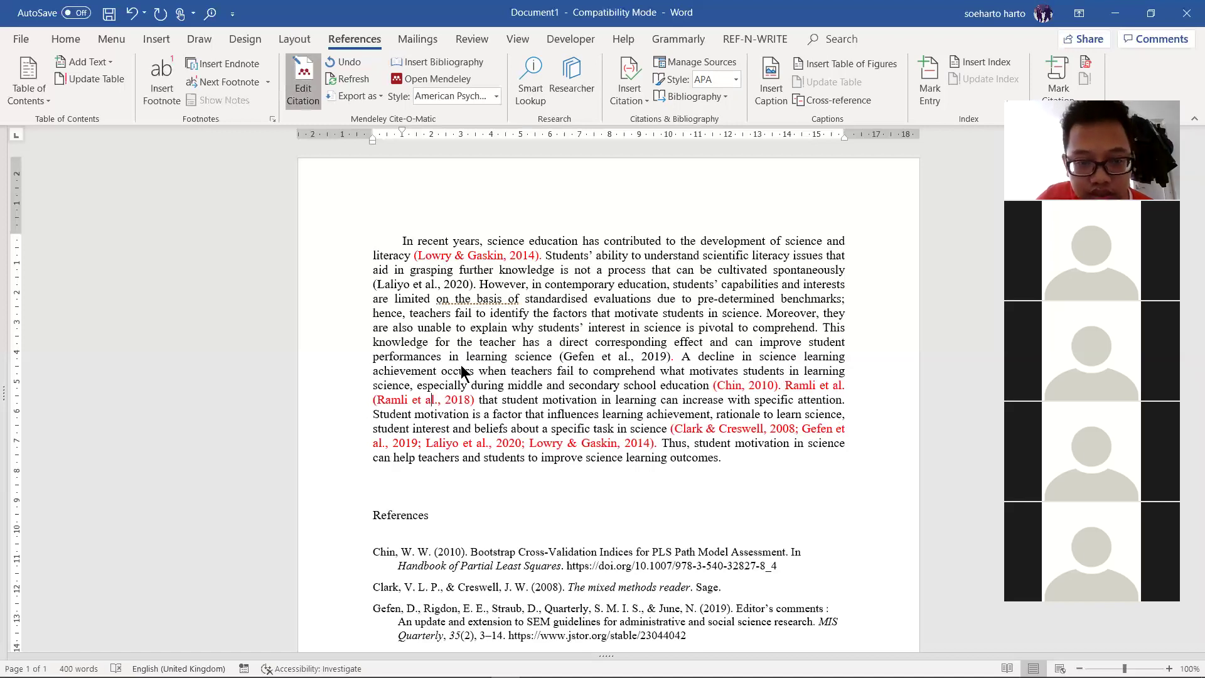
key("alt+m")
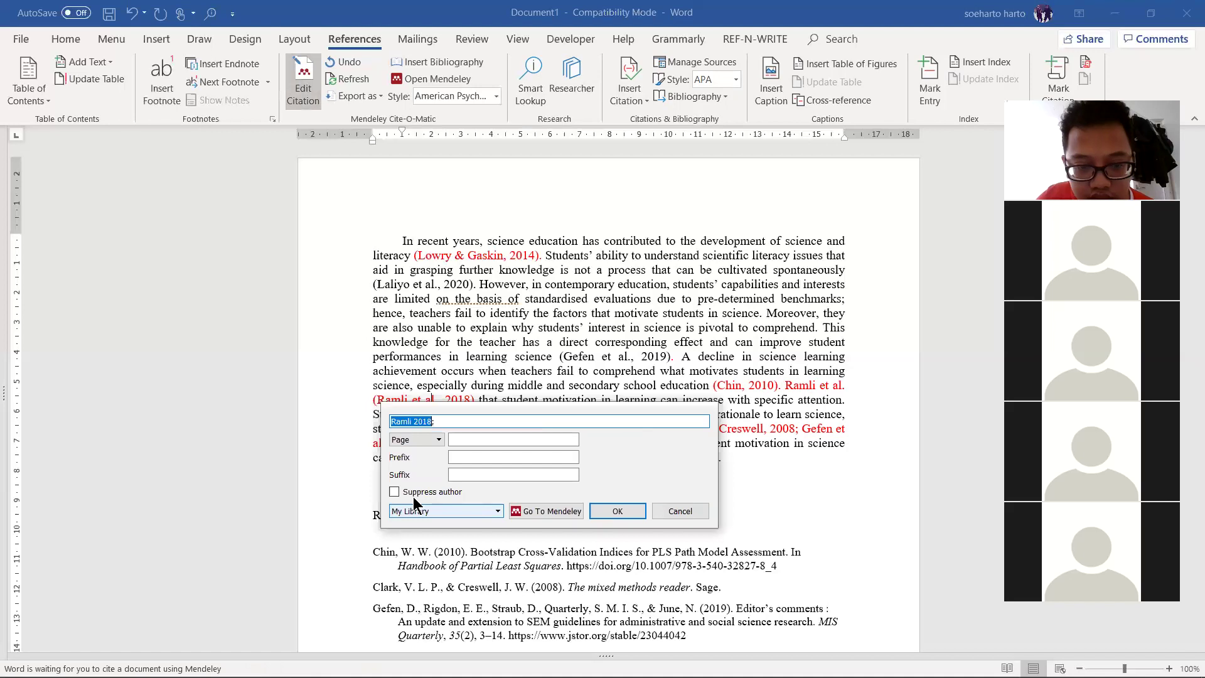
left_click(422, 493)
left_click(612, 511)
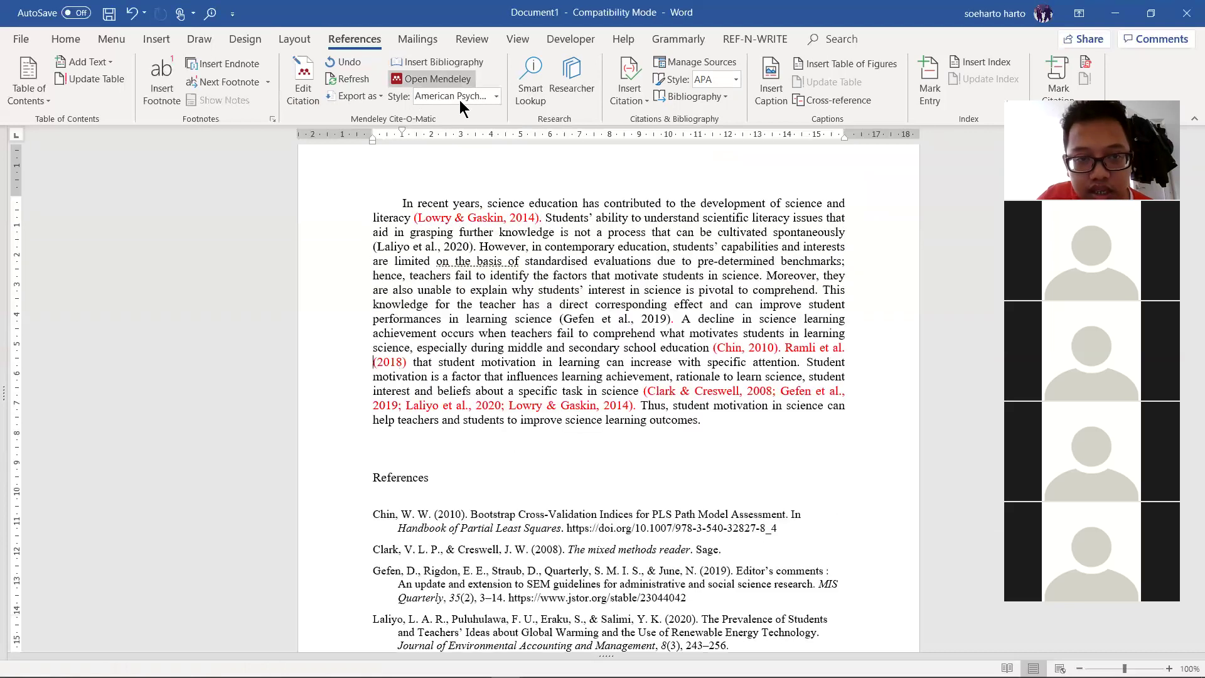
- Change the Mendeley citation style to IEEE and examine the numbered citation after the manually written author name
left_click(471, 205)
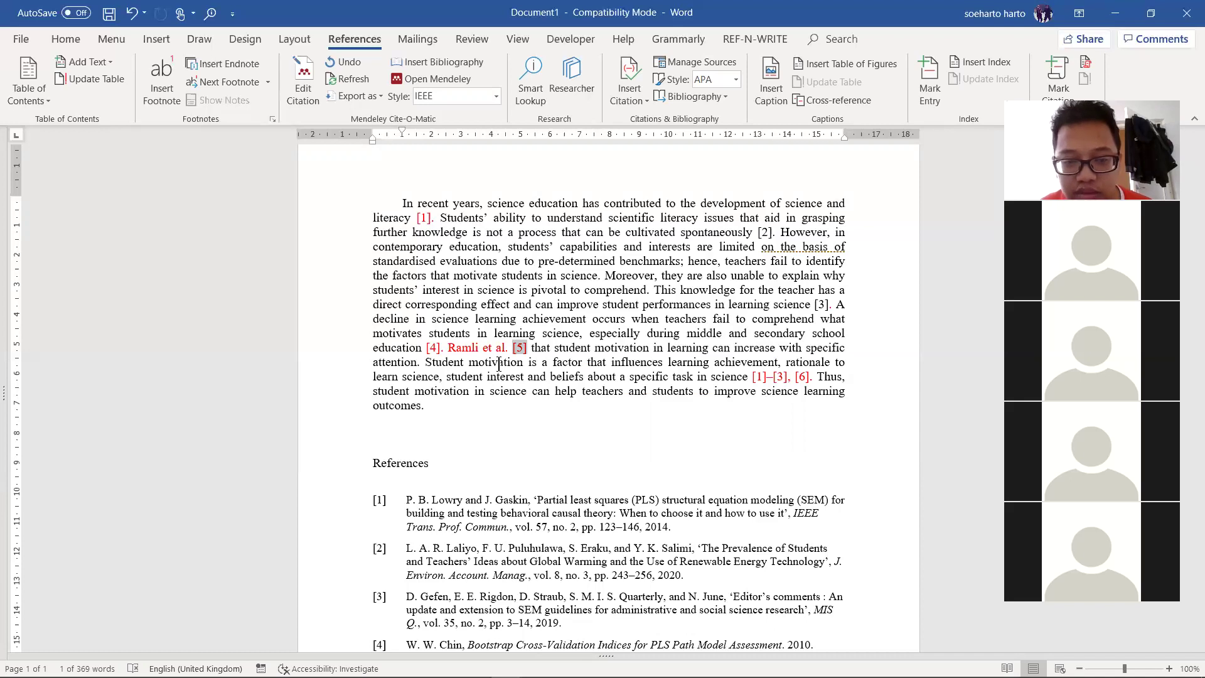
key("Left")
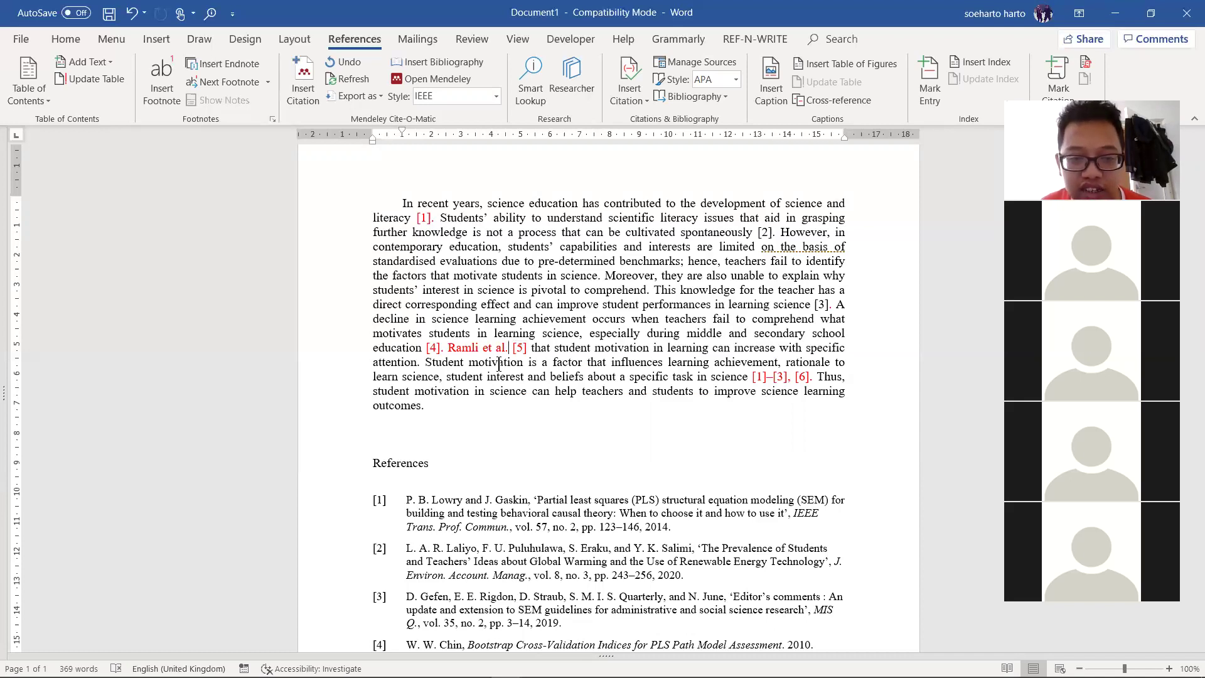
key("Left")
key("ctrl+shift+Left")
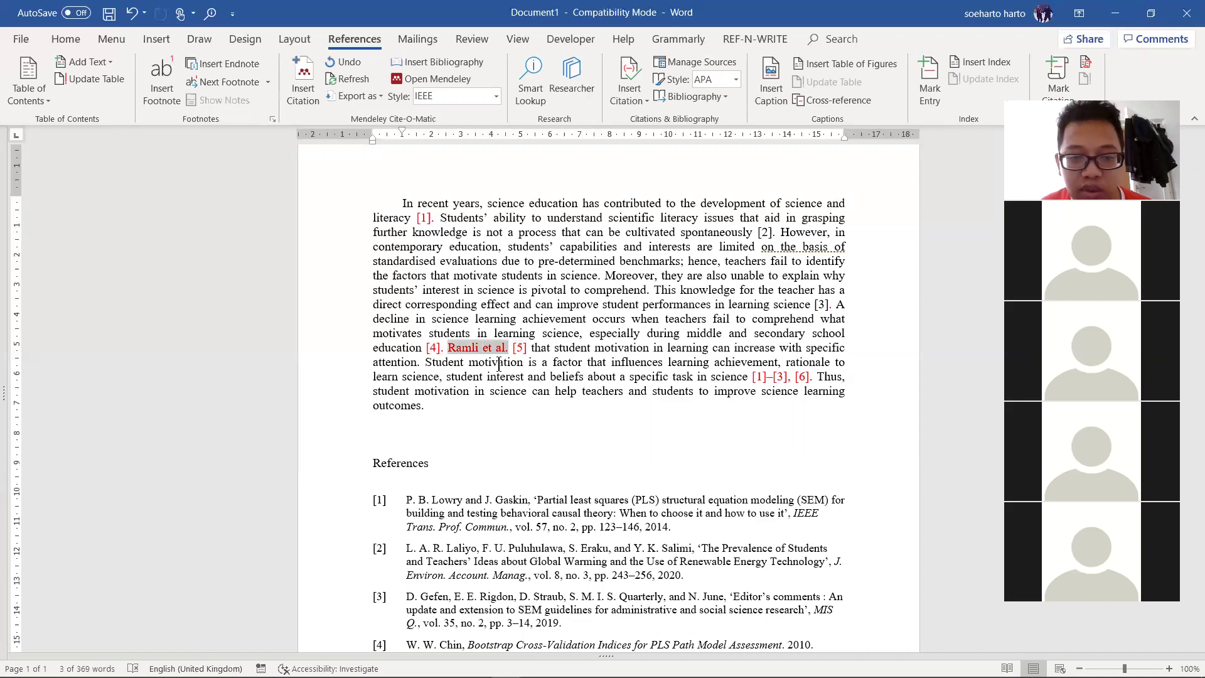
key("Left")
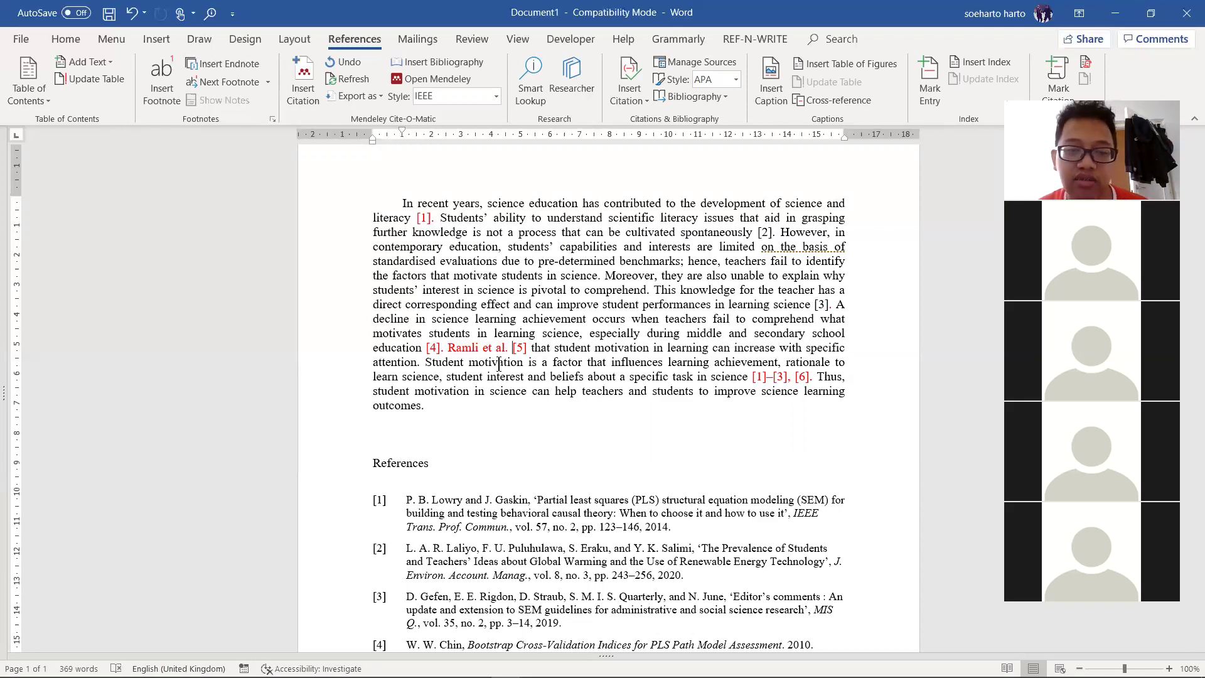
key("Left")
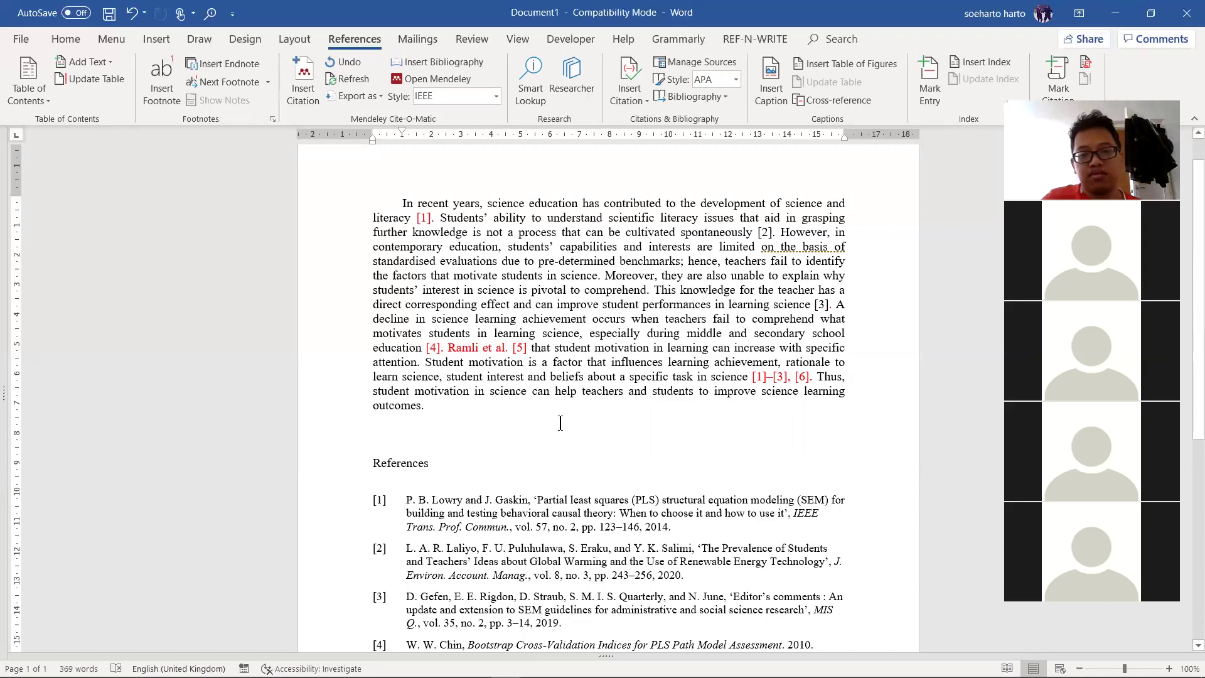
- Set the Mendeley citation style to American Psychological Association 7th edition
scroll(664, 474, "up", 1)
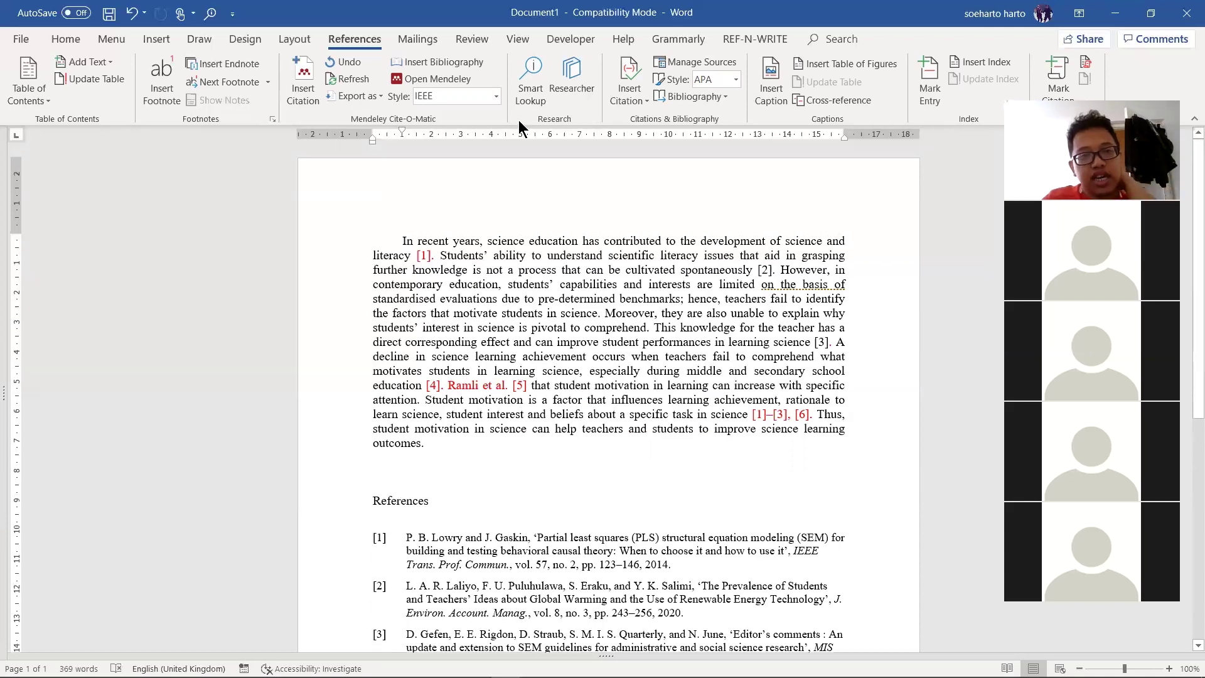
left_click(496, 96)
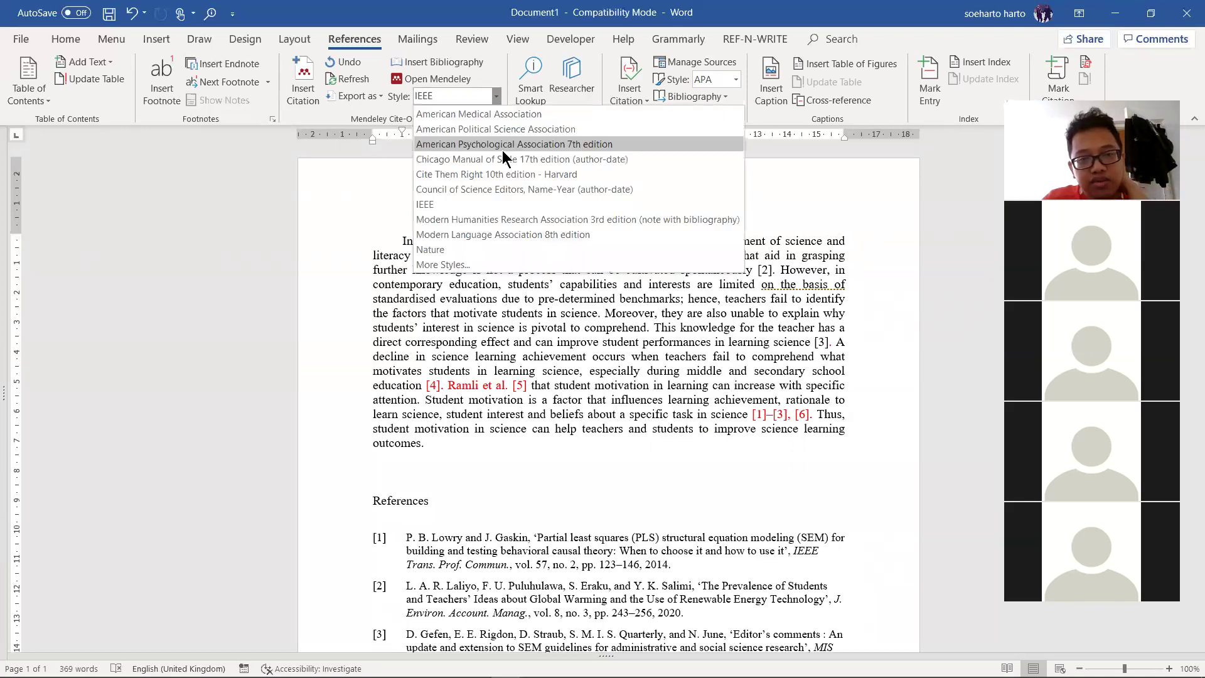
left_click(503, 148)
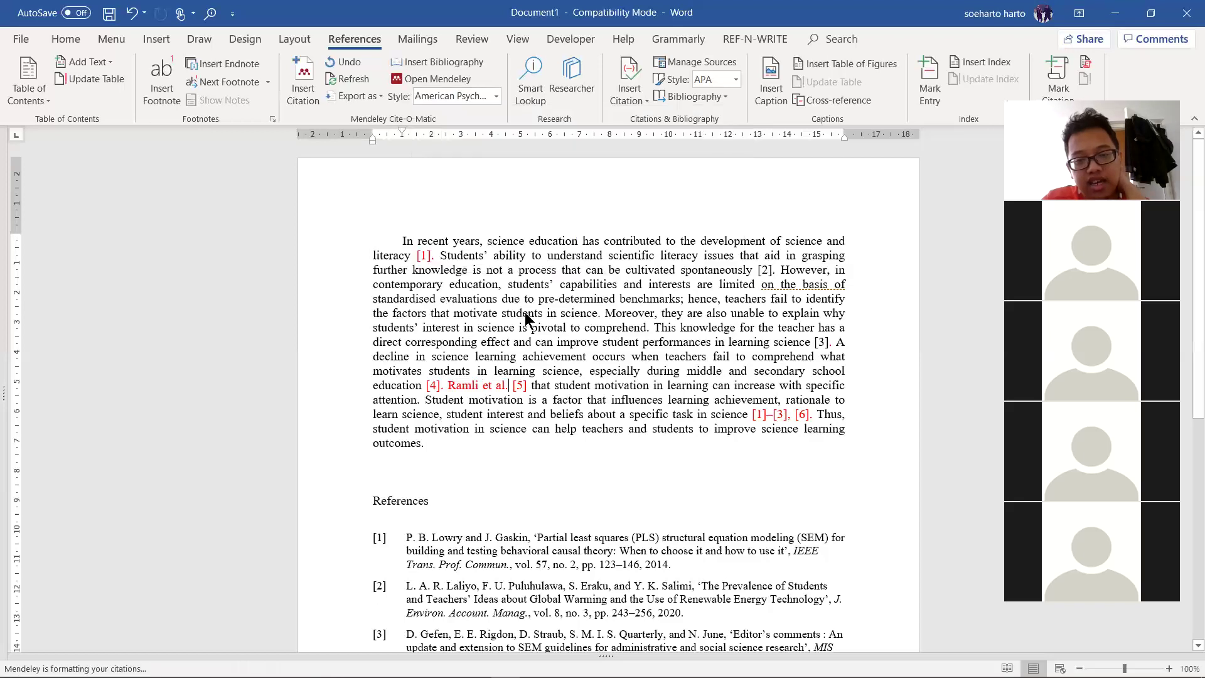
scroll(737, 381, "down", 2)
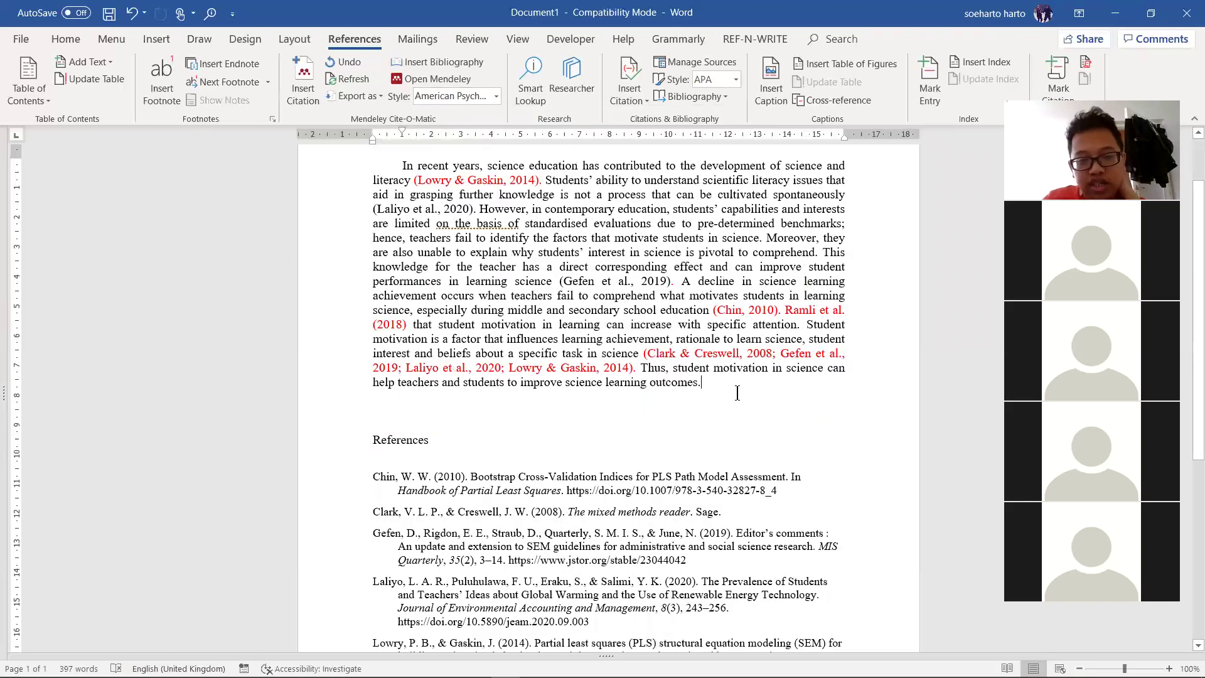
- Check the paragraph's author-year citations and the reformatted reference list down to its last entry
scroll(721, 411, "down", 3)
scroll(671, 405, "up", 3)
left_click(670, 408)
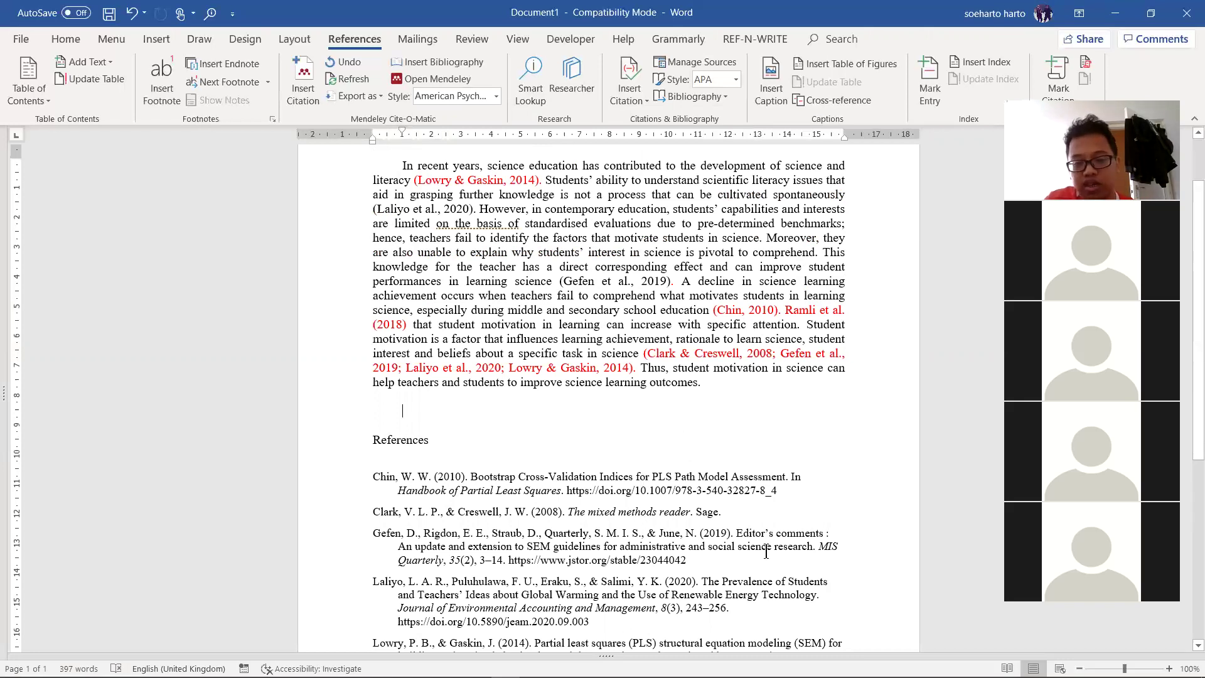
scroll(597, 567, "down", 3)
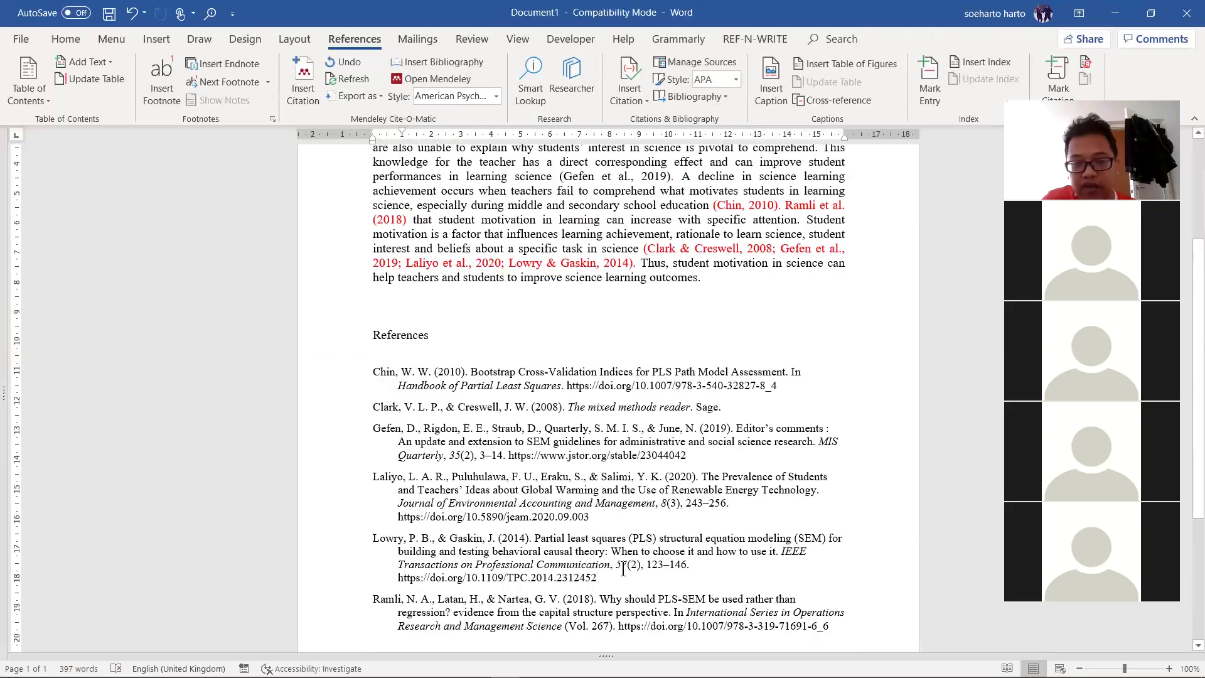
scroll(624, 569, "down", 1)
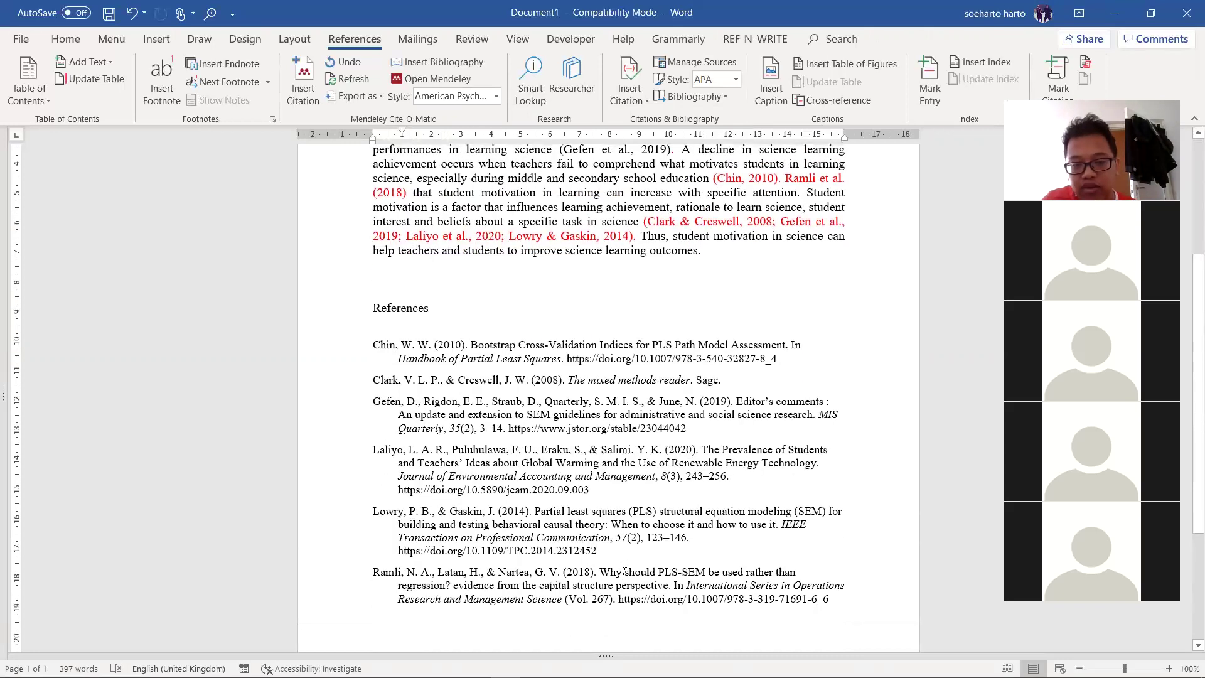
- Examine the whole cited paragraph and the APA reference list below it
scroll(352, 525, "up", 6)
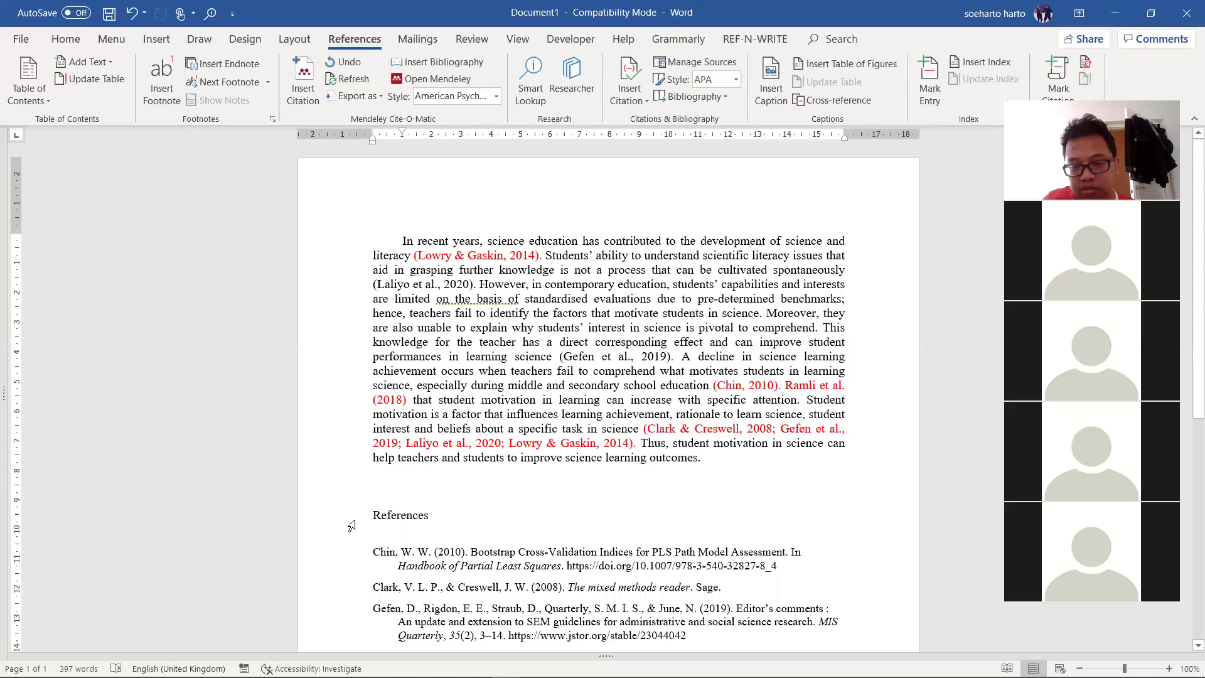
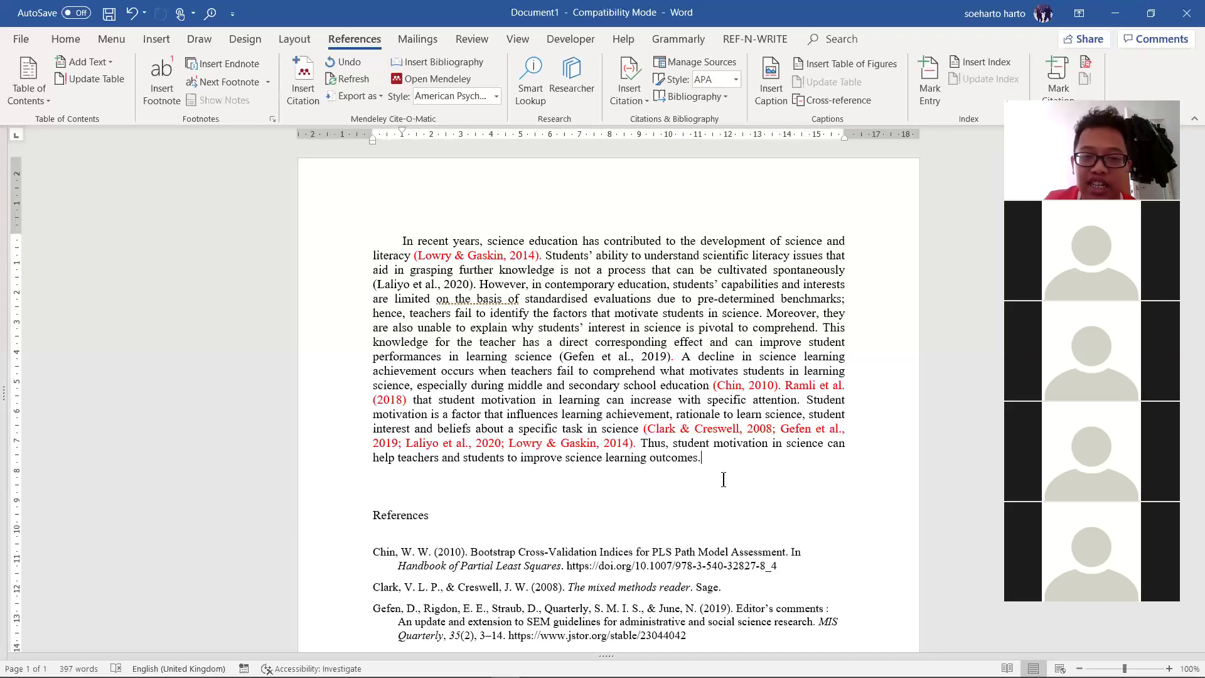
left_click_drag(724, 468, 406, 248)
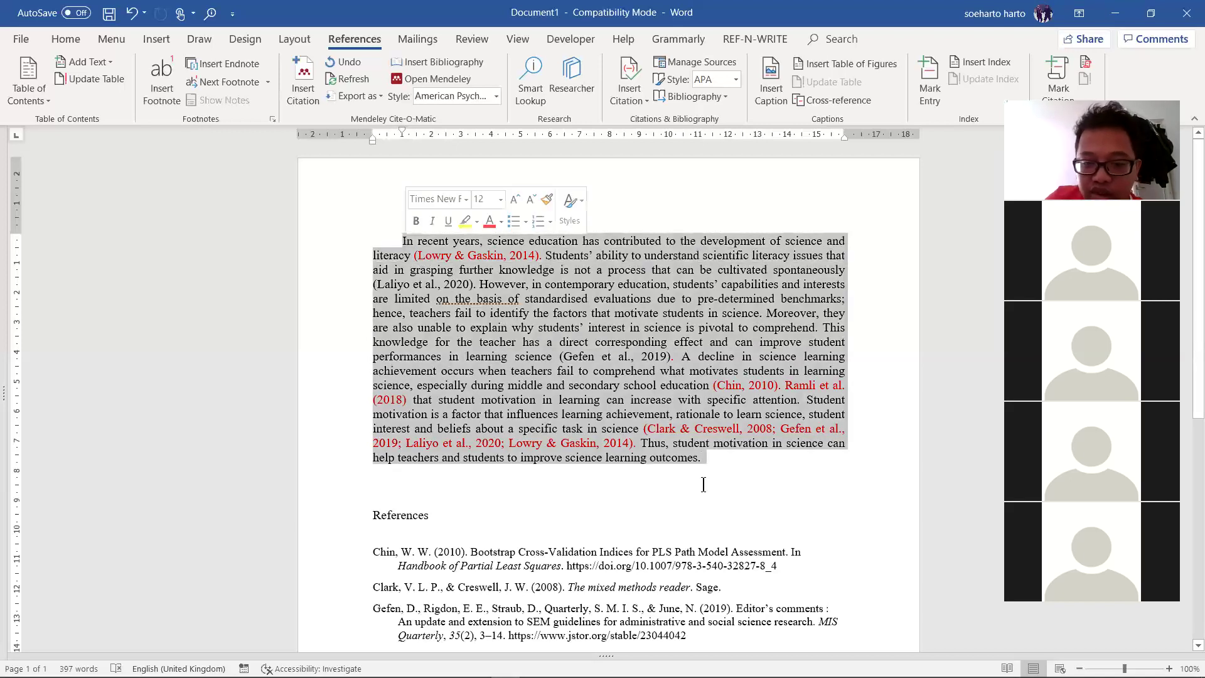
left_click(722, 465)
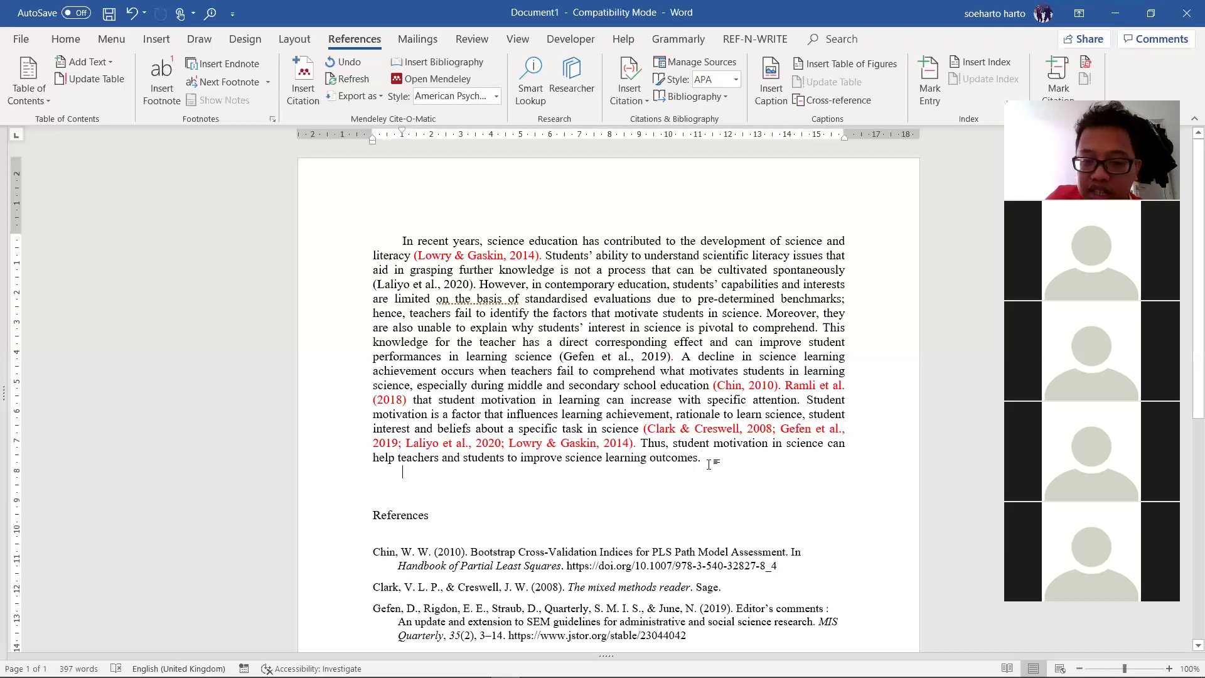
left_click_drag(709, 458, 396, 225)
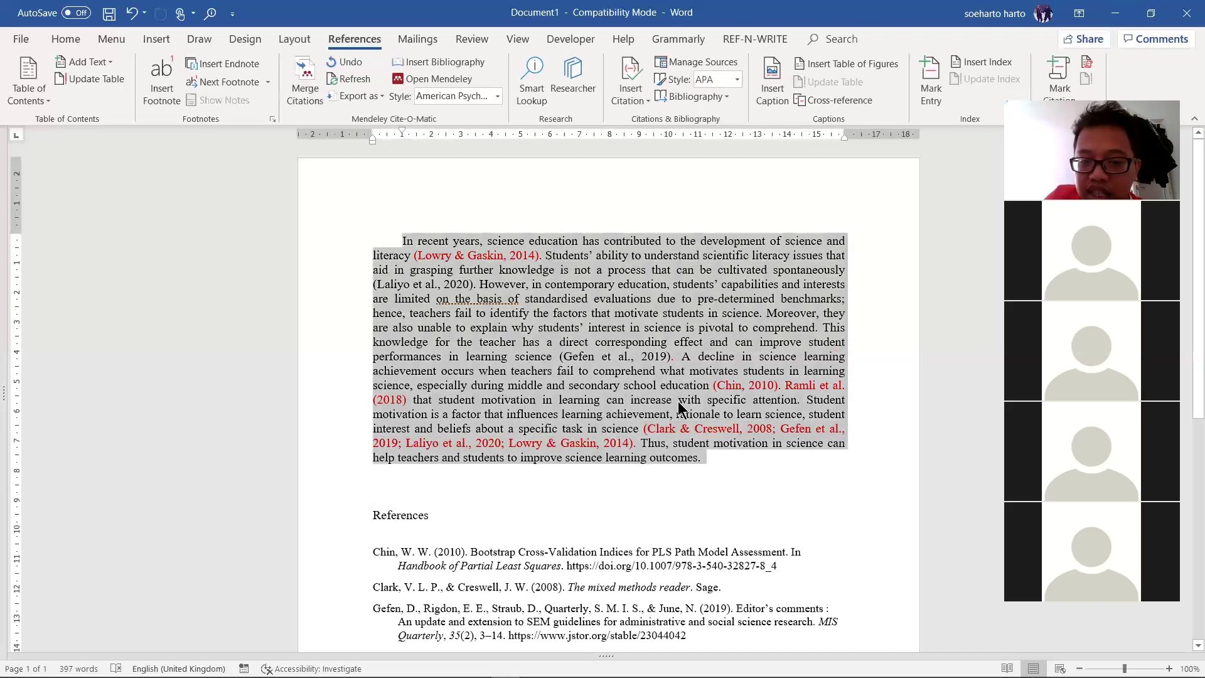
left_click(714, 460)
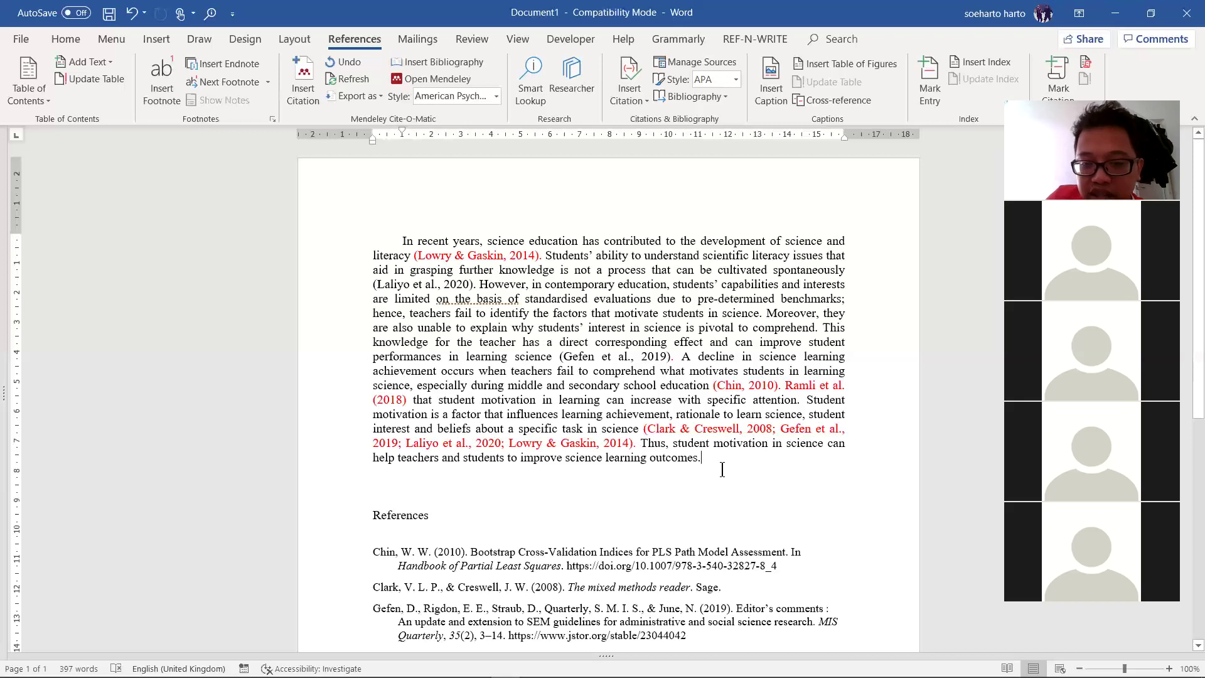
key("Down")
left_click(404, 241, "shift")
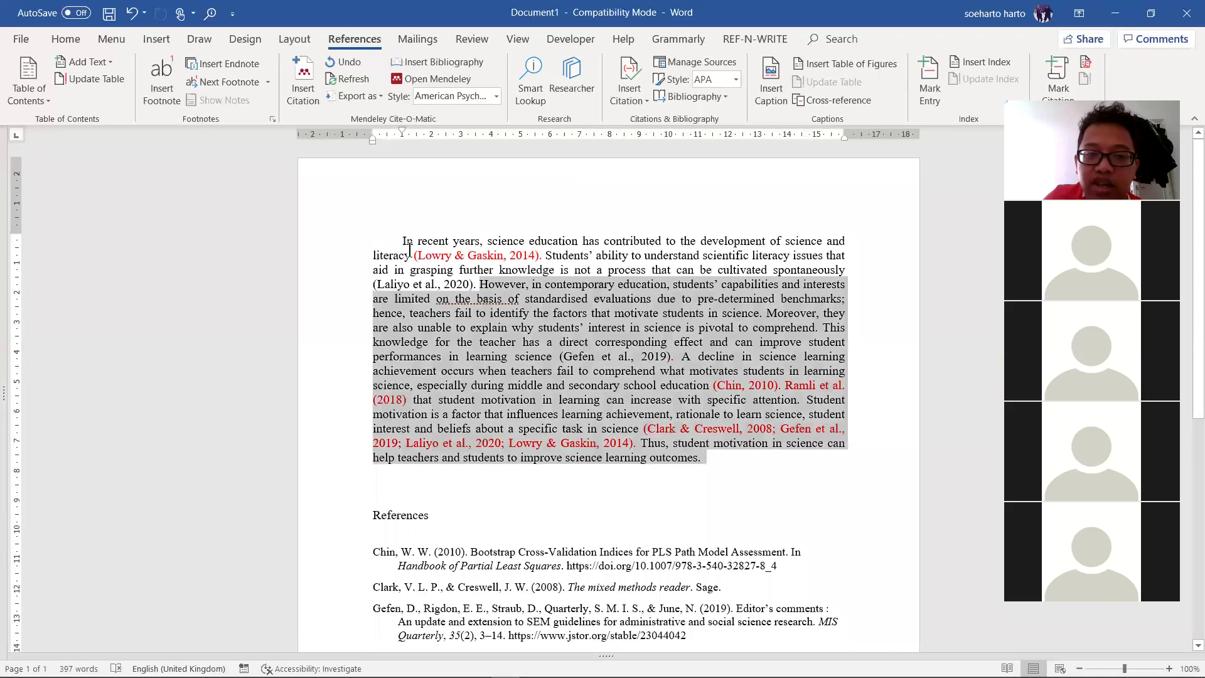
left_click(801, 478)
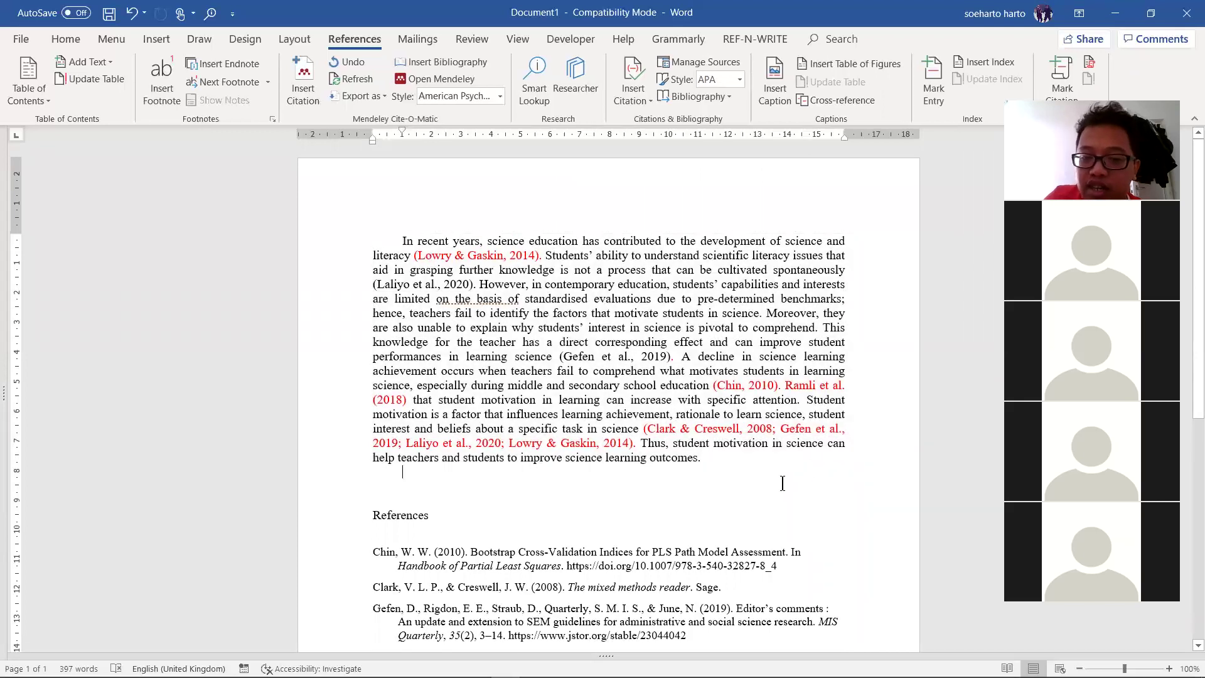
scroll(735, 487, "down", 1)
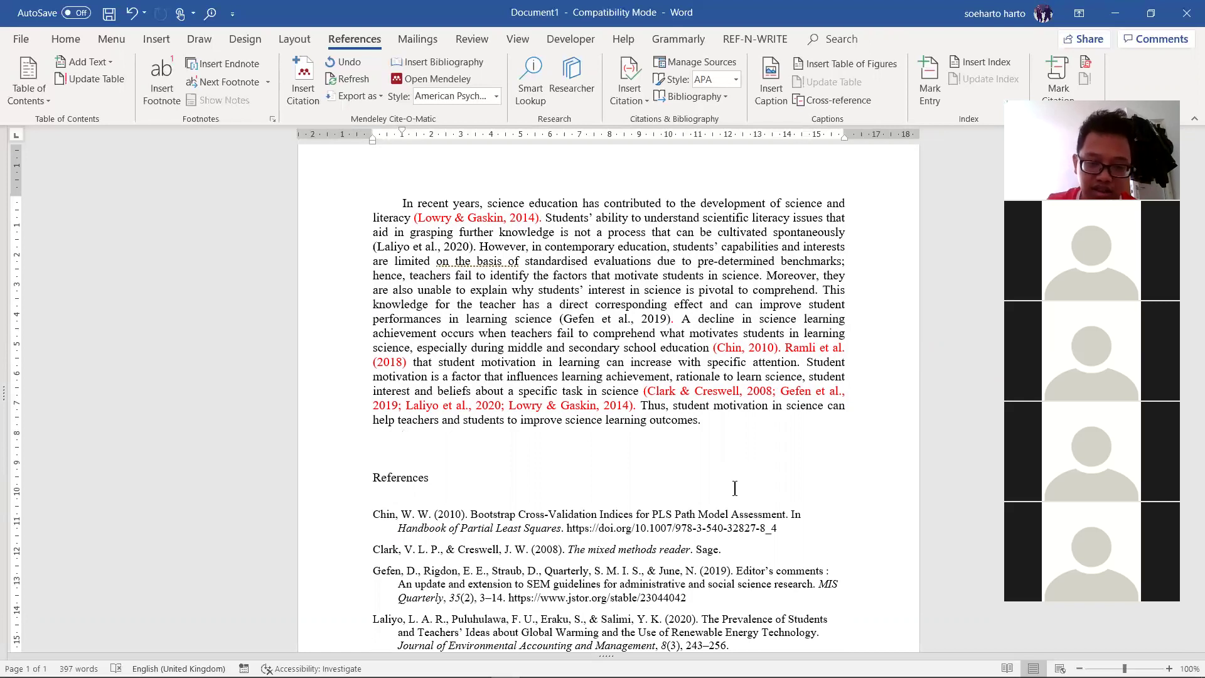
scroll(735, 488, "down", 5)
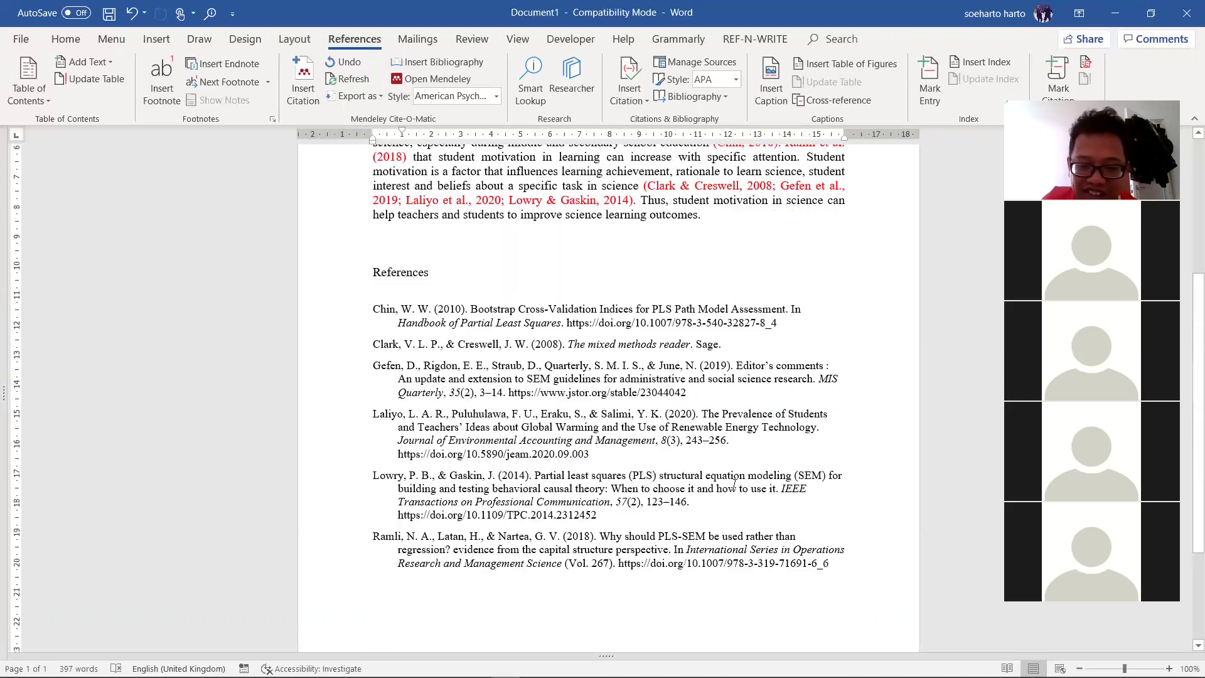
scroll(735, 491, "up", 5)
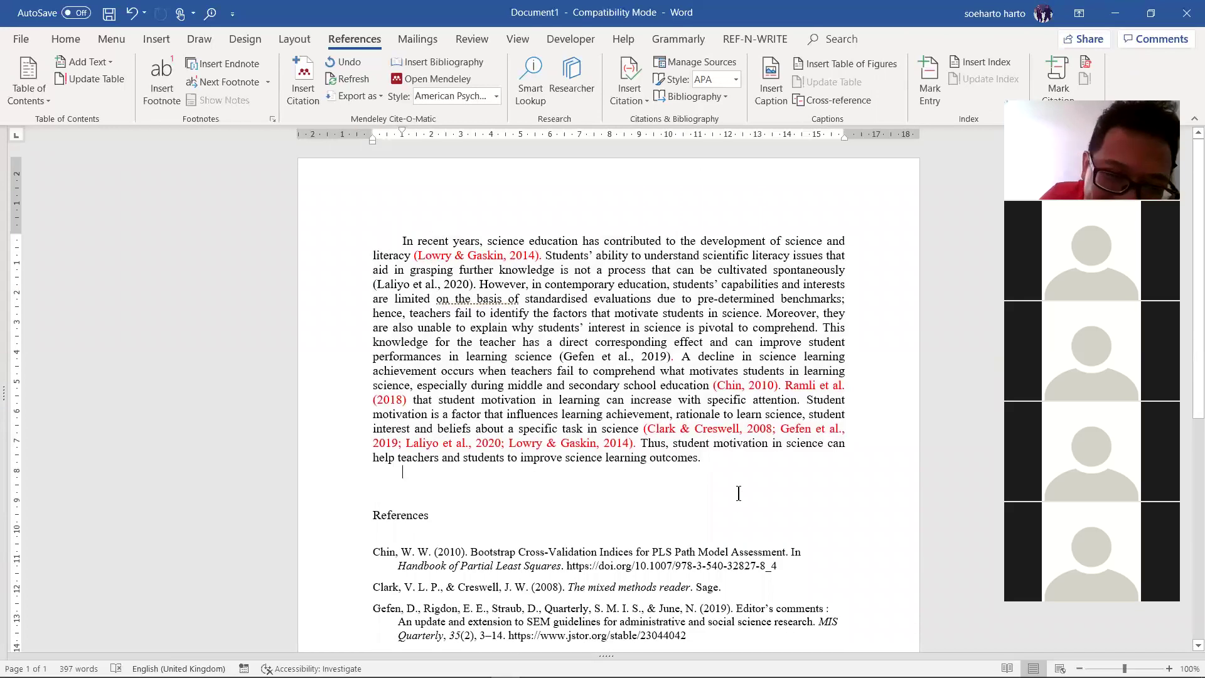
scroll(766, 470, "down", 7)
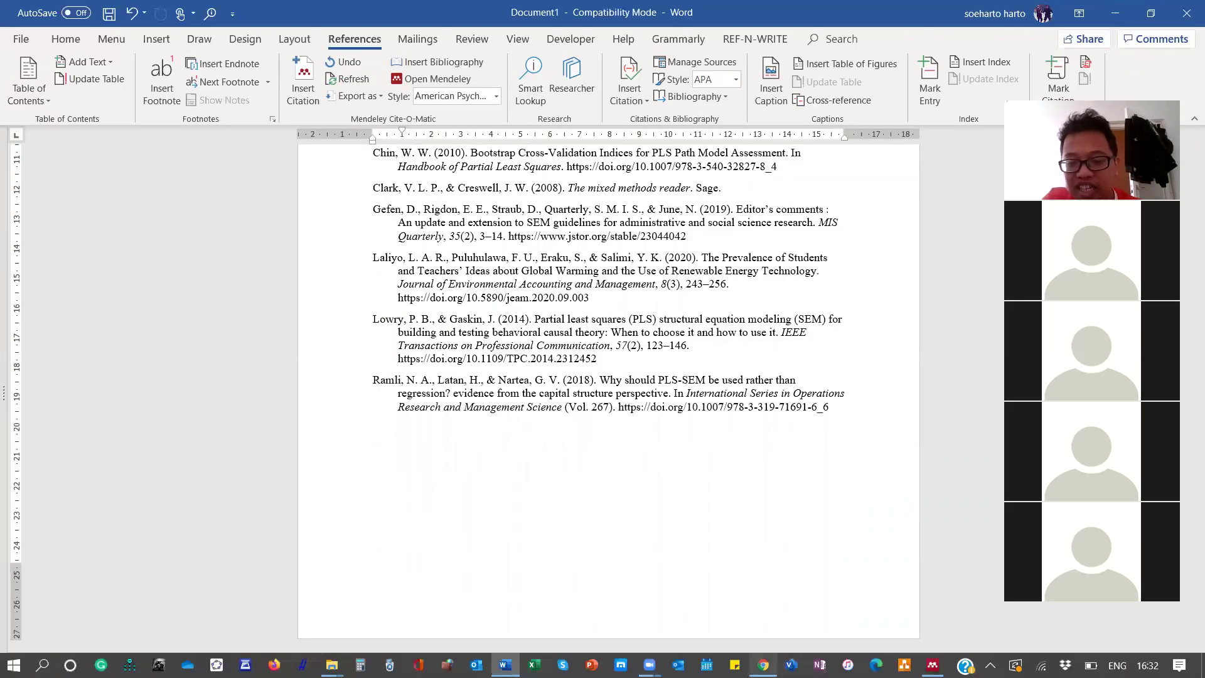
- Switch to Chrome and open the QuillBot paraphrasing site in the empty browser tab
left_click(764, 664)
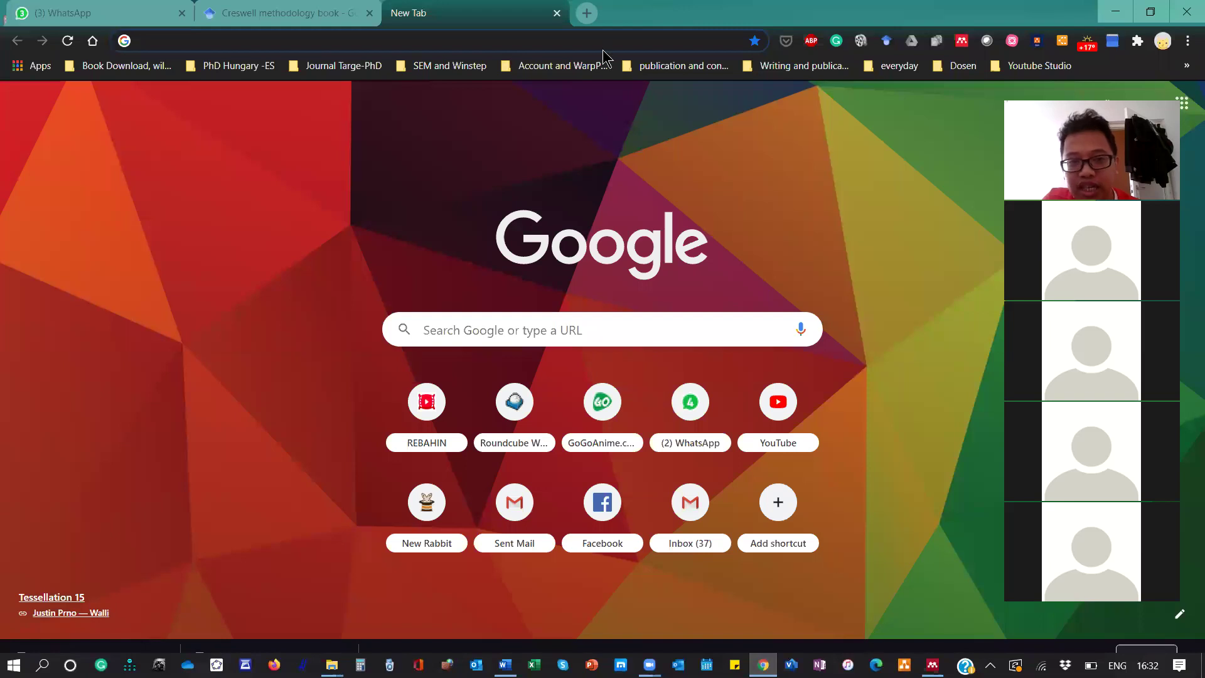
left_click(234, 17)
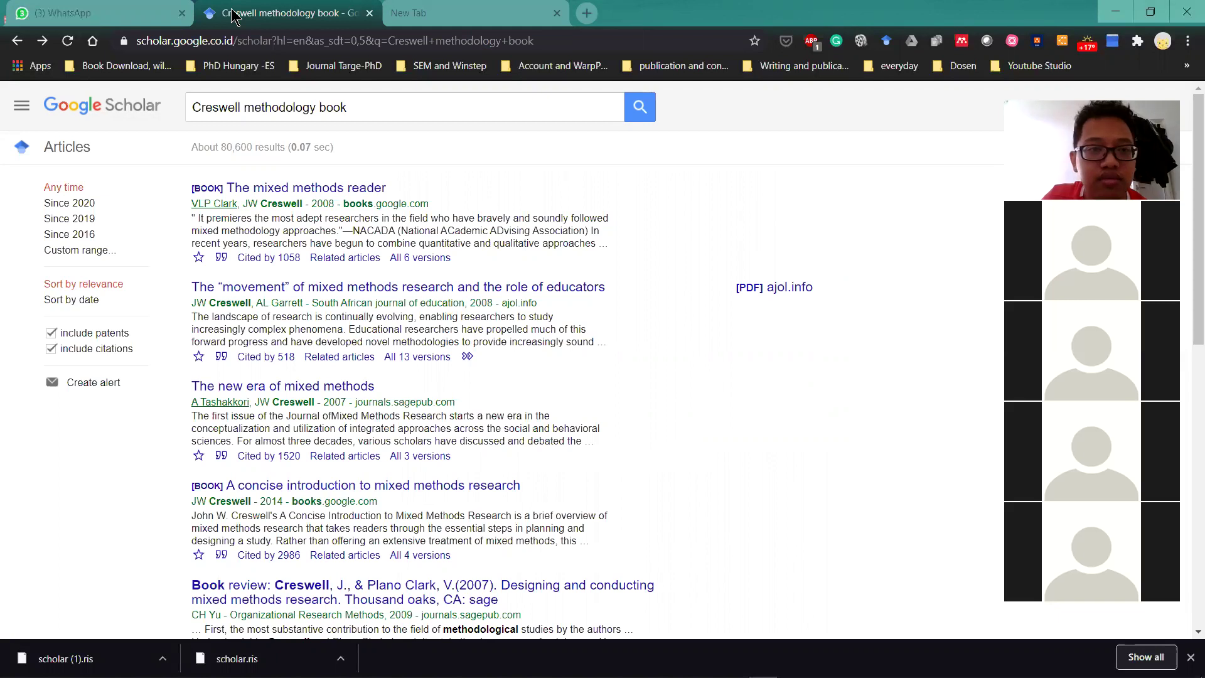
key("ctrl+Tab")
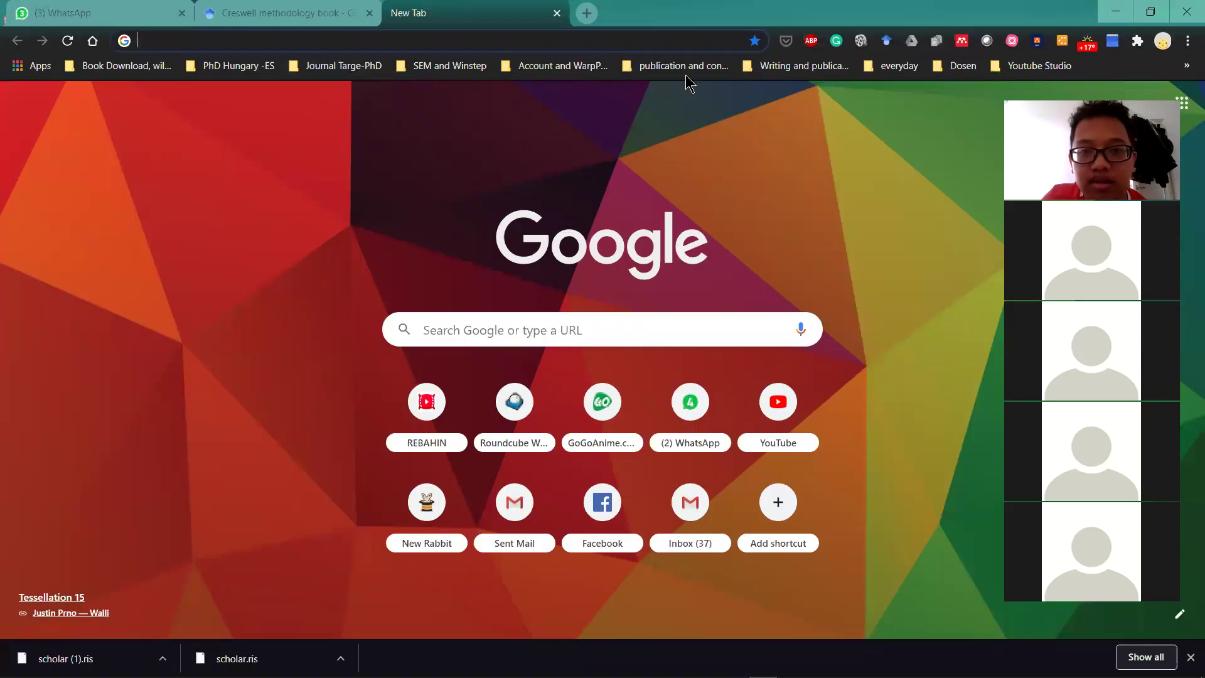
left_click(773, 70)
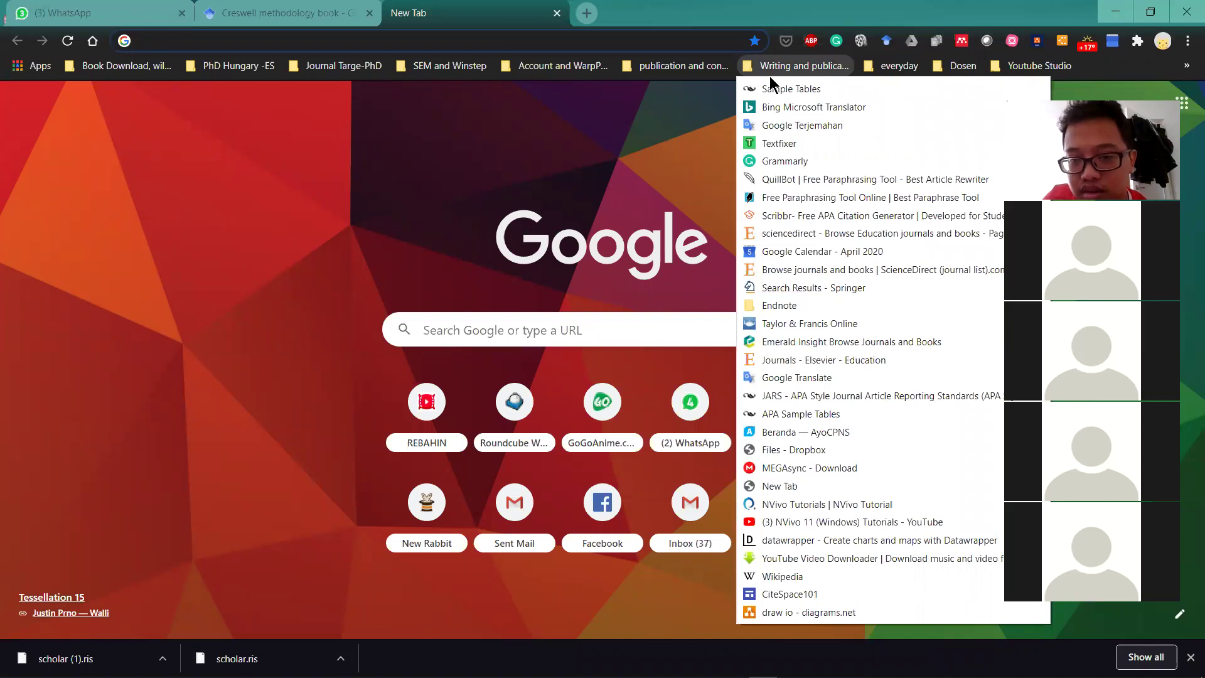
left_click(683, 44)
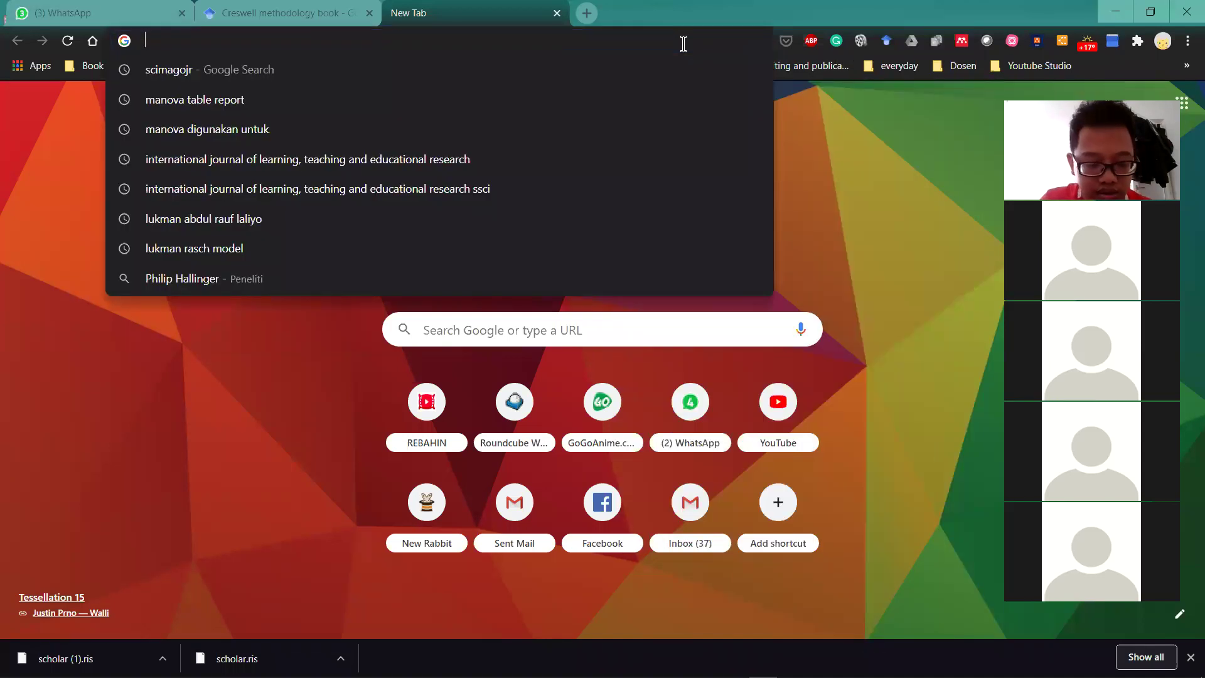
type("quilbo")
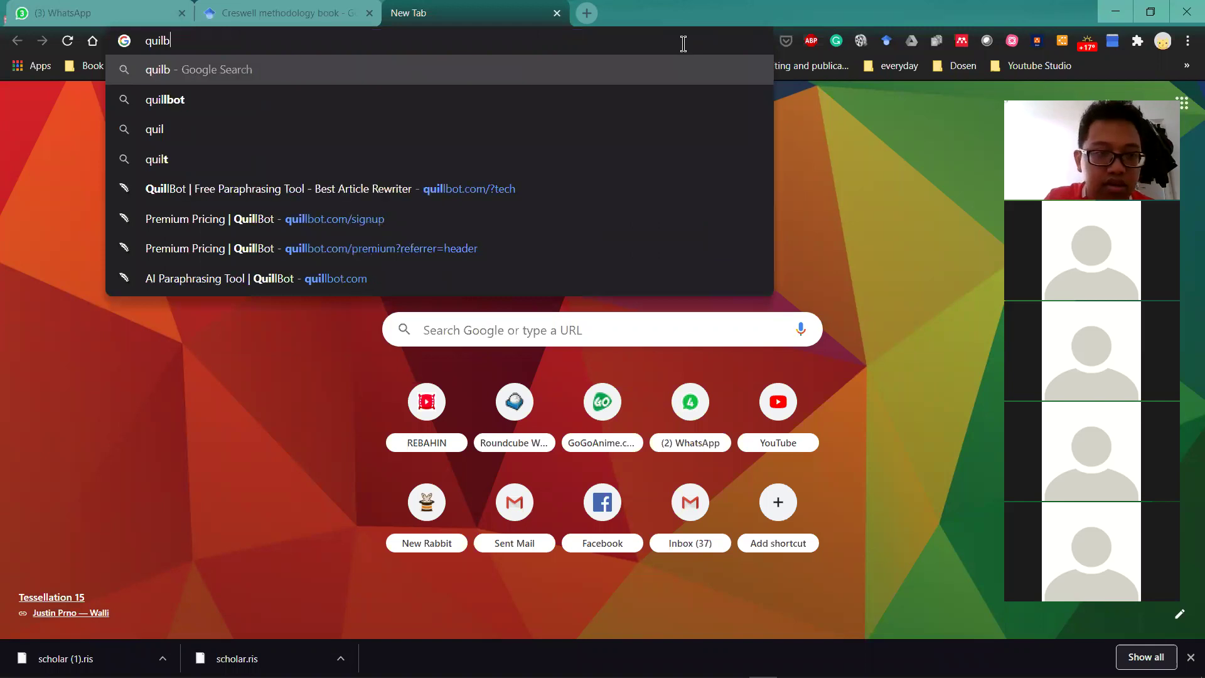
left_click(483, 104)
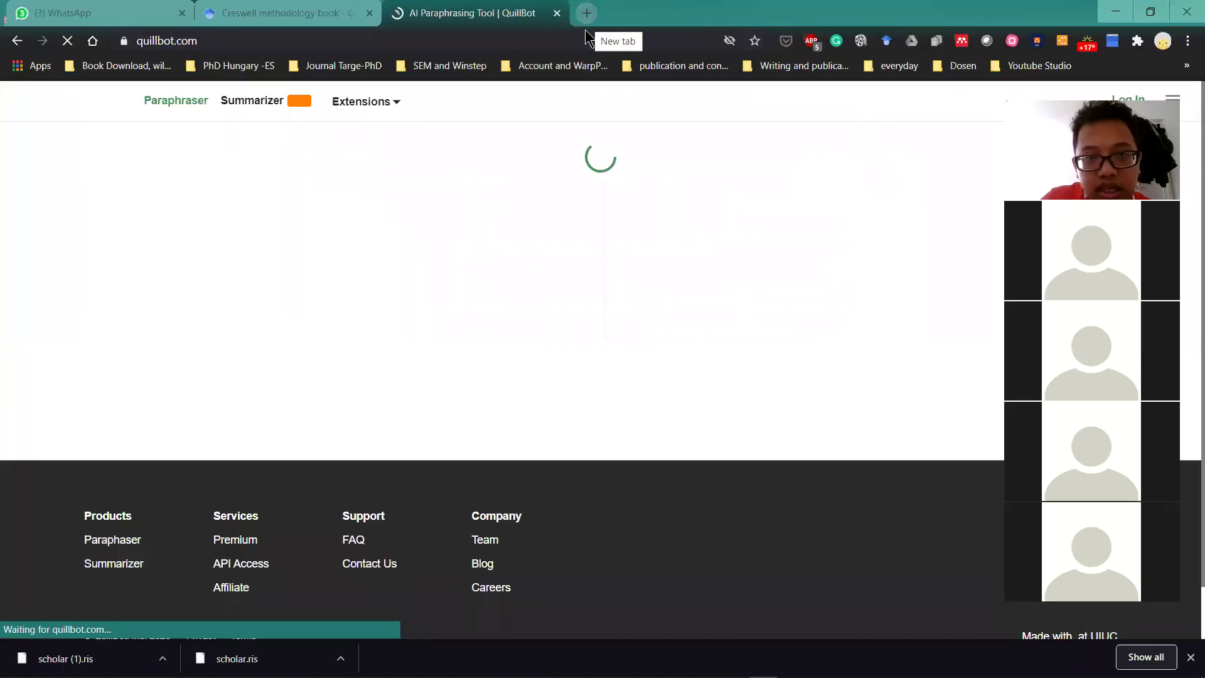
- Search Google for "google translate" in a new browser tab and open the Google Terjemahan site
key("ctrl+t")
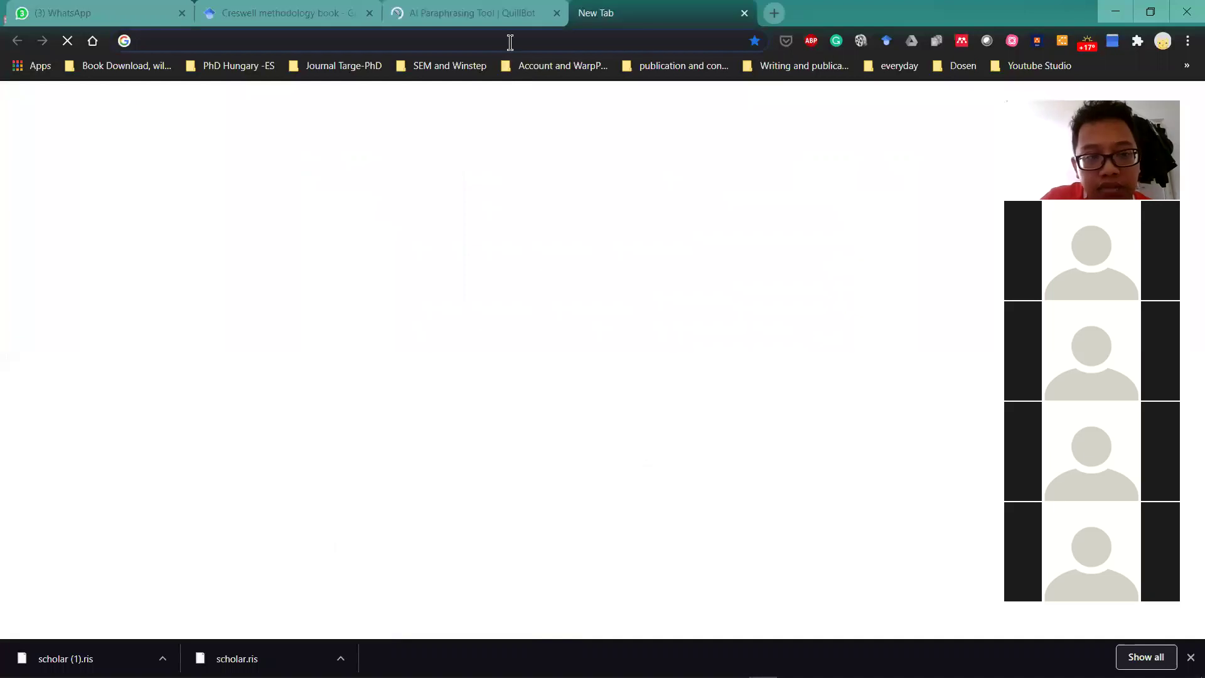
left_click(510, 42)
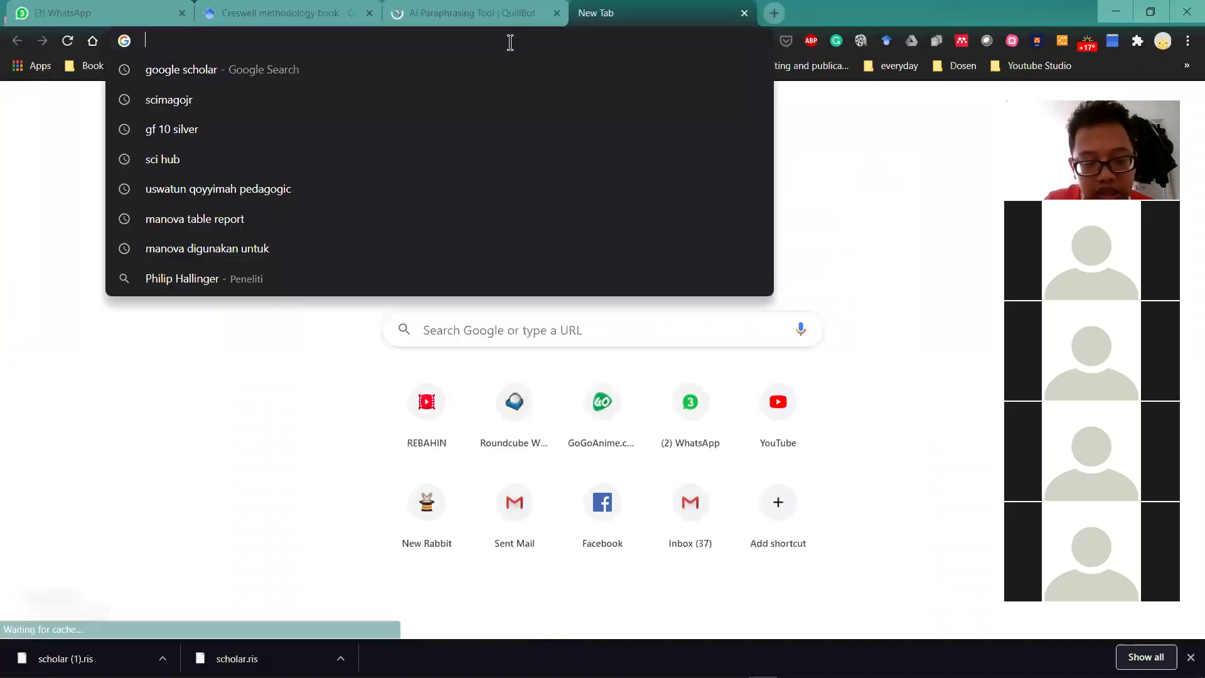
type("google tra")
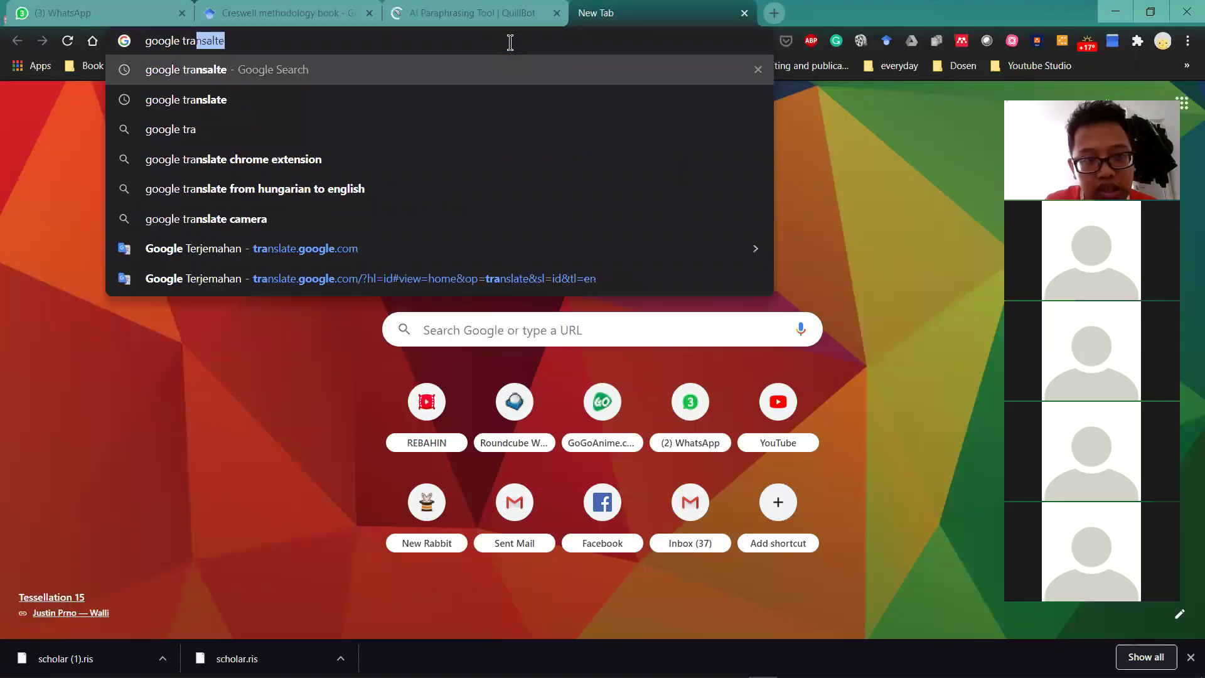
type("nsalte")
key("BackSpace")
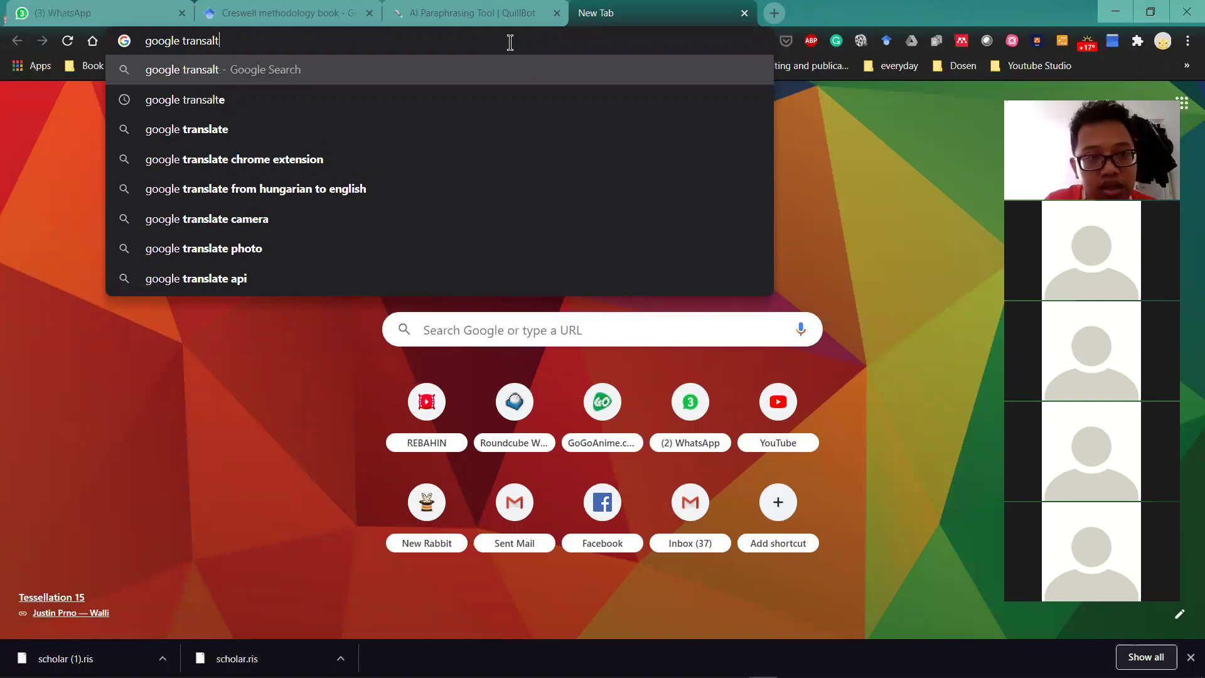
key("BackSpace")
key("BackSpace")
key("BackSpace")
type("late")
key("Return")
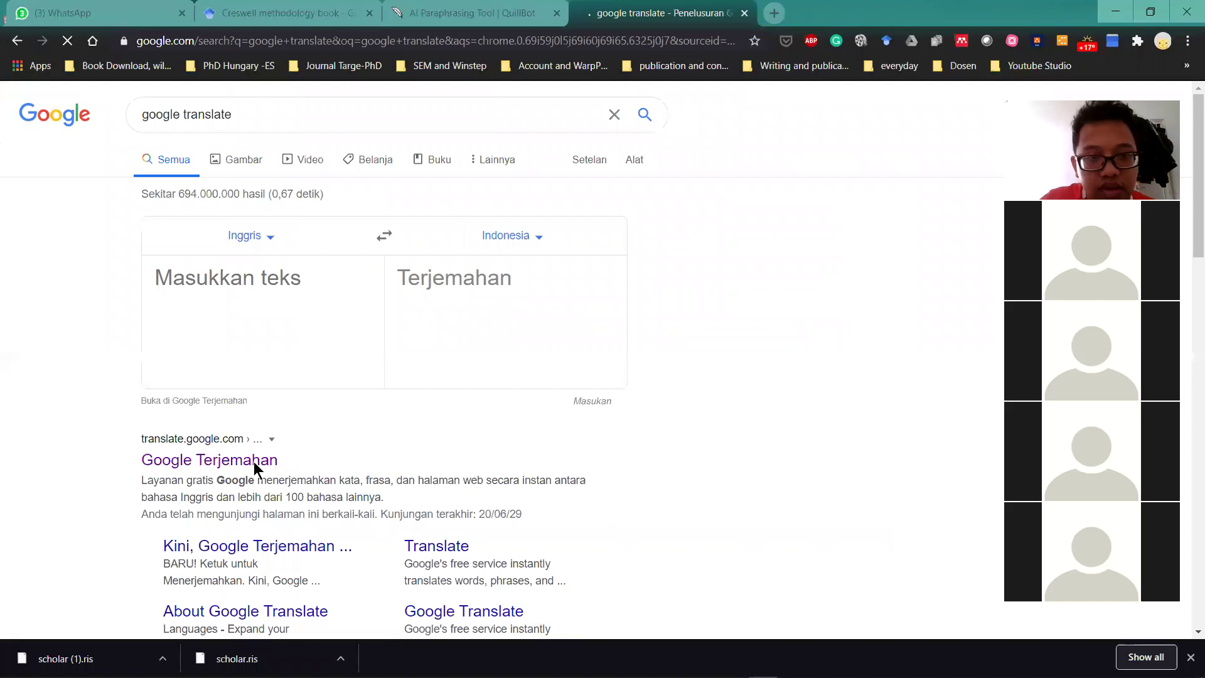
left_click(256, 465)
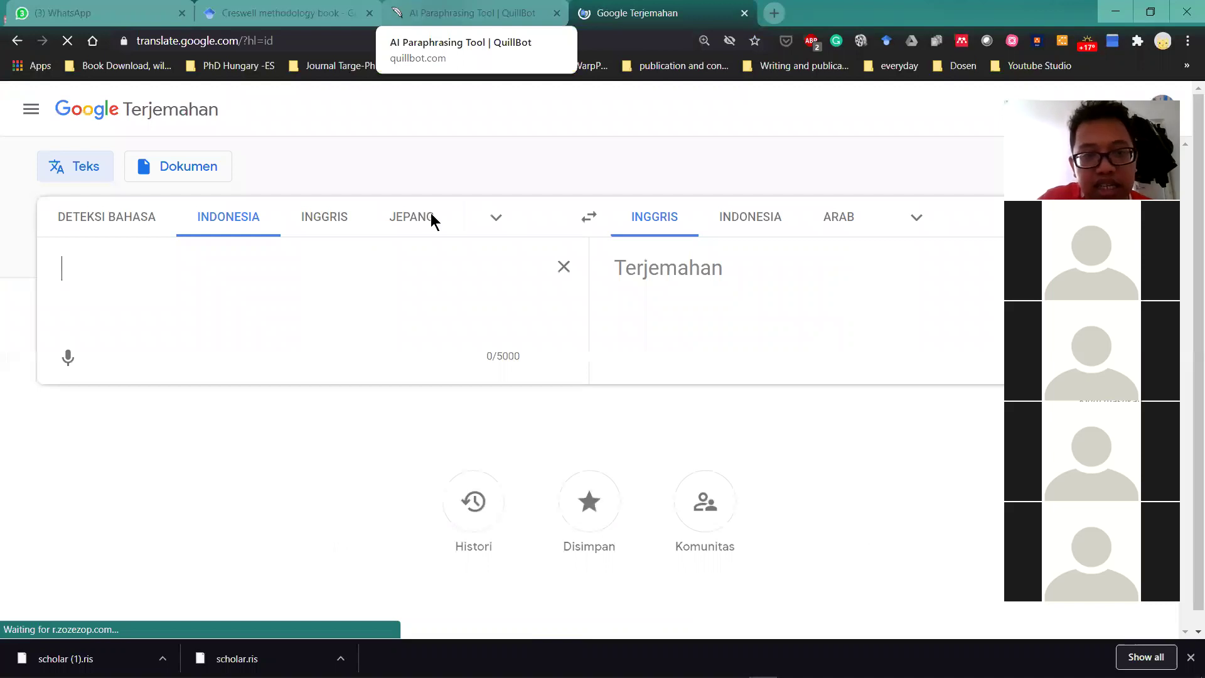
- Return to the QuillBot page and log in with the first listed Google account
key("ctrl+shift+Tab")
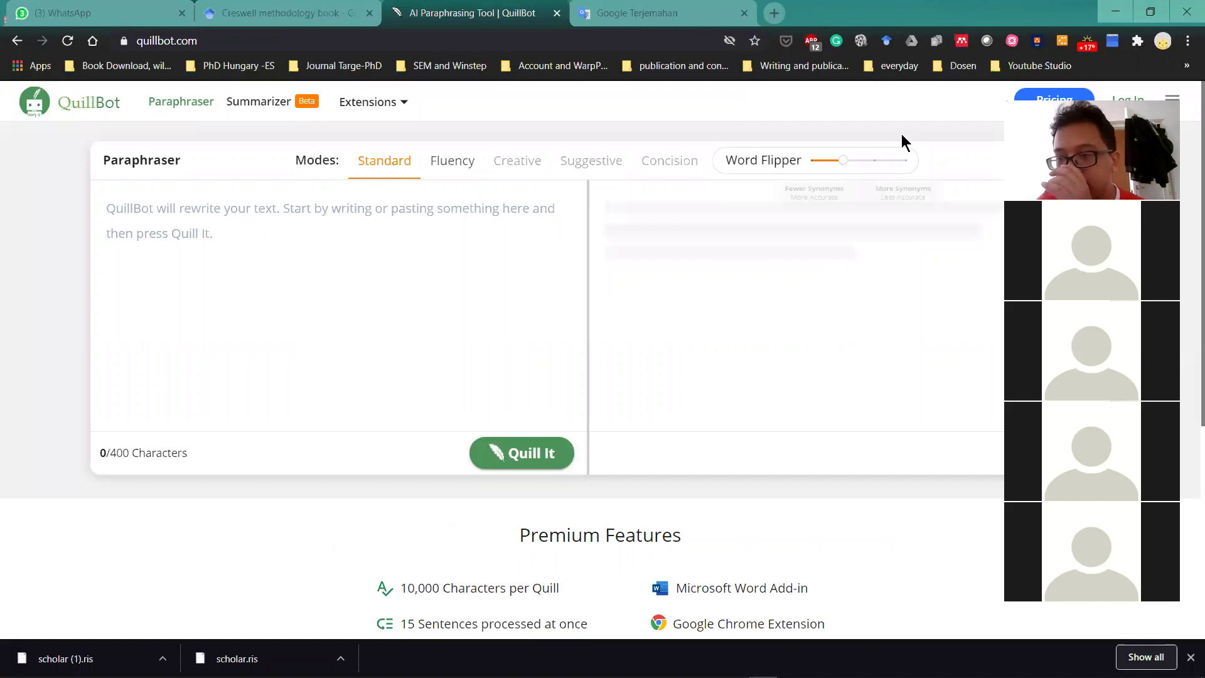
left_click(1136, 99)
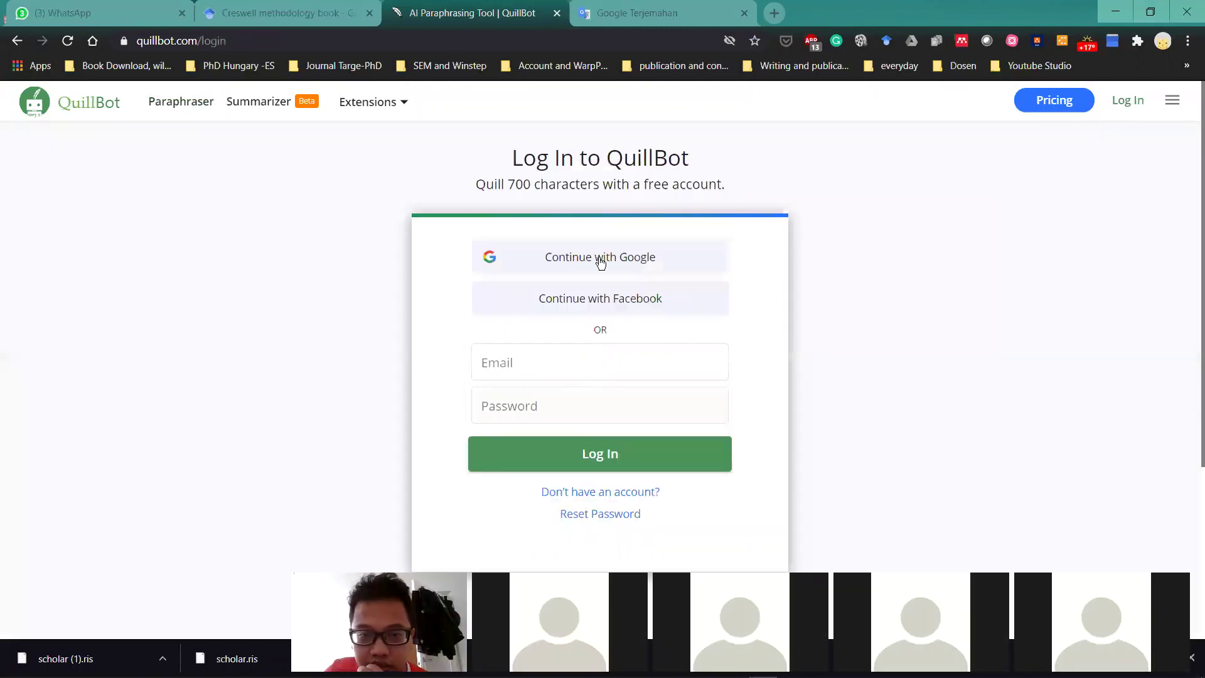
left_click(599, 258)
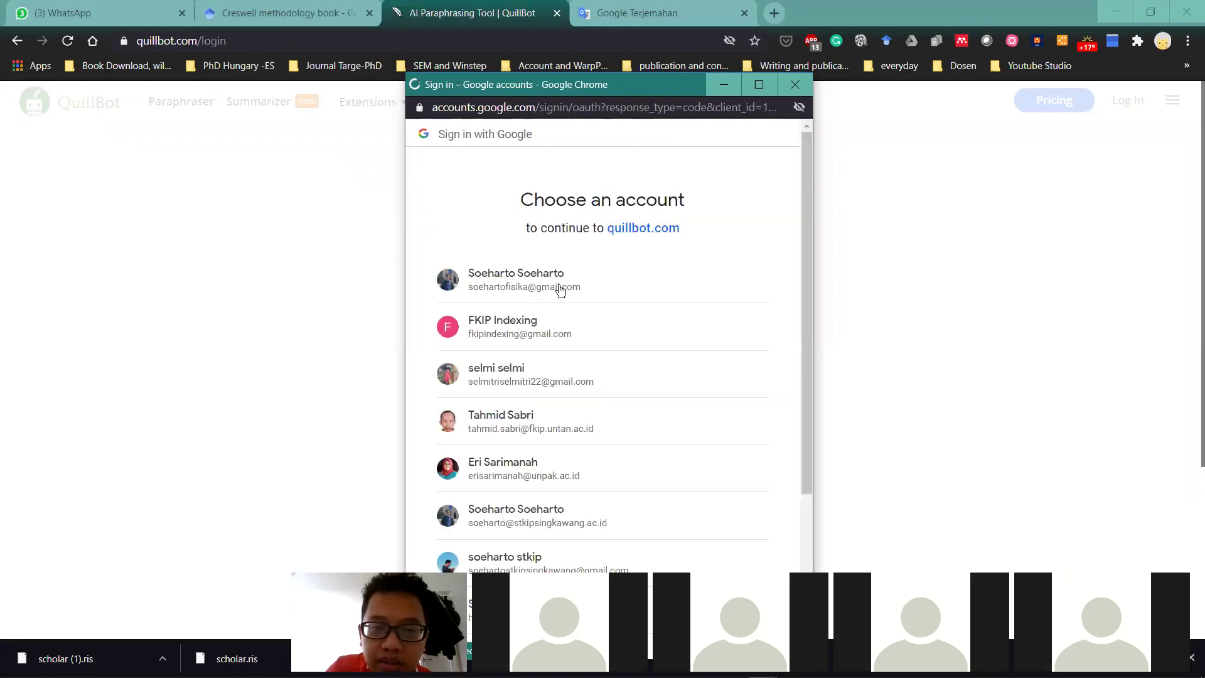
left_click(561, 289)
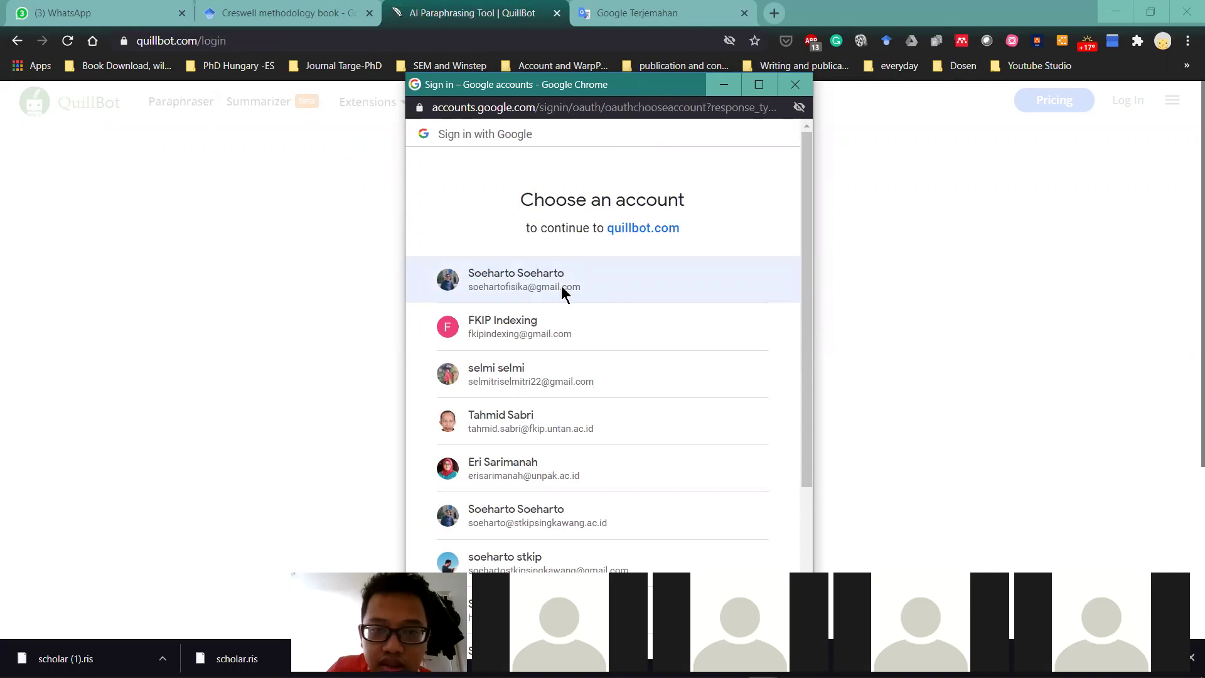
left_click(561, 285)
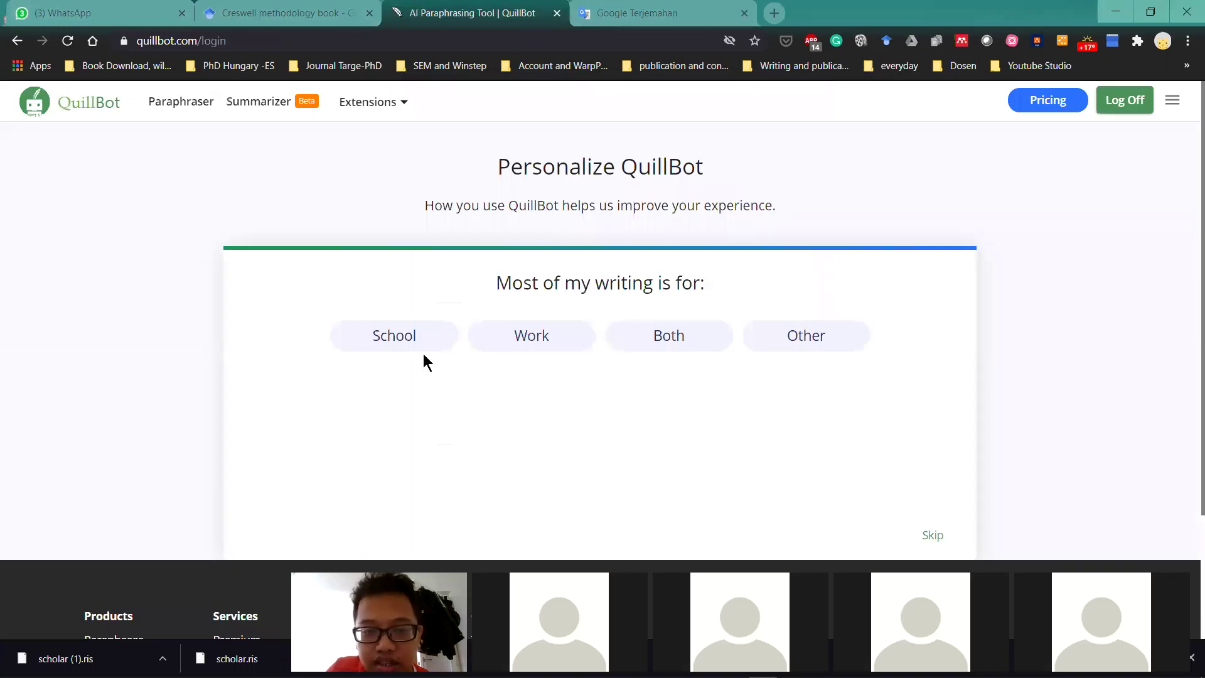
- Complete the QuillBot personalization with School as the writing purpose and No for English as first language
left_click(402, 337)
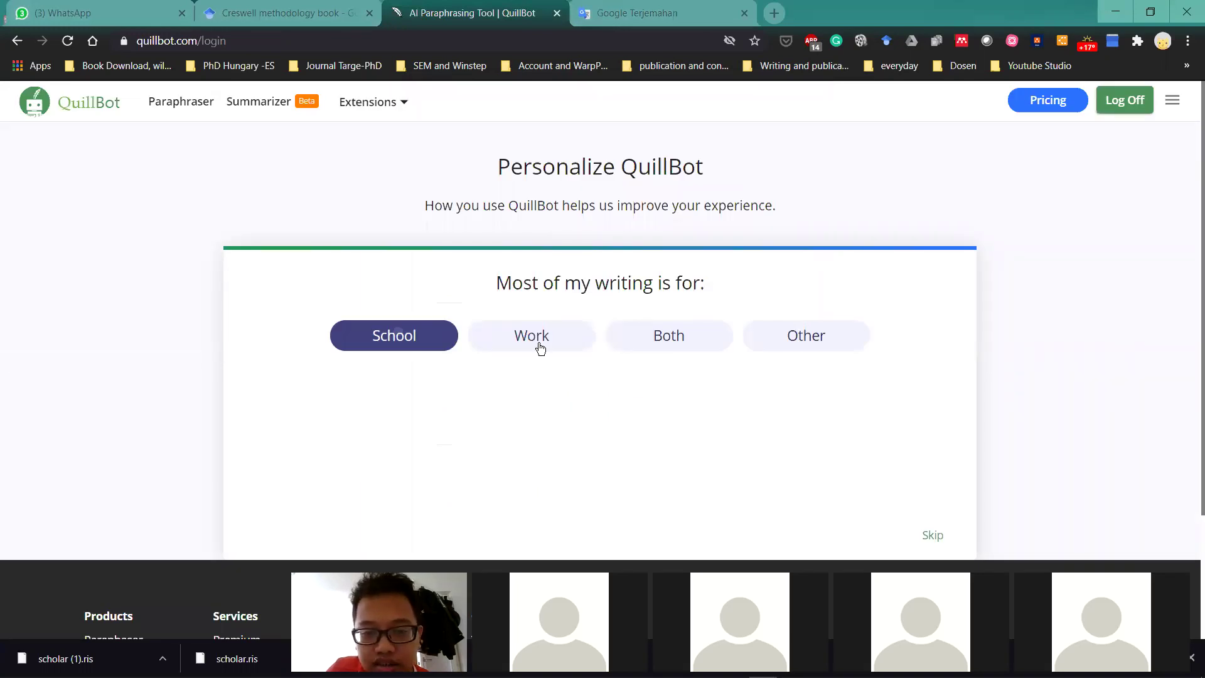
left_click(593, 431)
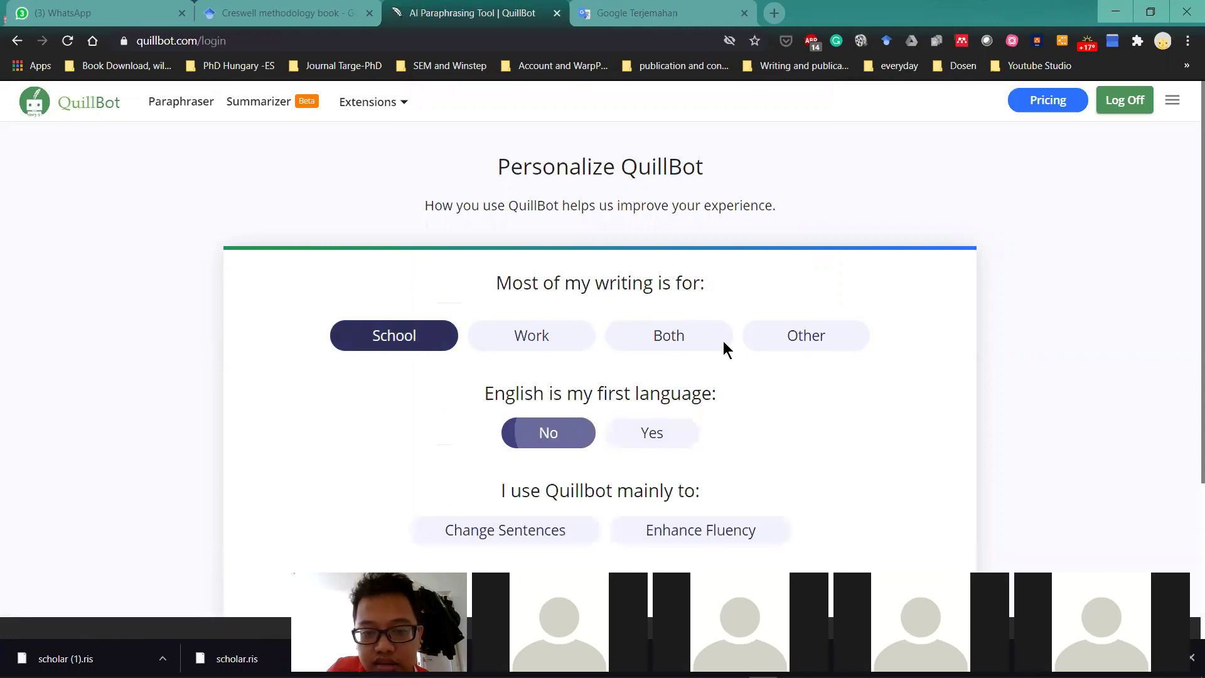
scroll(557, 390, "down", 3)
left_click(659, 374)
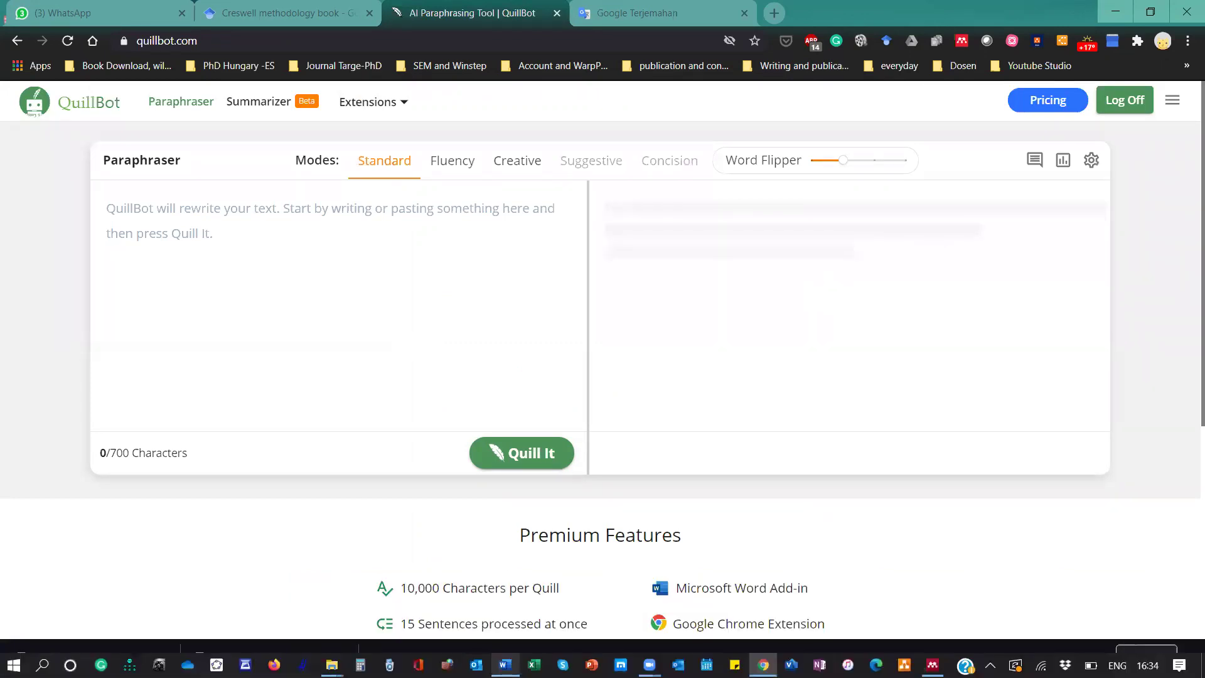
- Switch to Word and copy the paragraph's opening text from "In recent years" through "science and literacy", without its citation
mouse_move(505, 664)
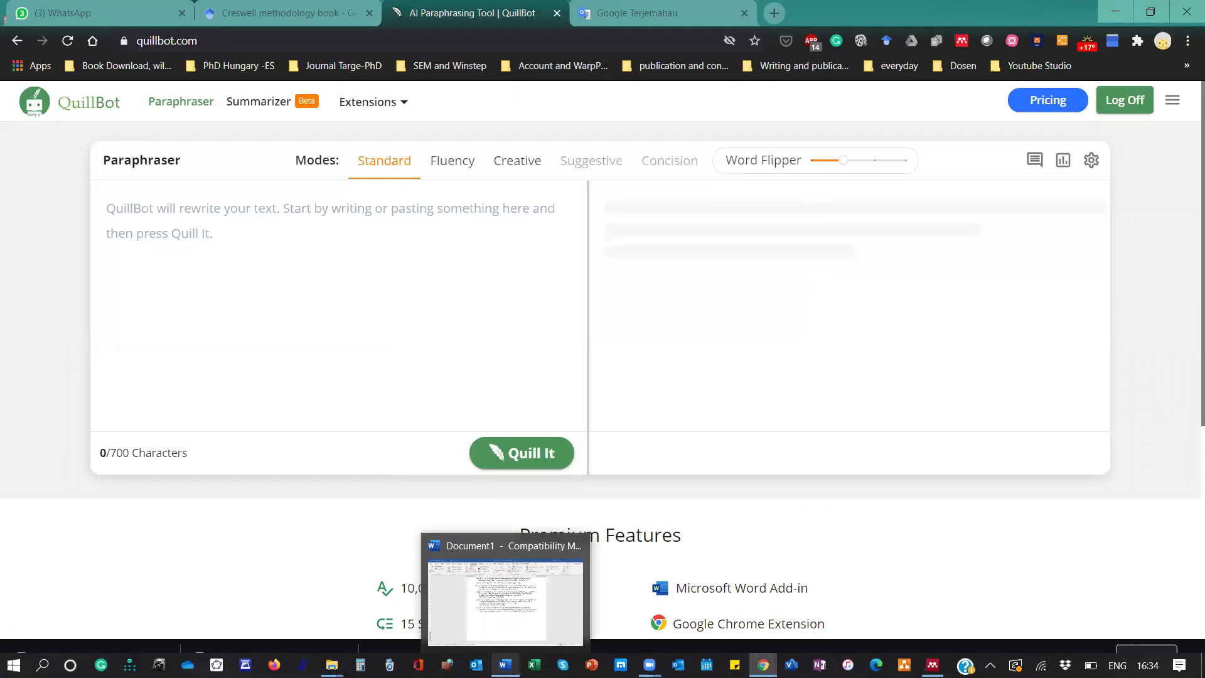
key("alt+Tab")
scroll(430, 402, "up", 4)
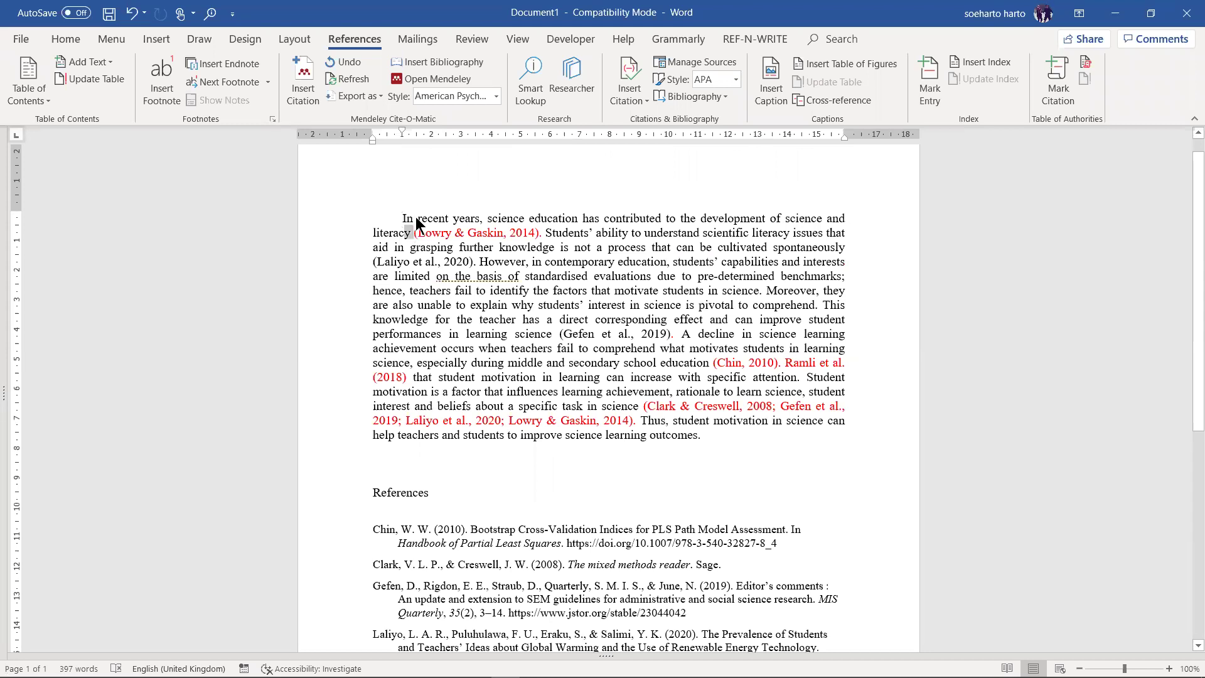
left_click(417, 222, "ctrl")
right_click(417, 219)
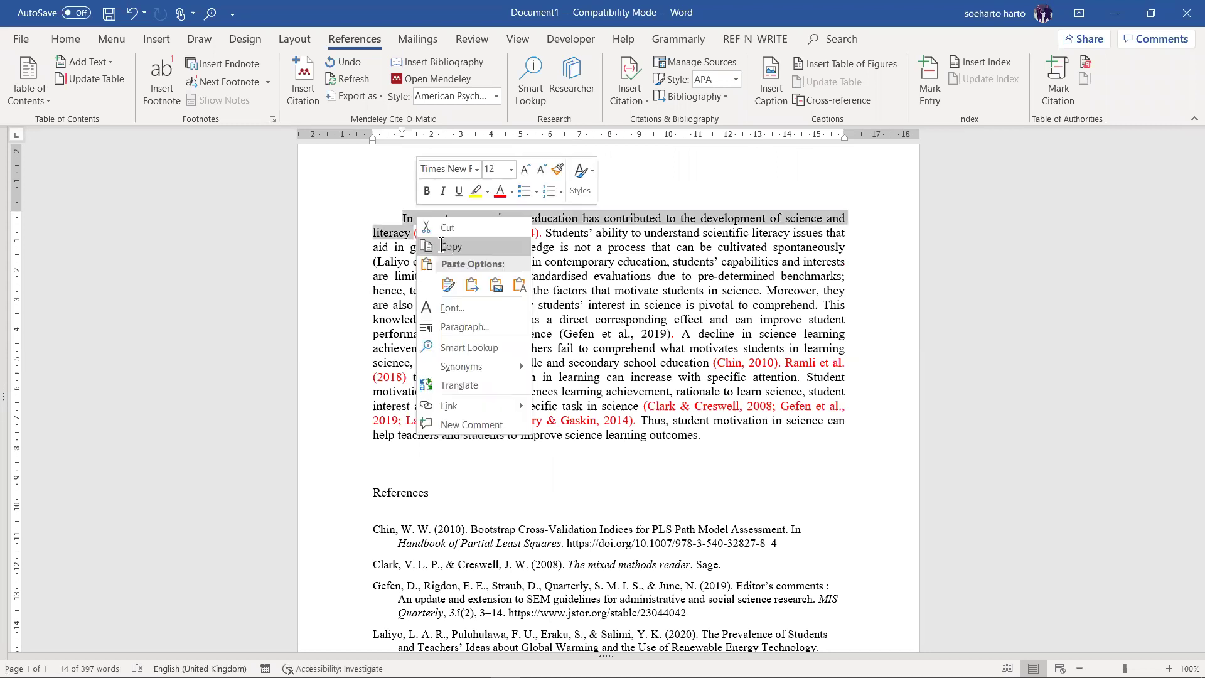
key("Return")
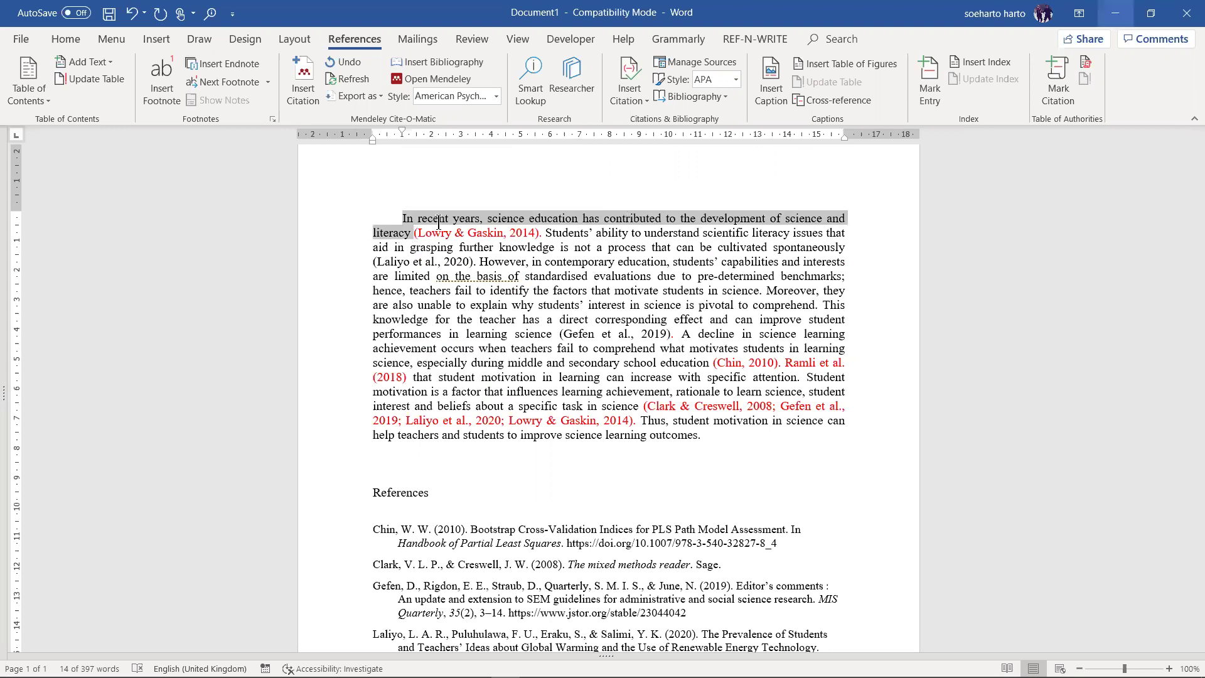
- Switch back to QuillBot in Chrome, paste the copied sentence and paraphrase it in Standard mode
key("alt+Tab")
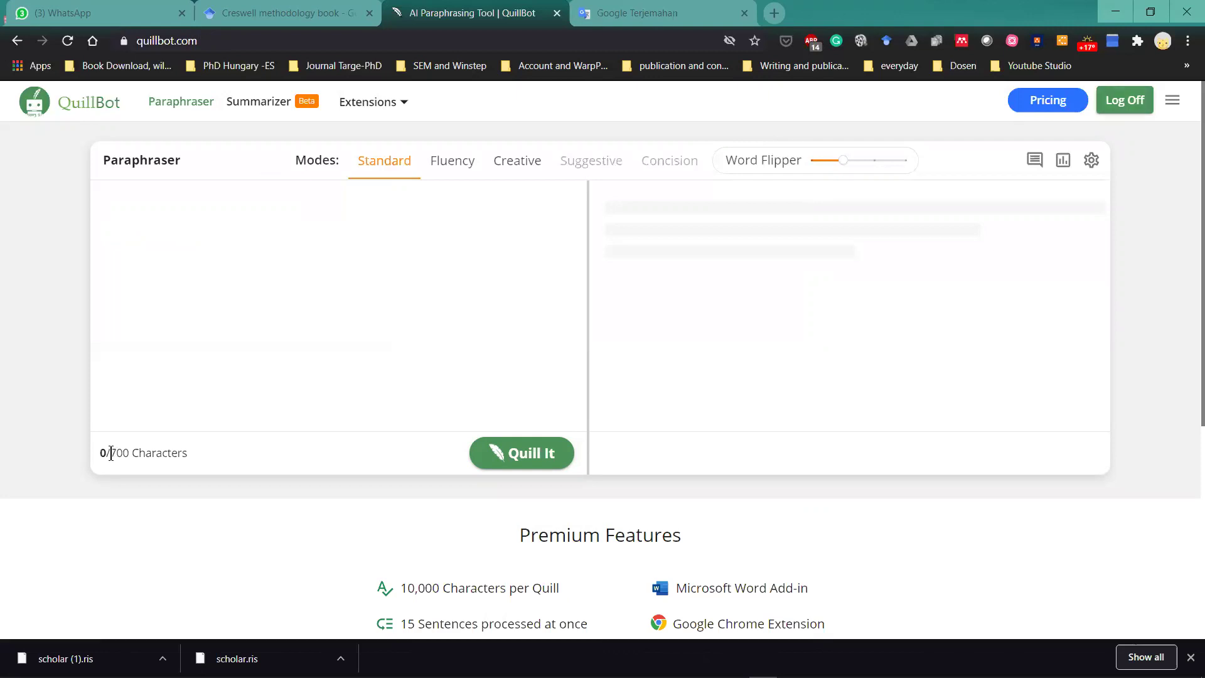
left_click_drag(167, 443, 218, 305)
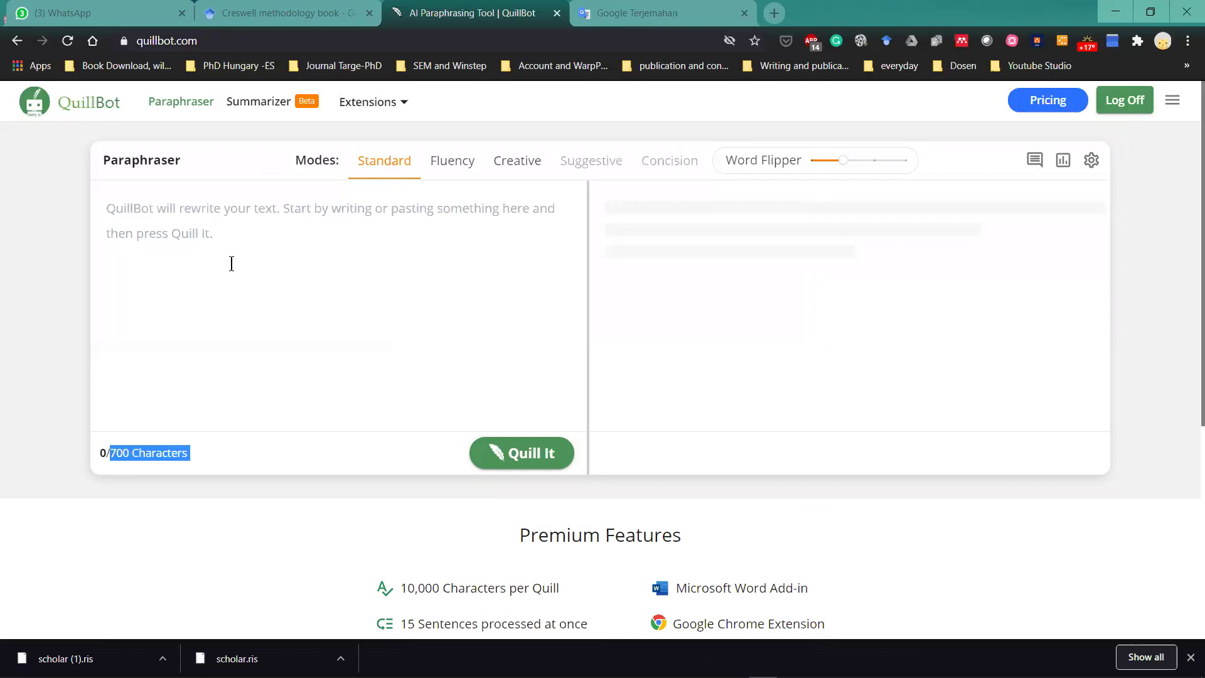
left_click(215, 244)
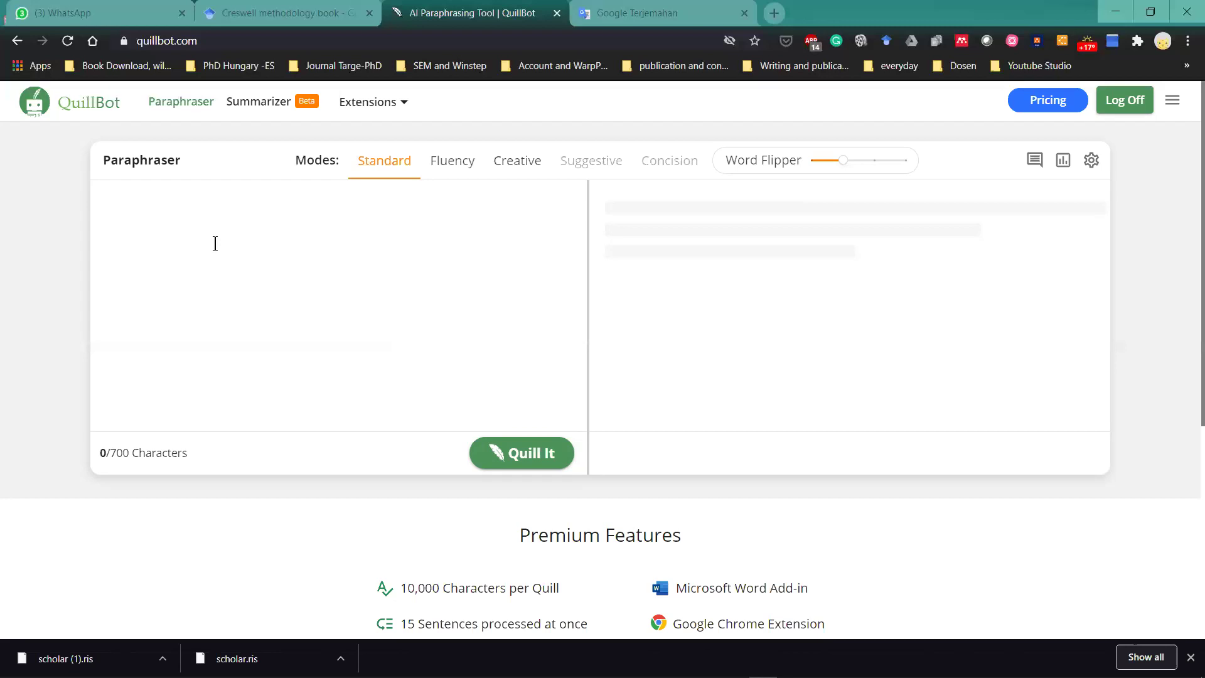
key("ctrl+v")
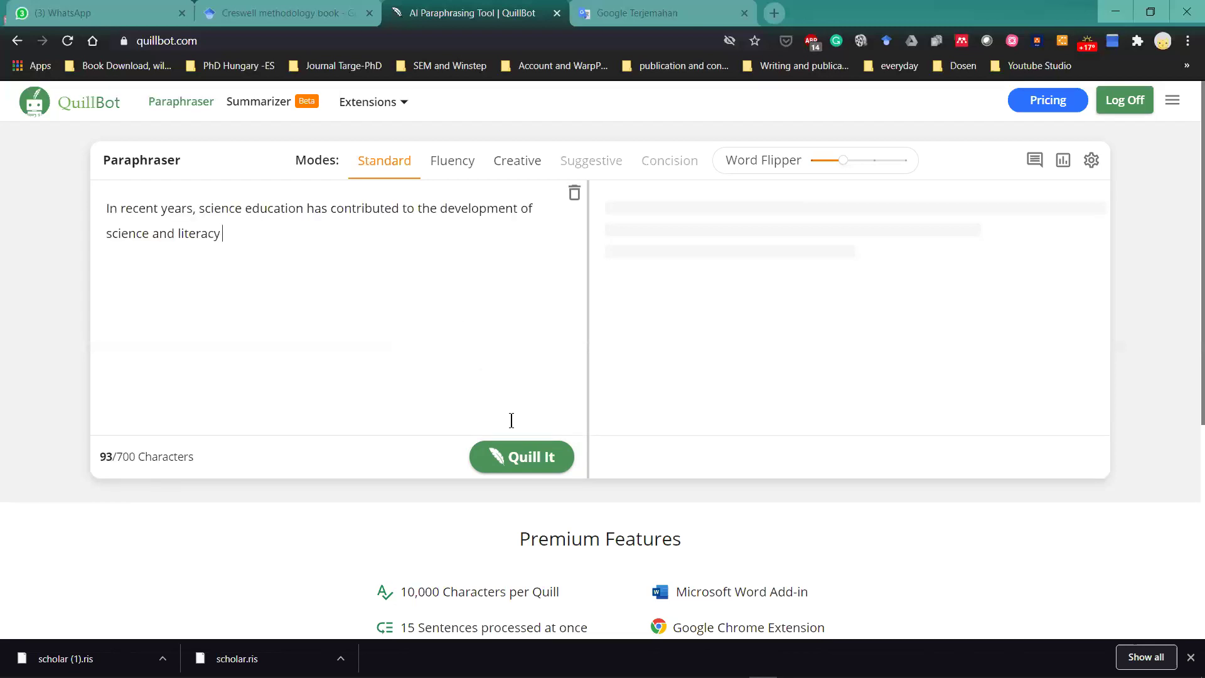
left_click(542, 466)
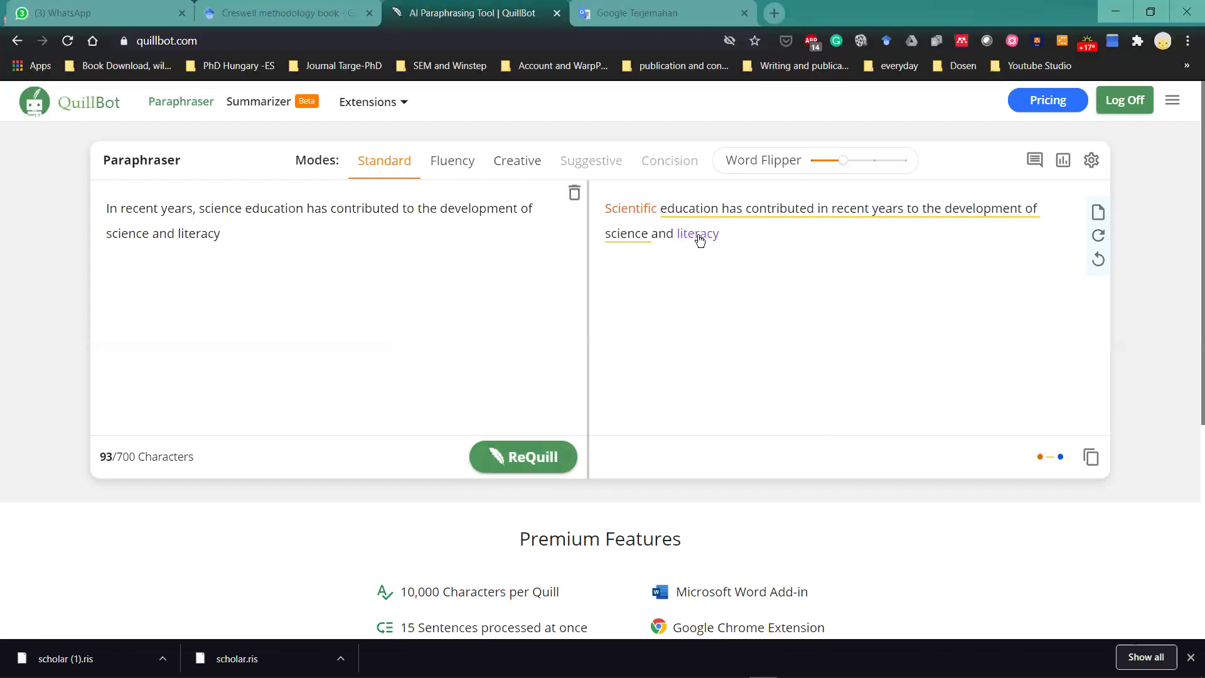
- Paraphrase the sentence again in Creative mode and highlight the rewritten text for comparison with the original
left_click(531, 170)
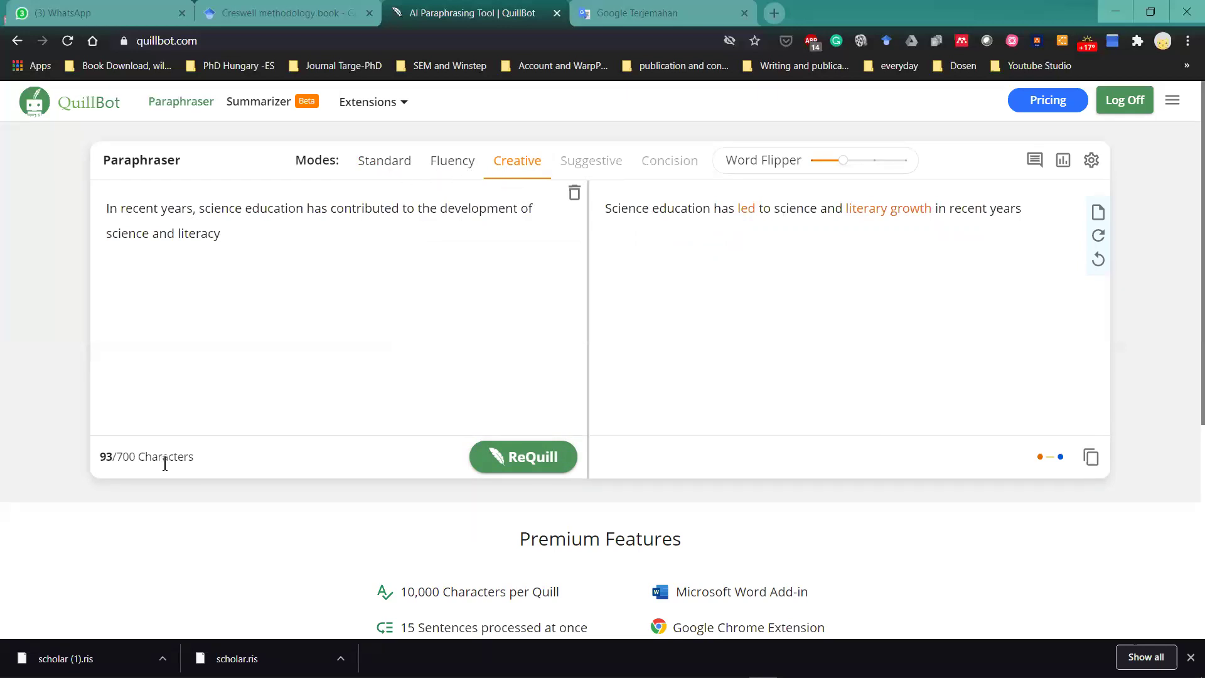
left_click(241, 245)
left_click_drag(1028, 207, 601, 207)
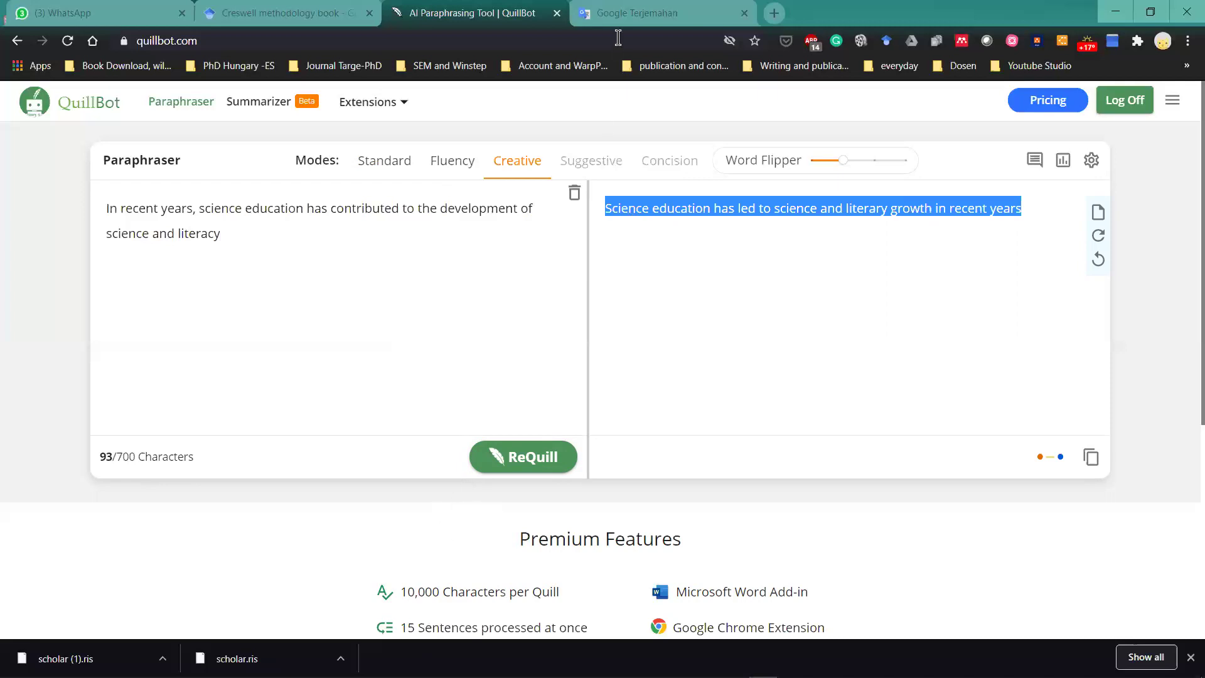
left_click(392, 217)
- Open Google Terjemahan, set the source language to English, paste the original sentence below two blank lines and review its Indonesian translation
left_click_drag(343, 245, 72, 237)
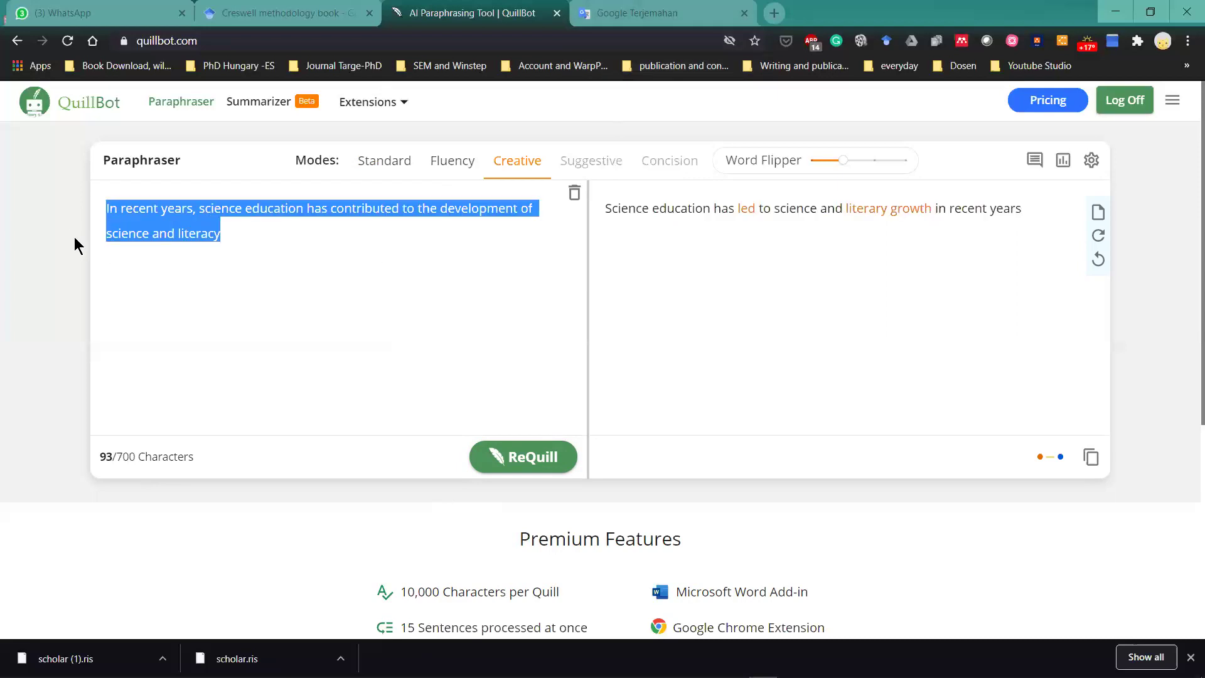
left_click(591, 19)
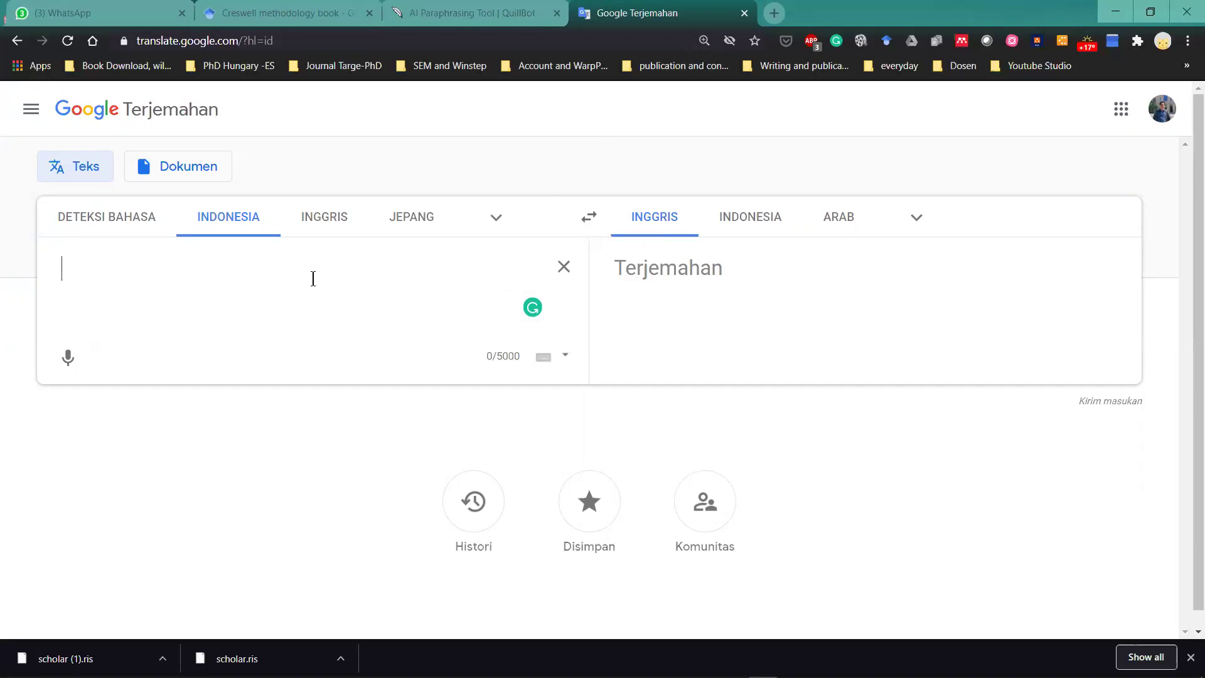
left_click(333, 220)
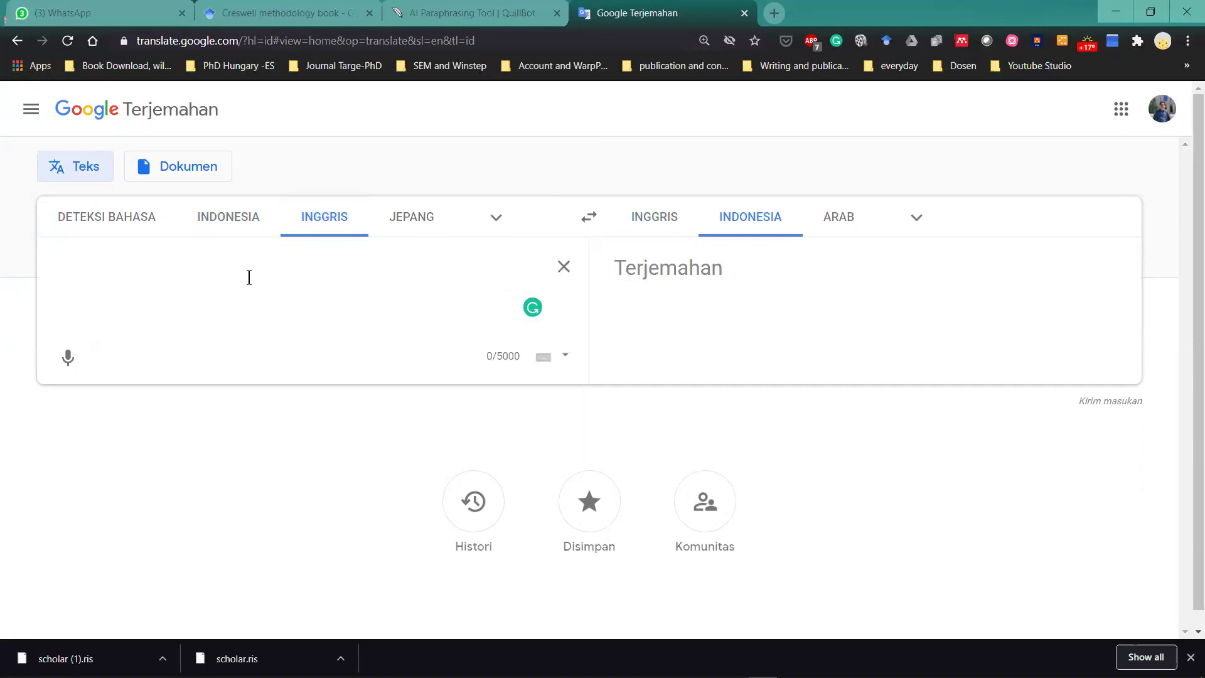
key("Return")
key("Return")
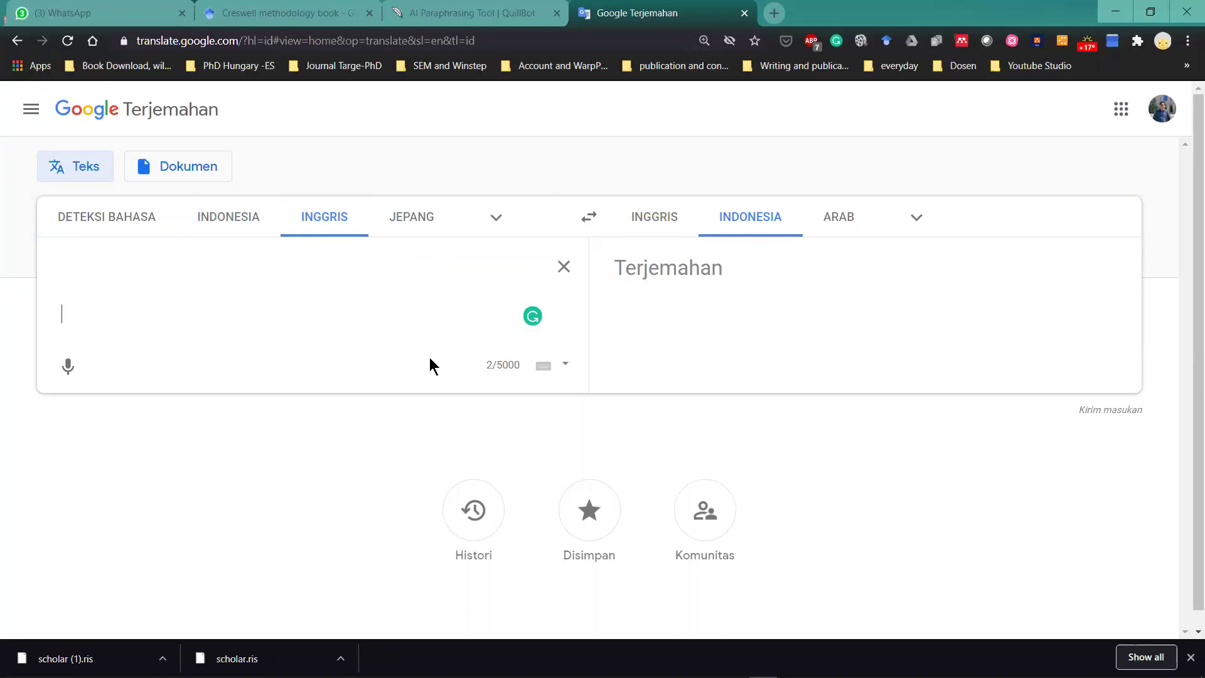
key("ctrl+v")
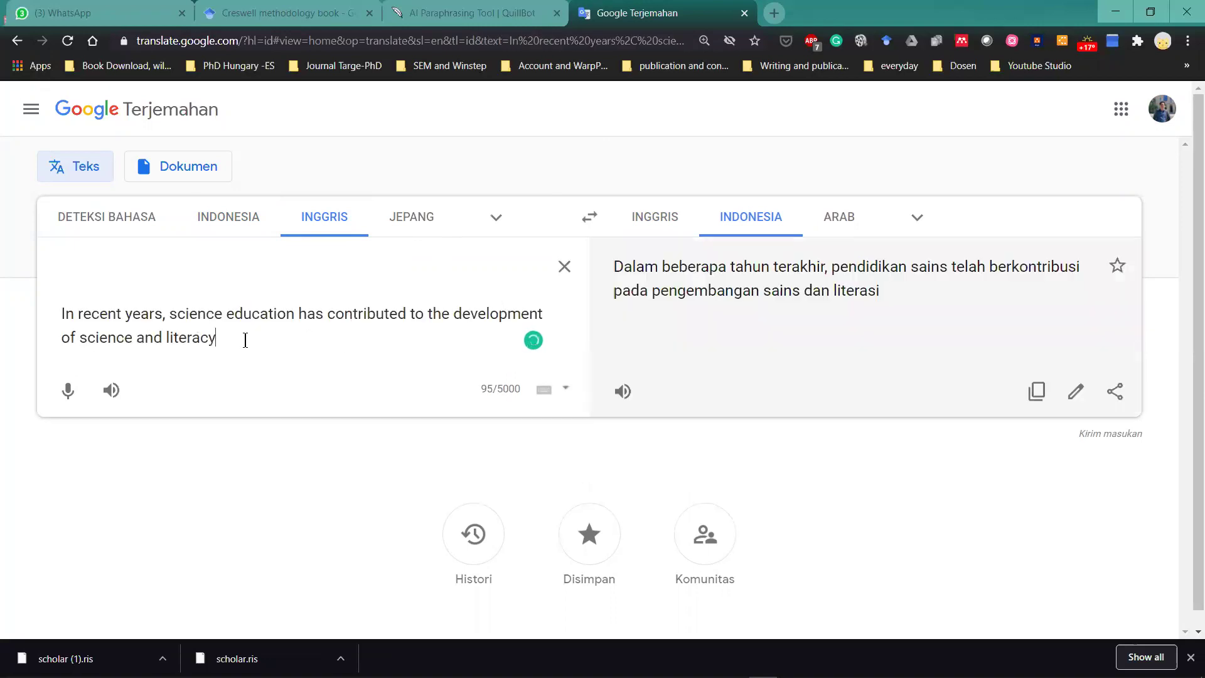
triple_click(712, 292)
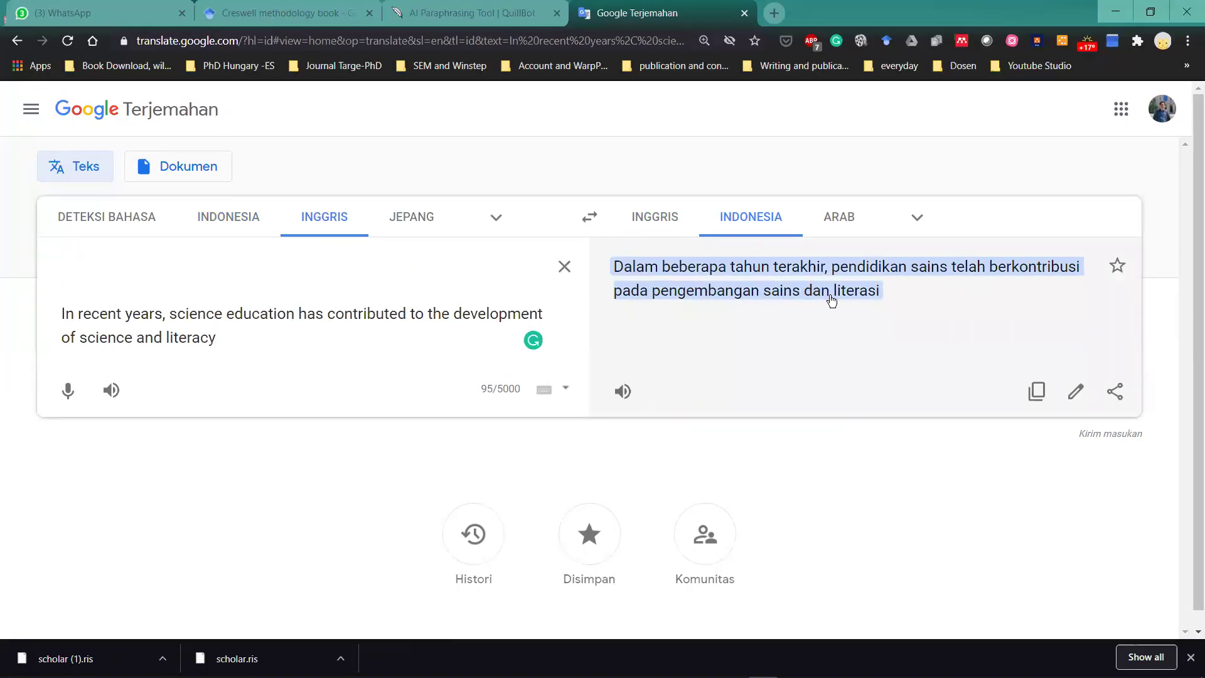
left_click(834, 318)
triple_click(863, 300)
left_click(760, 297)
triple_click(760, 297)
left_click(816, 311)
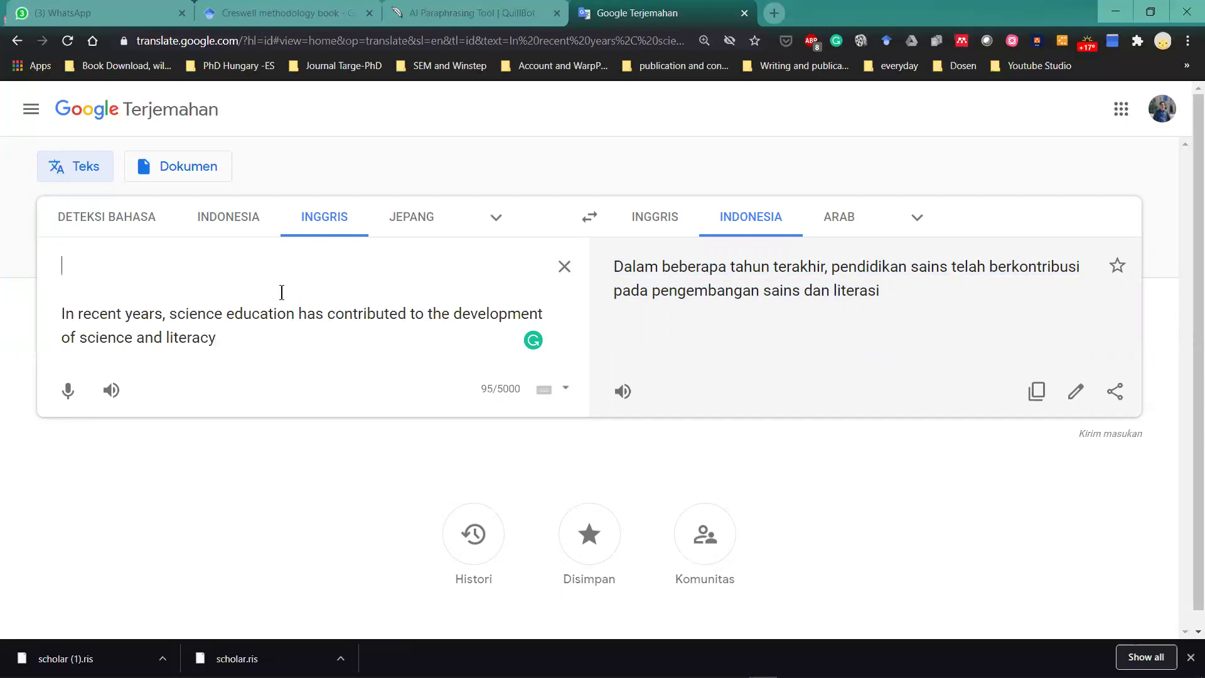
- Above the English sentence, write "Pendidikan sains adalah bidang yang berperan penting dalam pengembangan ilmu pengetahuan dan literasi siswa."
type("P")
key("BackSpace")
type("Pendidikan sai")
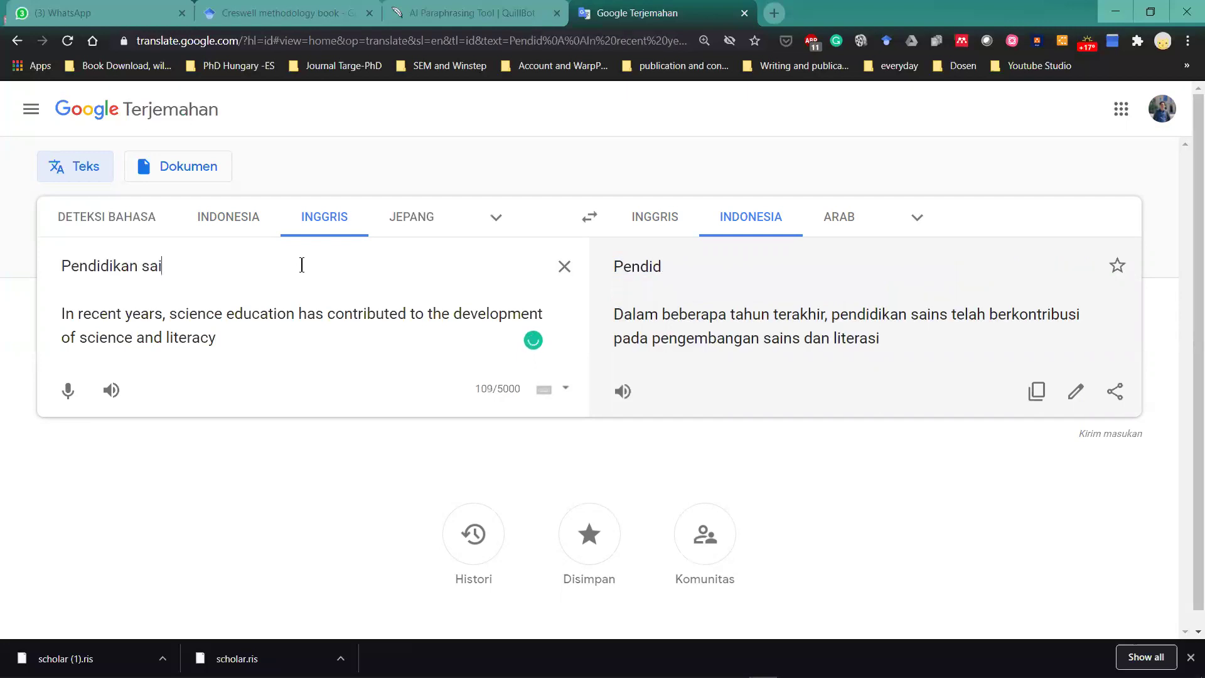
type("ns adalah ")
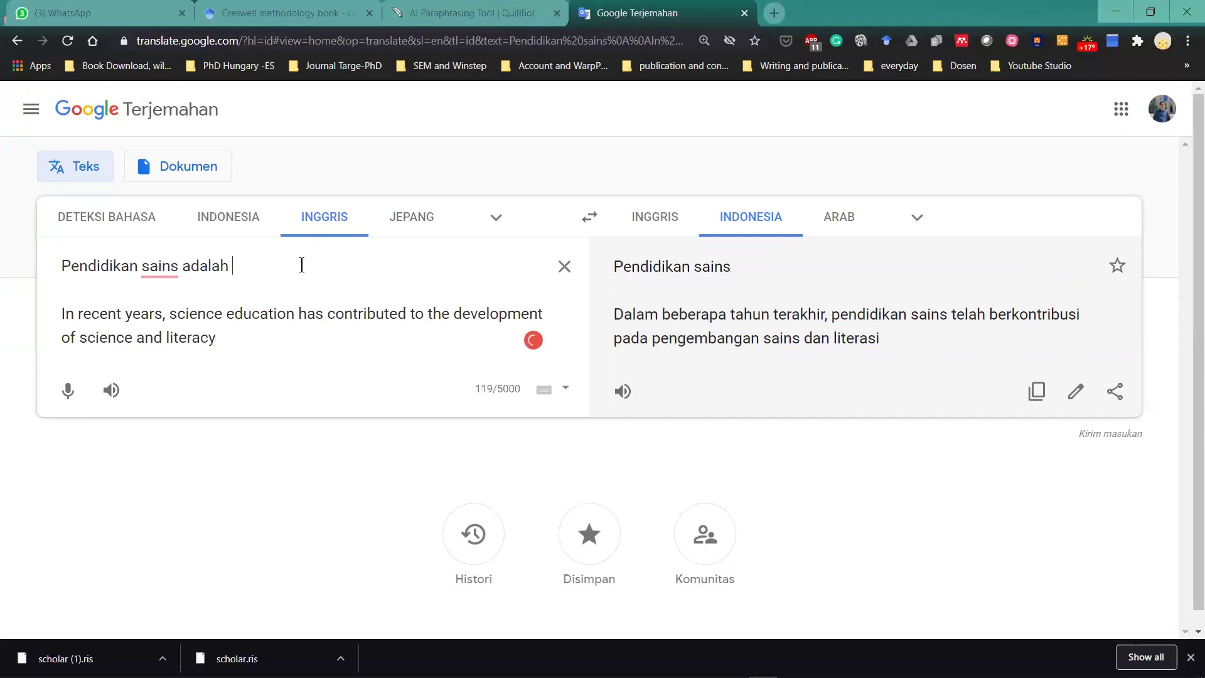
type("bidang yang")
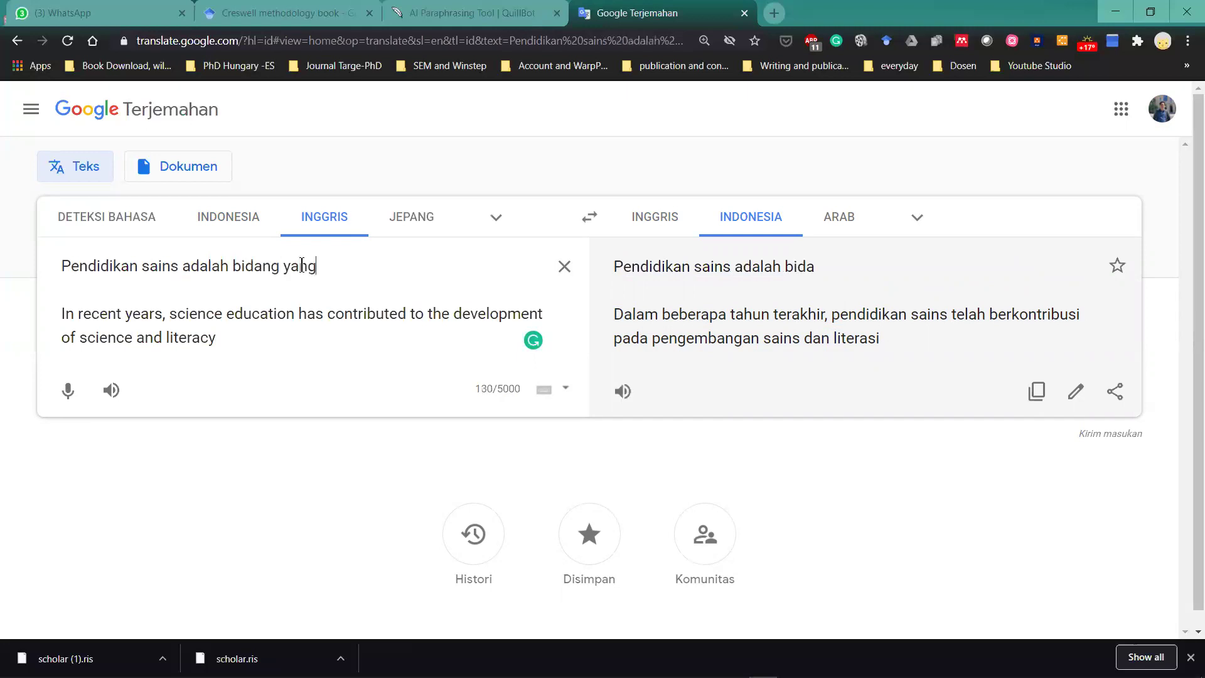
type(" bero")
key("BackSpace")
type("peran ")
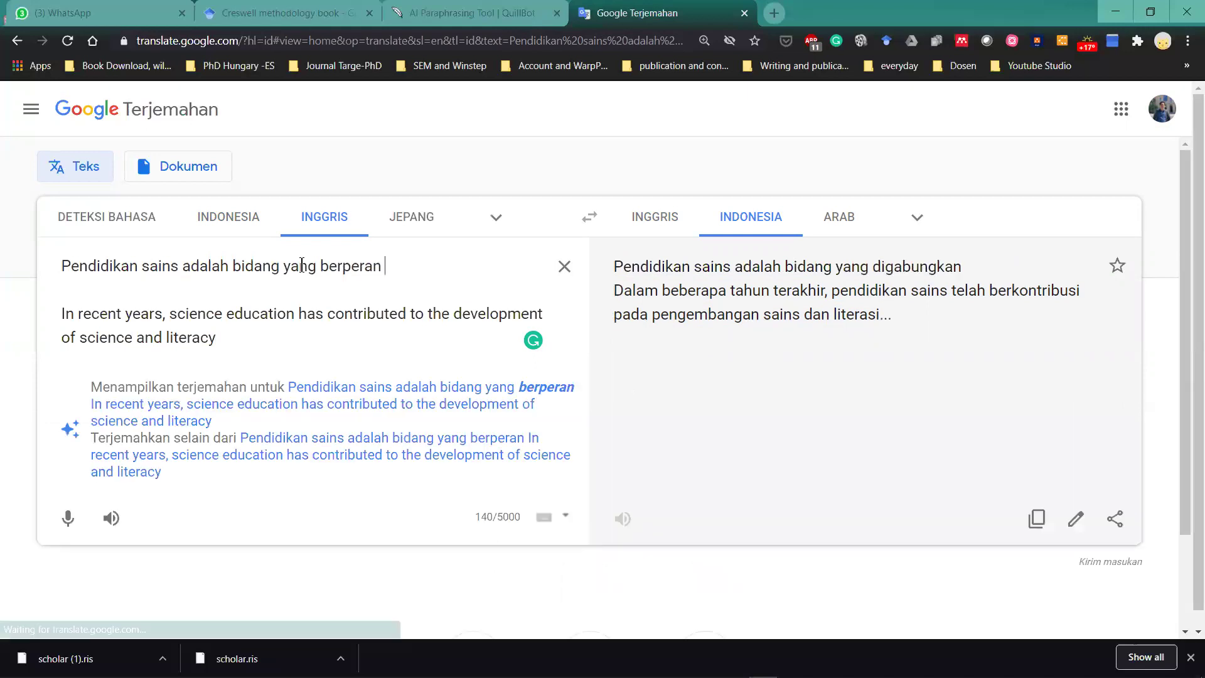
type("penting da")
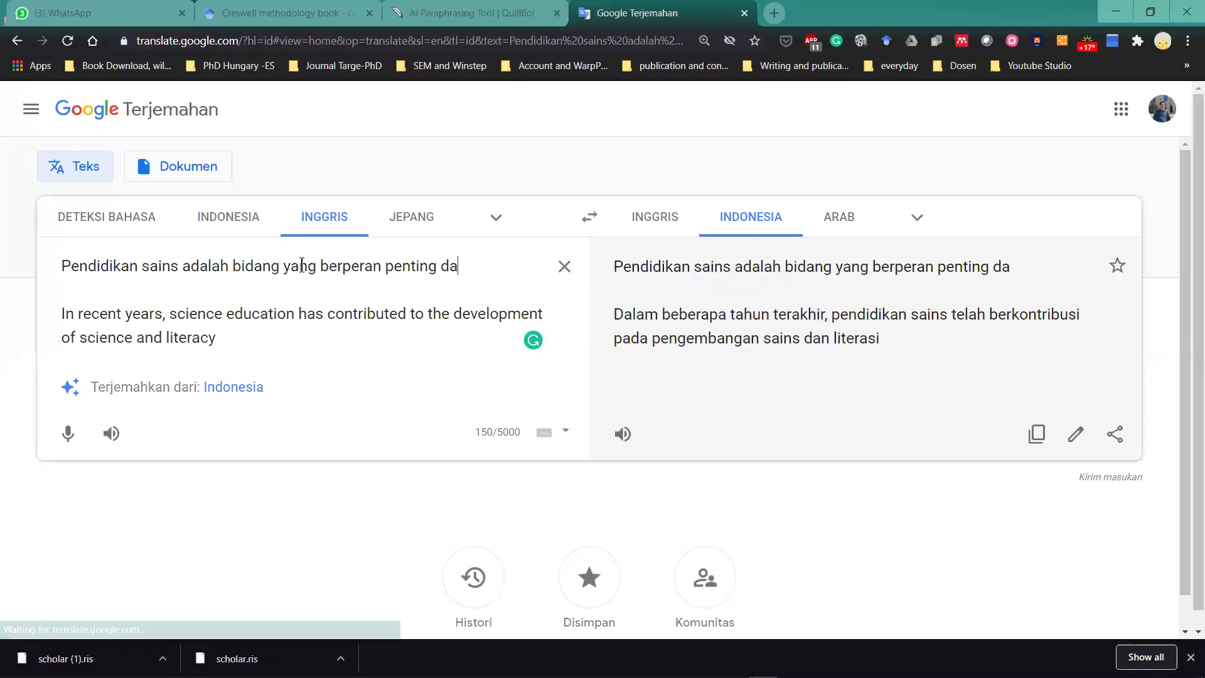
type("lam pengeba")
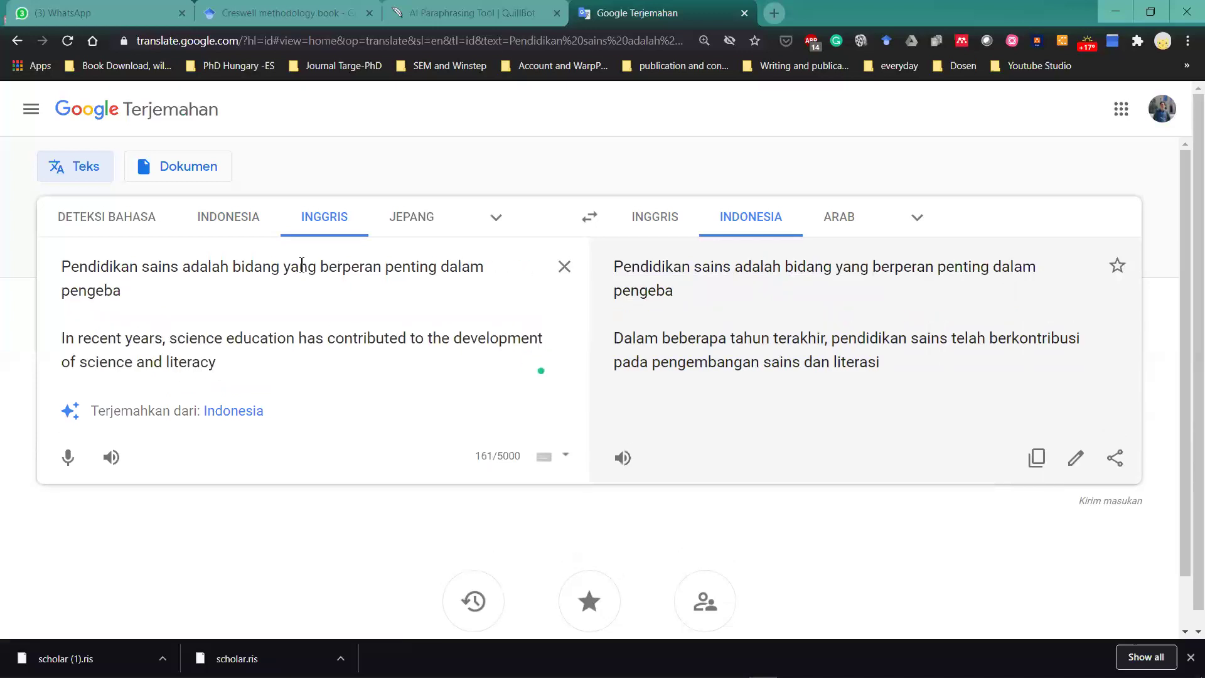
key("BackSpace")
key("BackSpace")
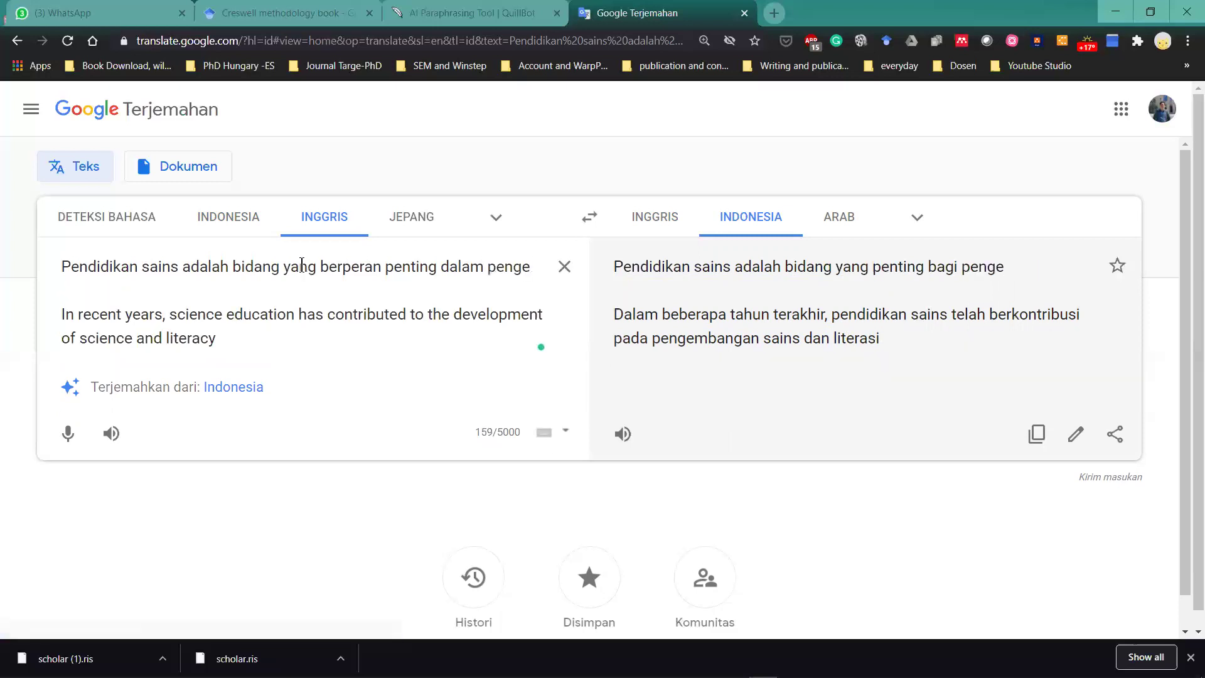
type("mbangan ")
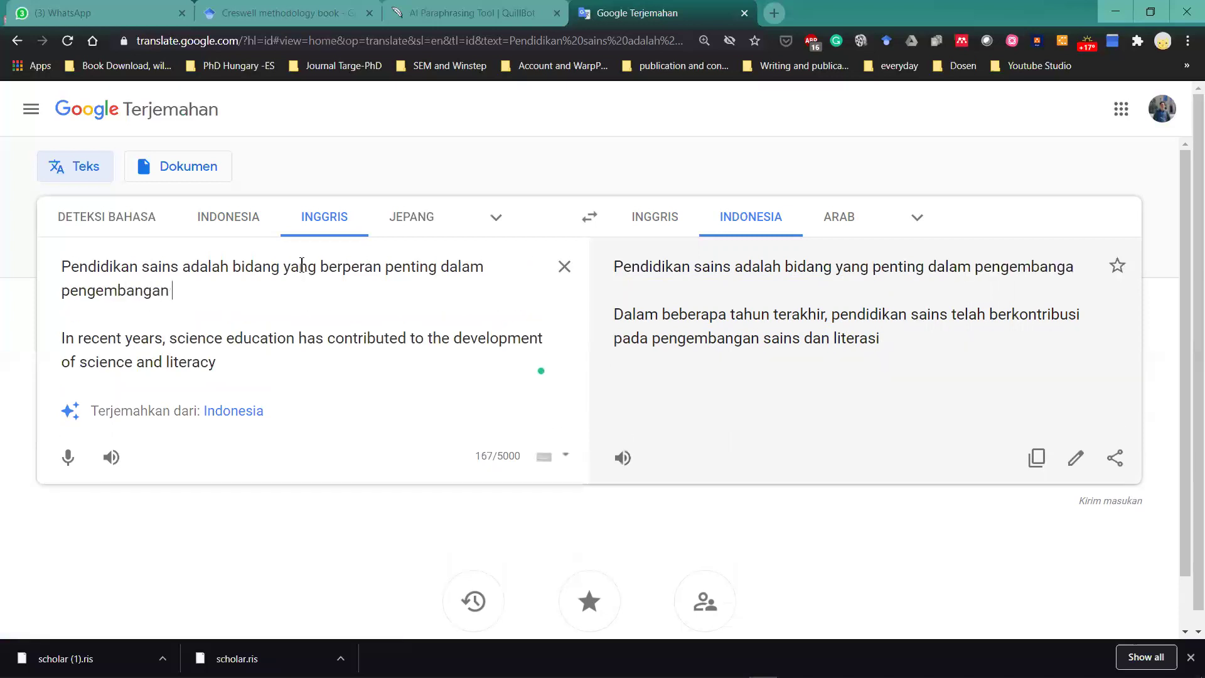
type("ilmu pengetahuan dan li")
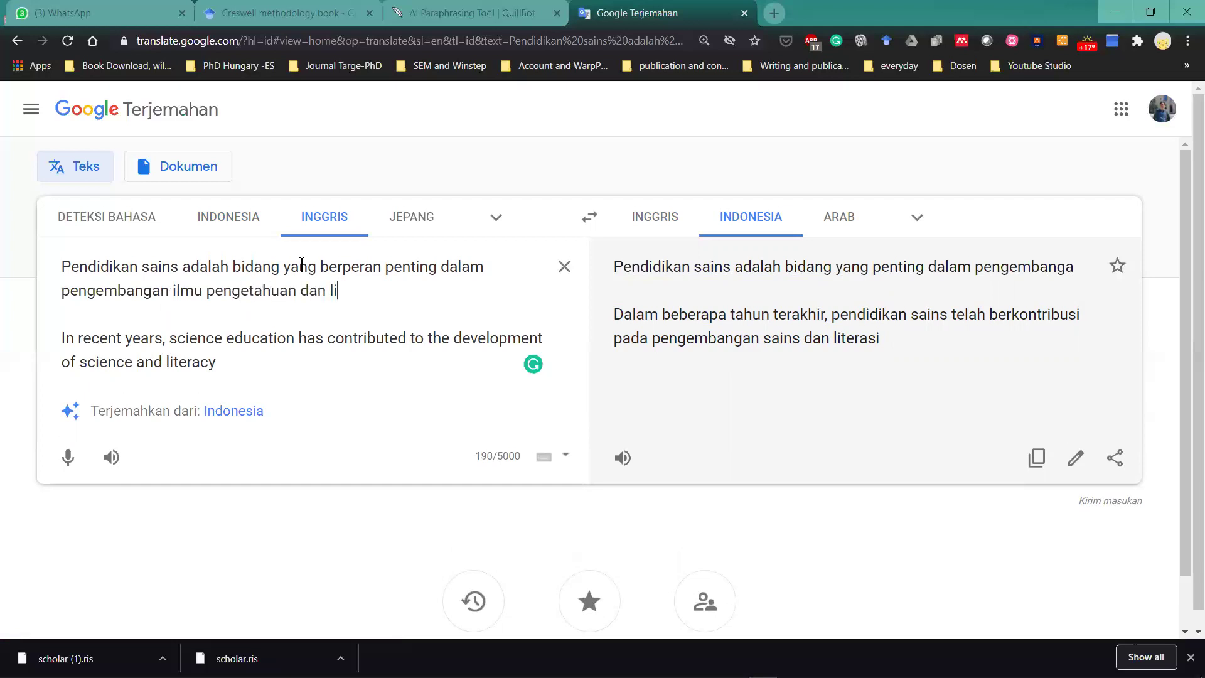
type("terasi siswa")
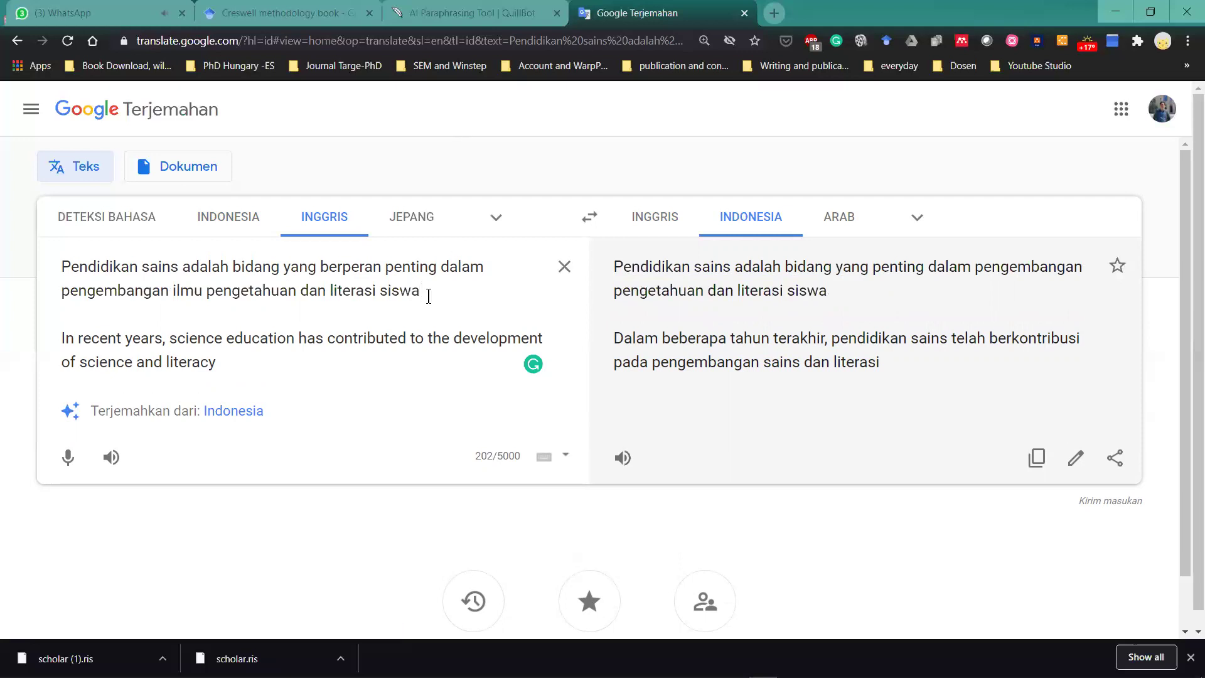
type(".")
- Translate the text from Indonesian to English and copy only the first translated sentence
left_click(235, 217)
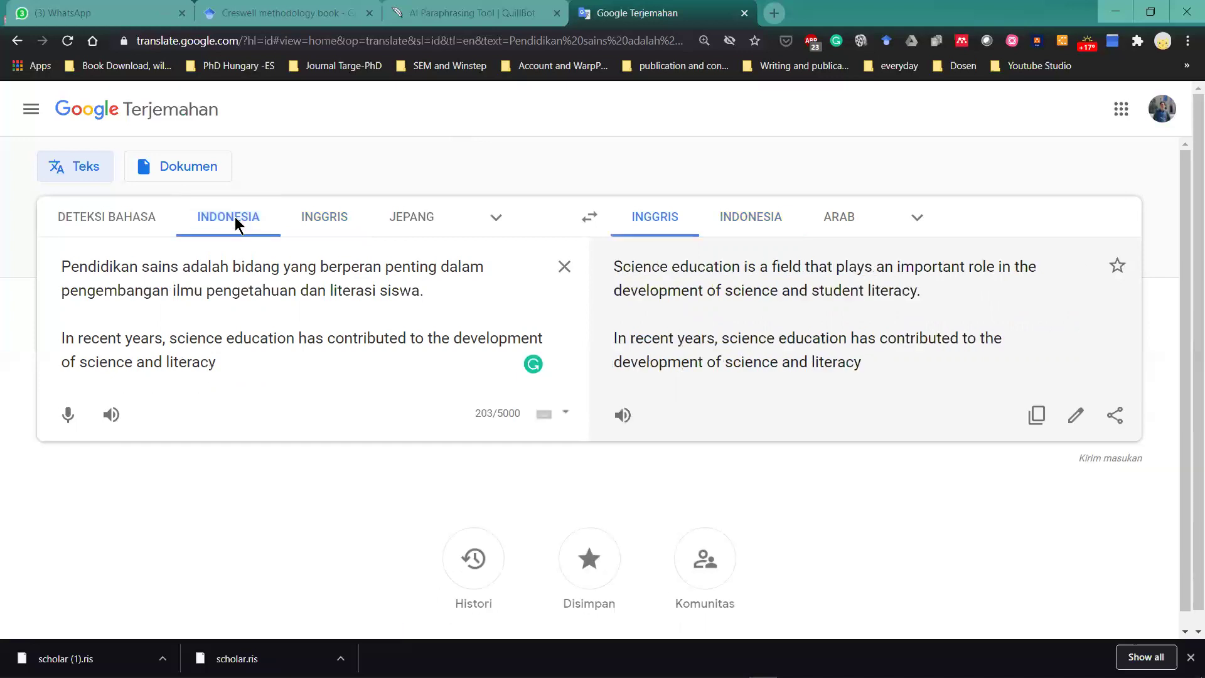
left_click_drag(928, 292, 623, 272)
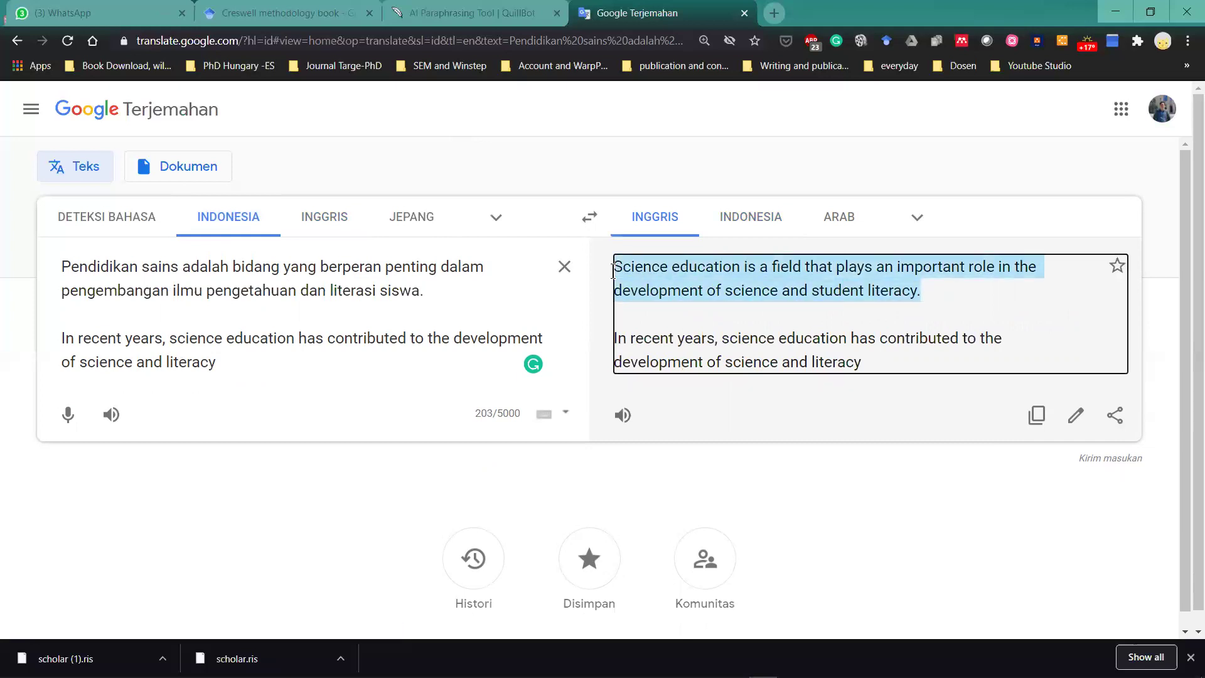
right_click(670, 268)
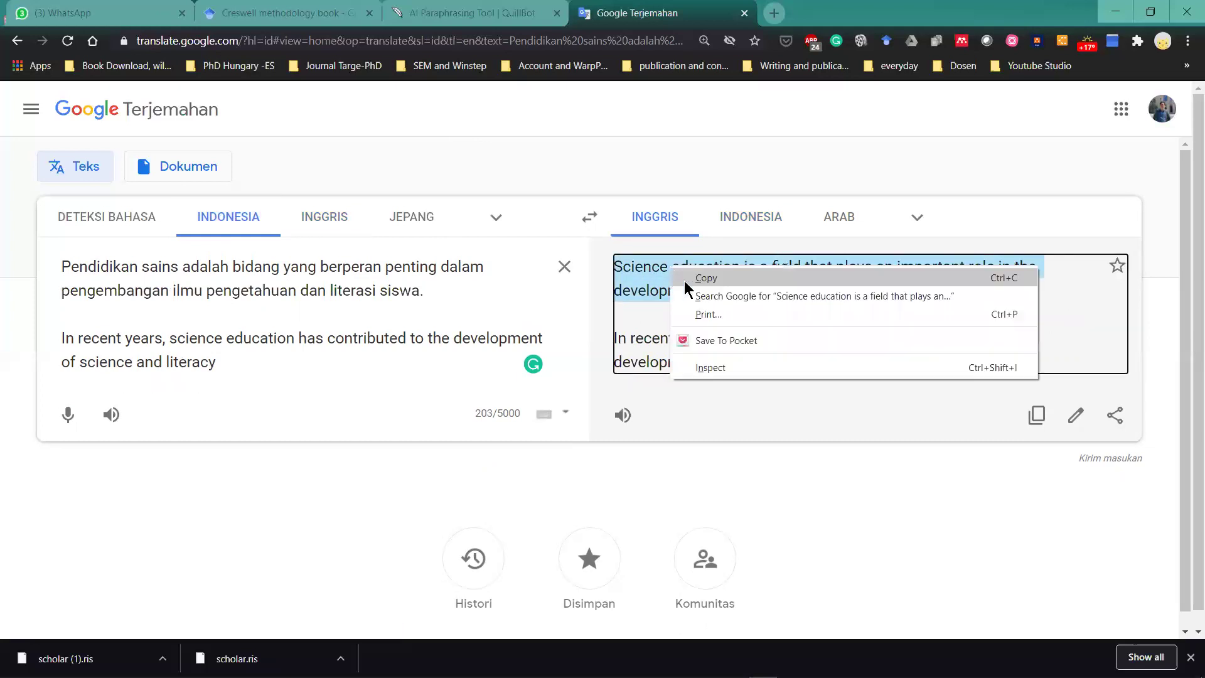
left_click(687, 280)
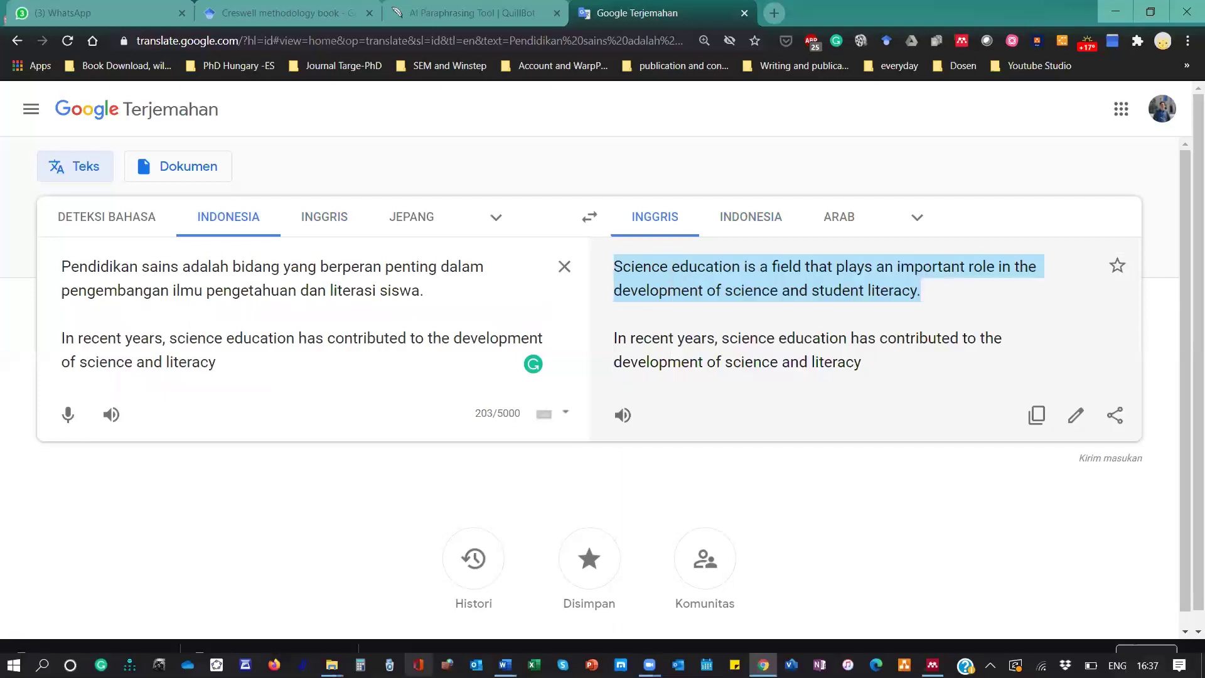
- Switch to Word and paste the copied sentence on a new line between the paragraph and the References heading
left_click(505, 665)
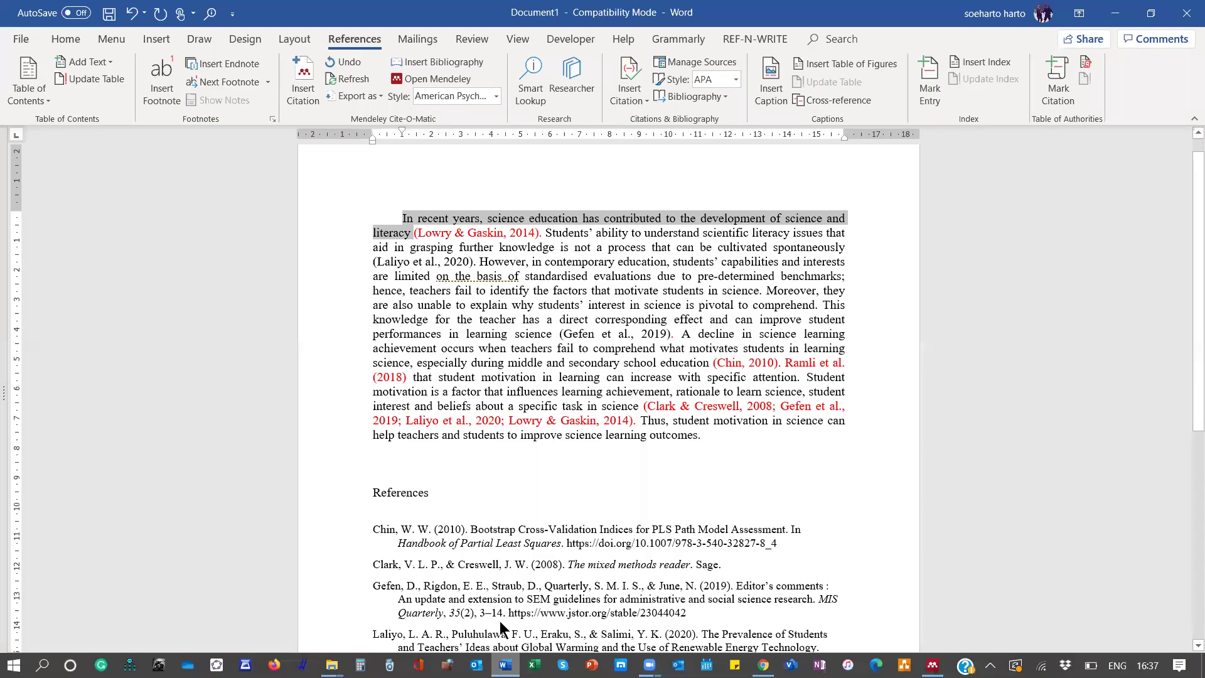
left_click(472, 473)
key("Return")
key("Return")
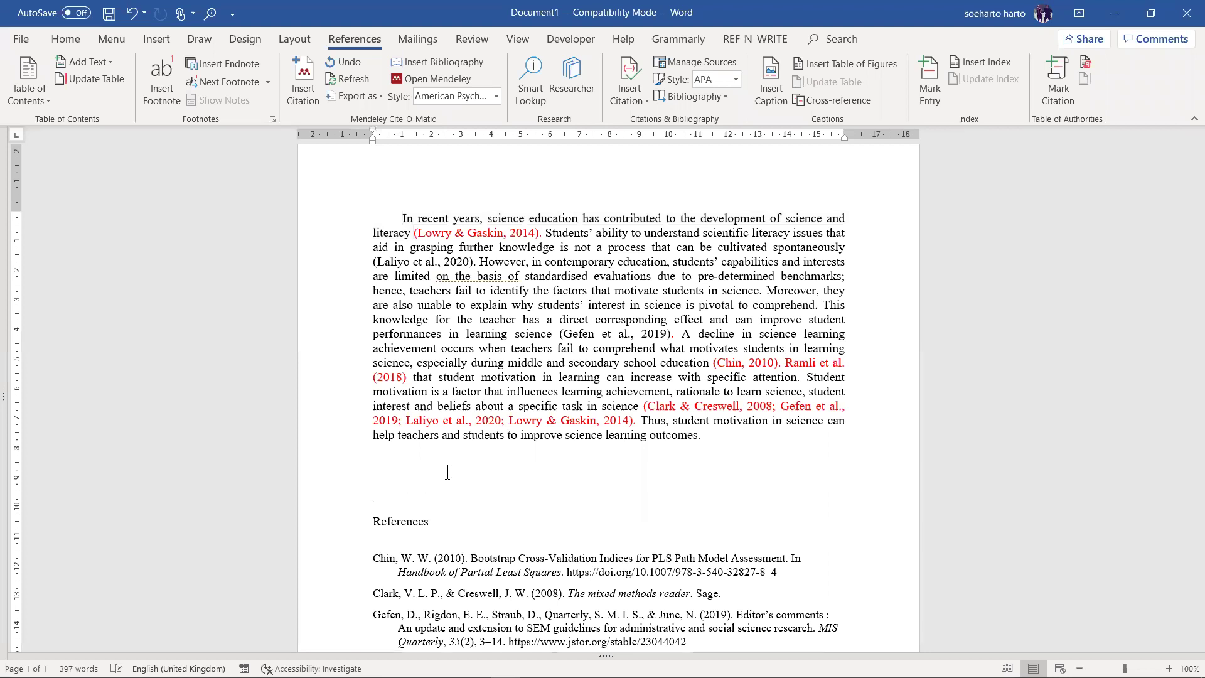
key("ctrl+v")
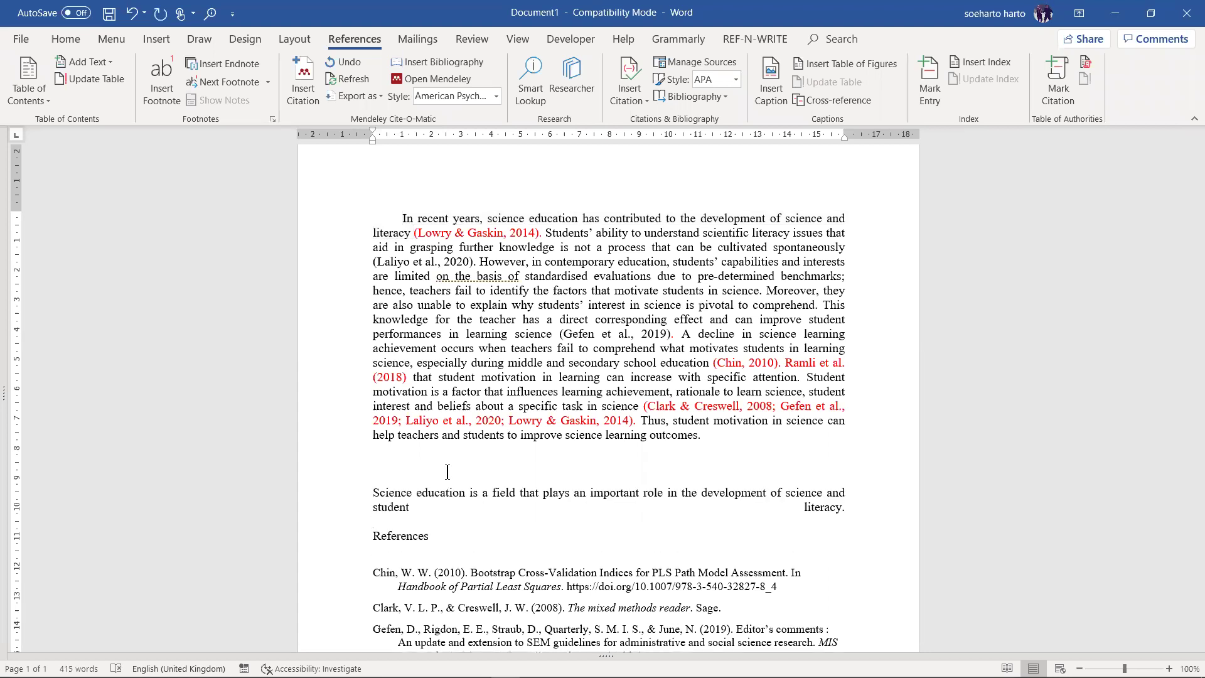
- Add a paragraph break after the pasted science education sentence to separate it from the References heading
key("Return")
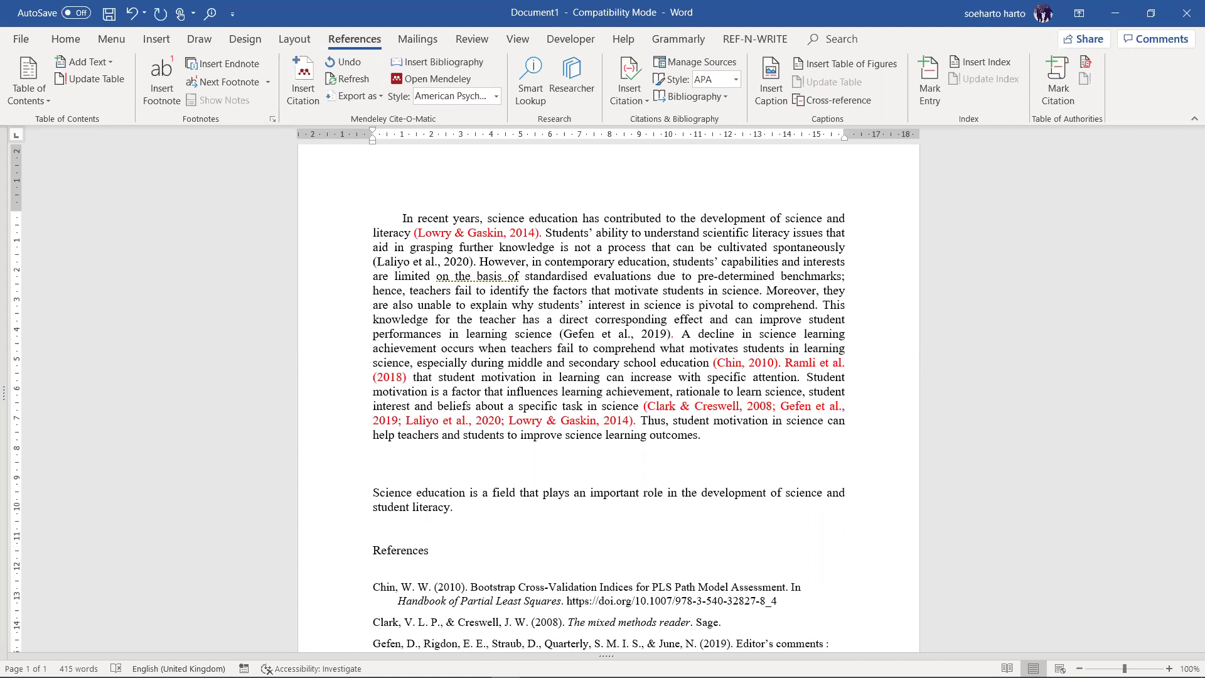
scroll(475, 474, "down", 1)
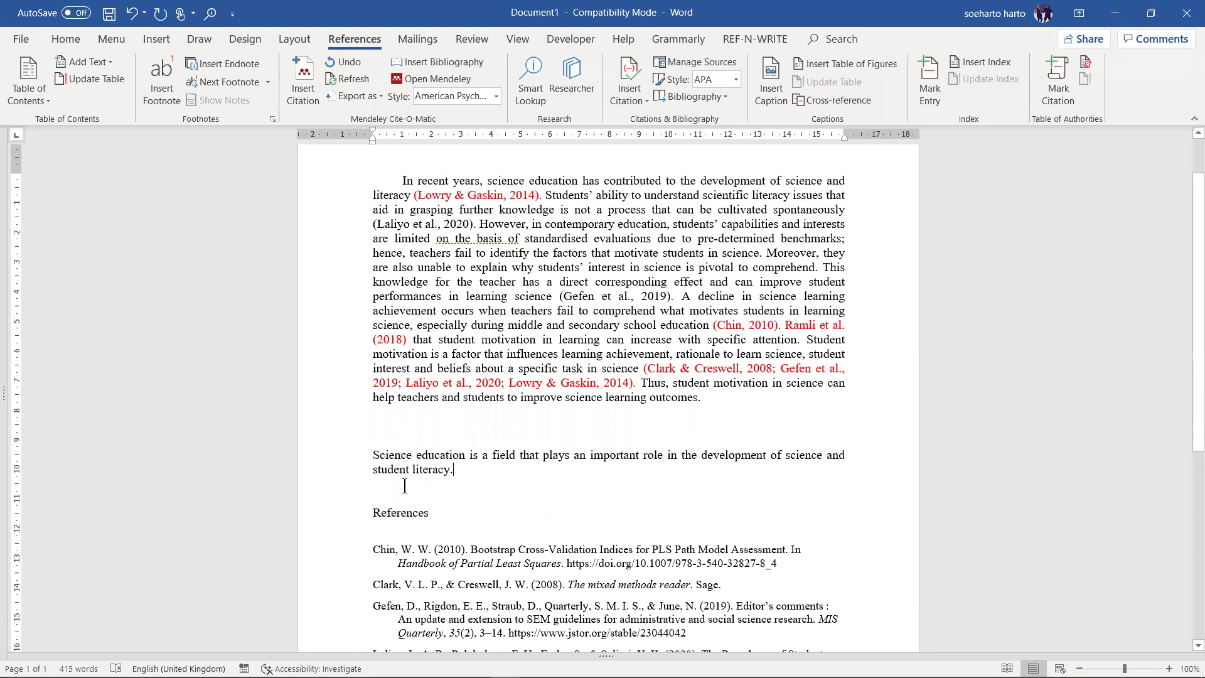
scroll(465, 468, "down", 1)
scroll(465, 468, "up", 1)
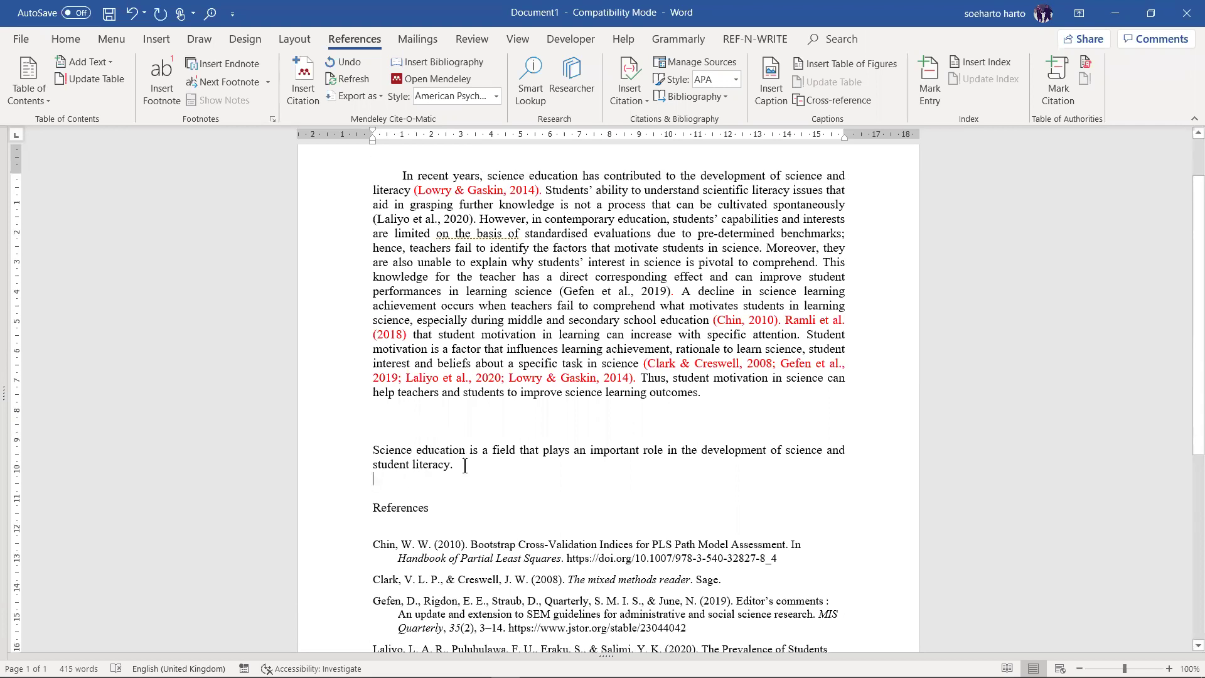
left_click_drag(465, 468, 389, 455)
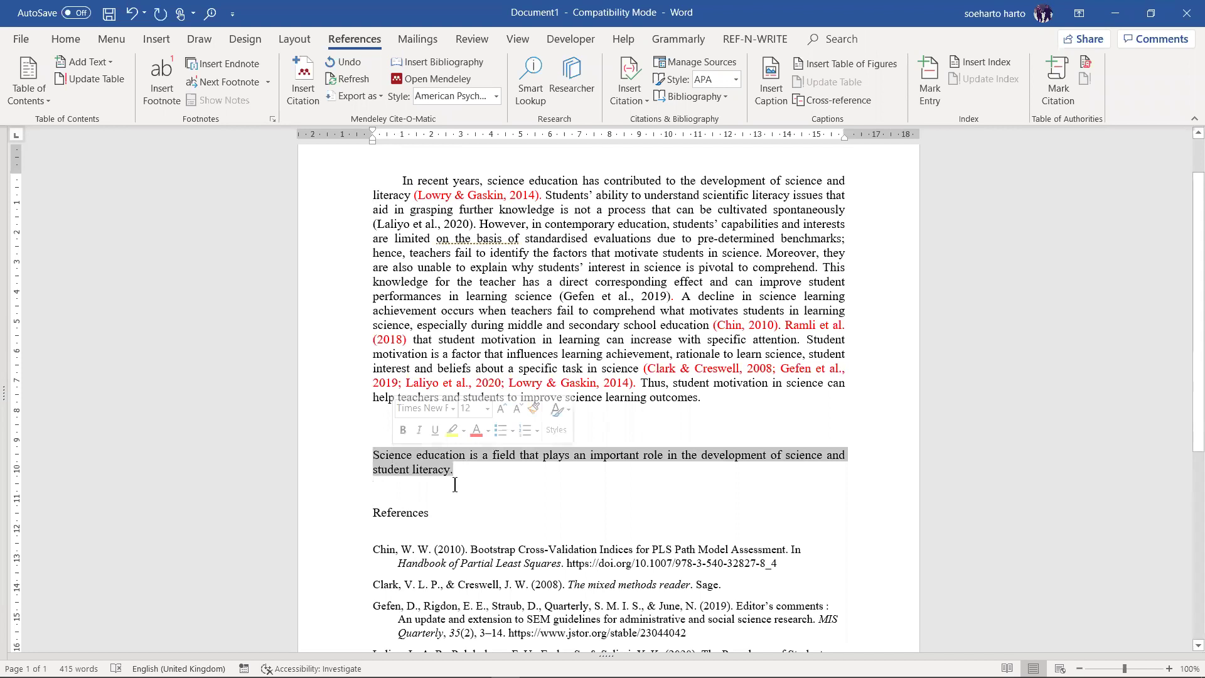
left_click(429, 498)
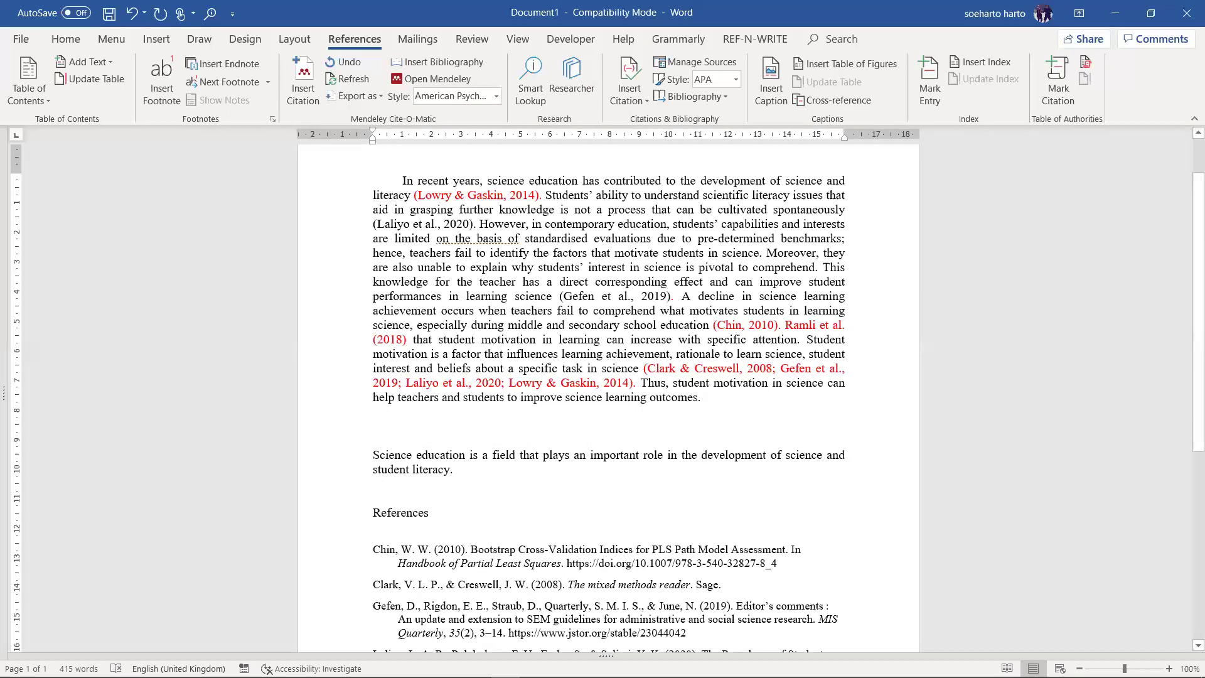
left_click(764, 664)
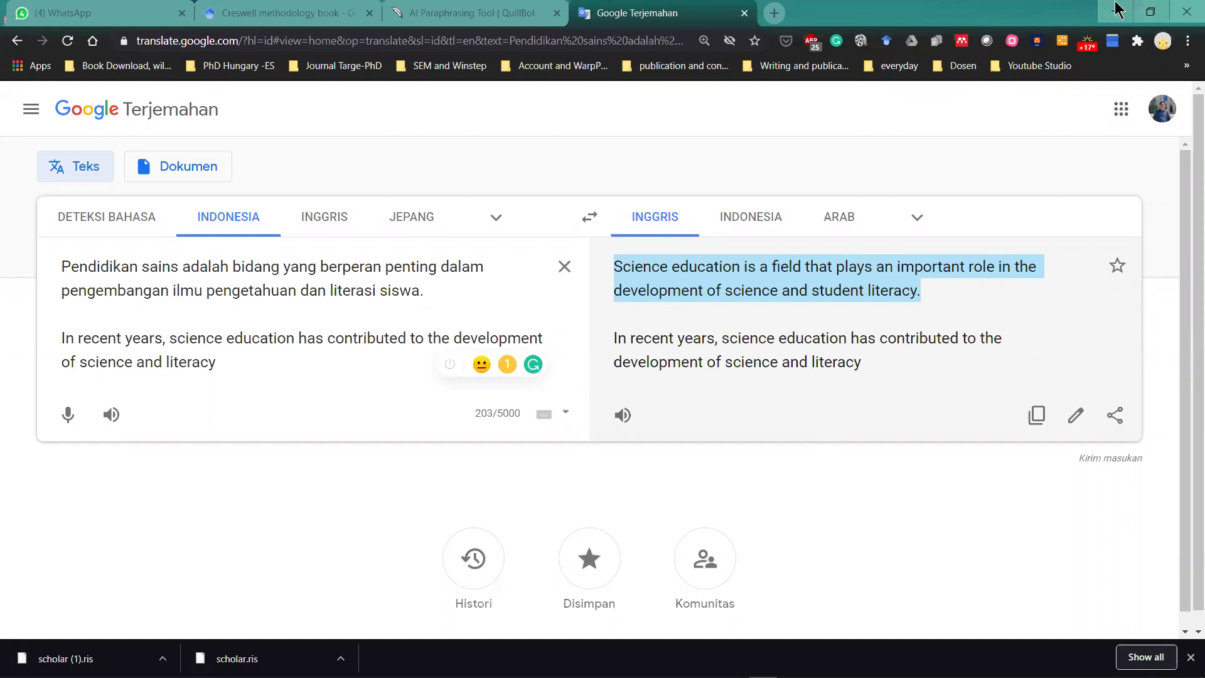
left_click(1144, 19)
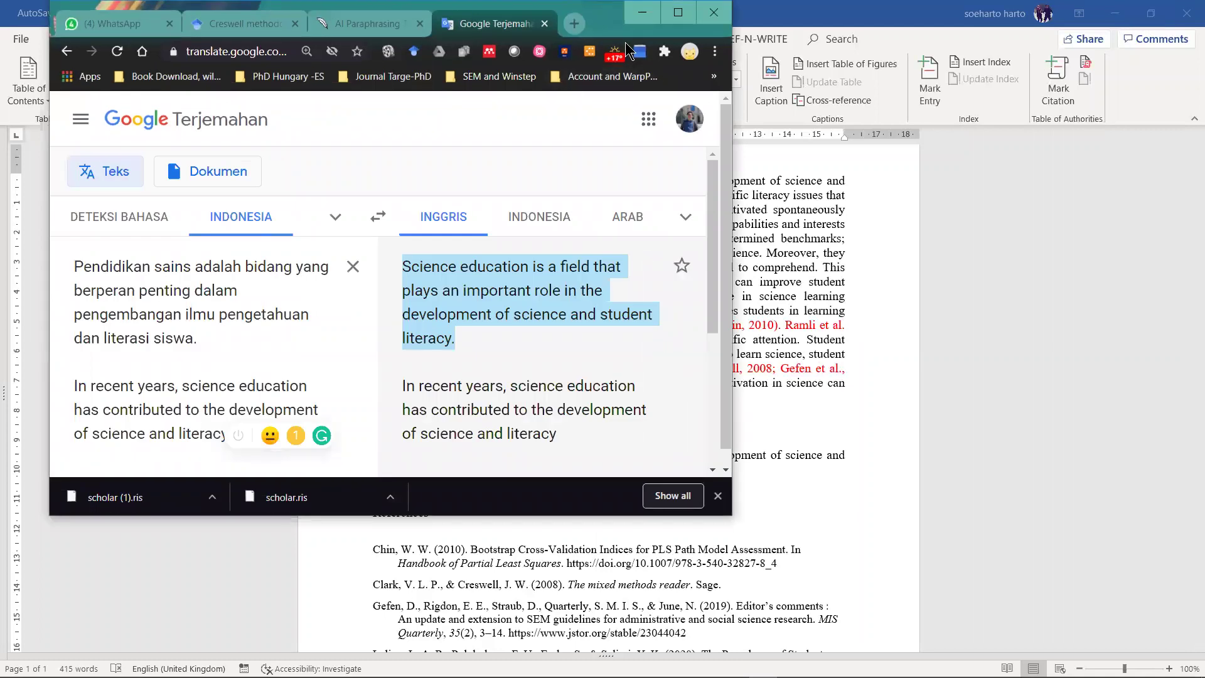
left_click(643, 13)
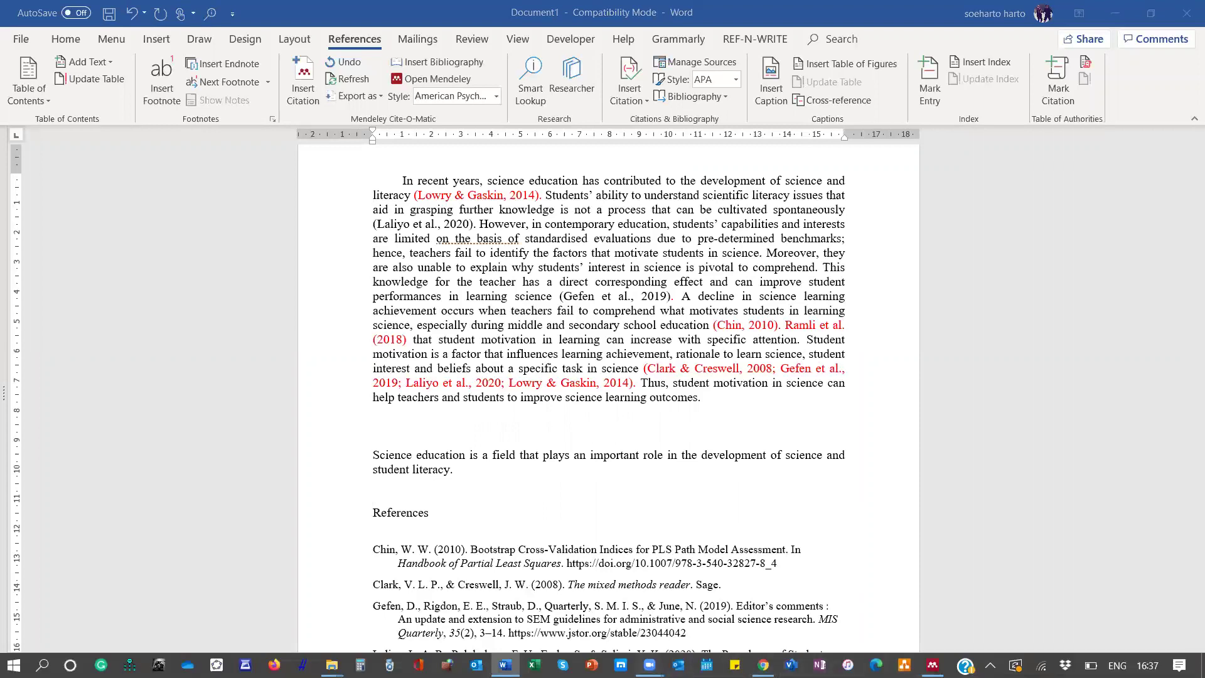
mouse_move(650, 665)
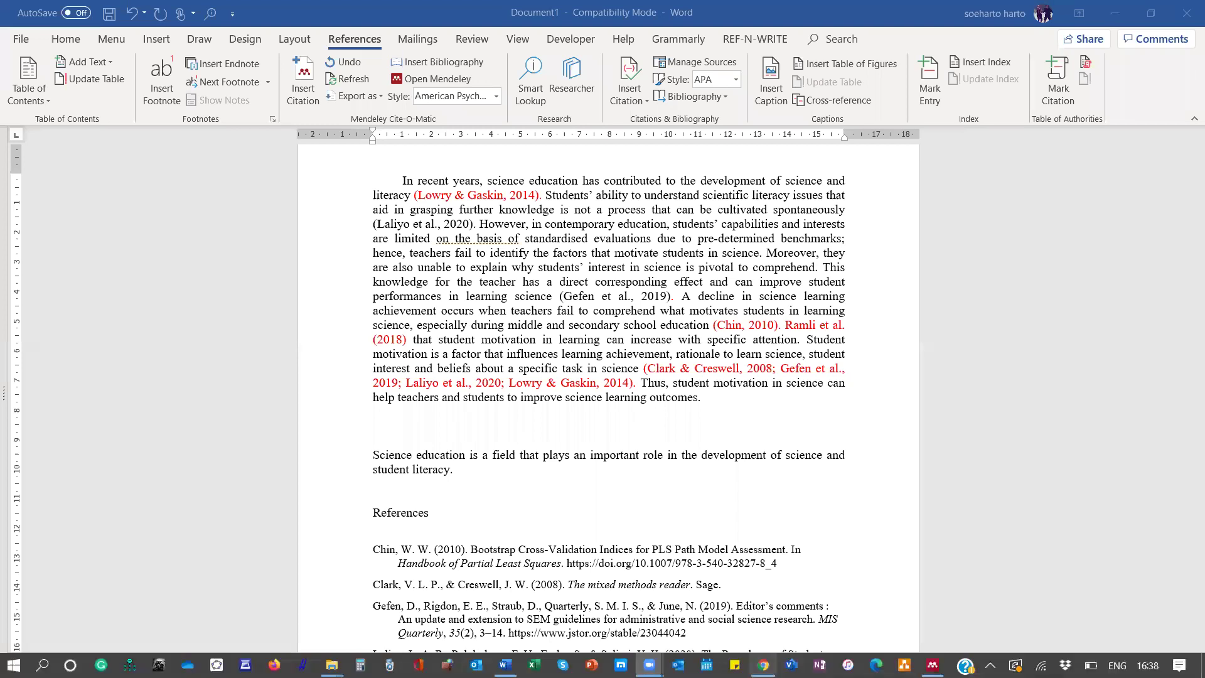
- Switch to Chrome and open the mendeley.com home page in the tab holding the Google Scholar results
left_click(764, 666)
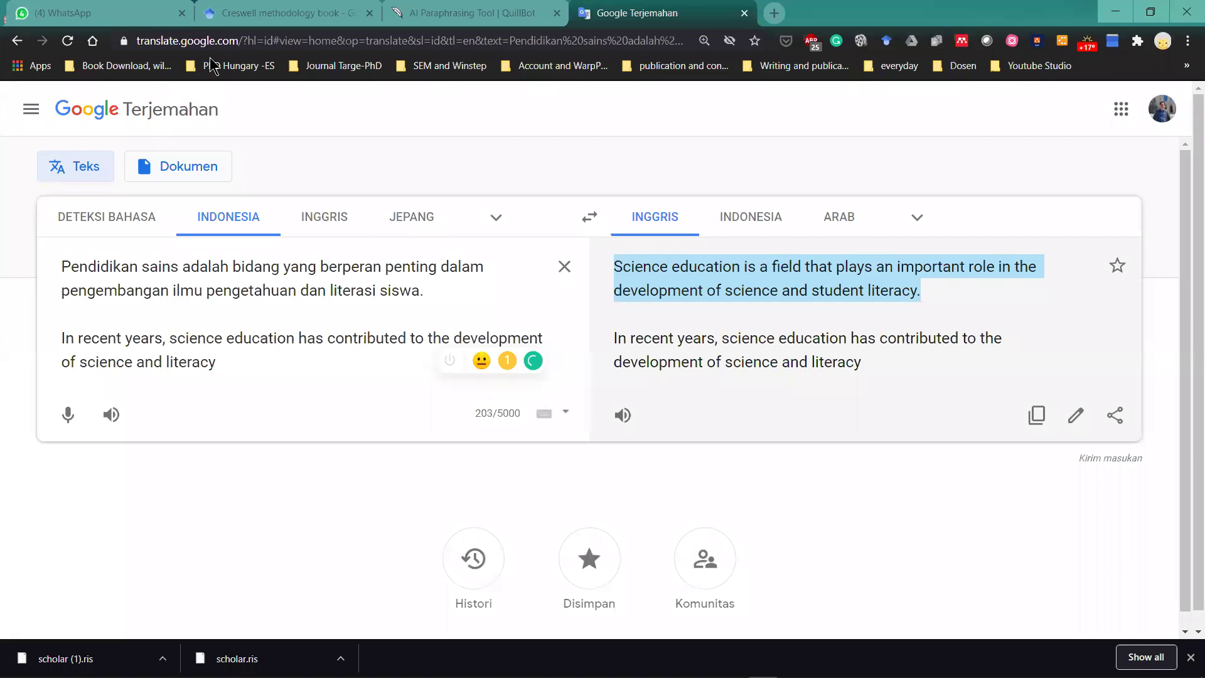
key("ctrl+2")
type("mendel")
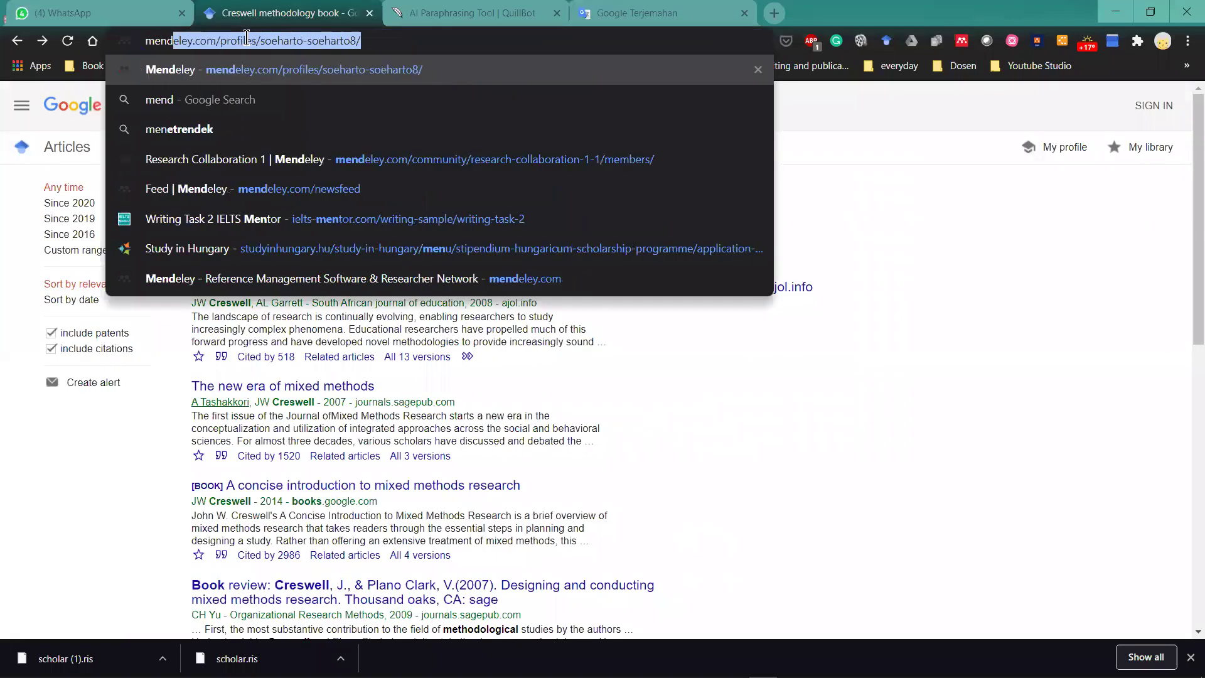
left_click(259, 69)
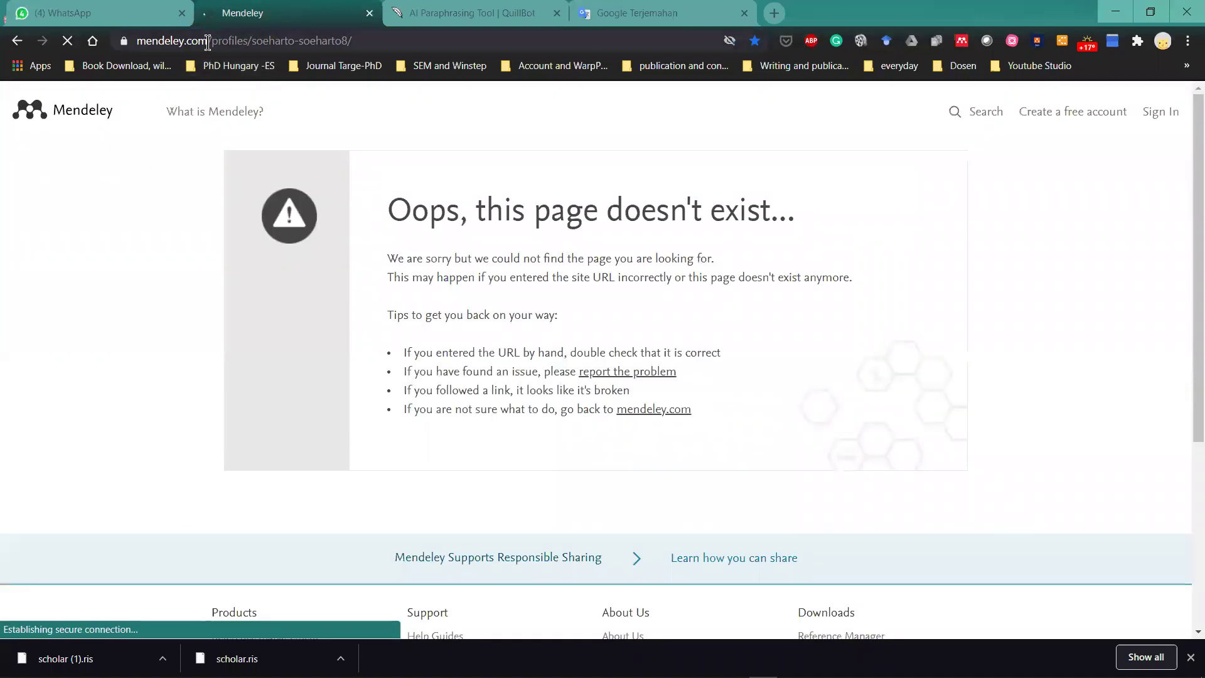
left_click_drag(207, 40, 484, 69)
key("BackSpace")
key("Return")
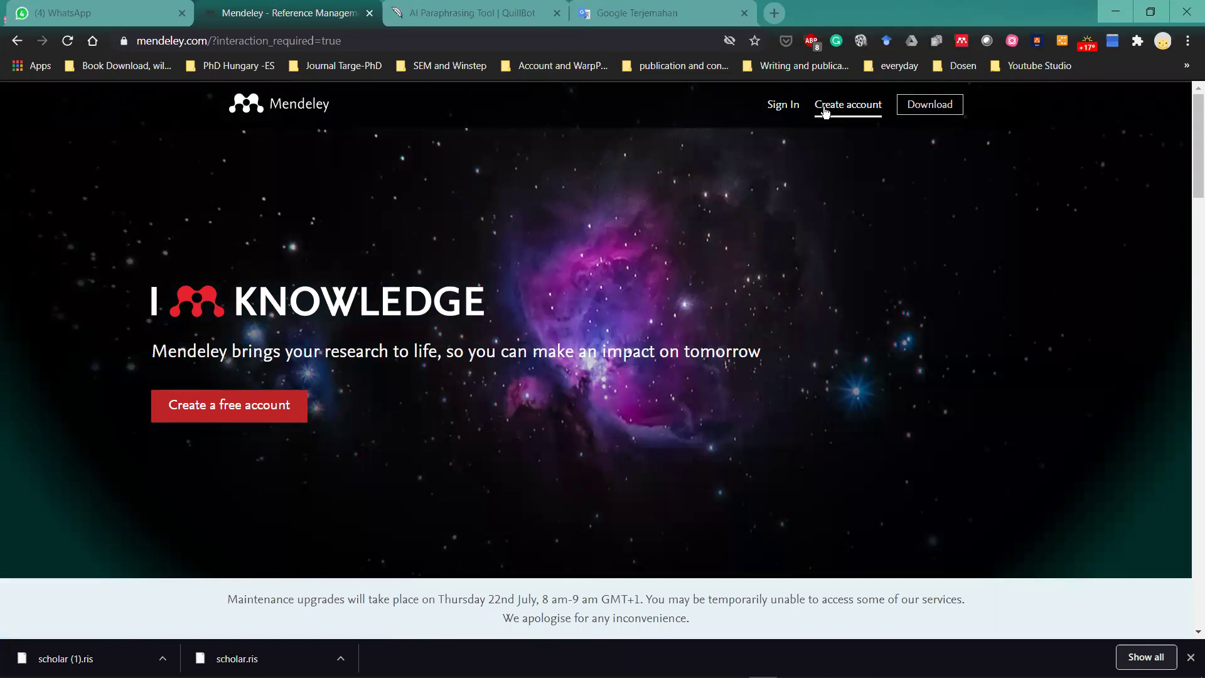
- Open the Mendeley Desktop download page and review the Windows installer, other systems, Web Importer and Citation Plugin sections
left_click(918, 108)
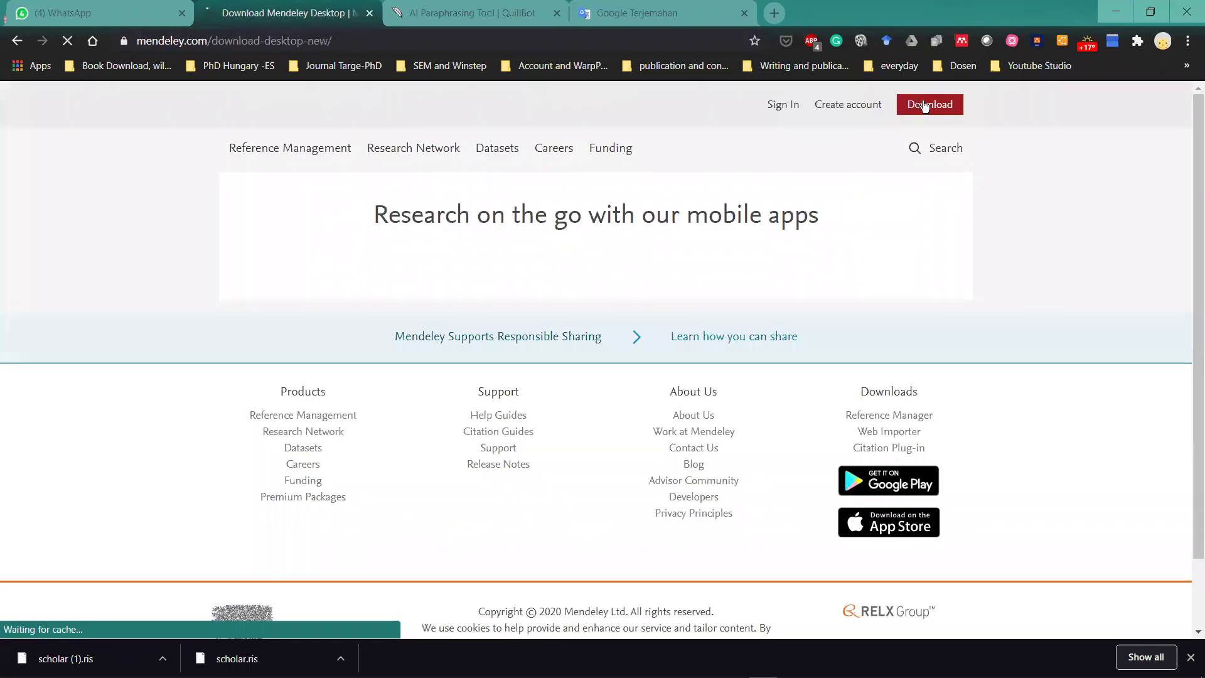
scroll(829, 247, "down", 4)
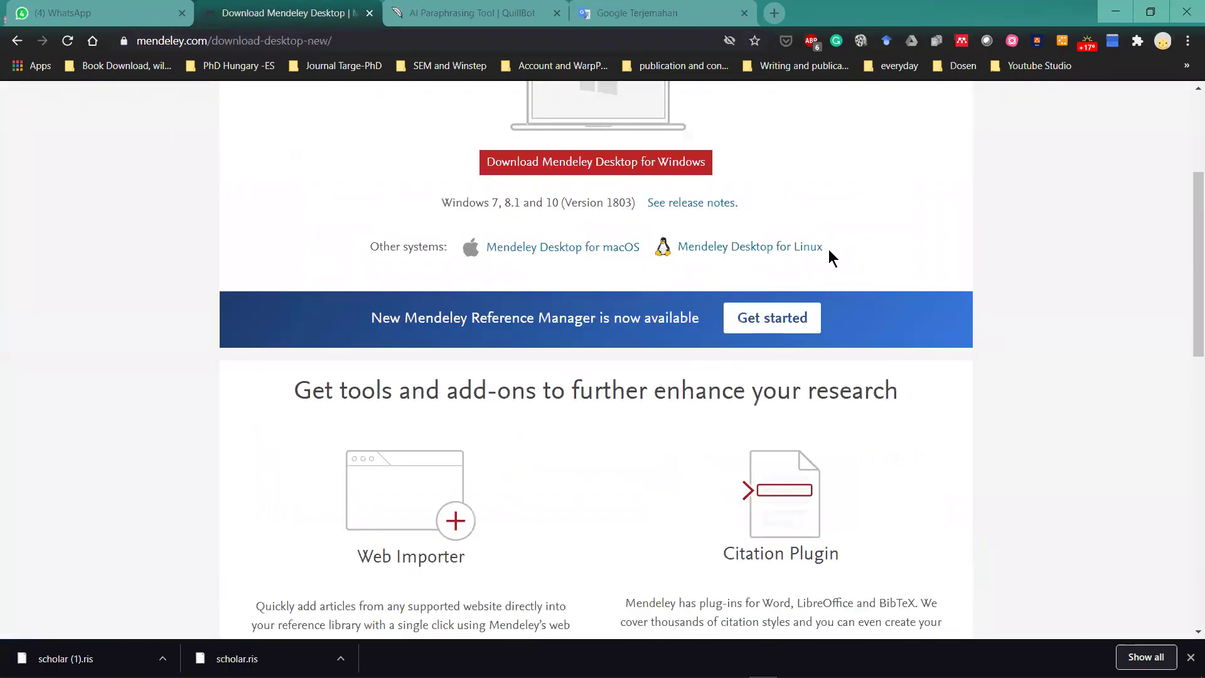
scroll(828, 250, "up", 3)
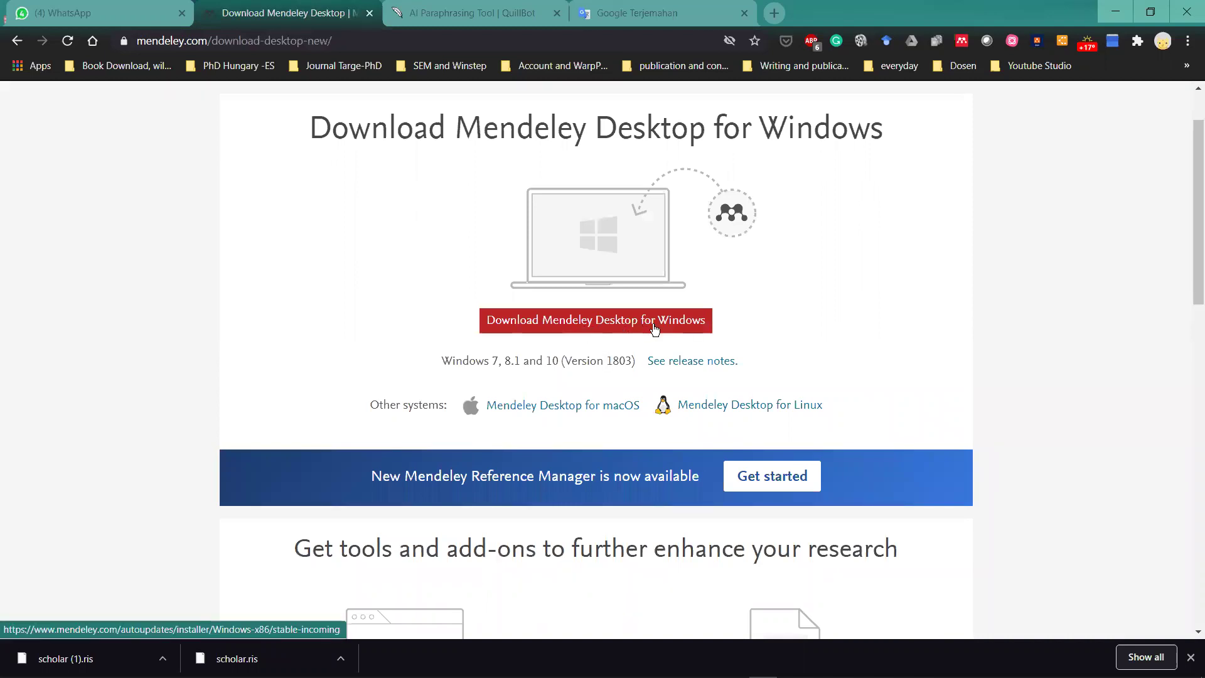
scroll(684, 329, "down", 1)
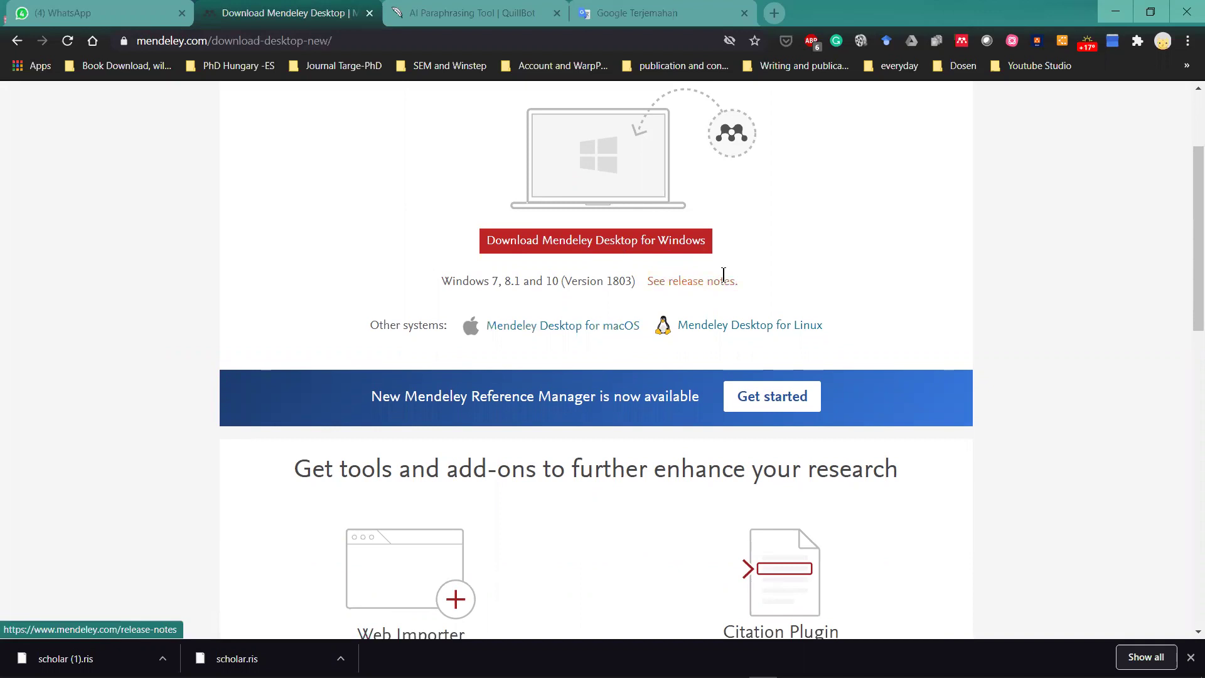
scroll(721, 272, "down", 5)
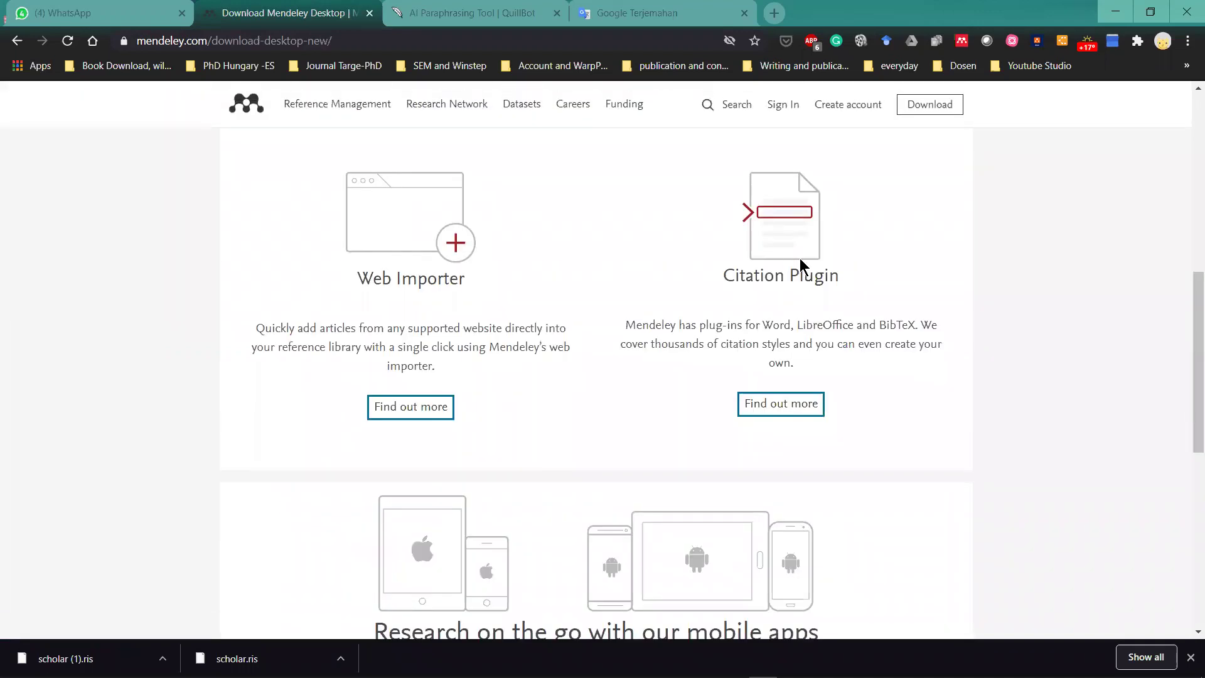
scroll(800, 259, "up", 1)
scroll(799, 258, "down", 5)
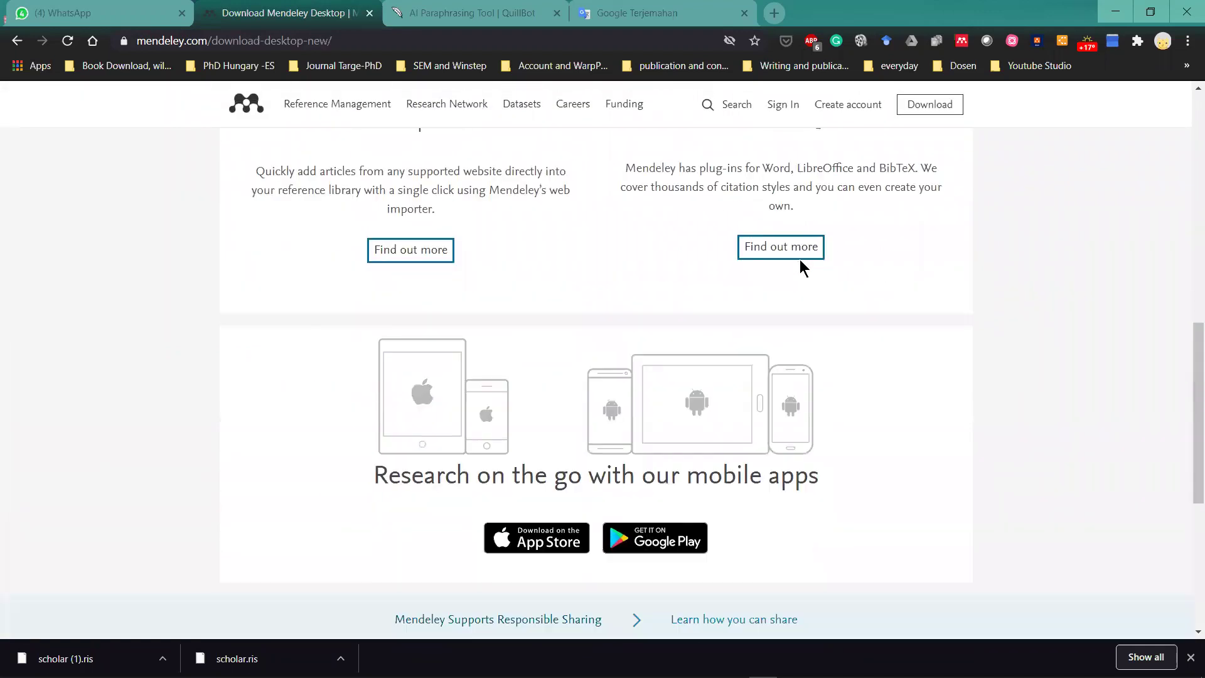
scroll(794, 267, "up", 5)
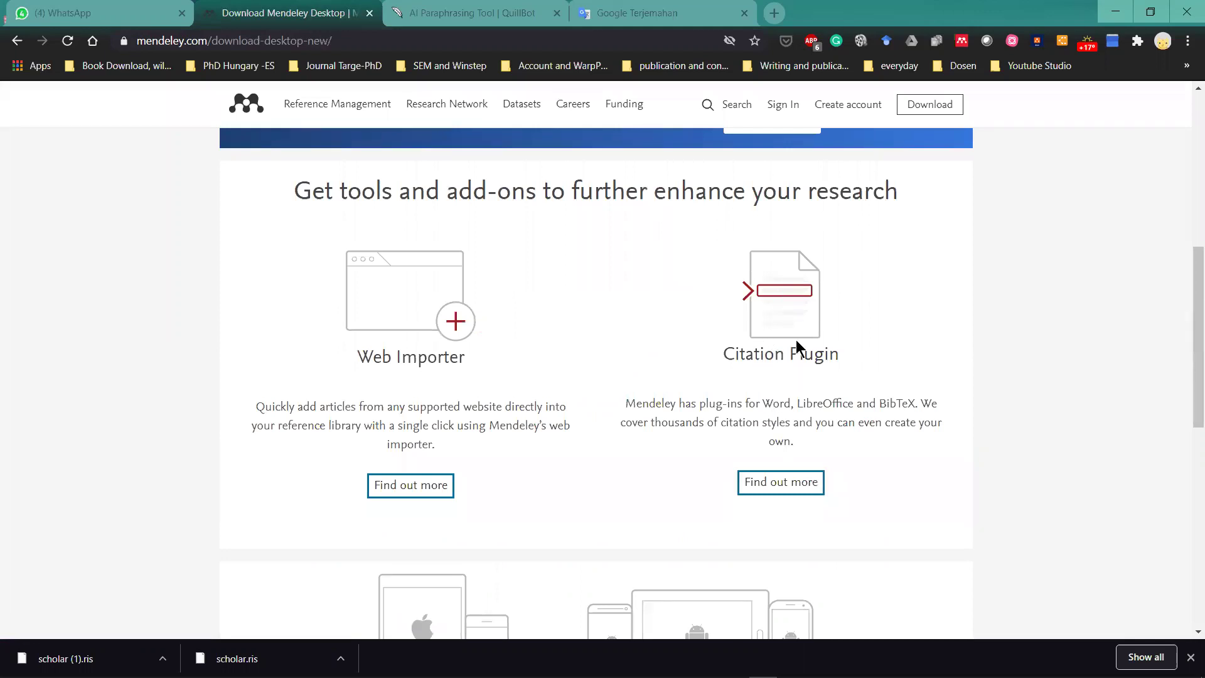
scroll(568, 314, "up", 6)
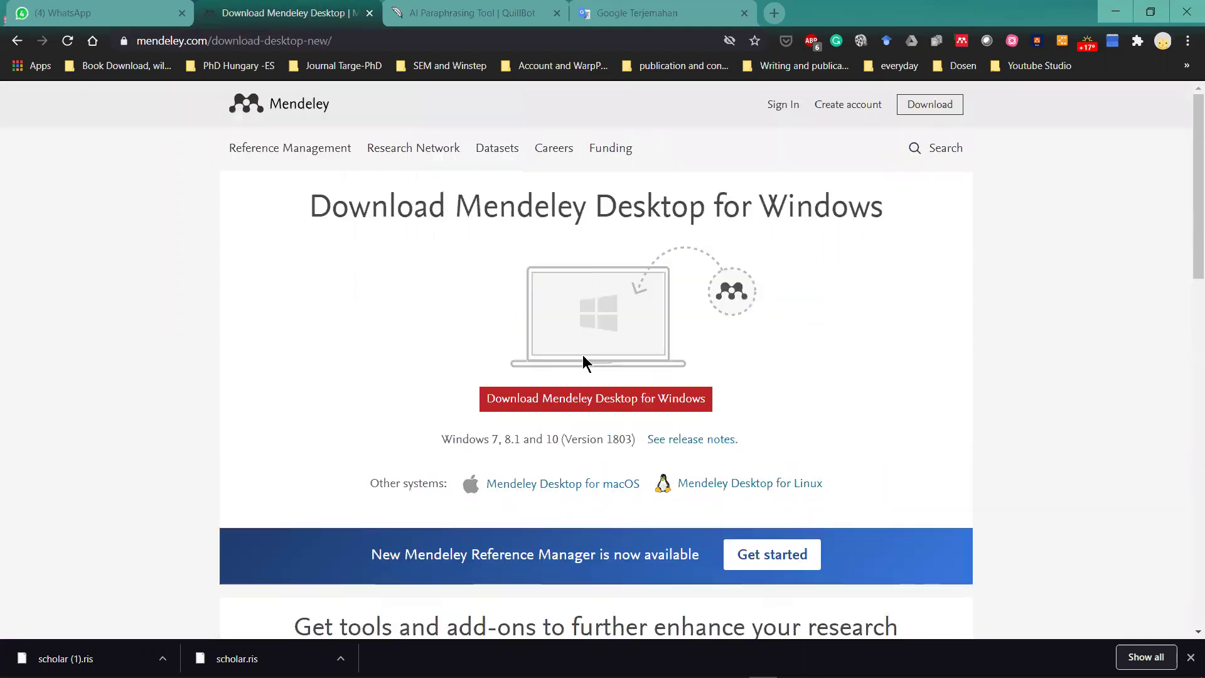
- Minimise the browser, switch to Mendeley Desktop and look up the MS Word plugin option among its tools
left_click(1115, 12)
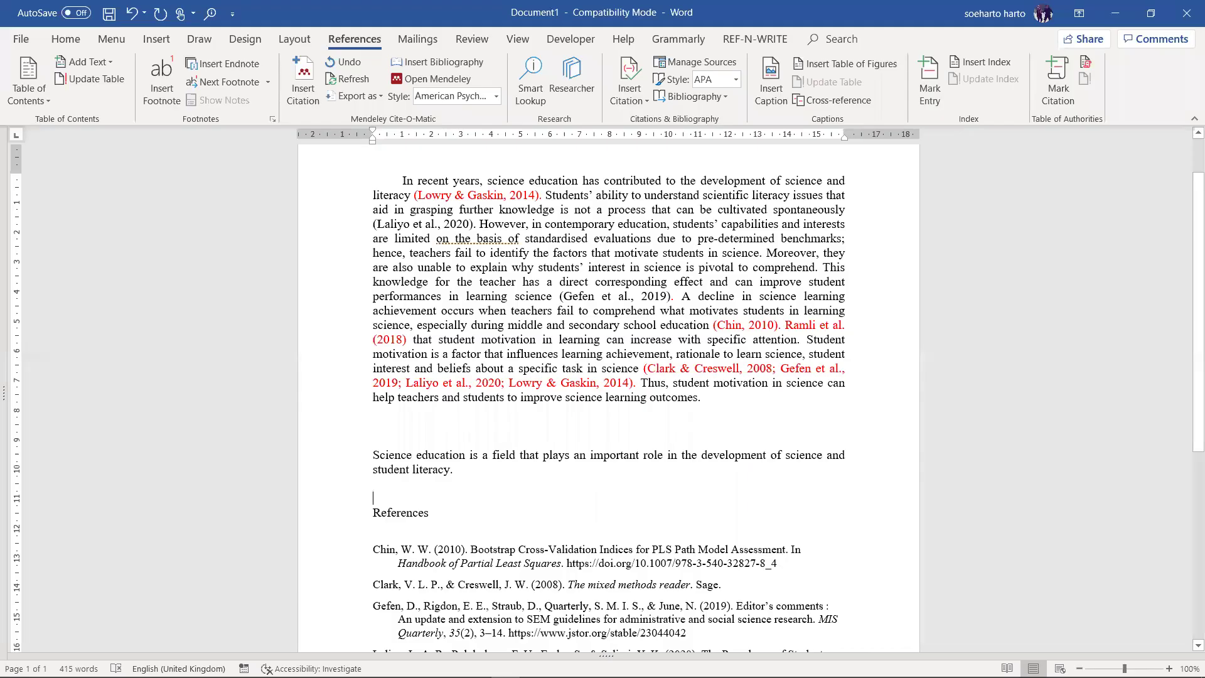
left_click(933, 665)
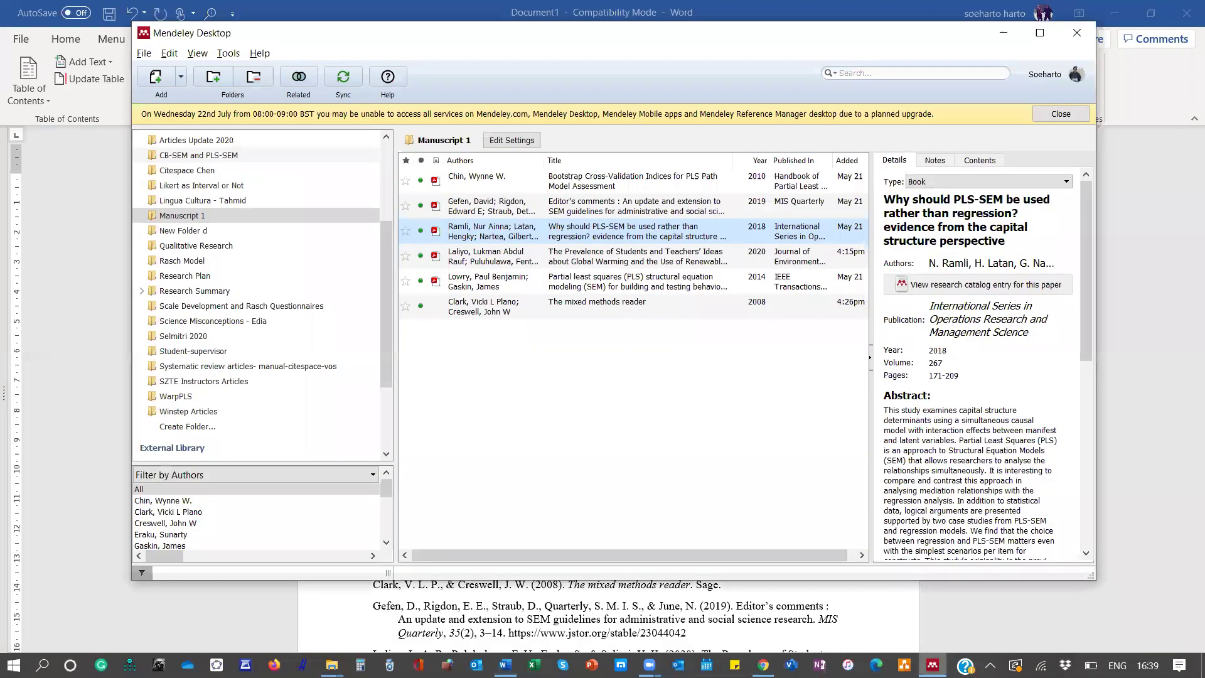
left_click(232, 57)
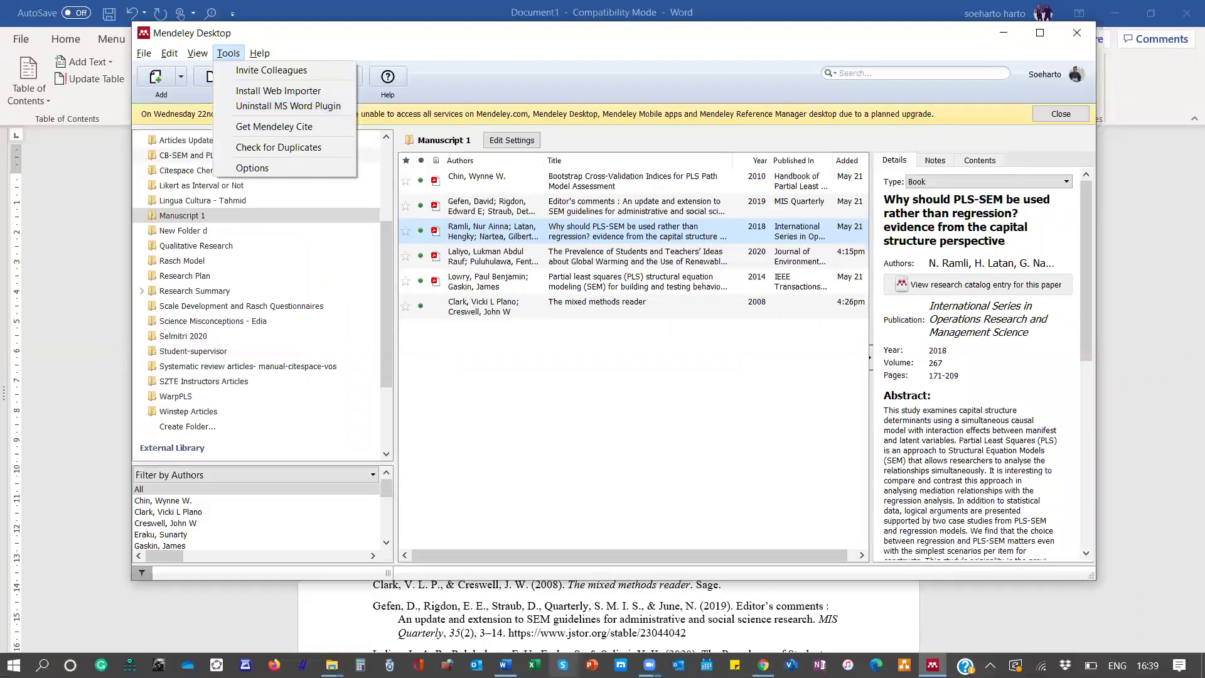
- Return to Word and look over the cited paragraph, the paraphrased sentence and the reference list
left_click(506, 665)
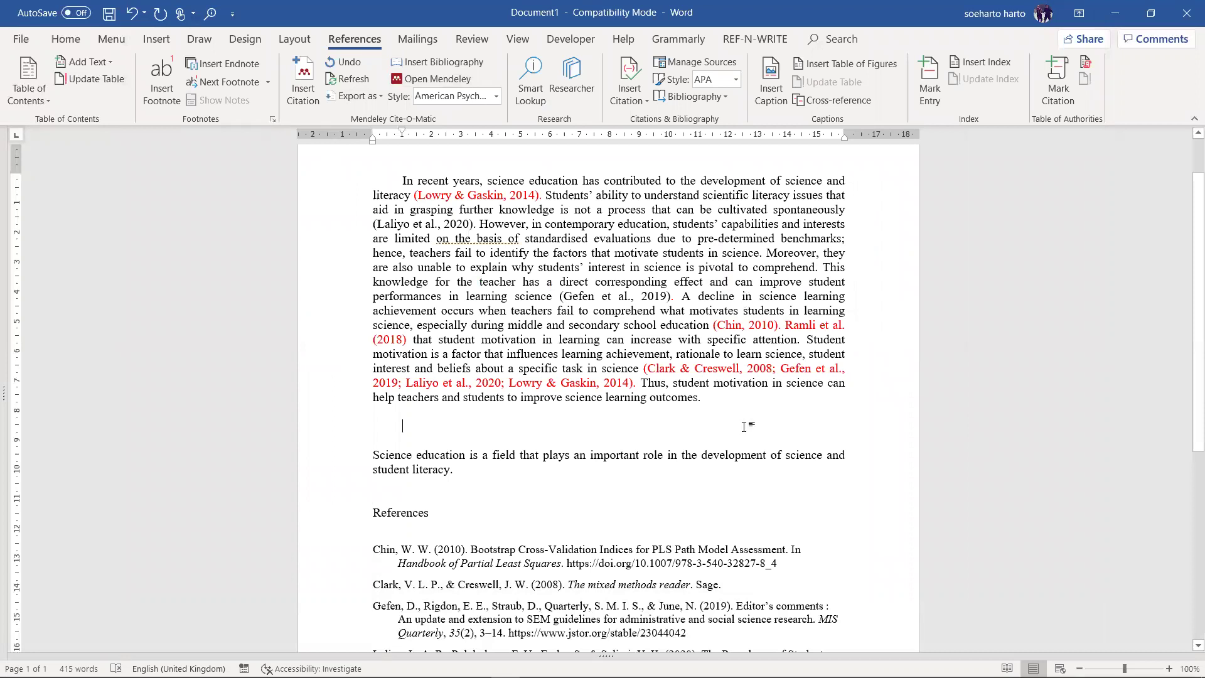
scroll(743, 426, "up", 2)
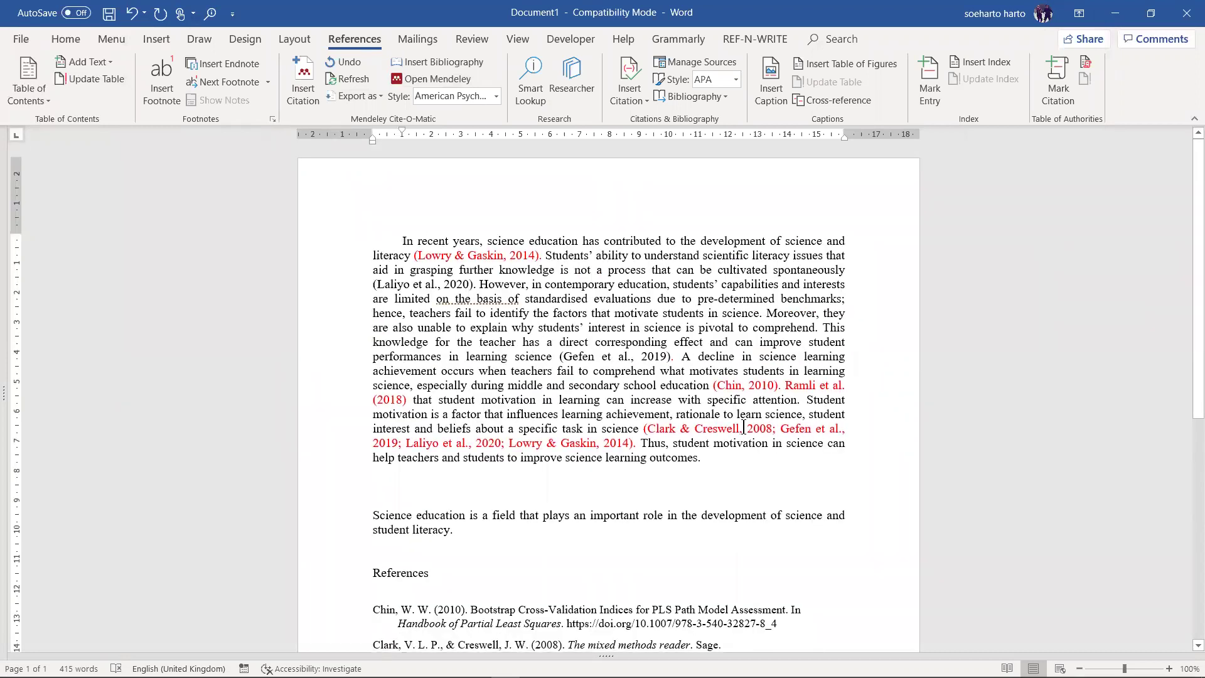
scroll(744, 427, "down", 7)
scroll(744, 427, "up", 6)
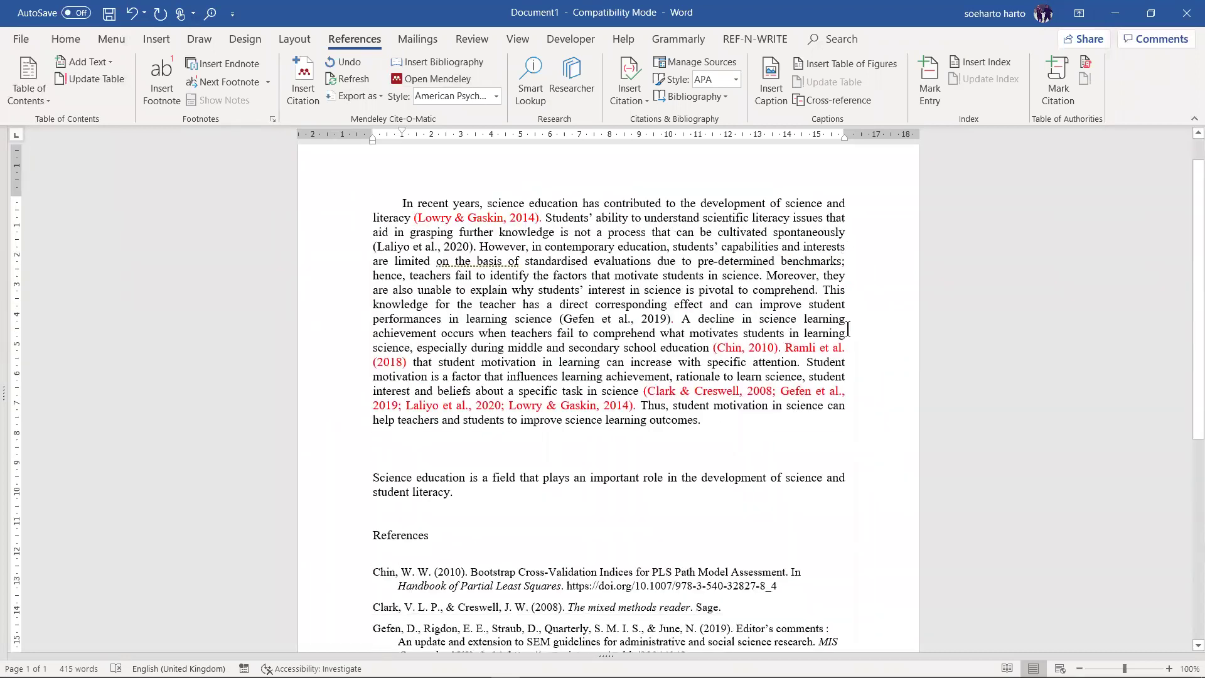
- Minimise Word and Mendeley Desktop to clear the desktop
left_click(1114, 19)
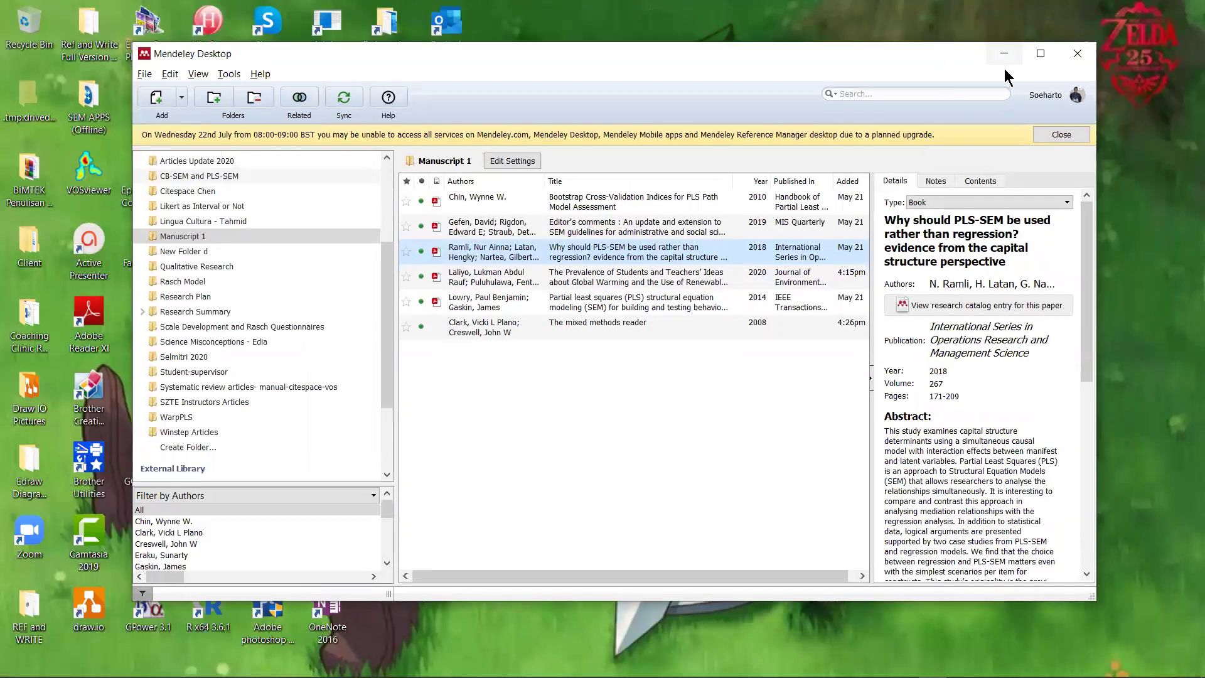
left_click(1003, 57)
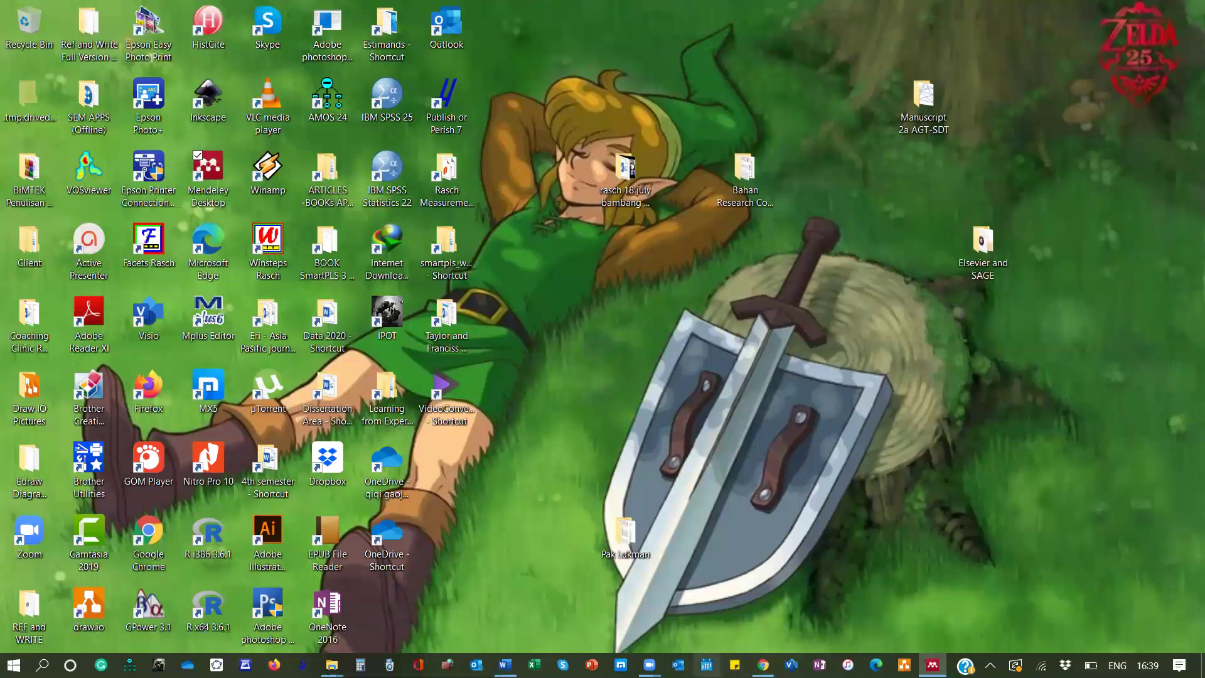
mouse_move(650, 665)
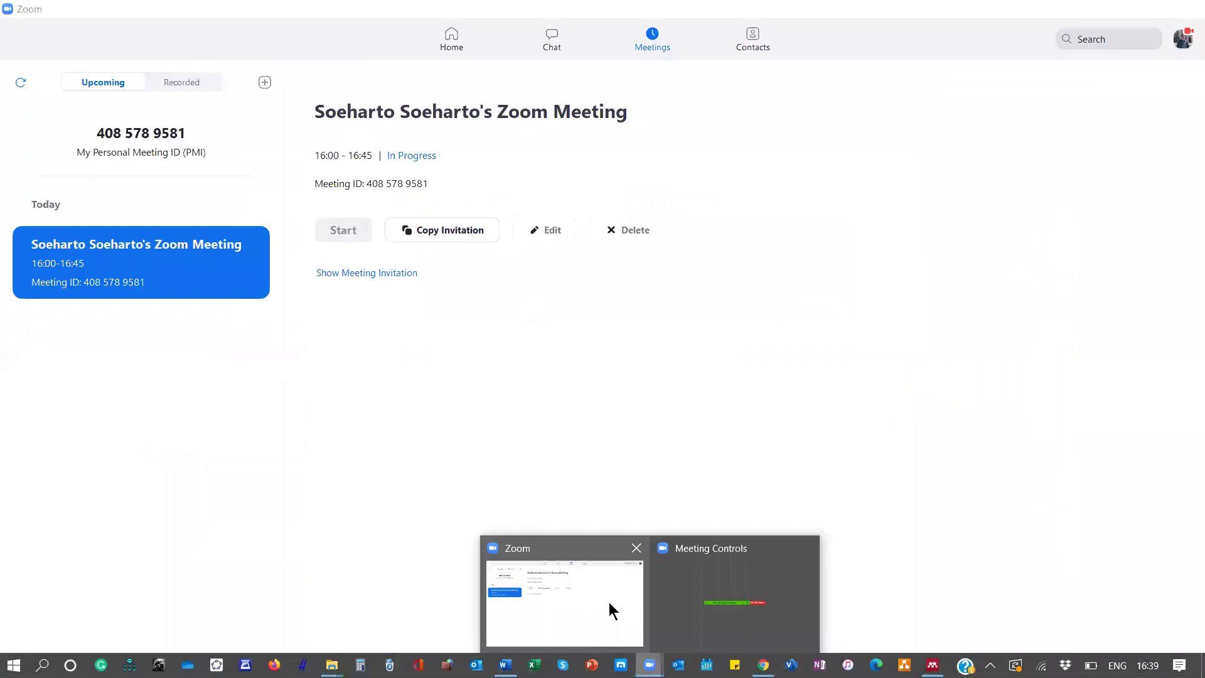